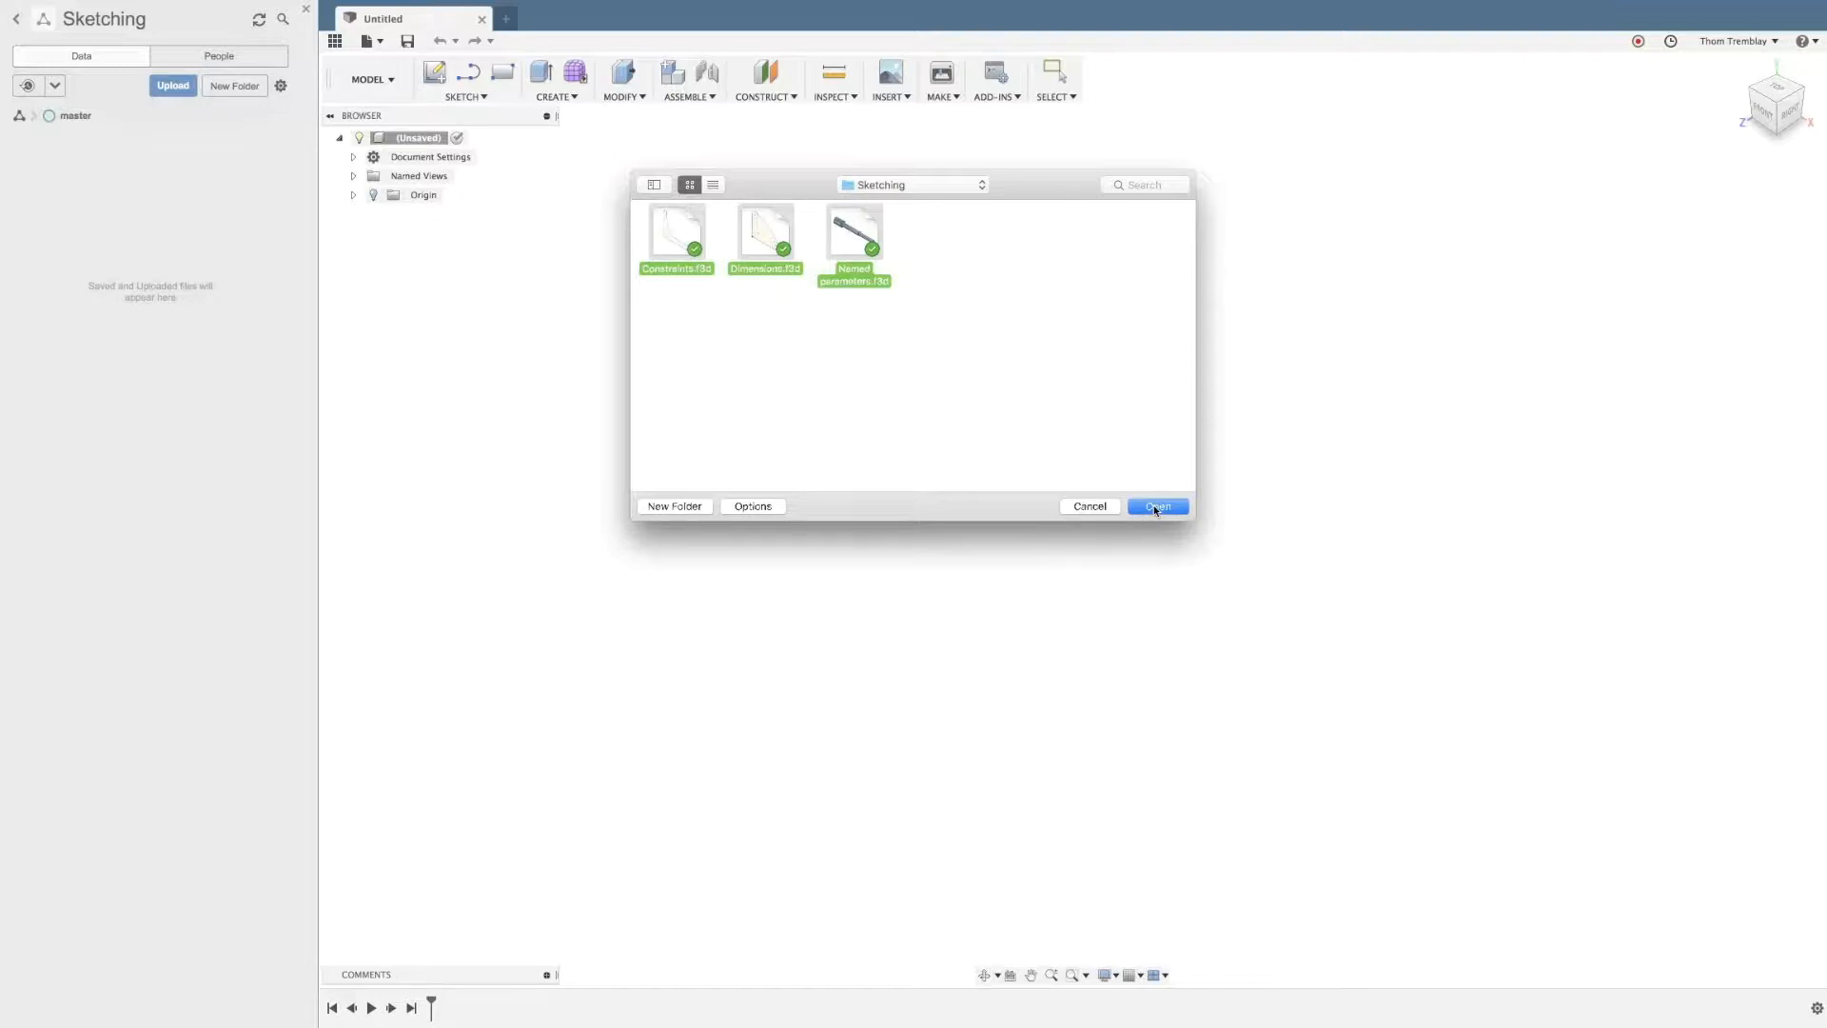
# Step: Upload the Constraints, Dimensions and Named parameters files to the Sketching project
pyautogui.click(1156, 507)
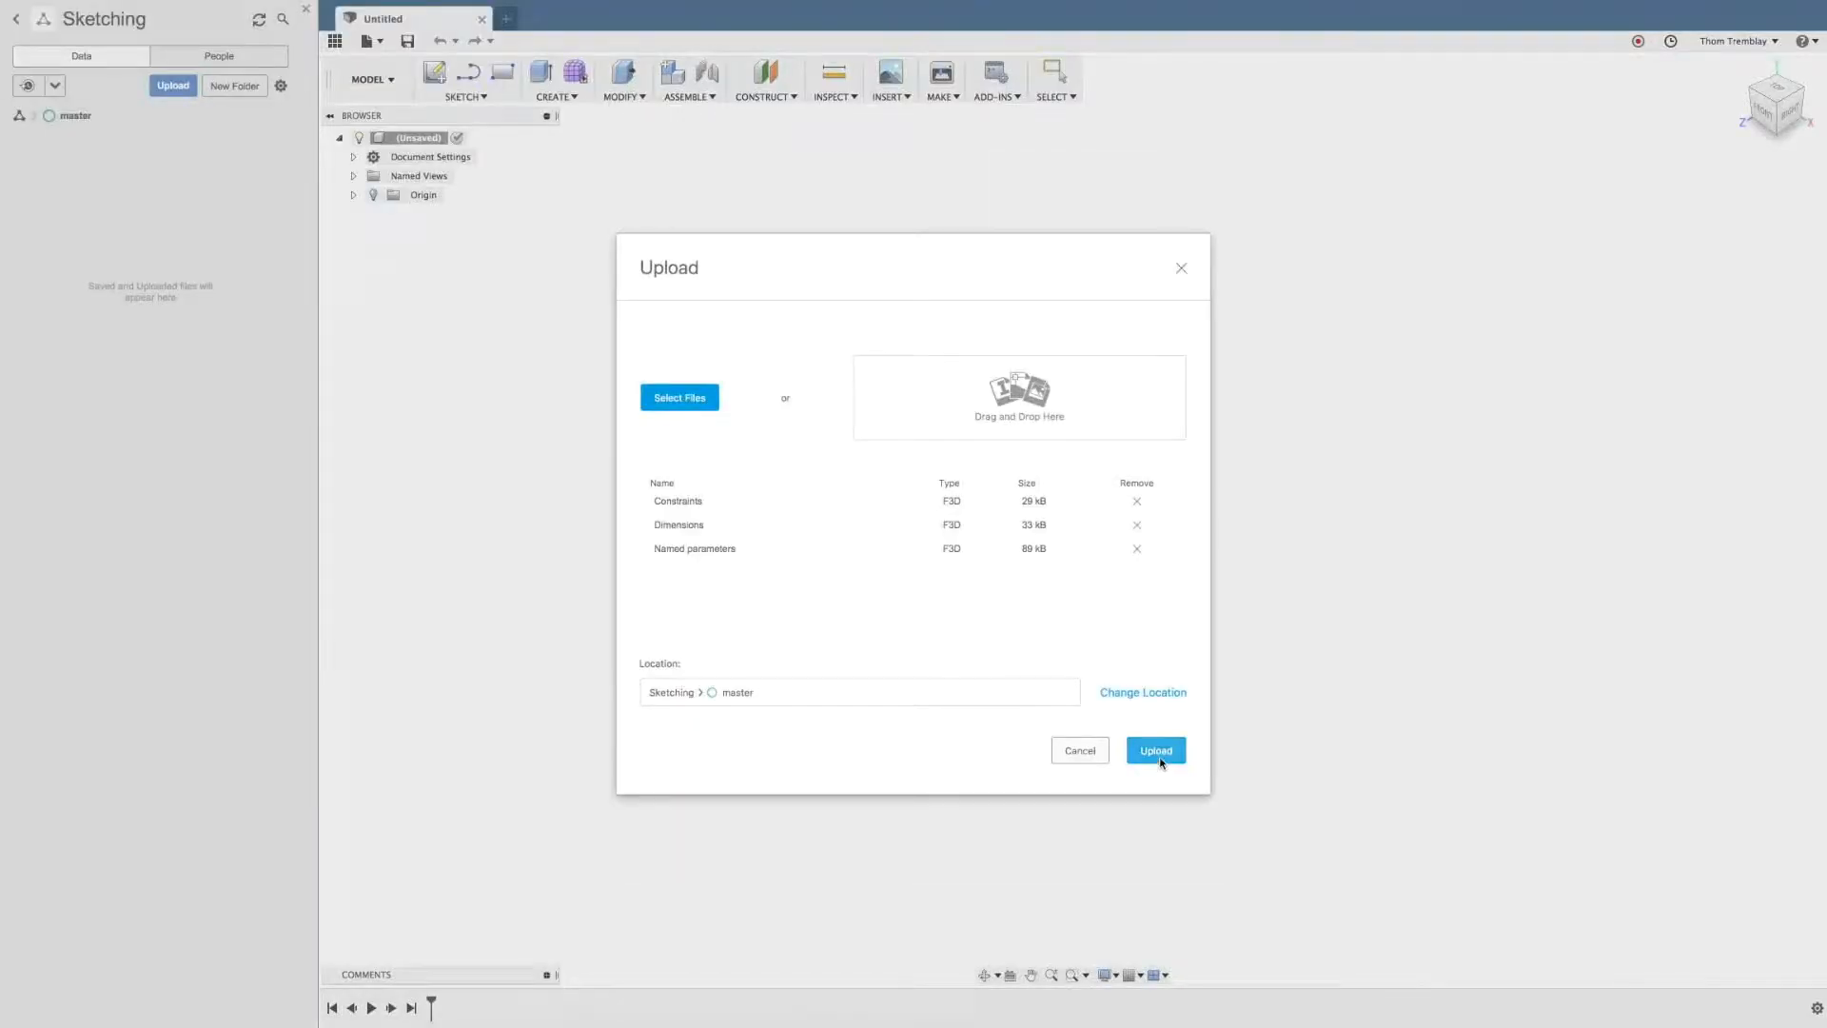
pyautogui.click(1156, 751)
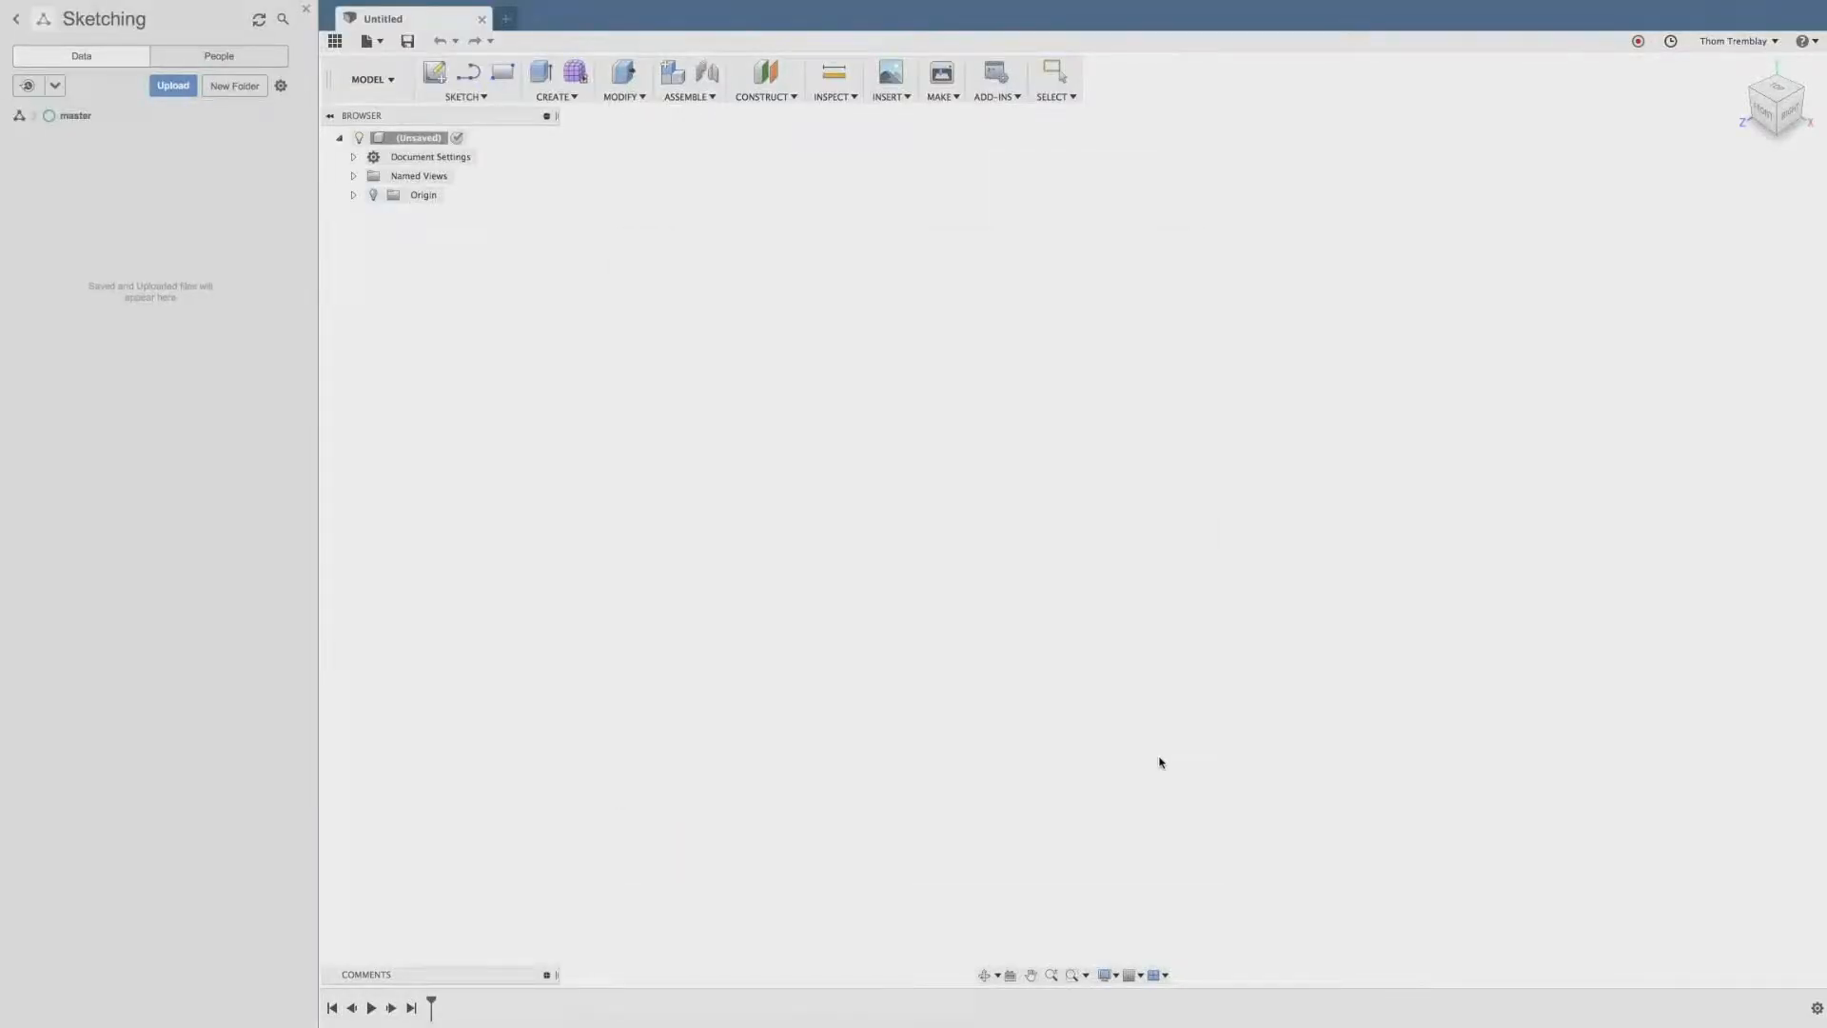
pyautogui.click(1254, 705)
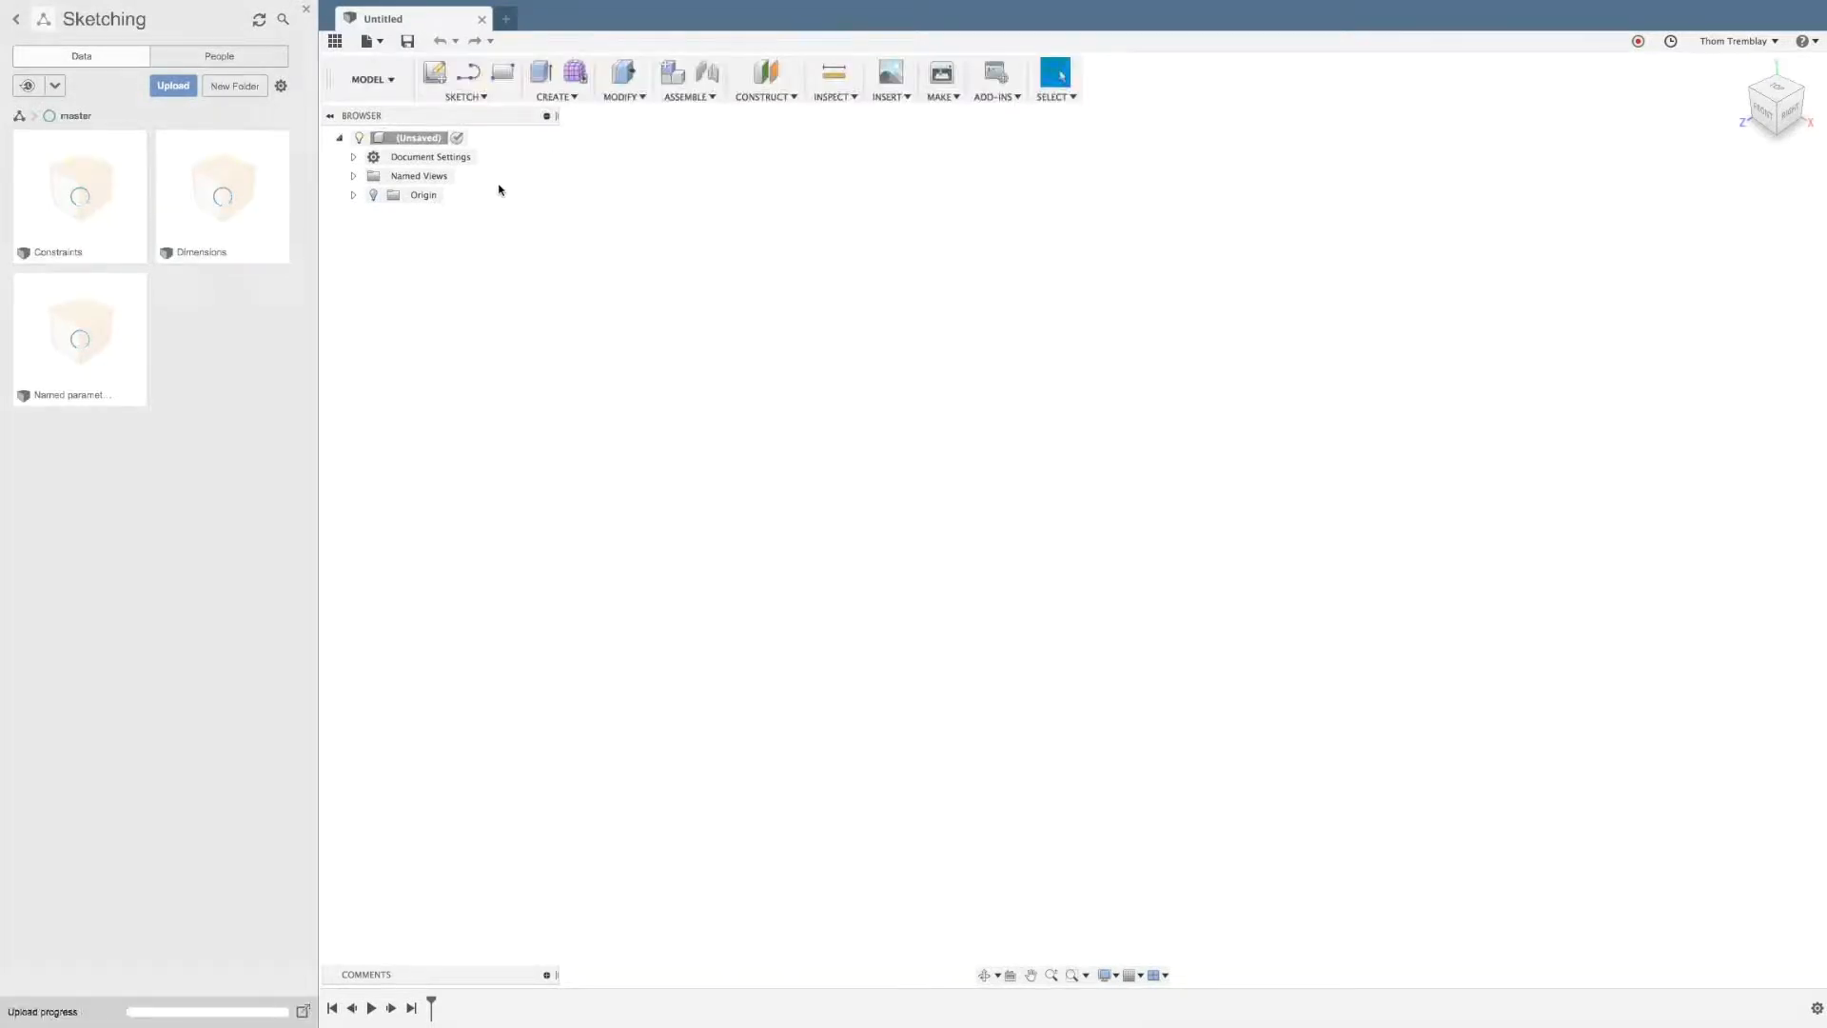
pyautogui.click(482, 96)
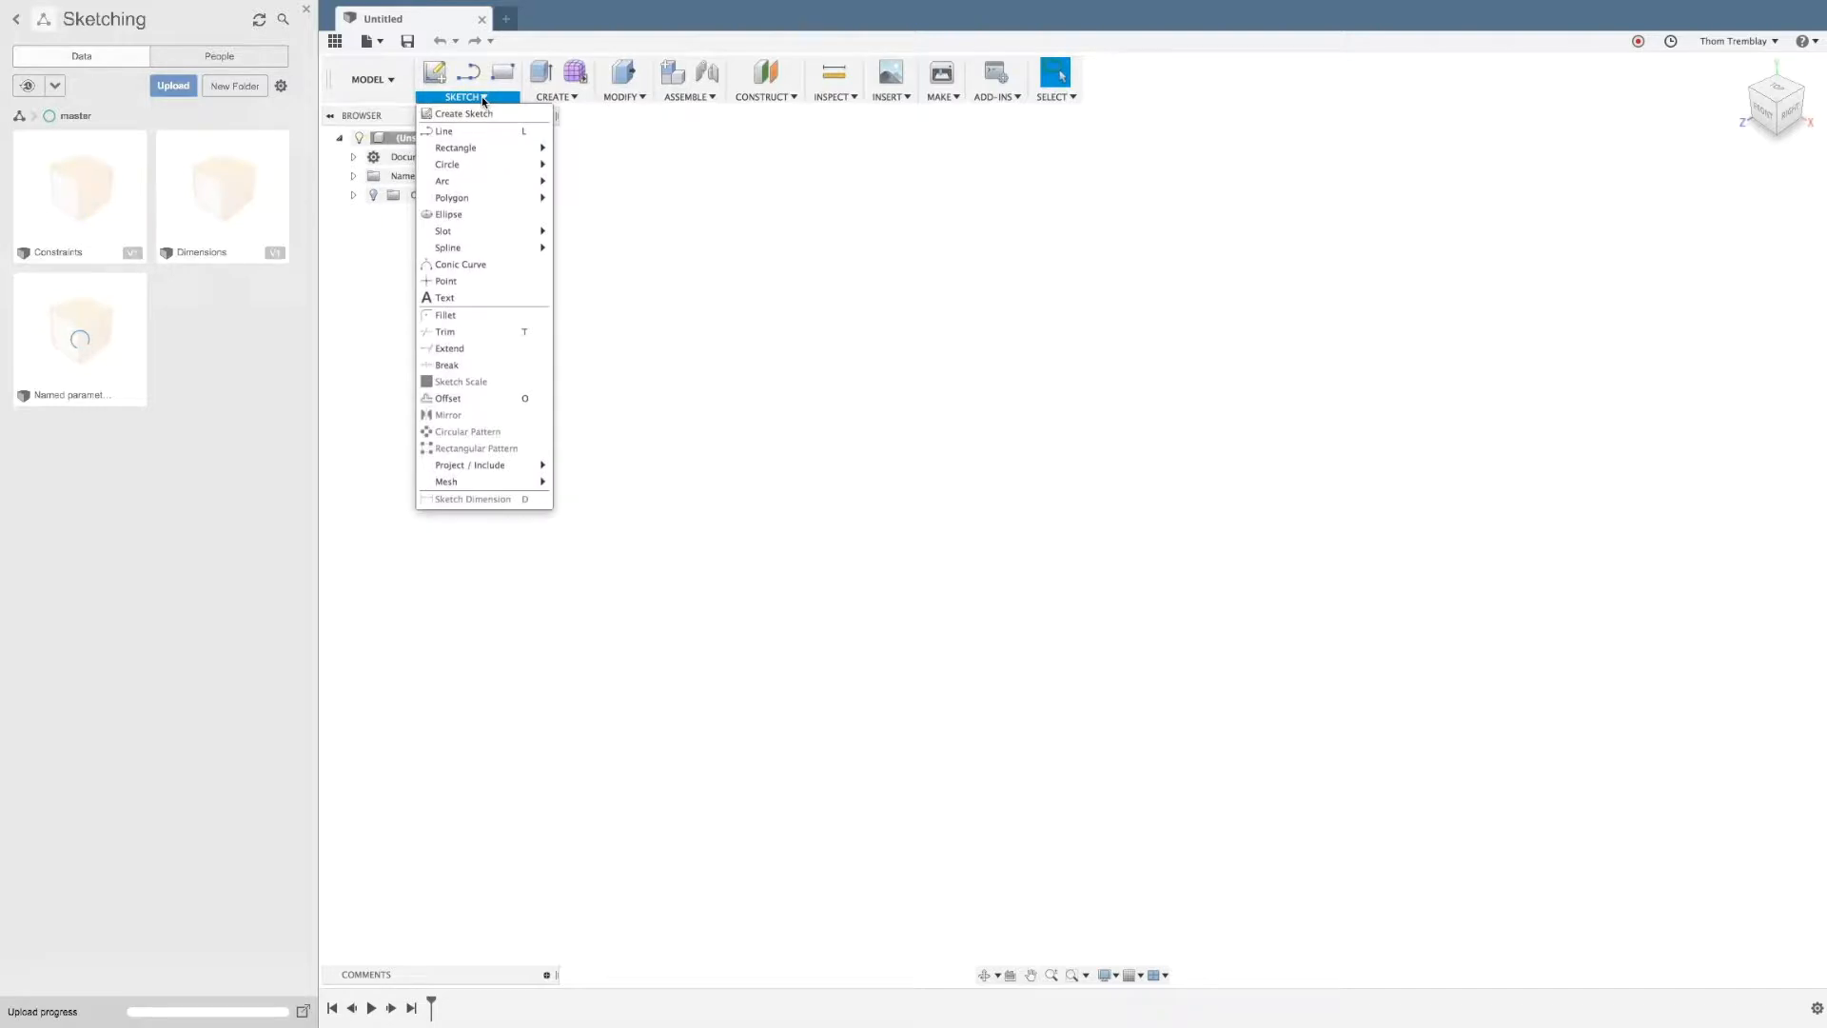
pyautogui.moveTo(503, 153)
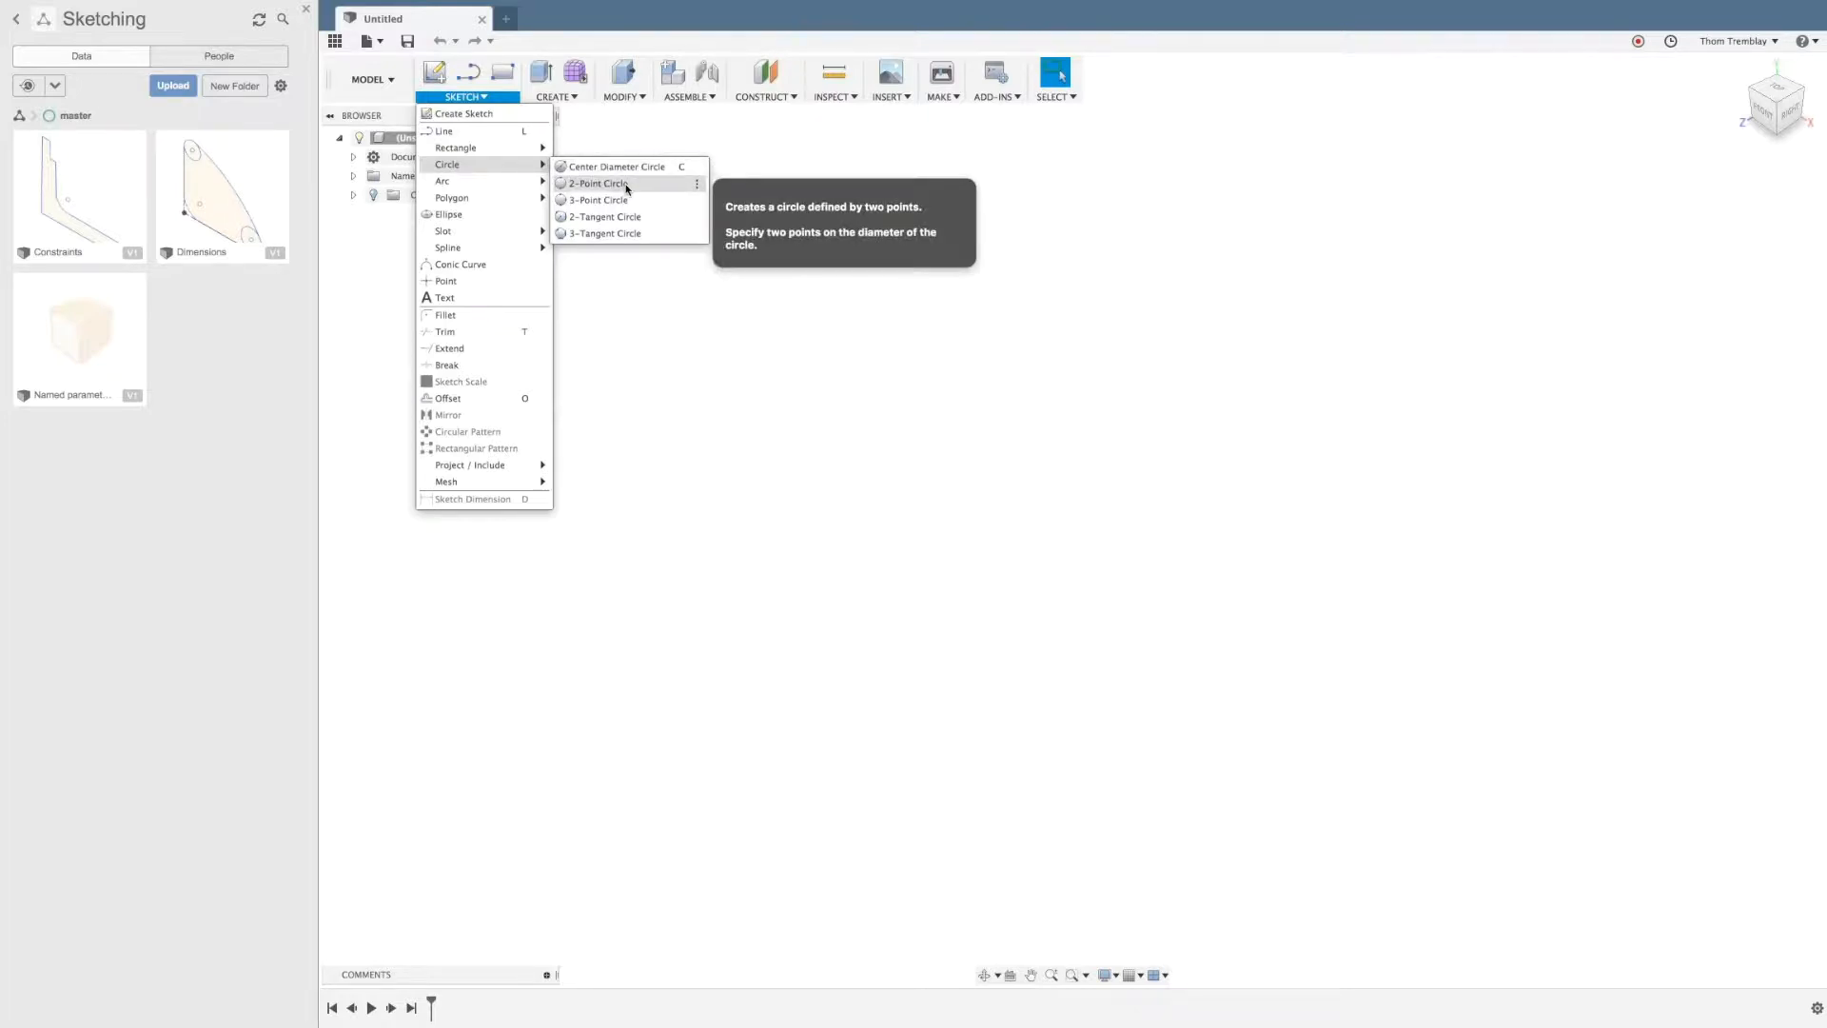
pyautogui.click(699, 185)
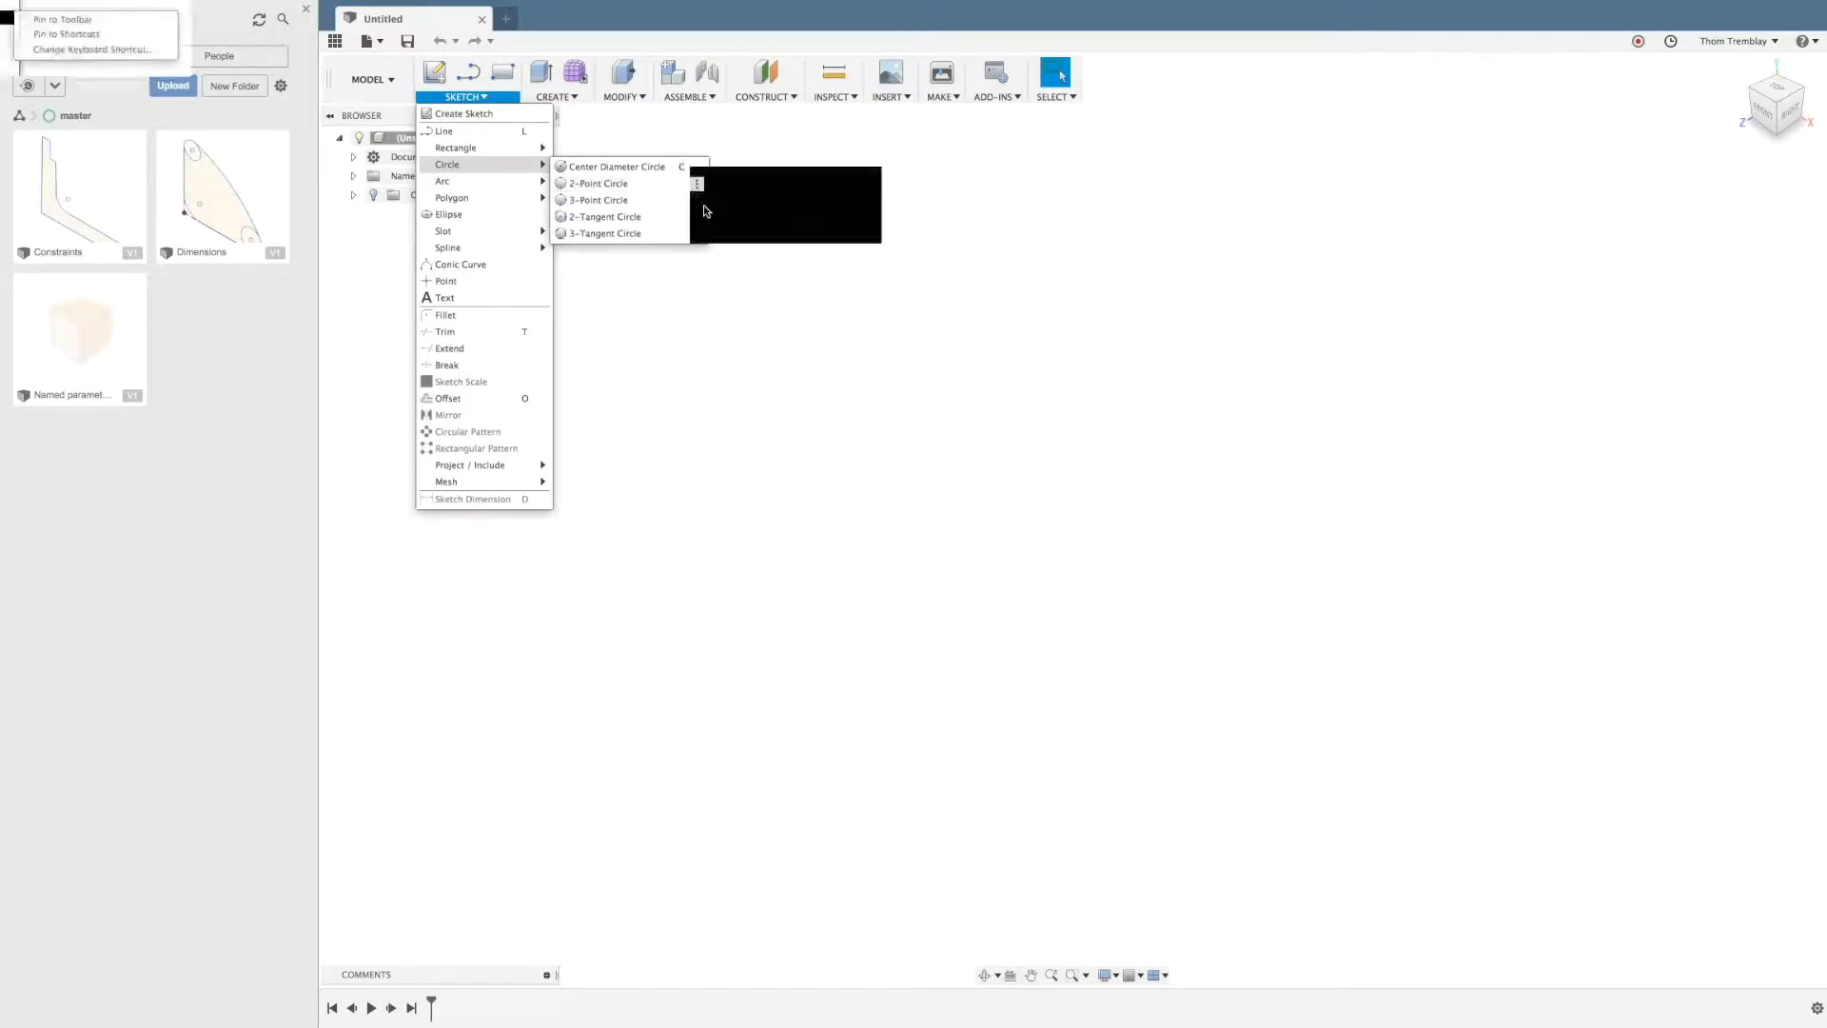
pyautogui.click(700, 185)
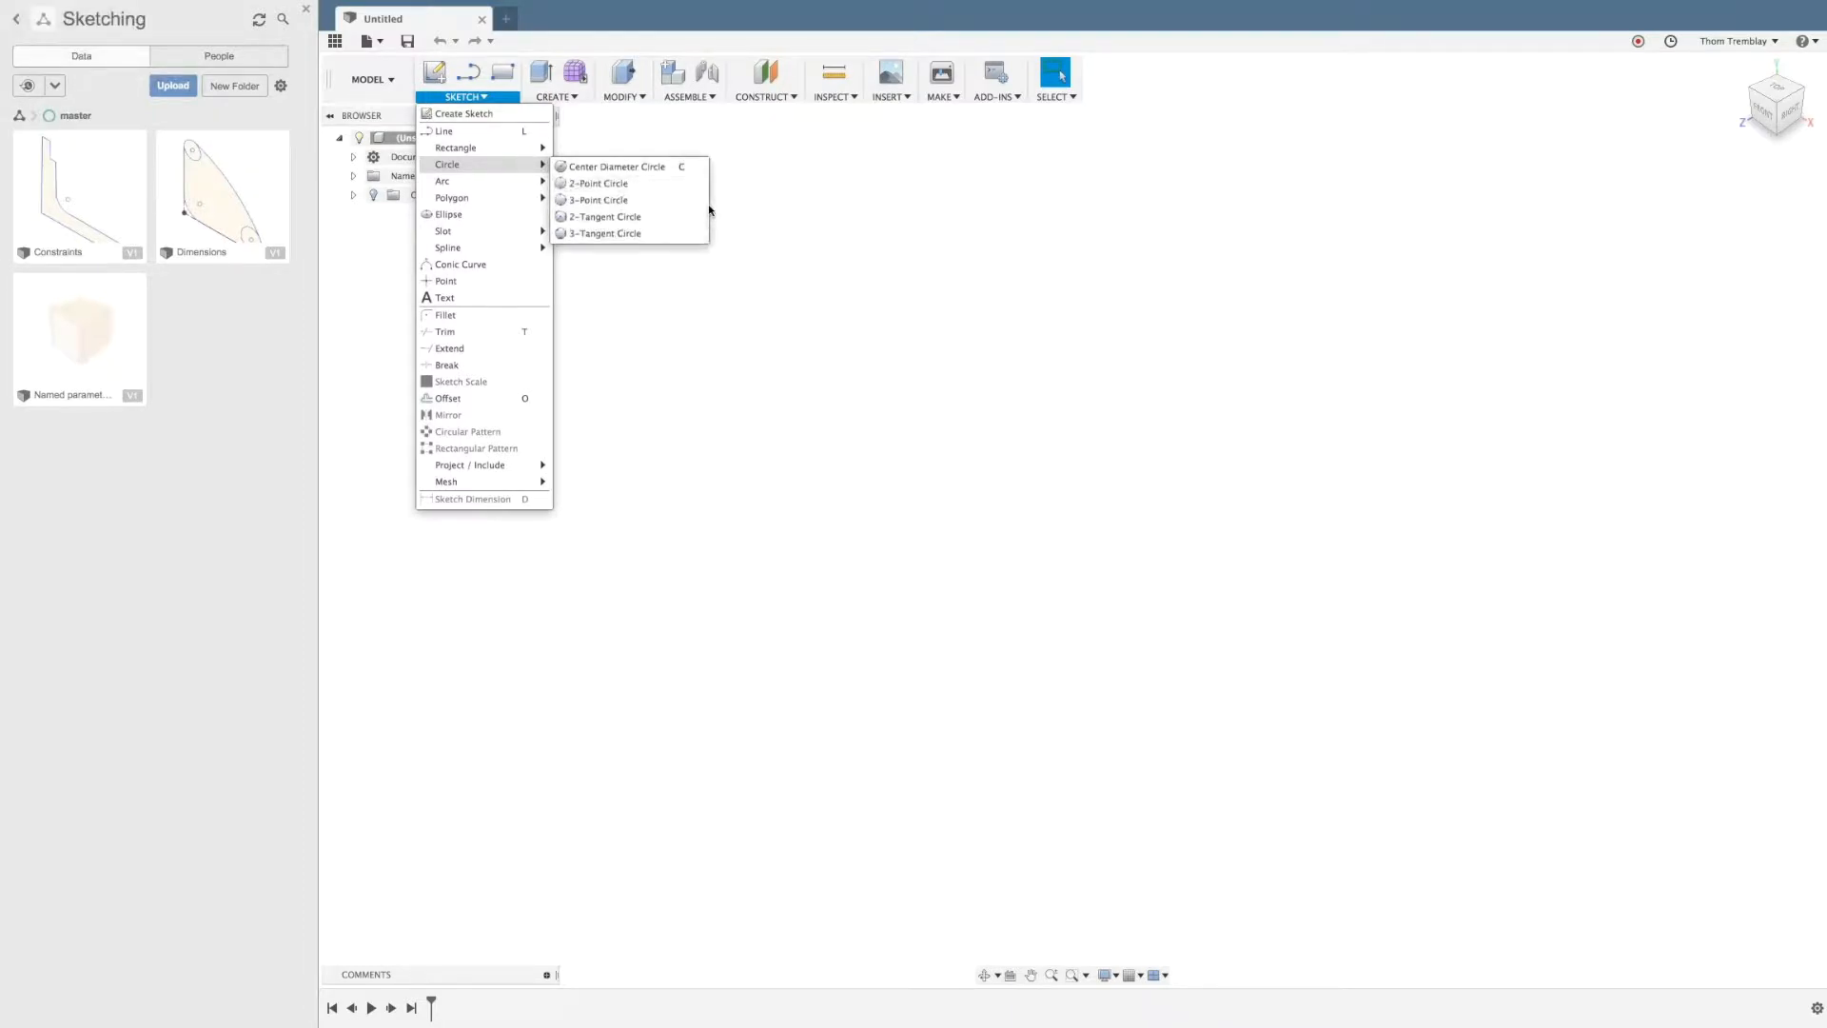
pyautogui.click(697, 186)
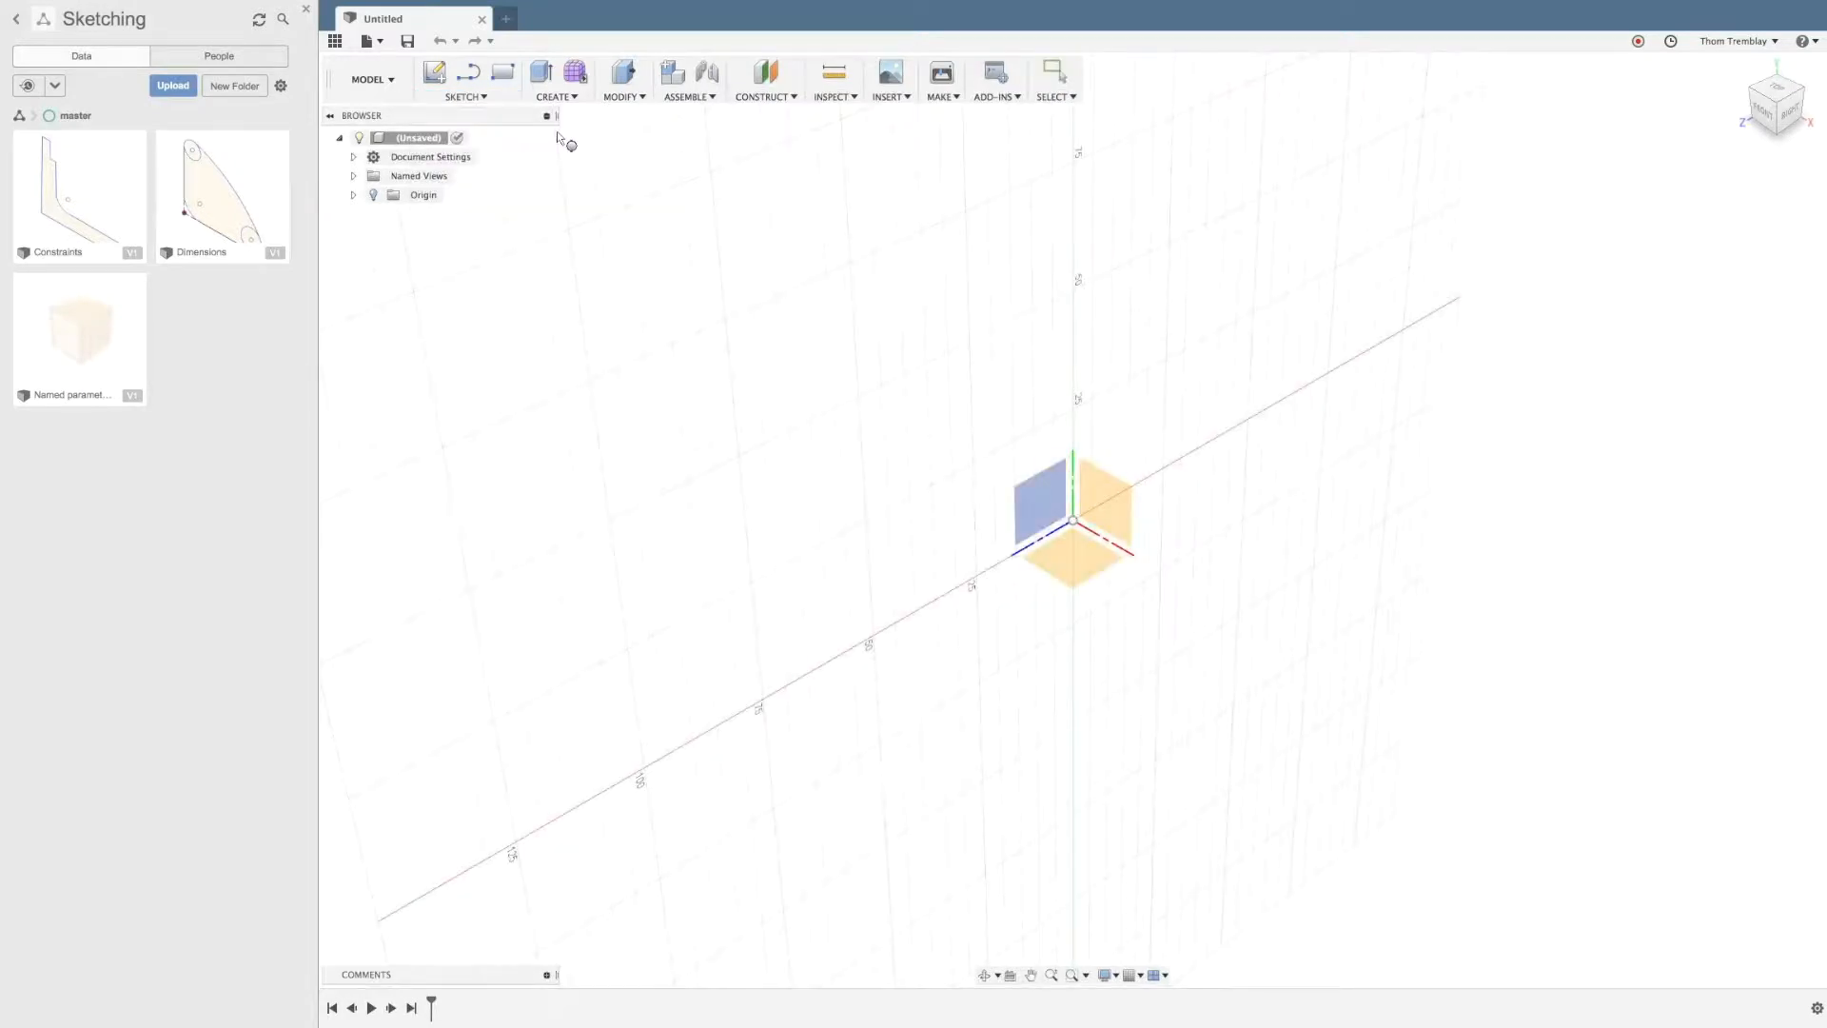
pyautogui.press('Escape')
# Step: Assign the keyboard shortcut Shift+C to the 2-Point Circle command
pyautogui.click(466, 97)
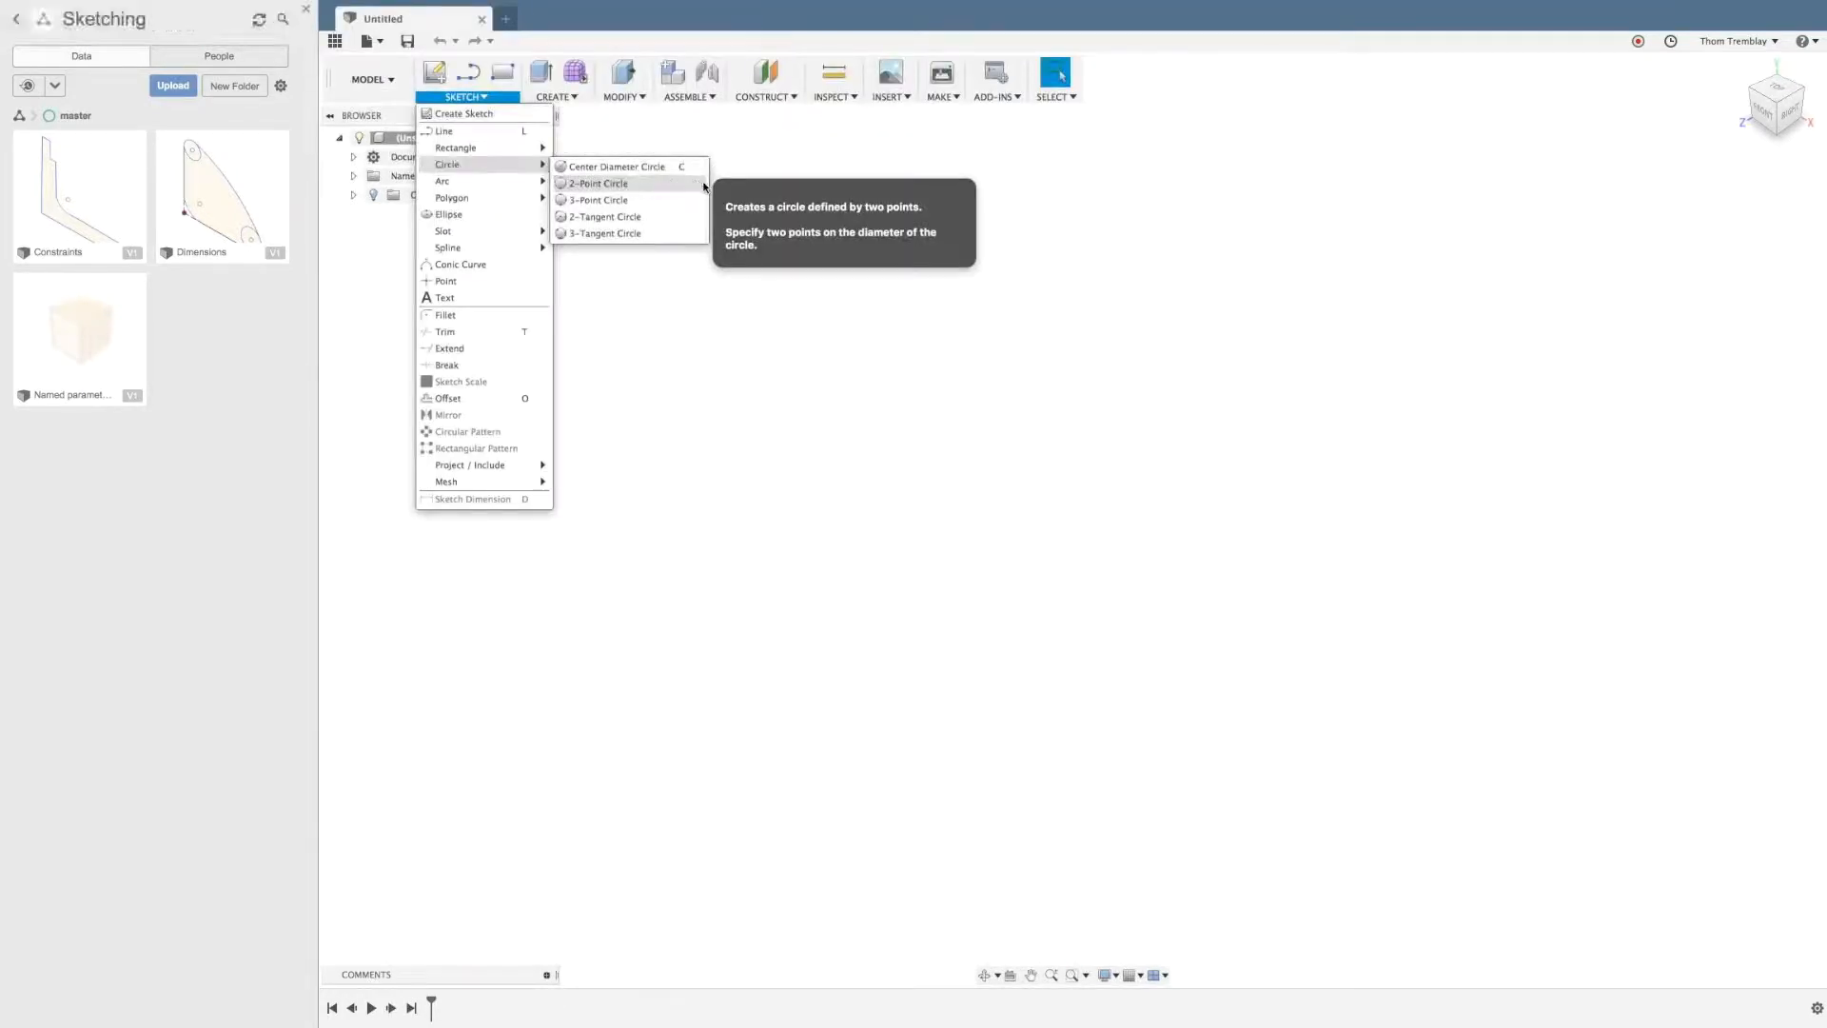
pyautogui.moveTo(700, 187)
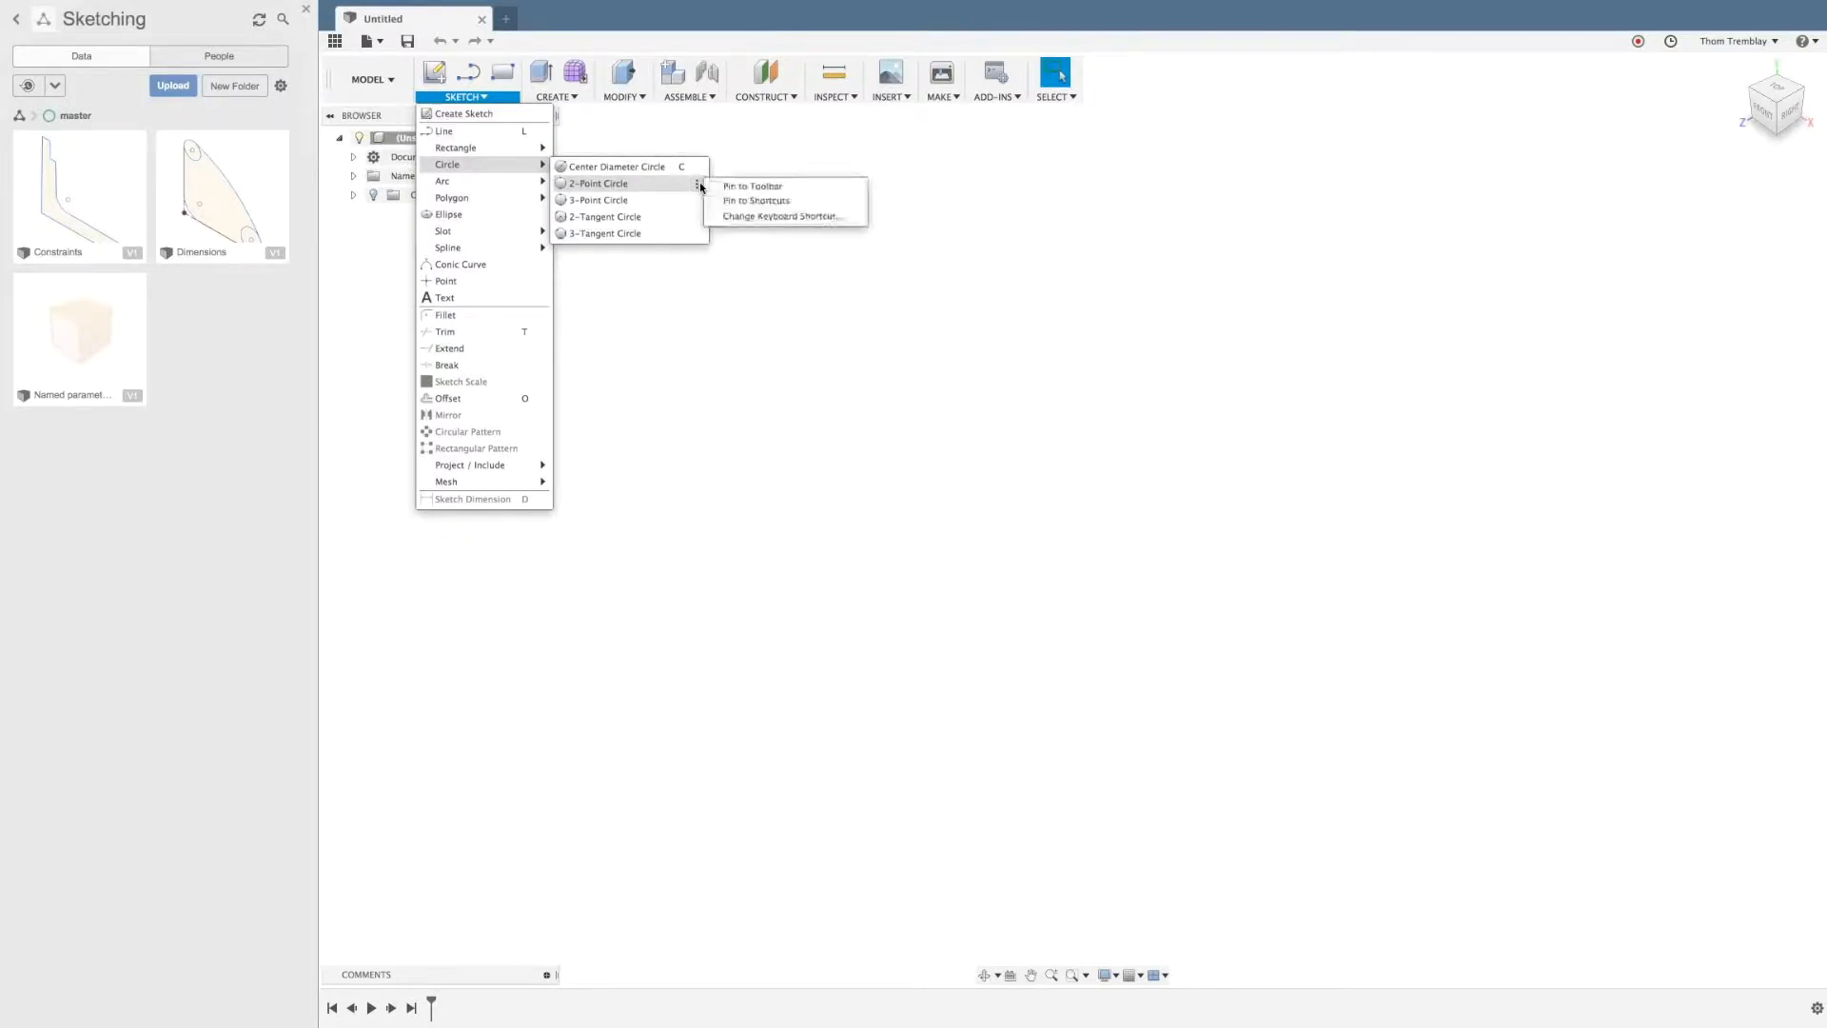
pyautogui.click(755, 216)
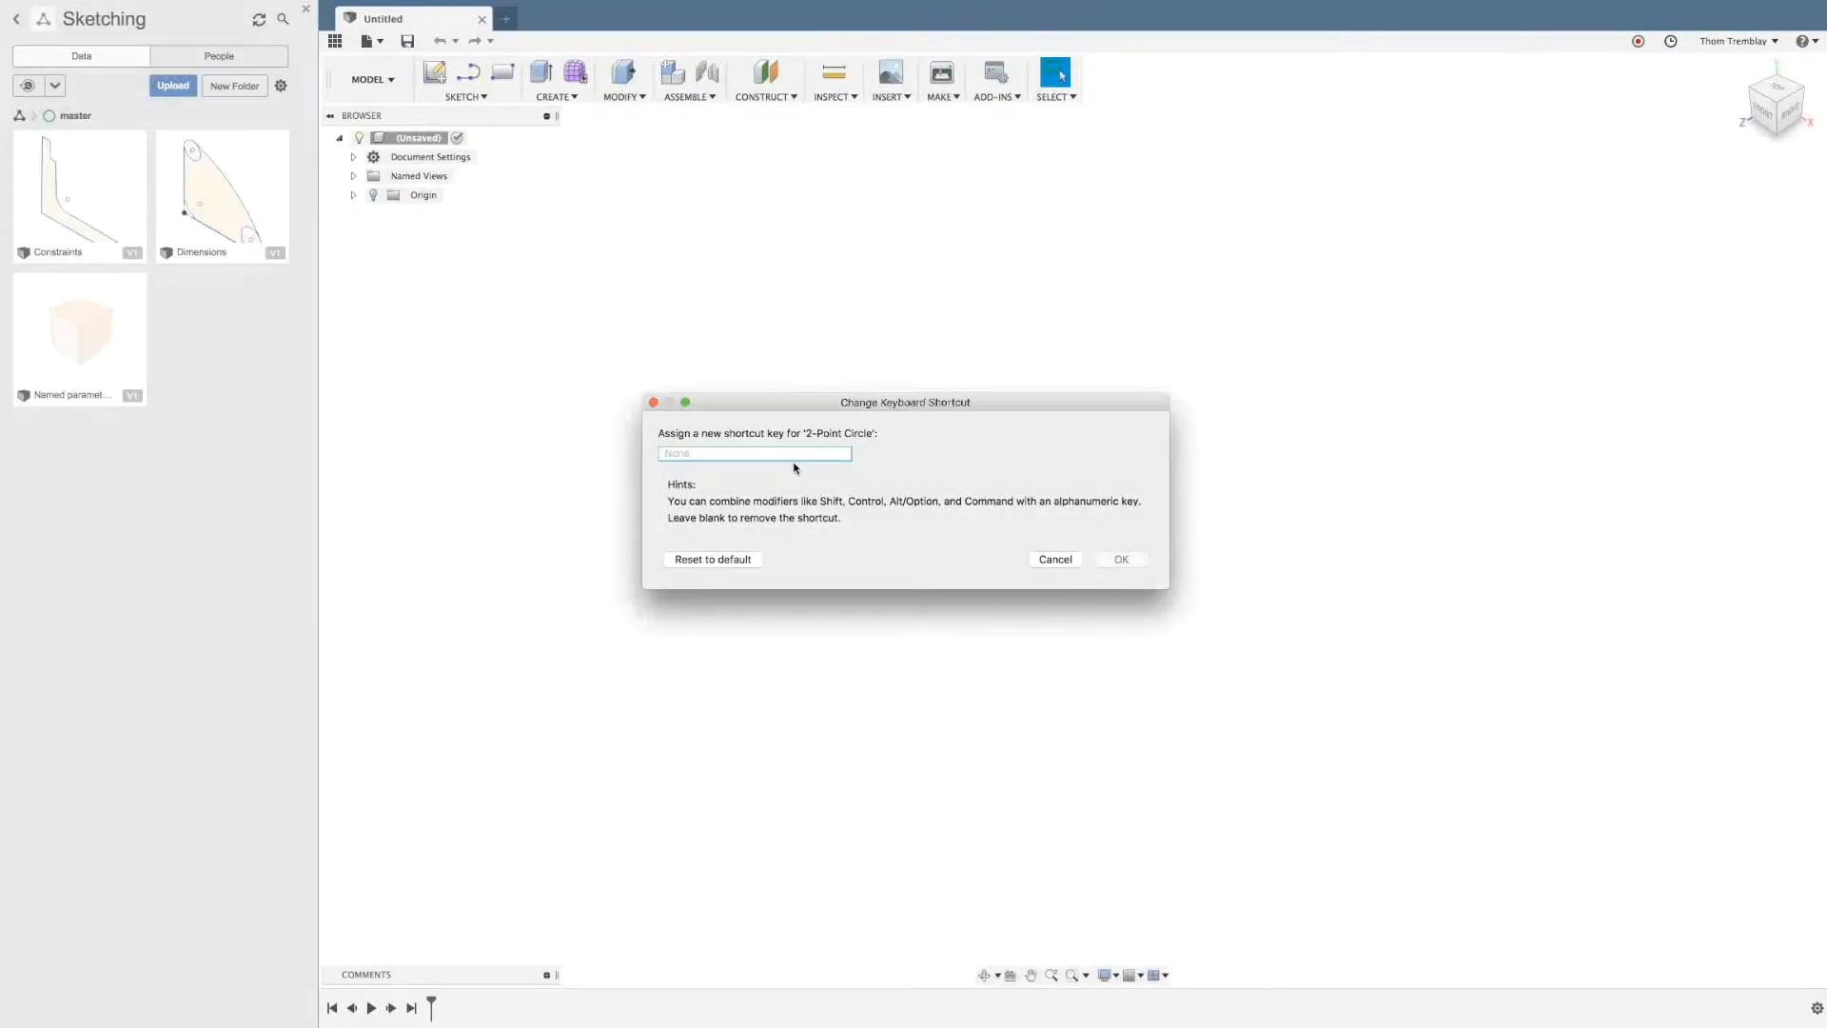
pyautogui.press('shift')
pyautogui.hotkey('shift', 'c')
pyautogui.click(1117, 563)
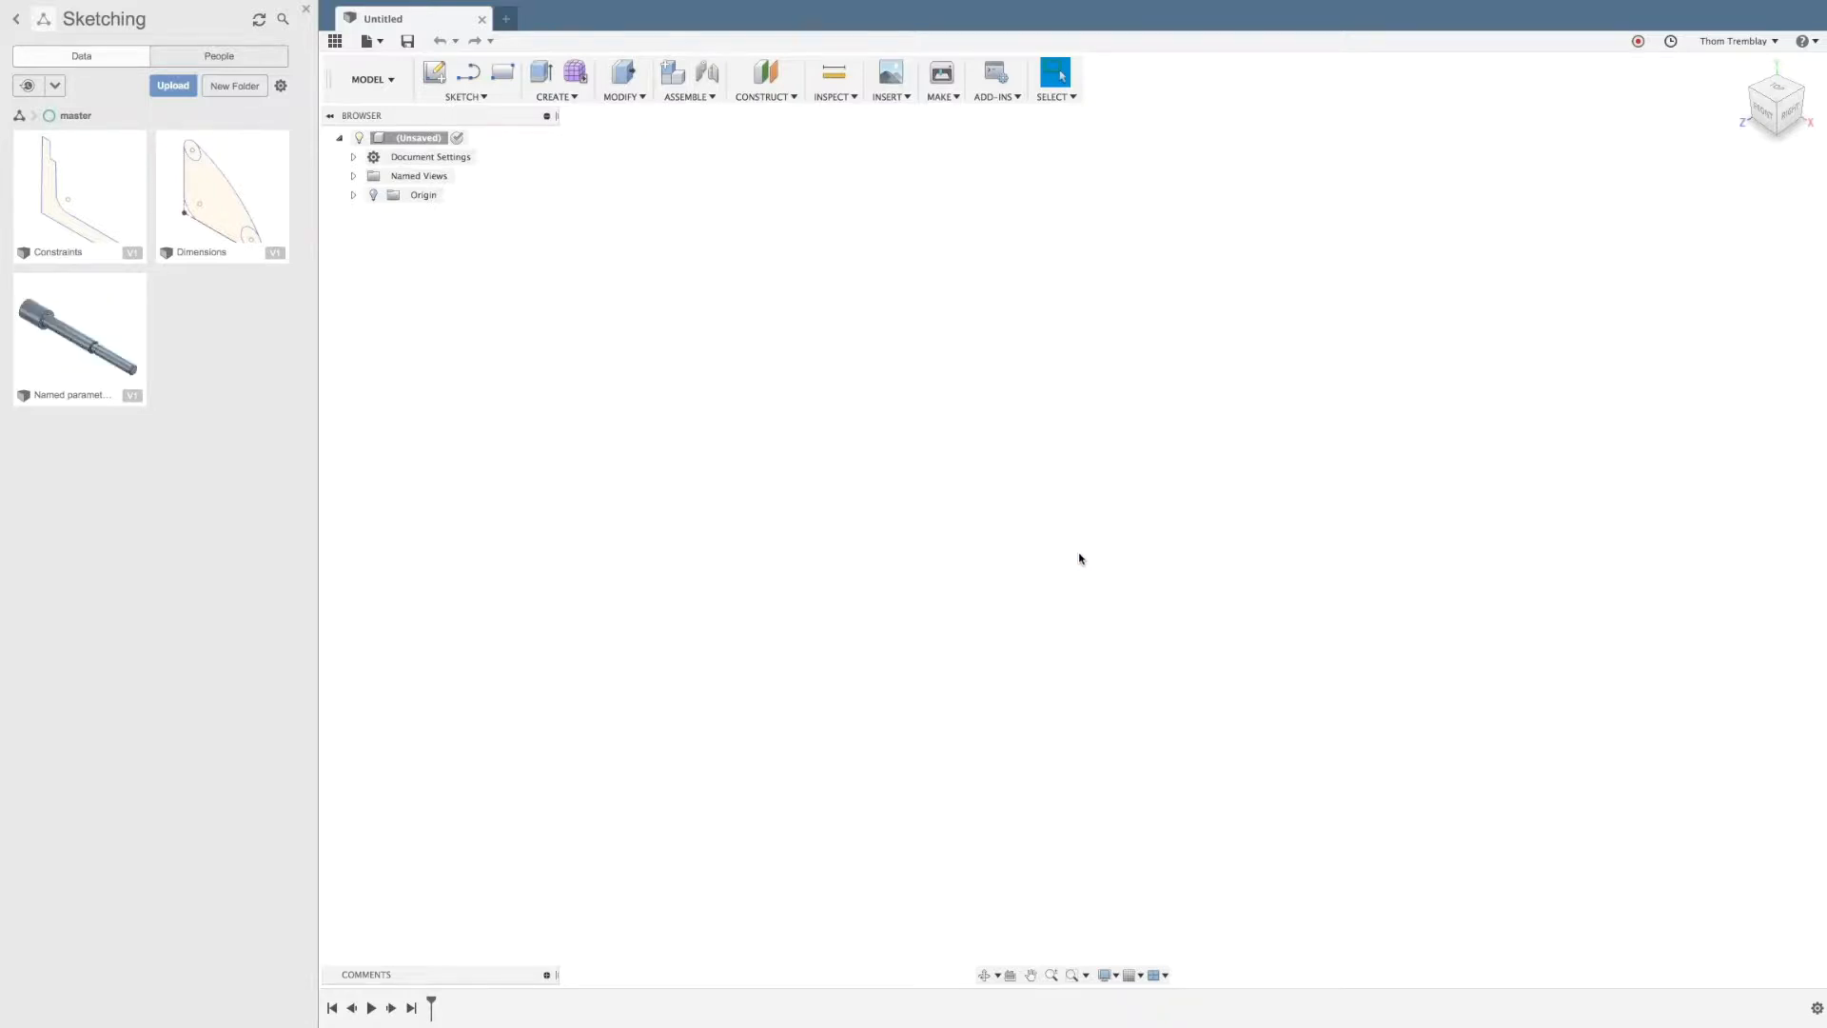
# Step: Pin the 2-Point Circle command to the toolbar
pyautogui.click(487, 98)
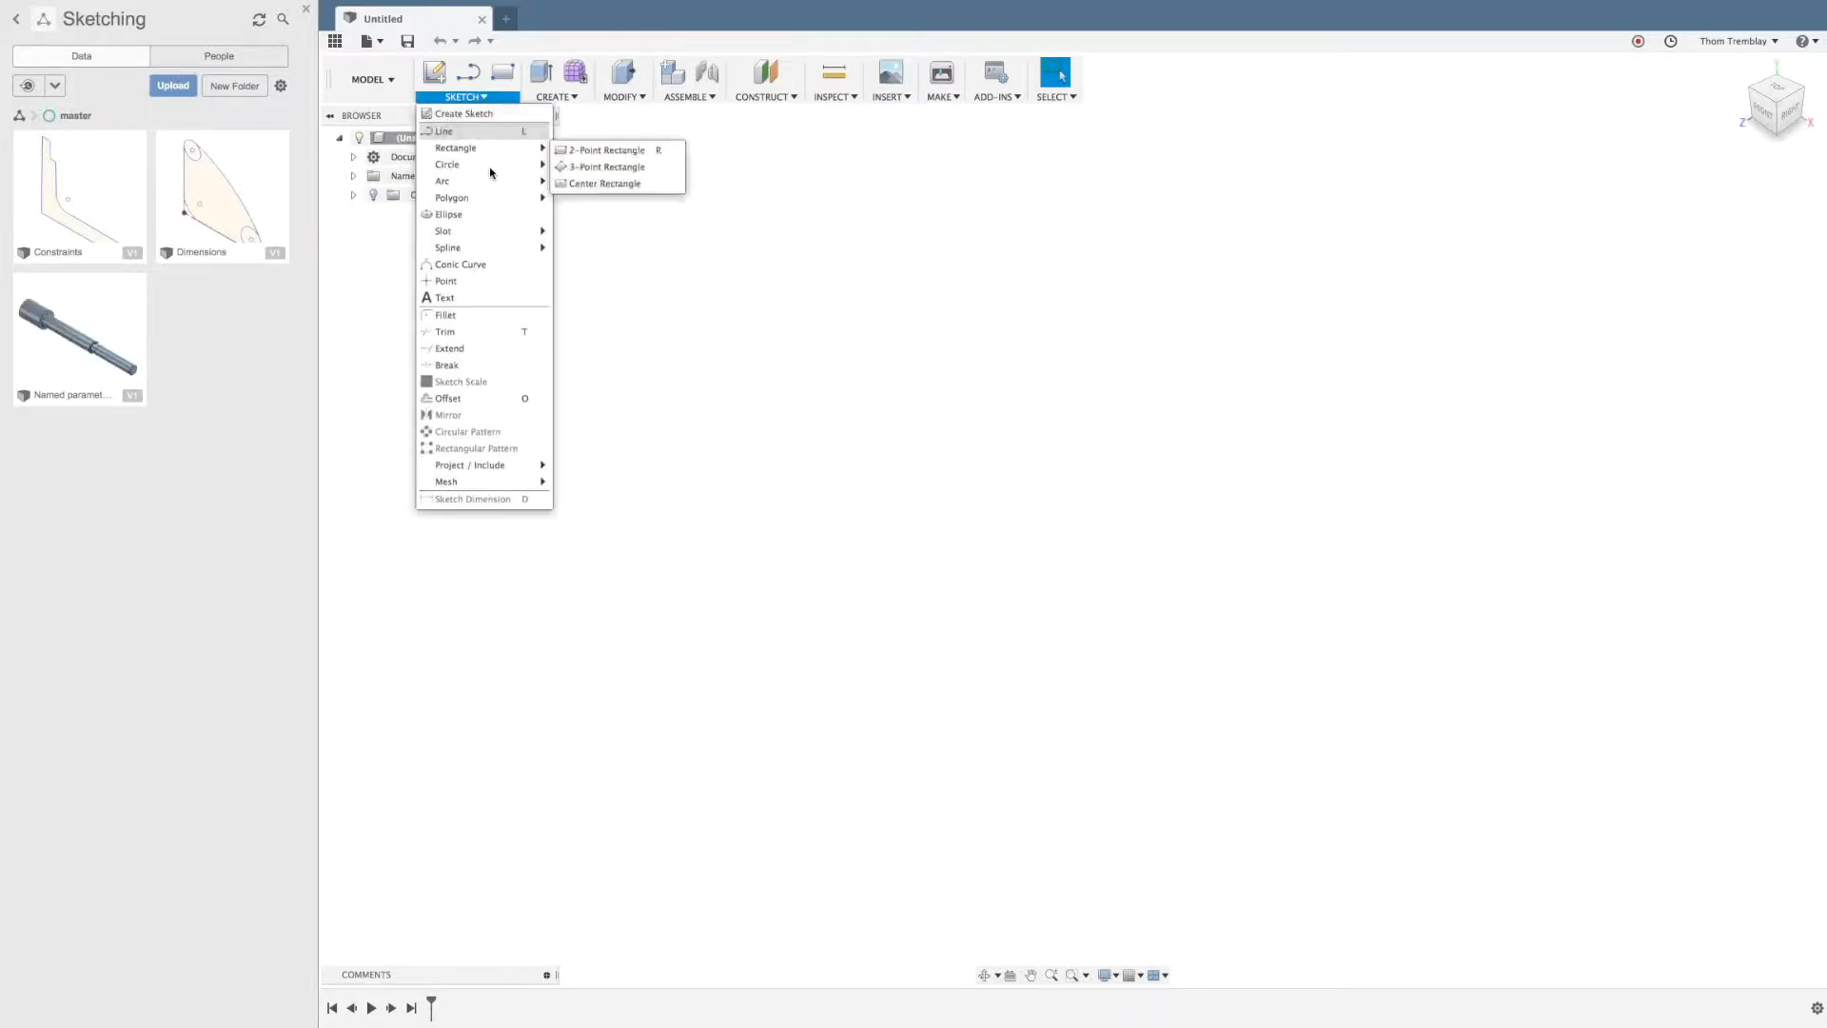
pyautogui.moveTo(489, 166)
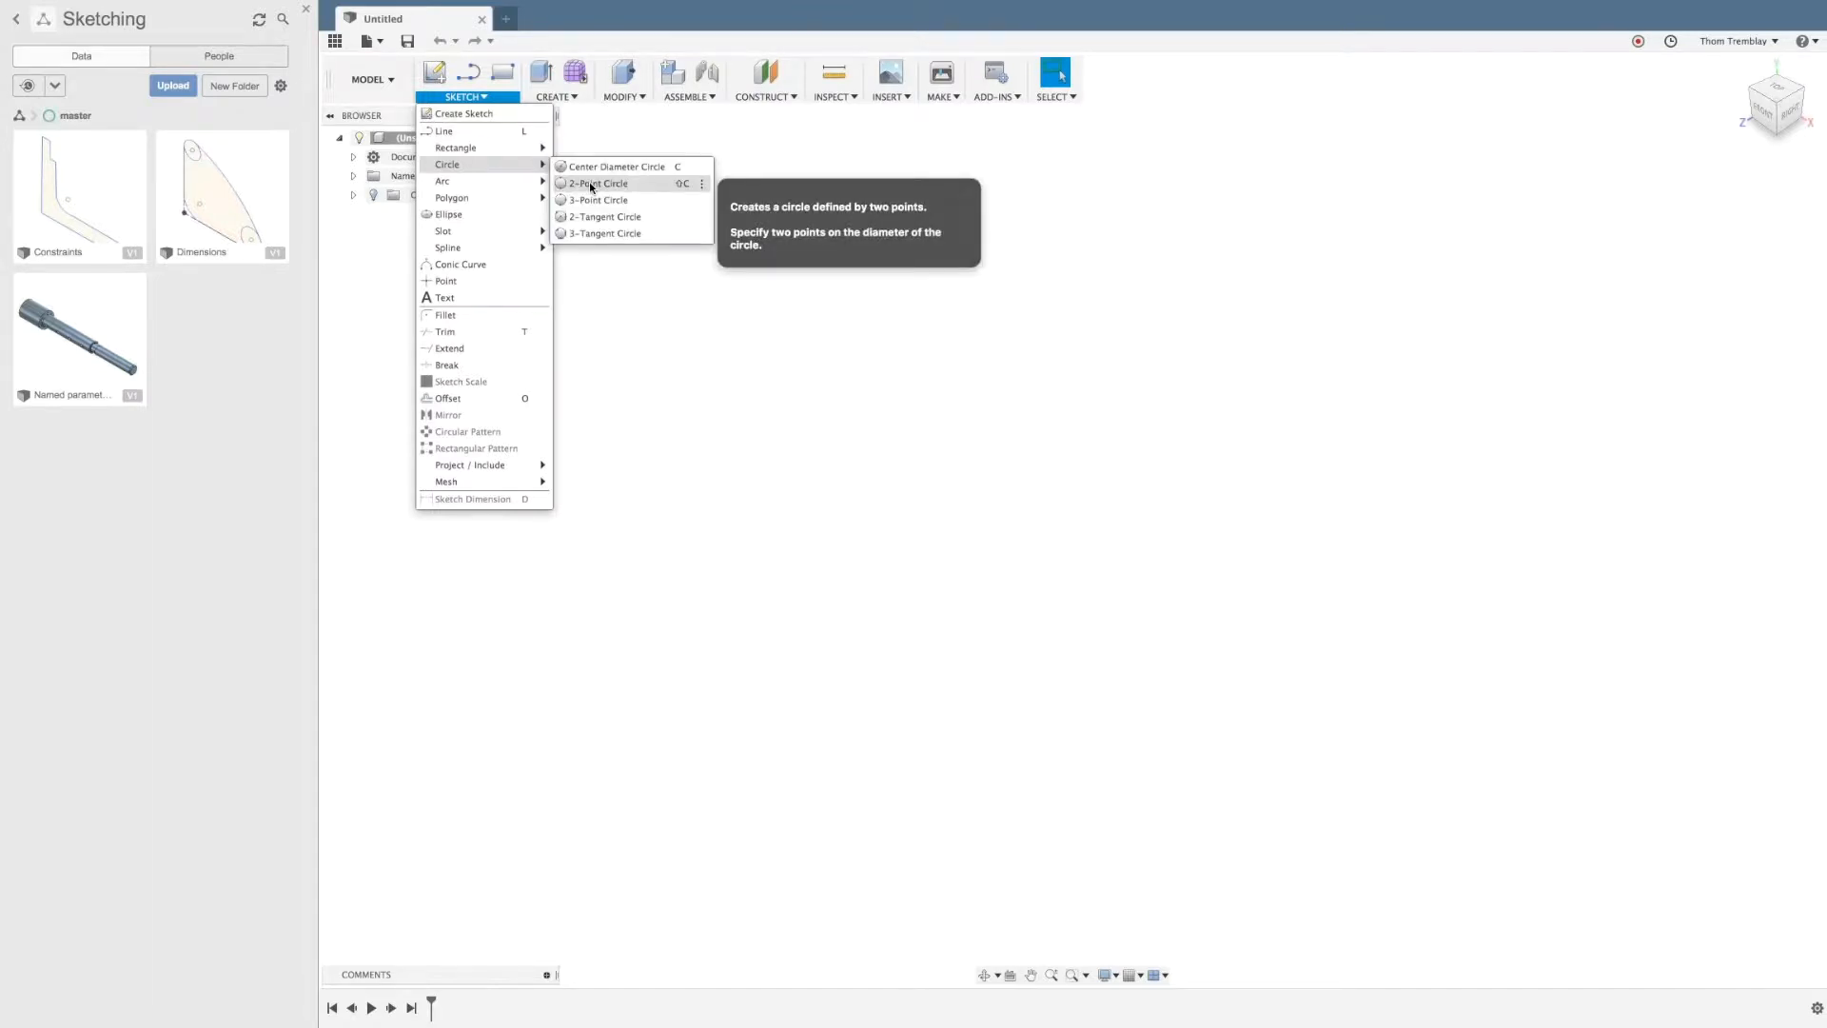
pyautogui.click(703, 185)
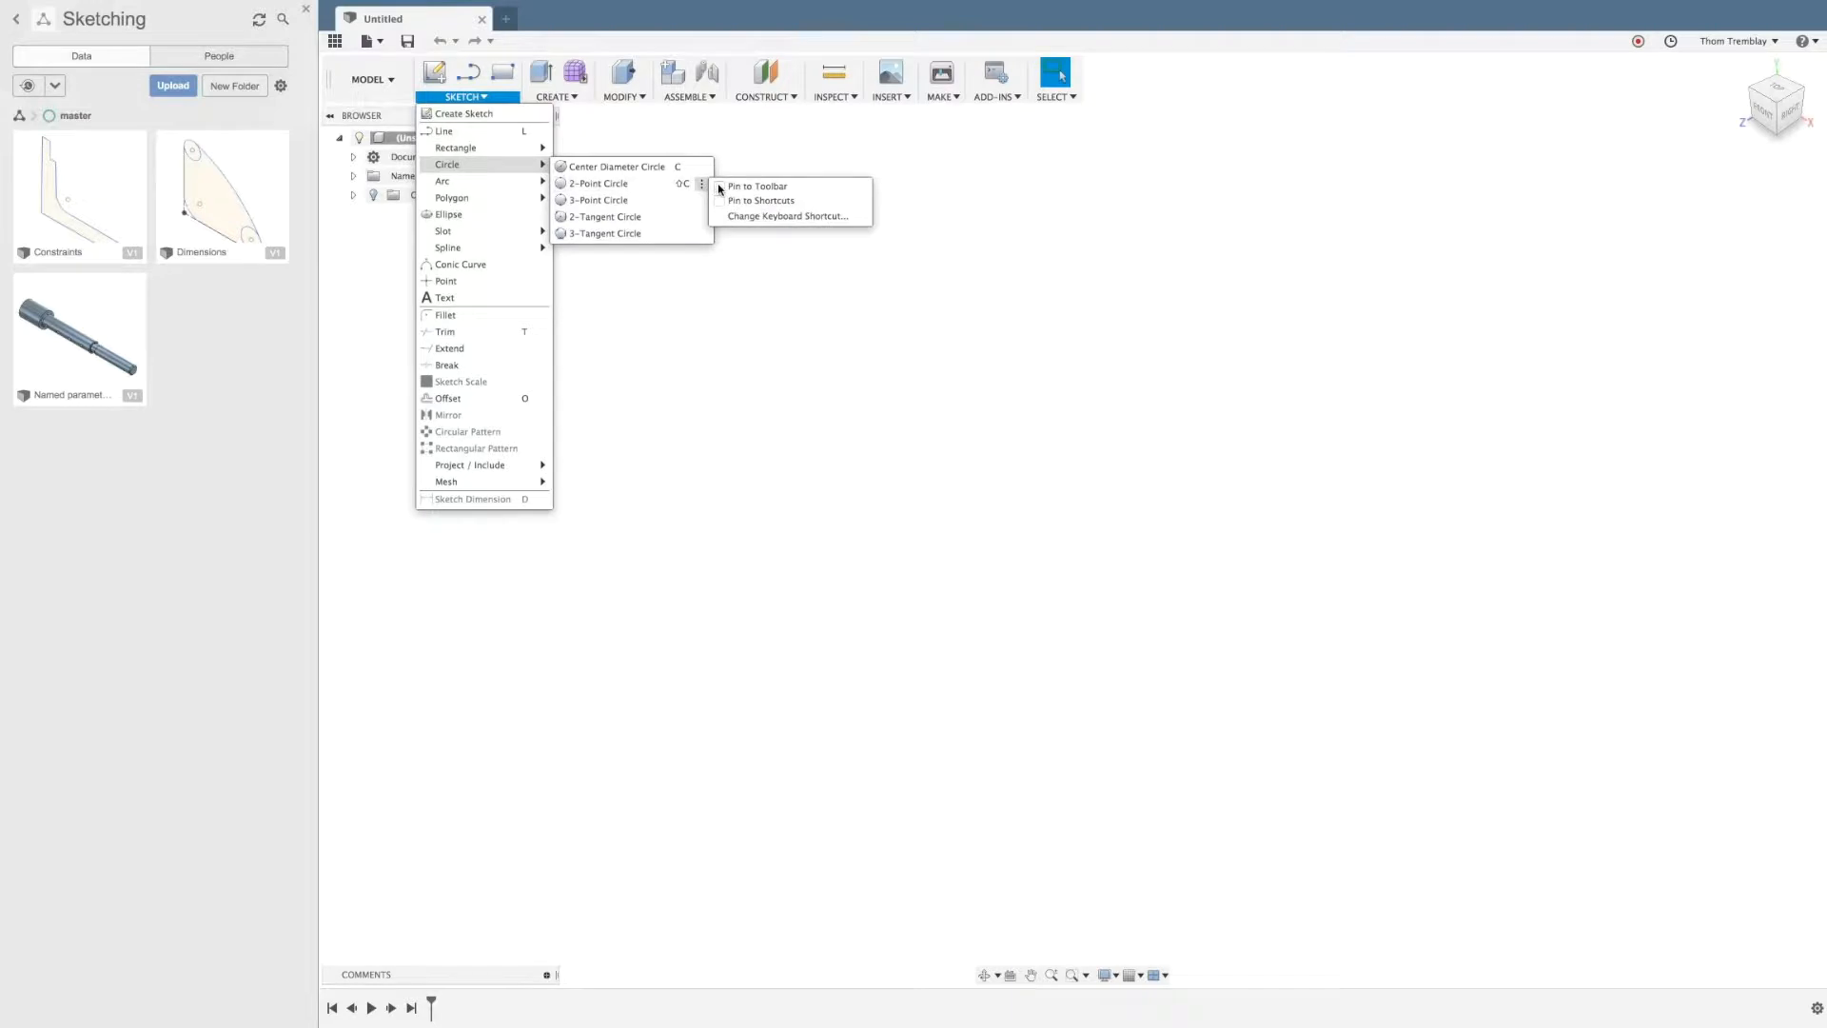
pyautogui.click(719, 186)
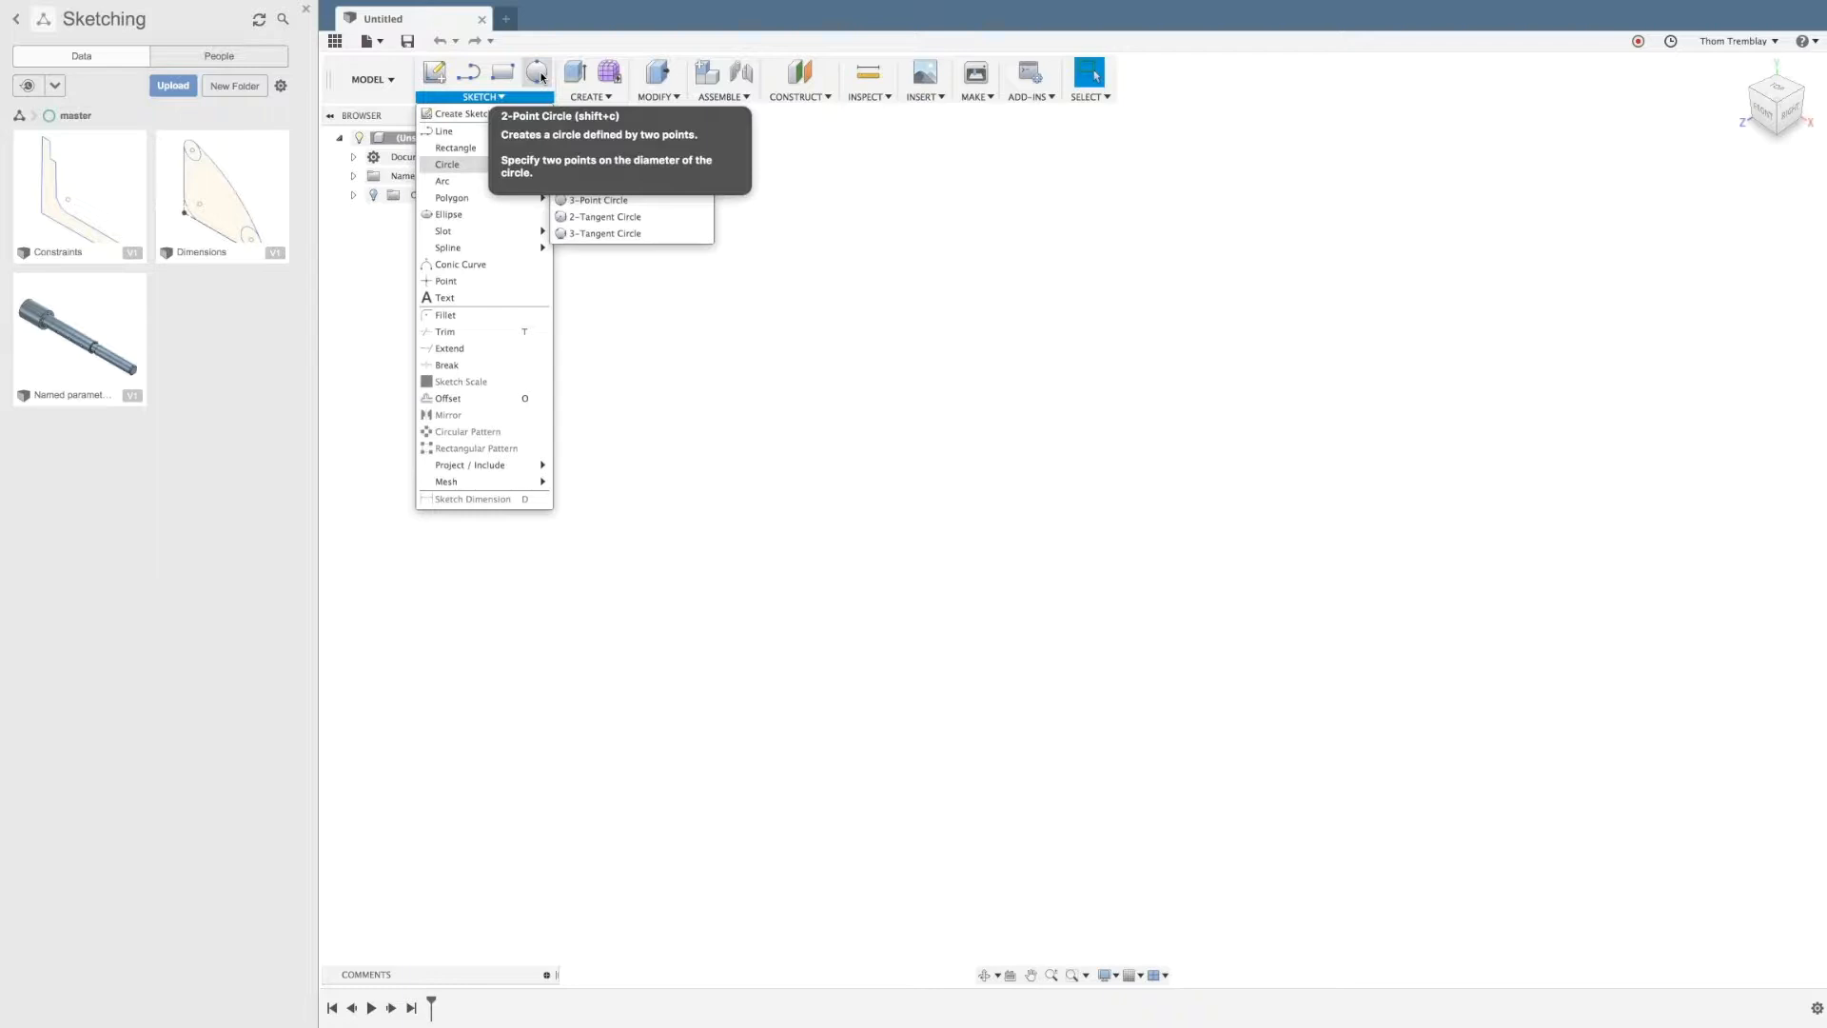
pyautogui.click(707, 264)
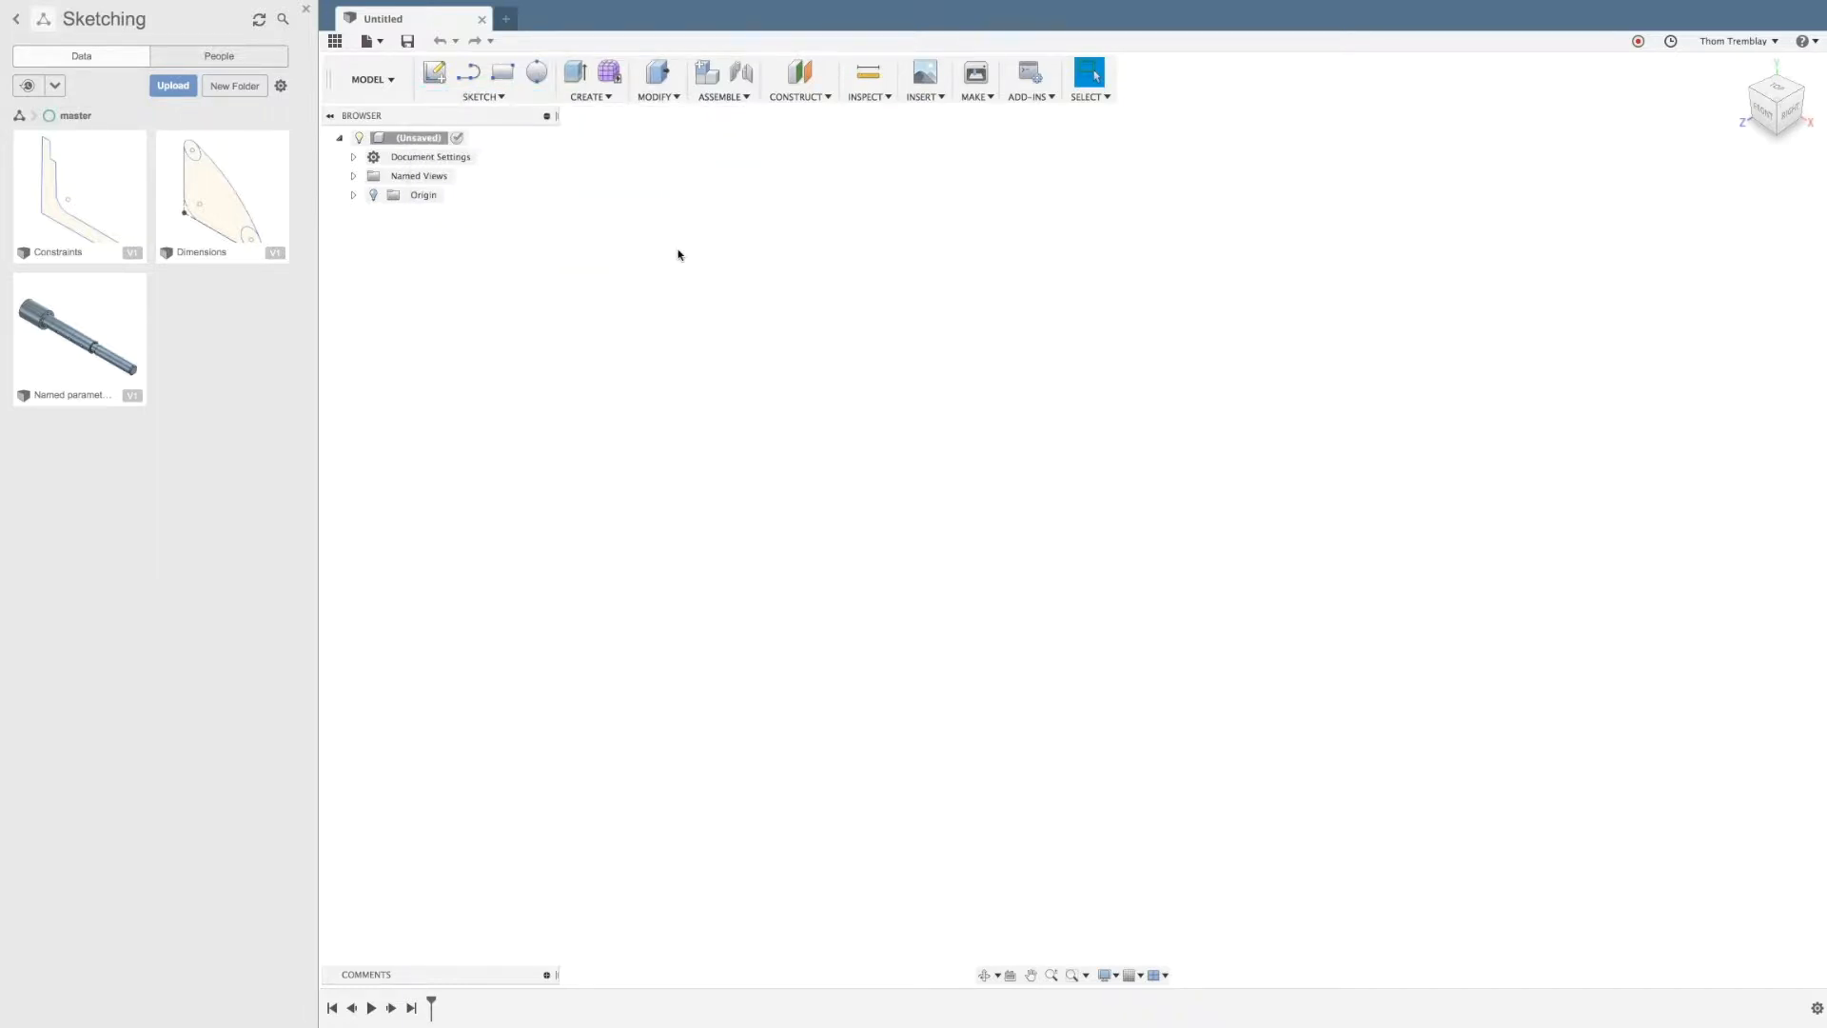
# Step: Unpin the 2-Point Circle command from the toolbar
pyautogui.click(538, 76)
pyautogui.click(528, 98)
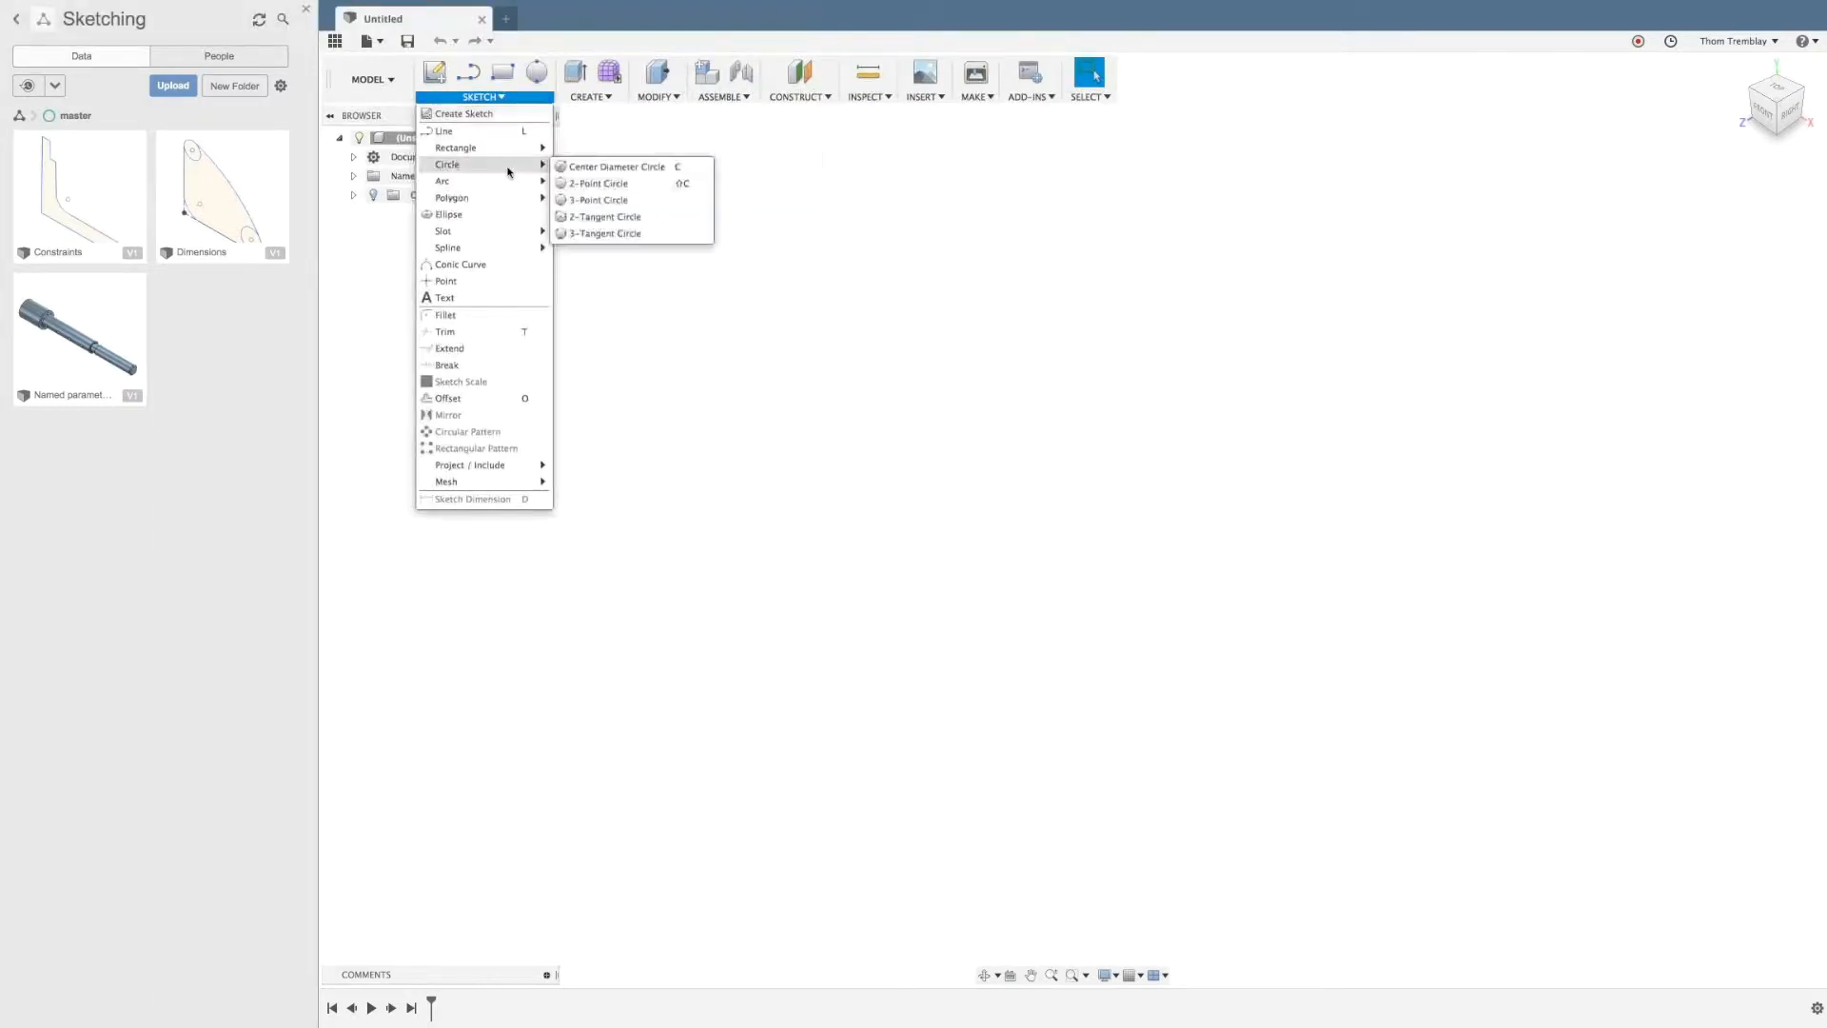
pyautogui.click(703, 185)
pyautogui.click(720, 187)
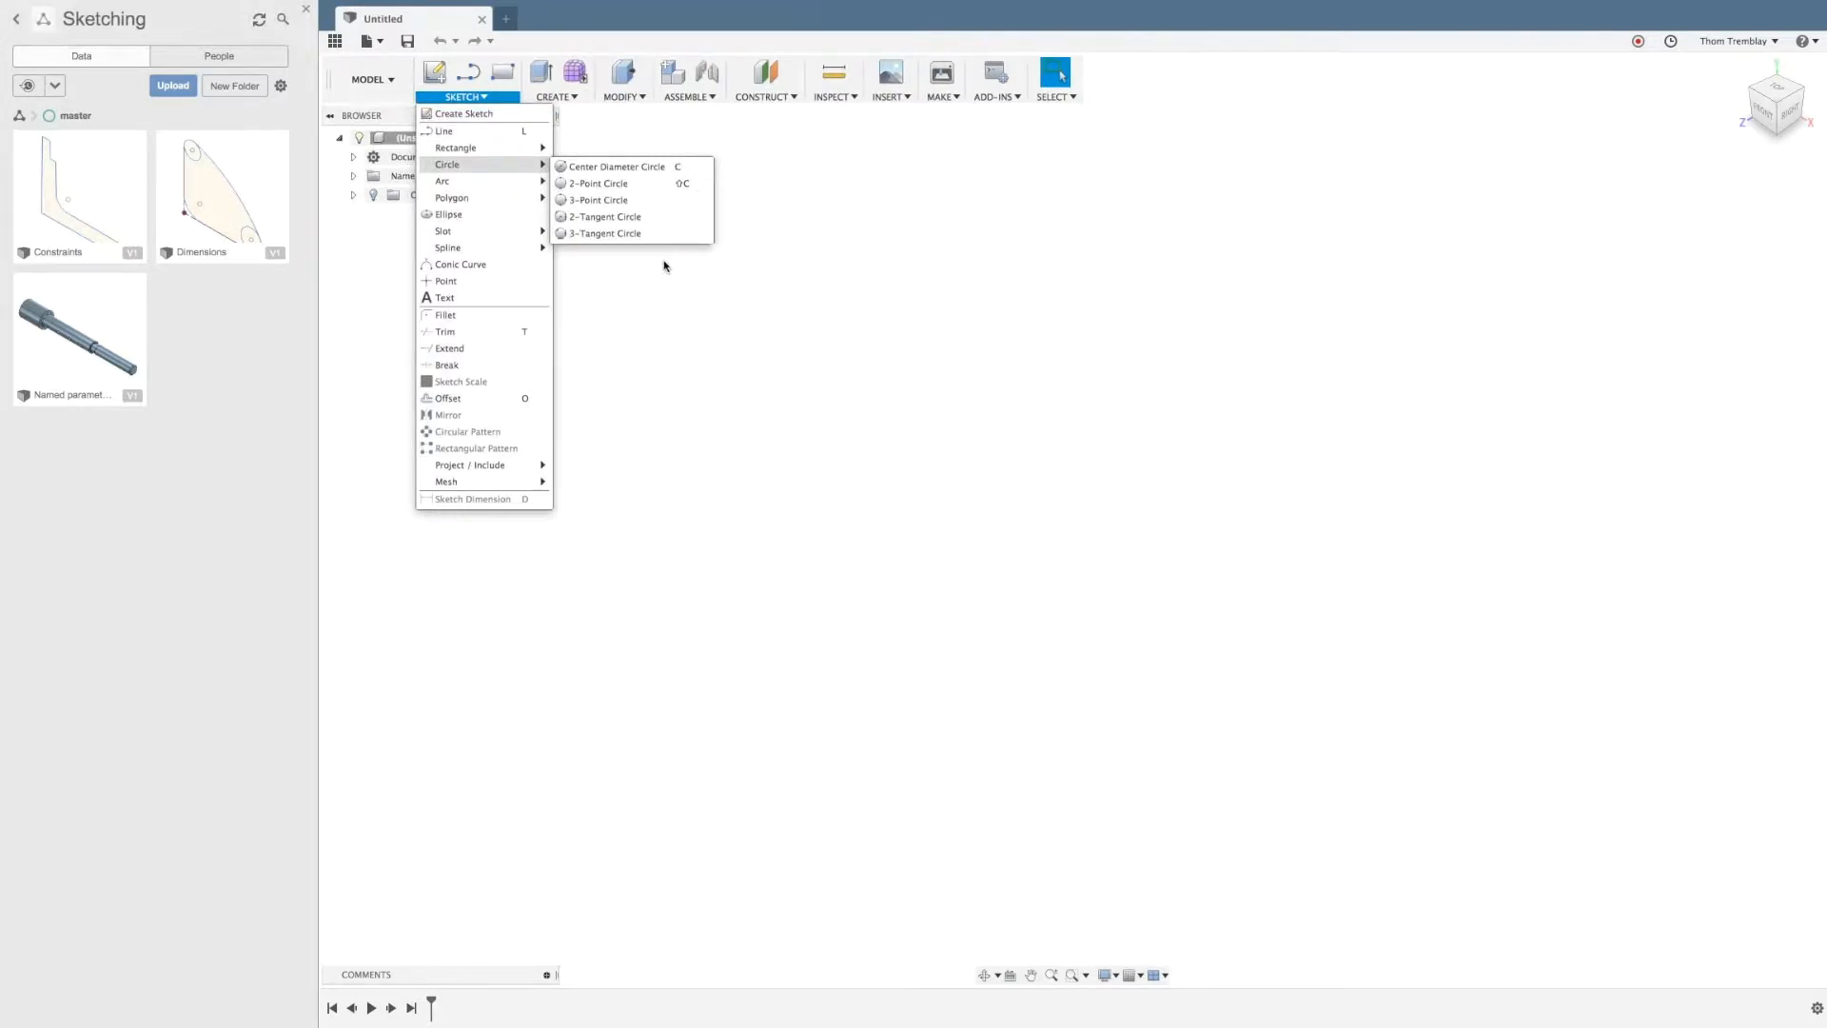
pyautogui.moveTo(520, 184)
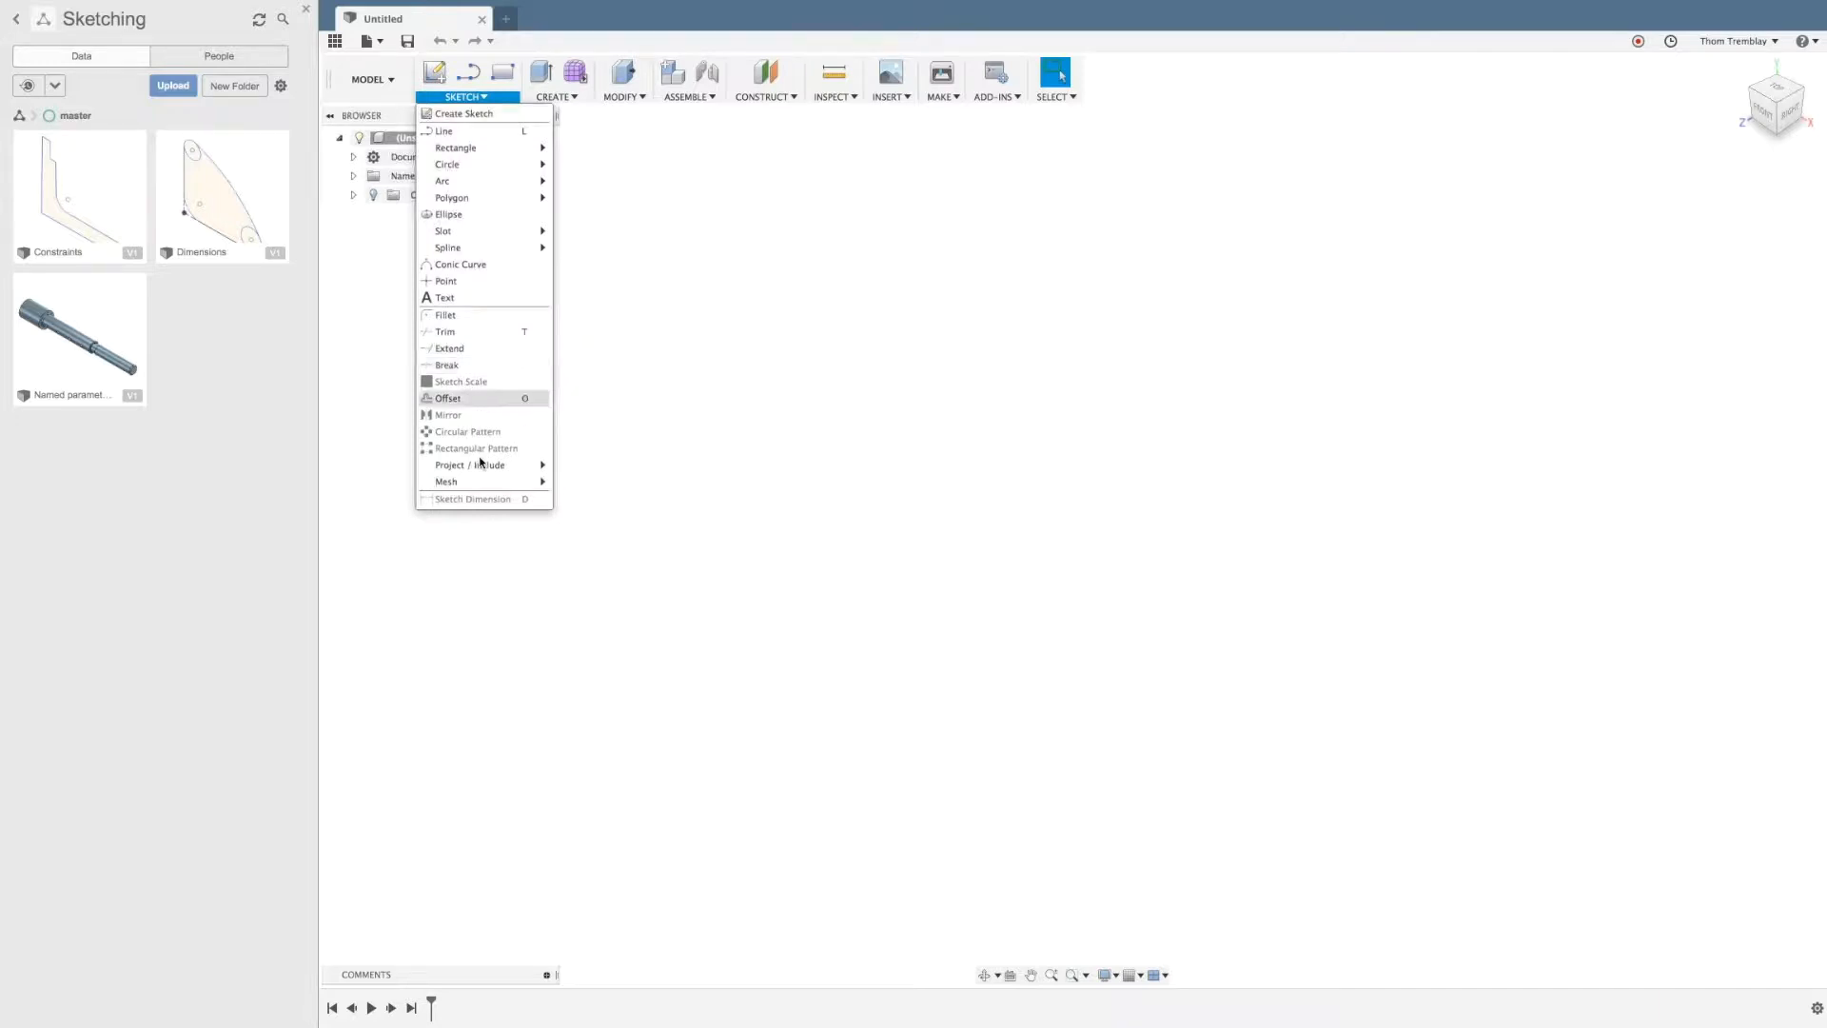
pyautogui.moveTo(481, 465)
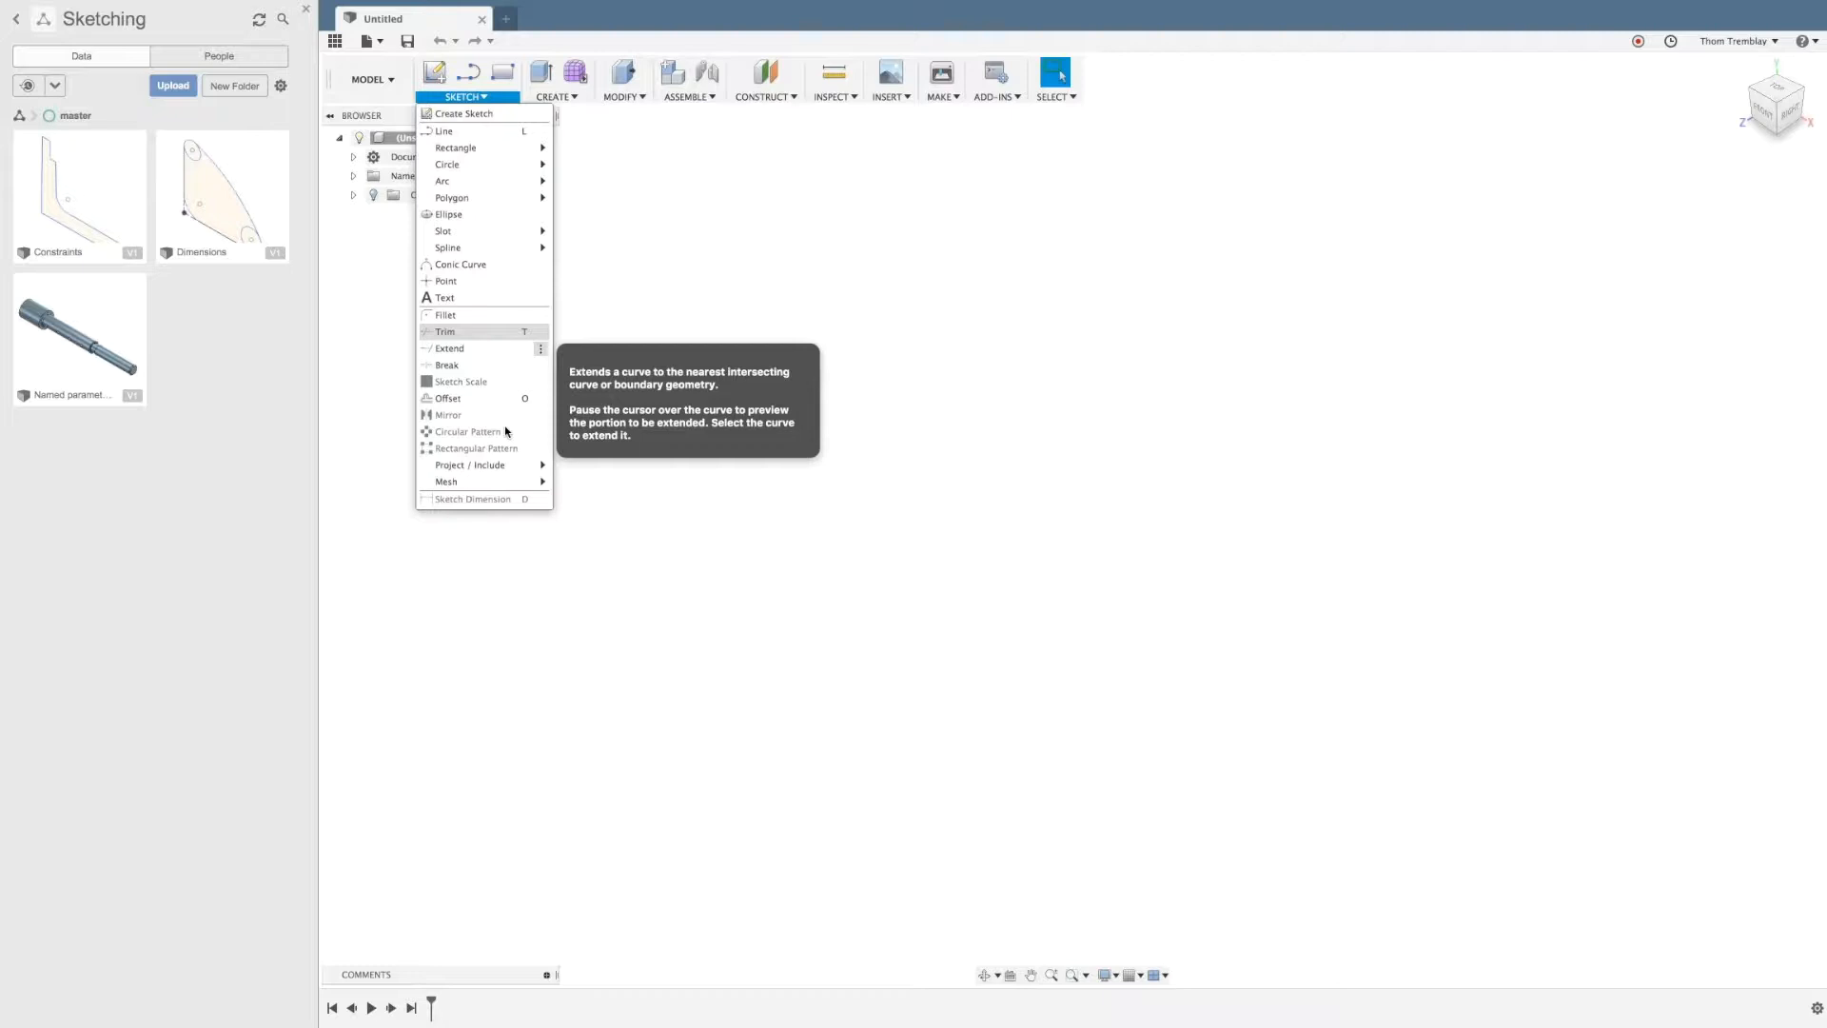
pyautogui.click(599, 274)
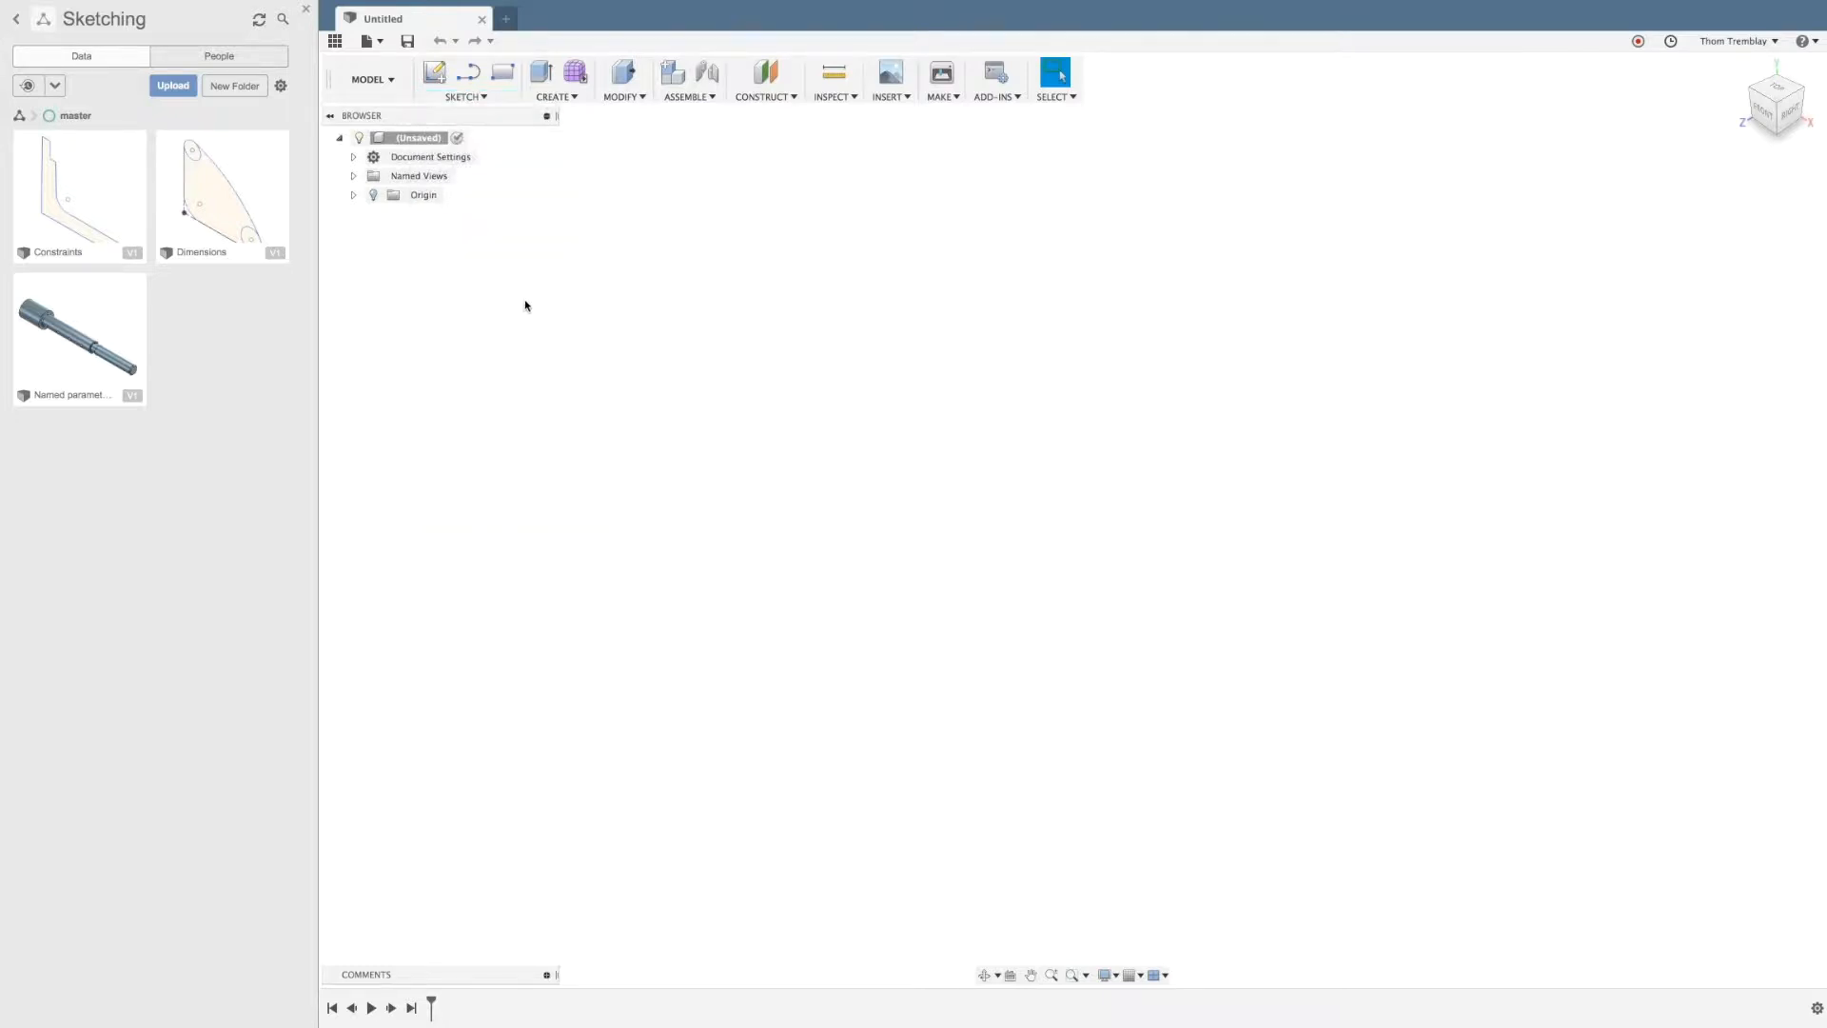
# Step: Open the Constraints design from the Sketching project
pyautogui.doubleClick(64, 211)
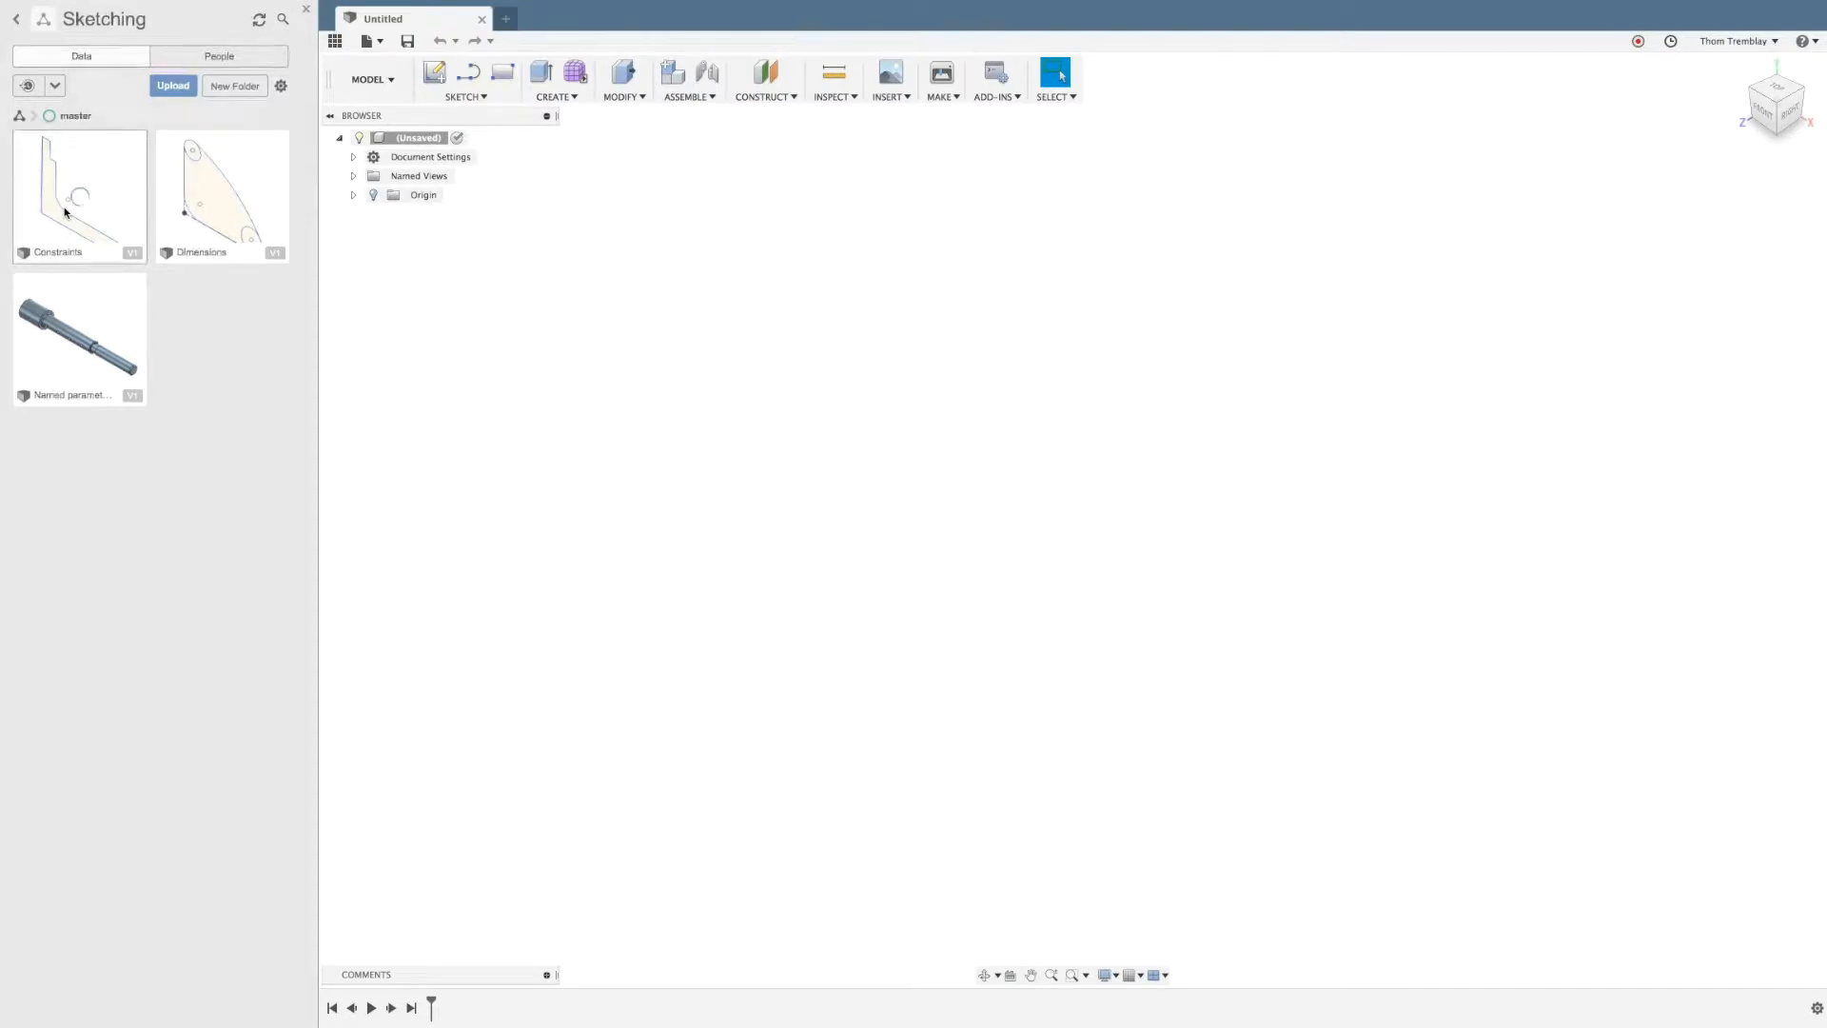
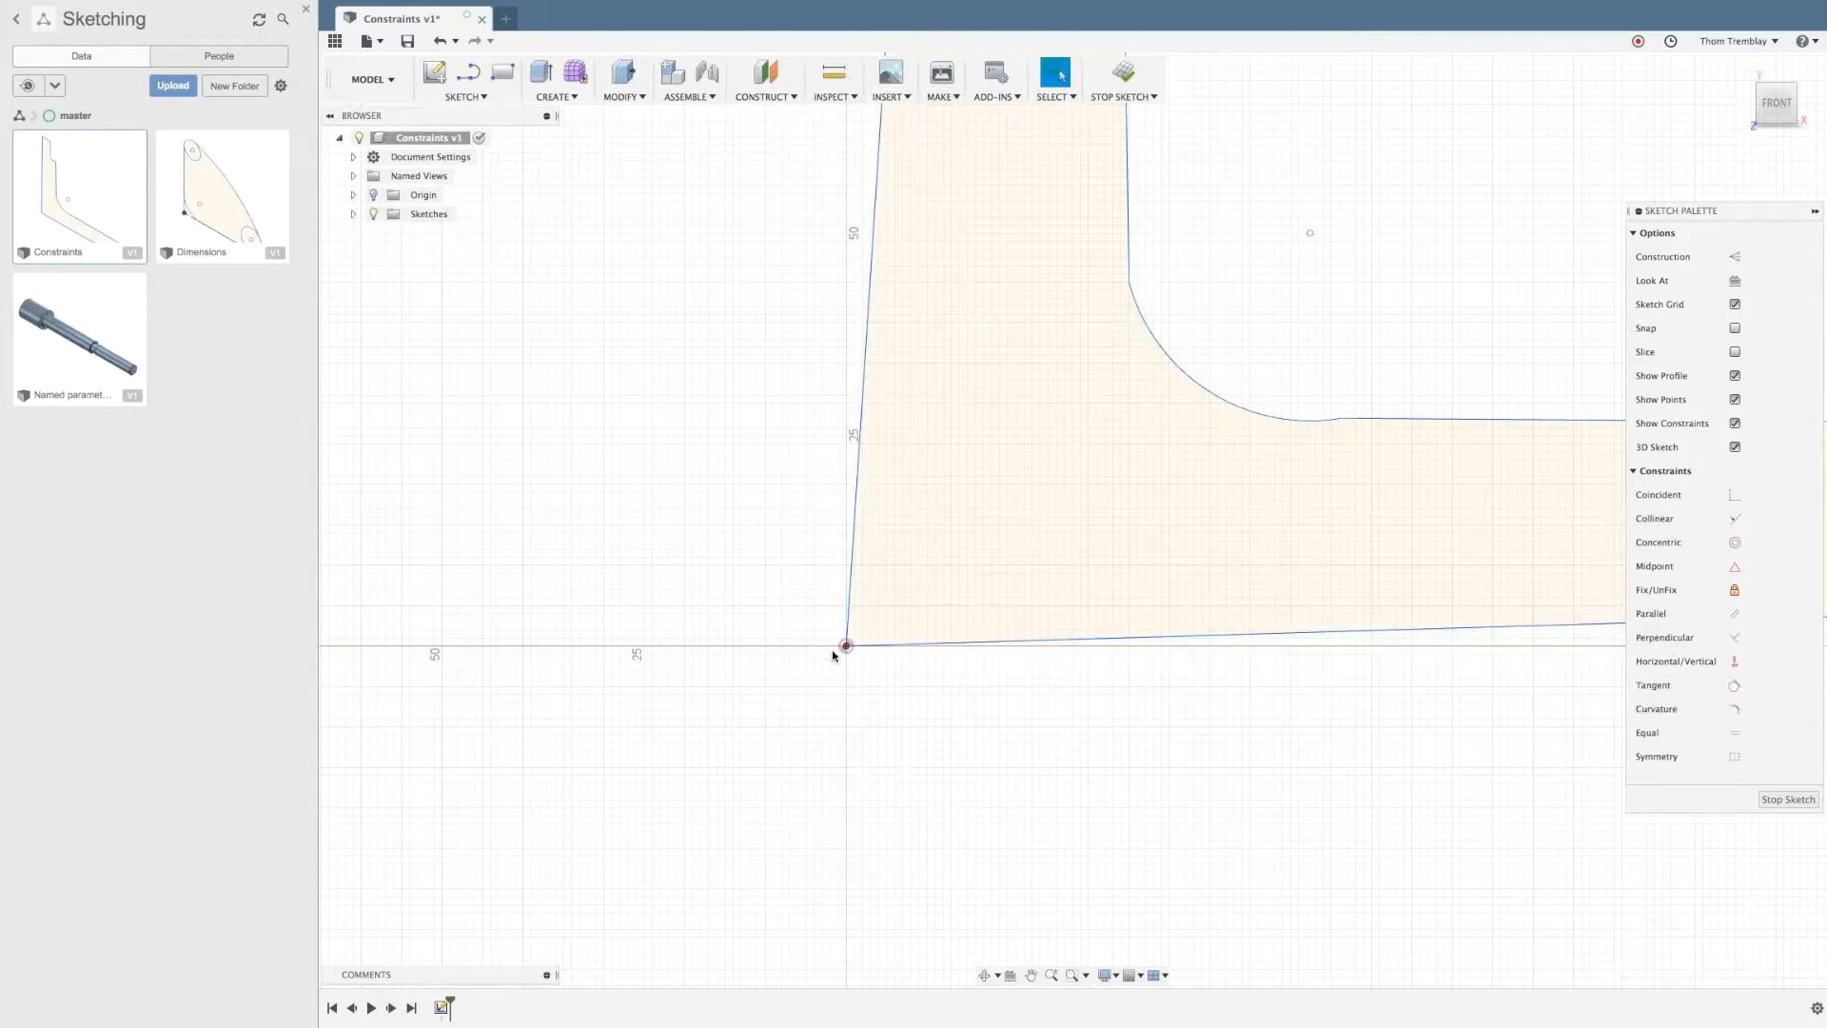
# Step: Select the profile's corner point at the origin to show its constraints, and hide the sketch grid
pyautogui.click(847, 647)
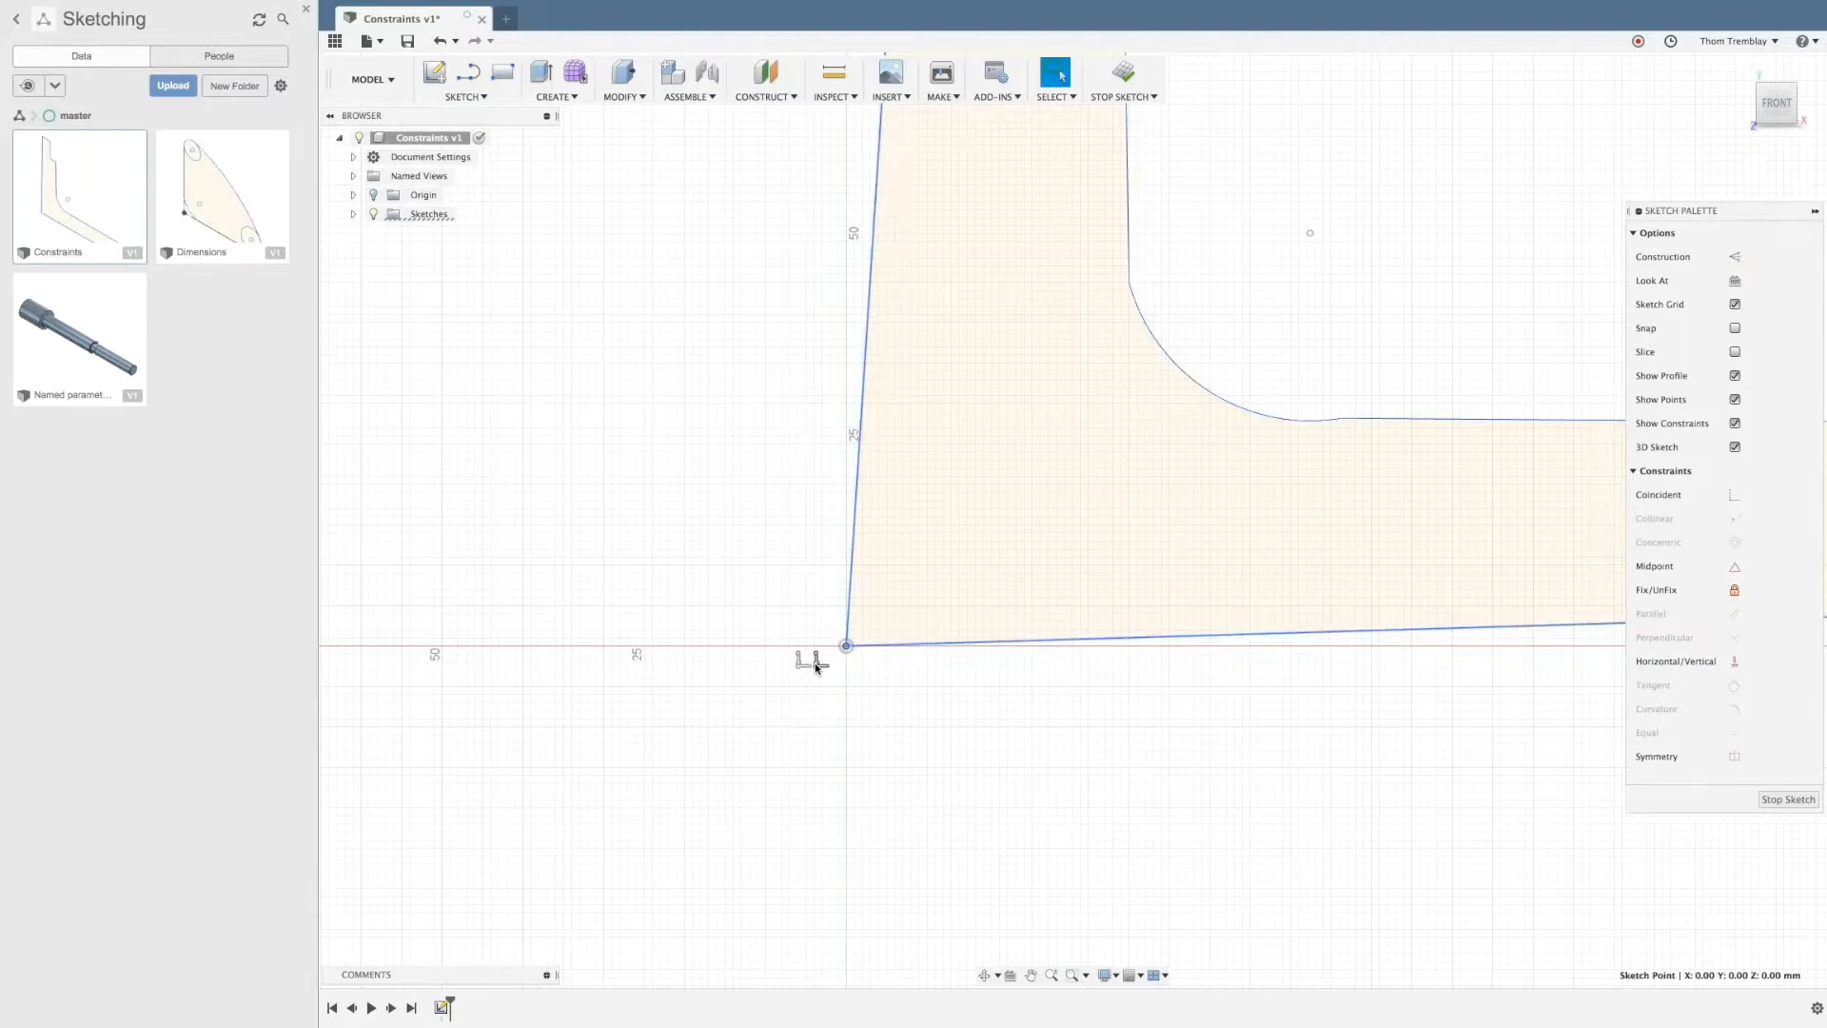
pyautogui.click(1735, 305)
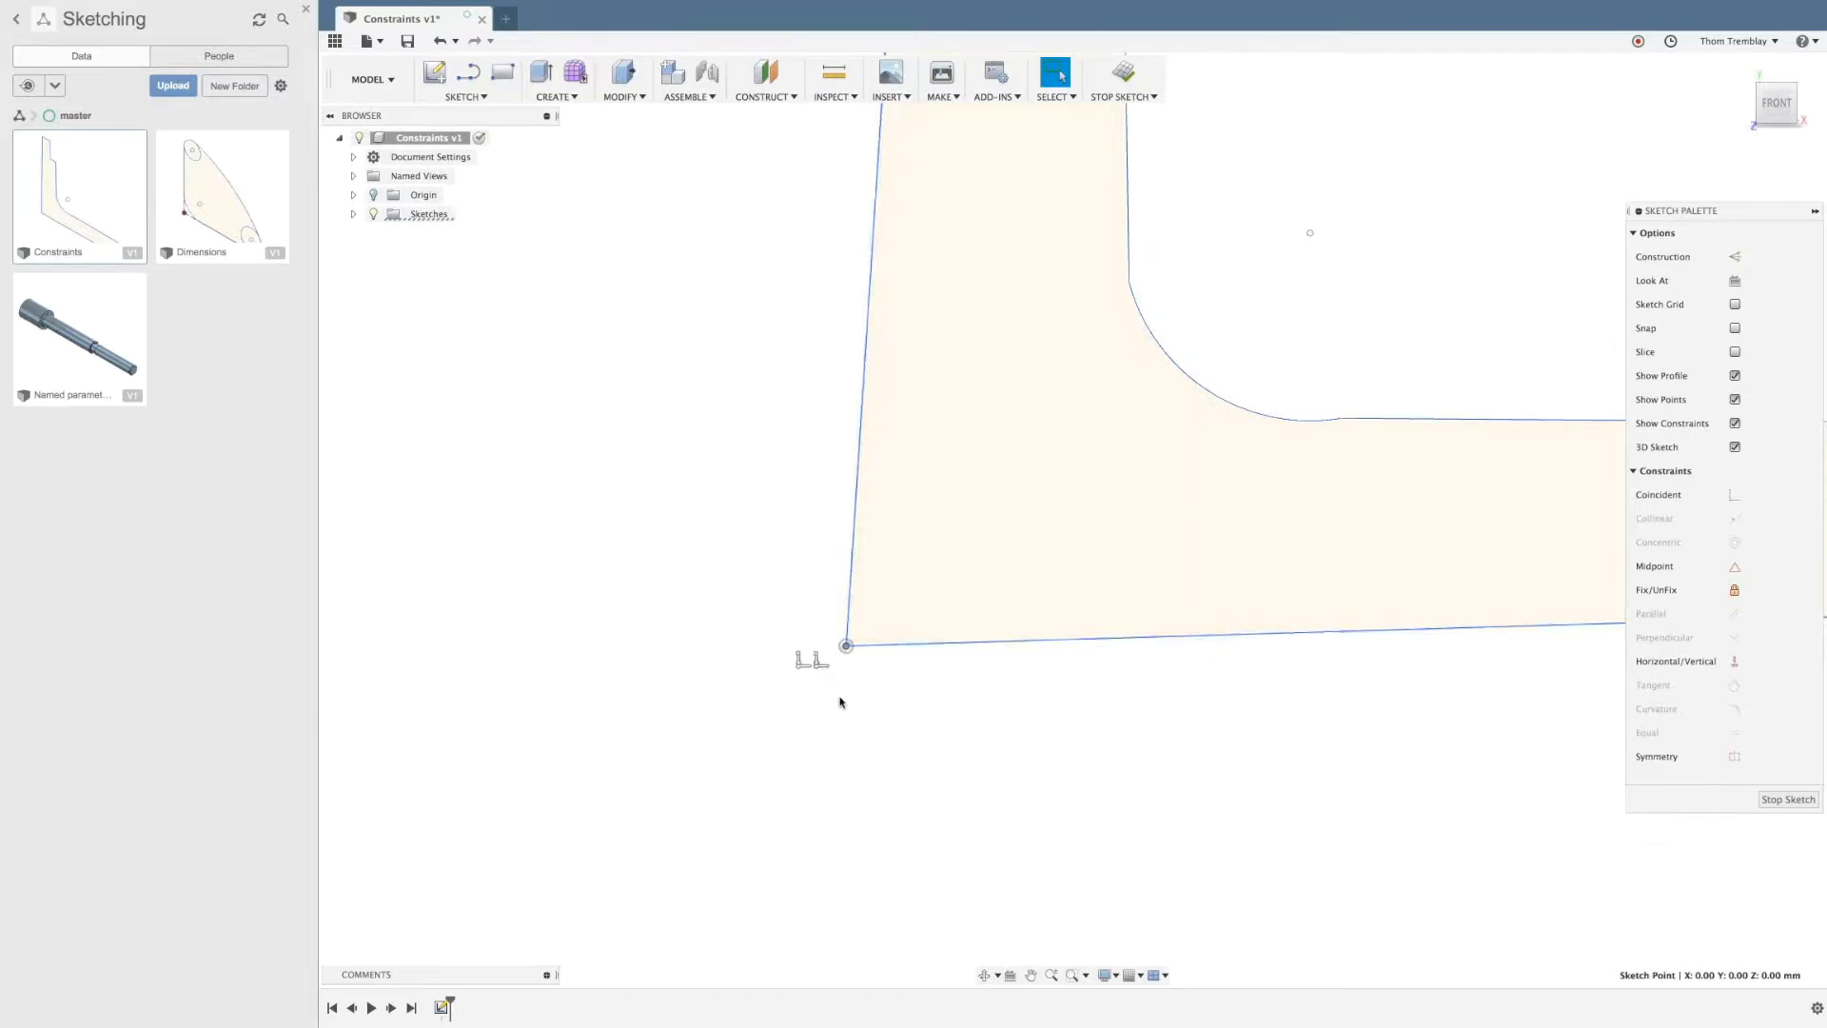
# Step: Apply a Horizontal/Vertical constraint to the bottom line of the L-shaped profile
pyautogui.scroll(1, 890, 696)
pyautogui.scroll(-6, 952, 693)
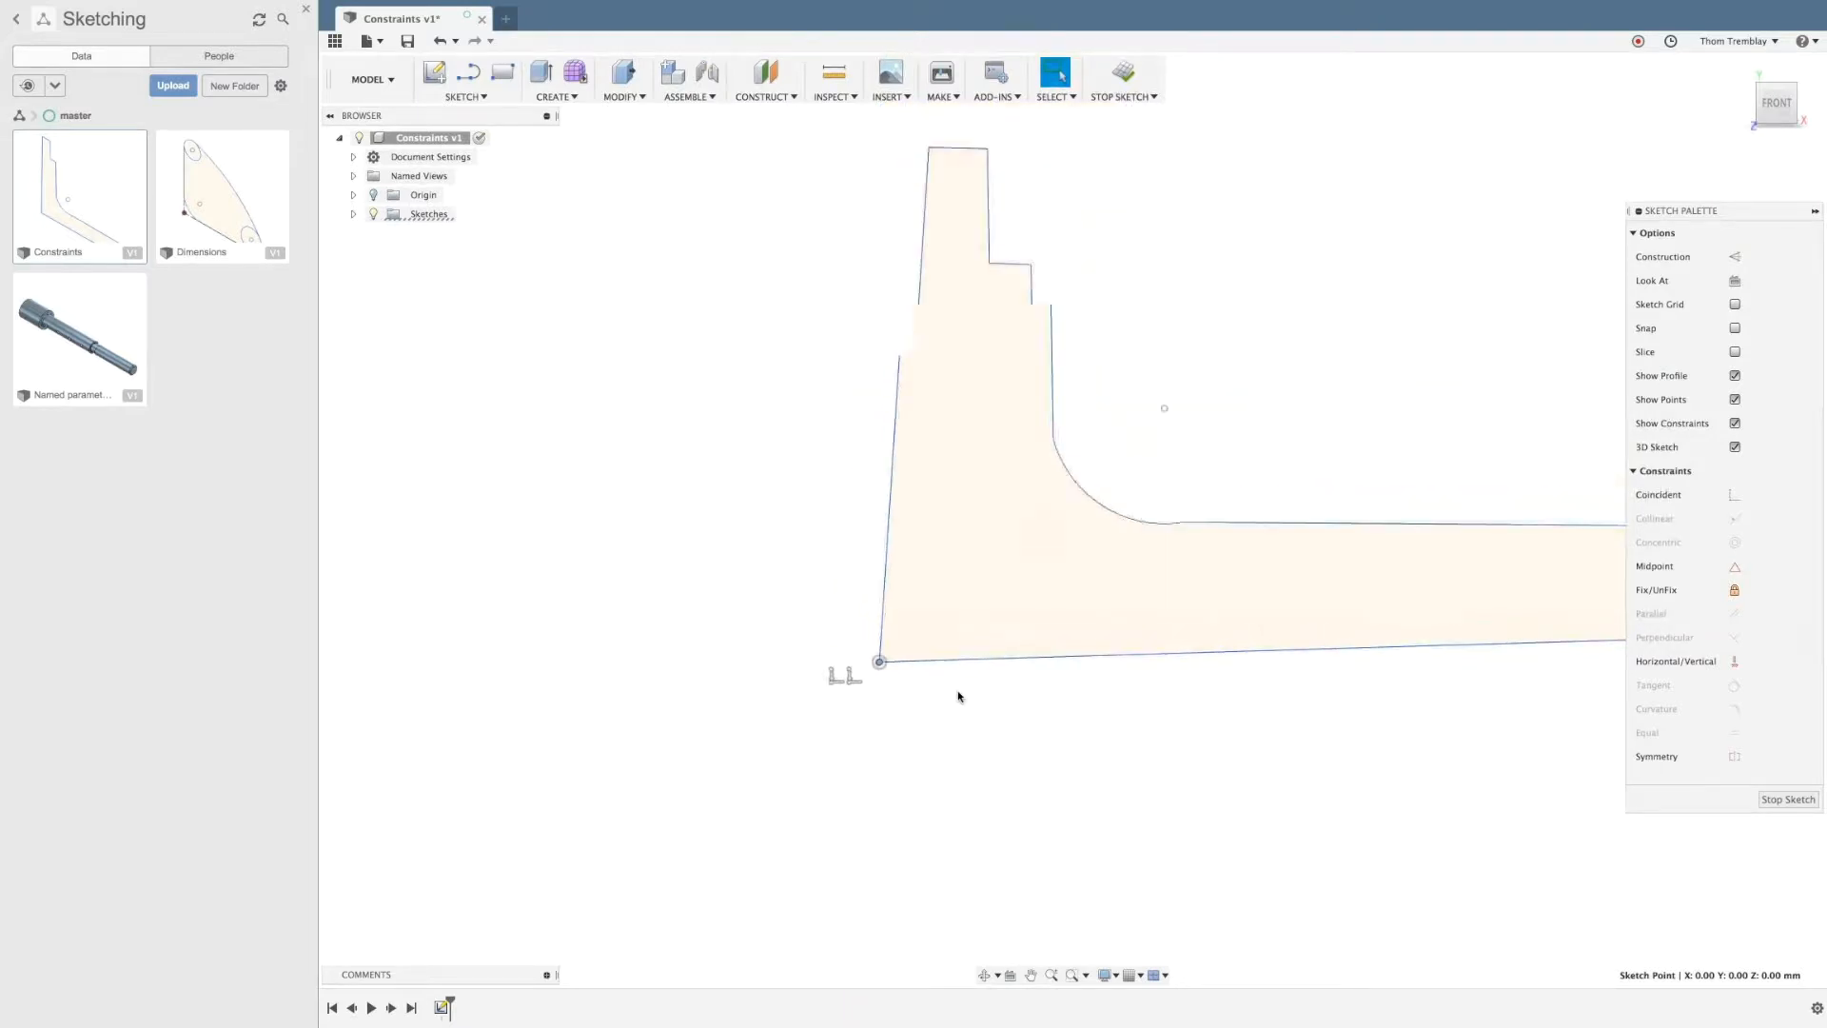
pyautogui.moveTo(1138, 733)
pyautogui.mouseDown(button='middle')
pyautogui.moveTo(832, 771)
pyautogui.moveTo(885, 792)
pyautogui.moveTo(1012, 761)
pyautogui.mouseUp(button='middle')
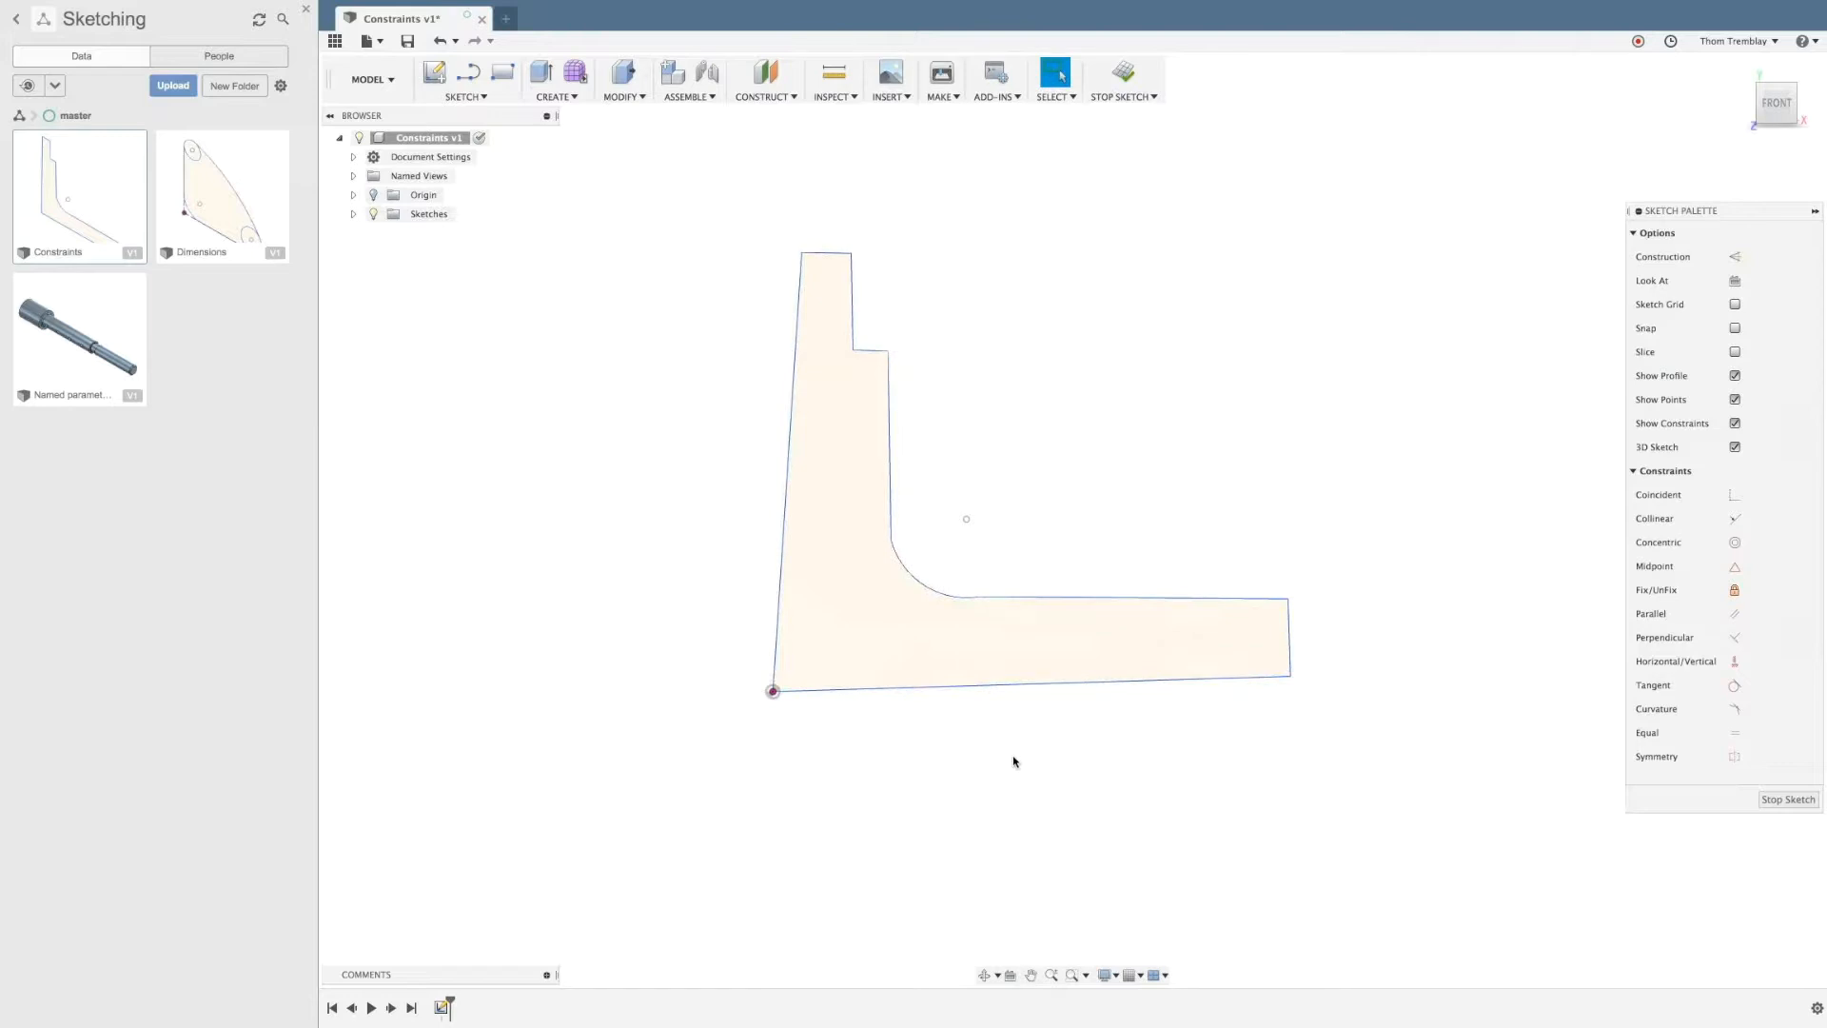
pyautogui.click(1735, 661)
pyautogui.click(949, 688)
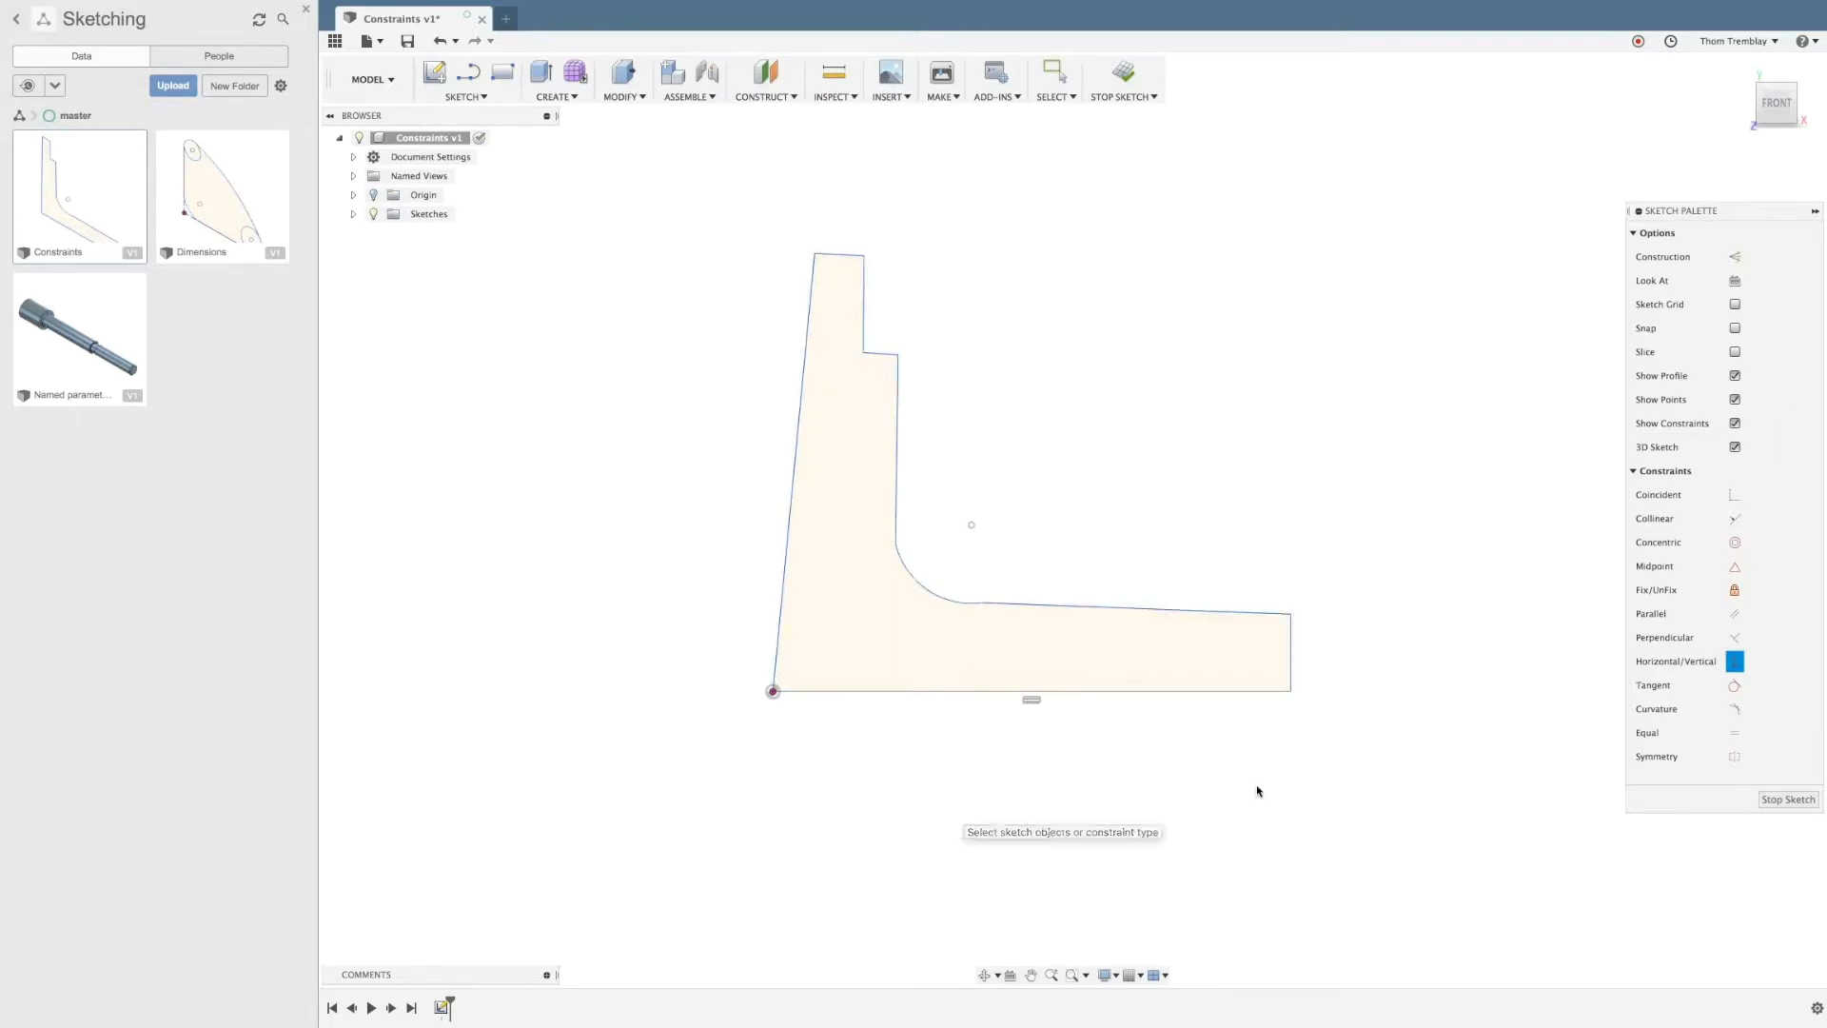
# Step: Make the profile's long left edge perpendicular to its bottom line
pyautogui.click(1732, 637)
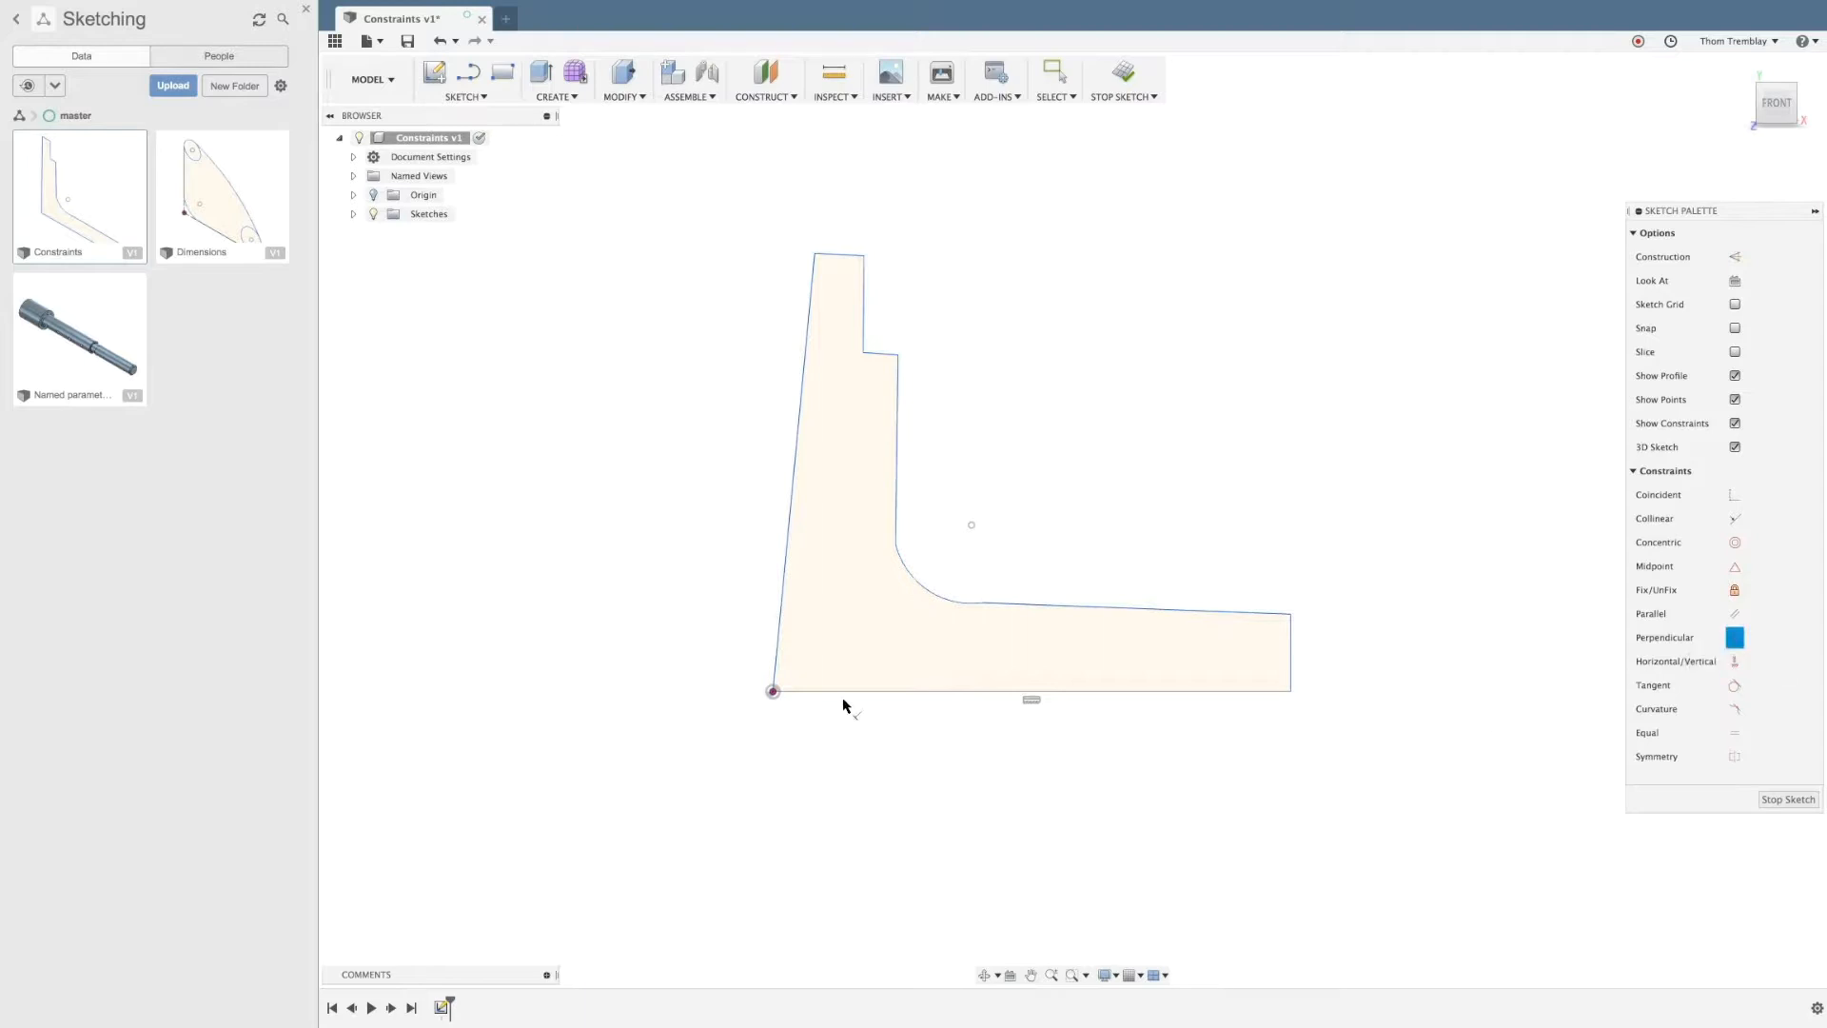
pyautogui.click(793, 671)
pyautogui.click(776, 653)
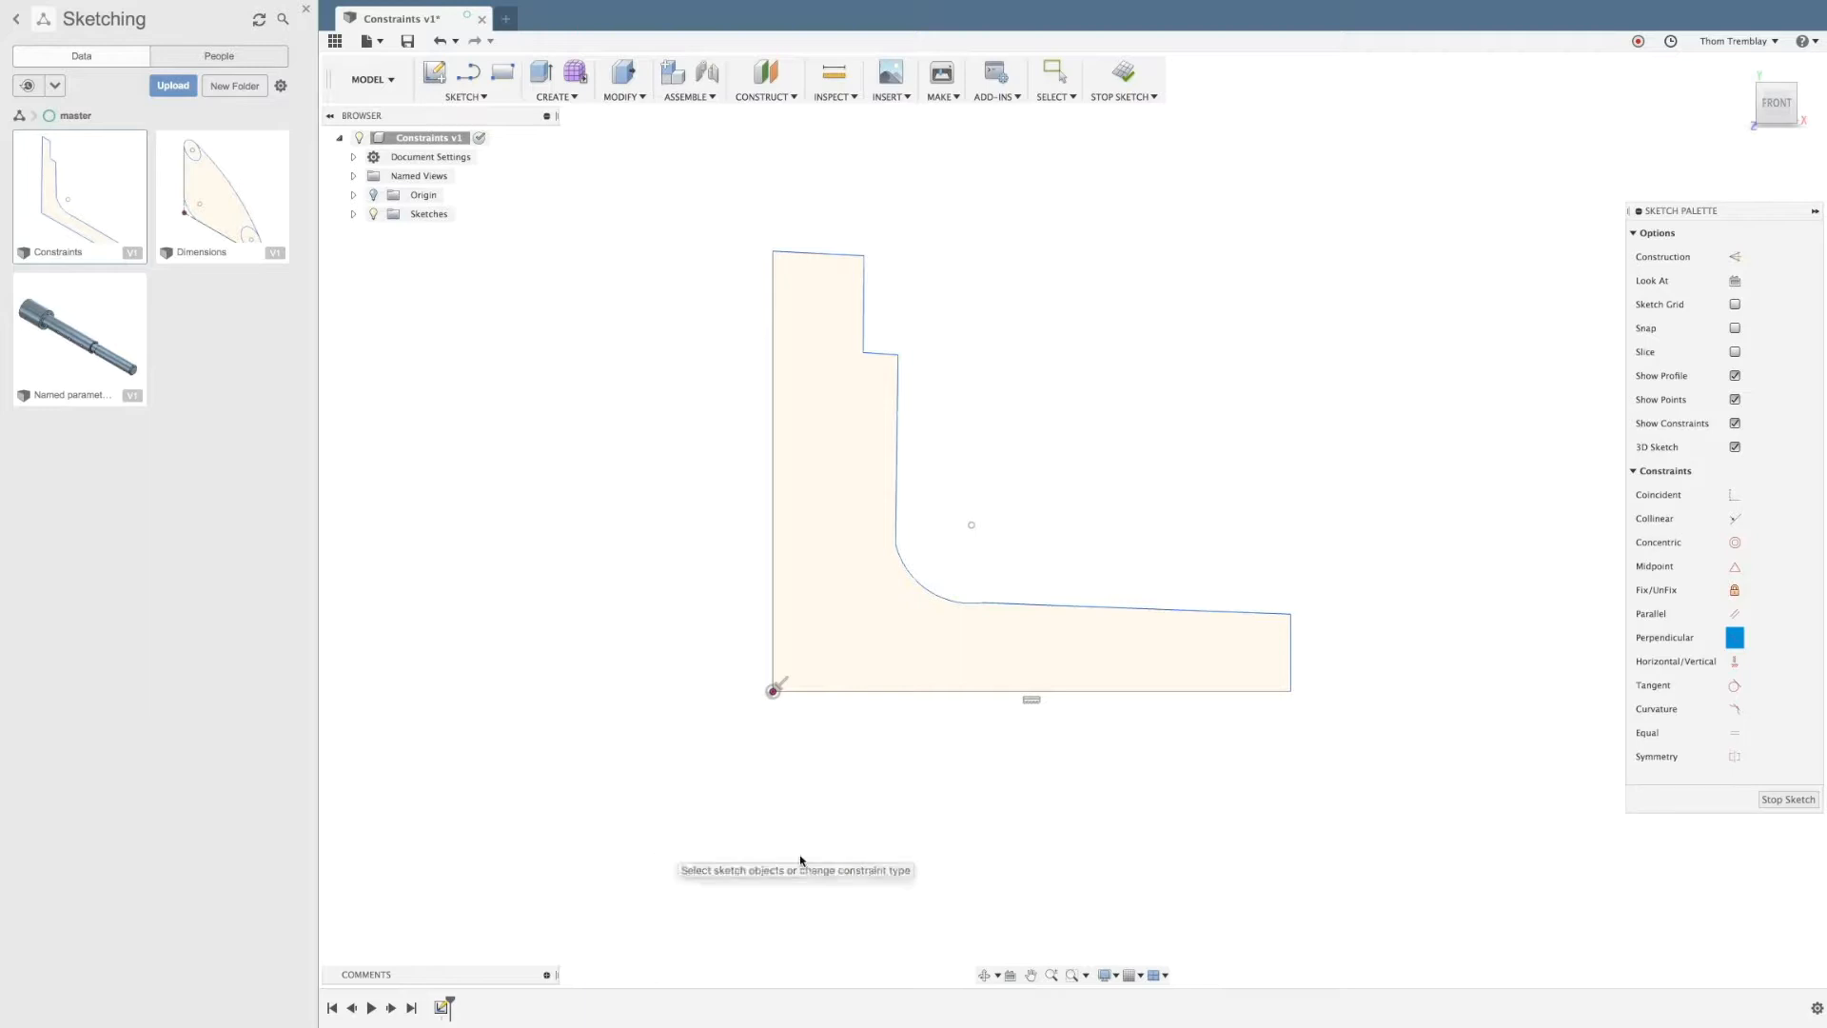
# Step: Make the short right end edge parallel to the long left edge, and the horizontal leg's upper edge parallel to the bottom line
pyautogui.click(1733, 614)
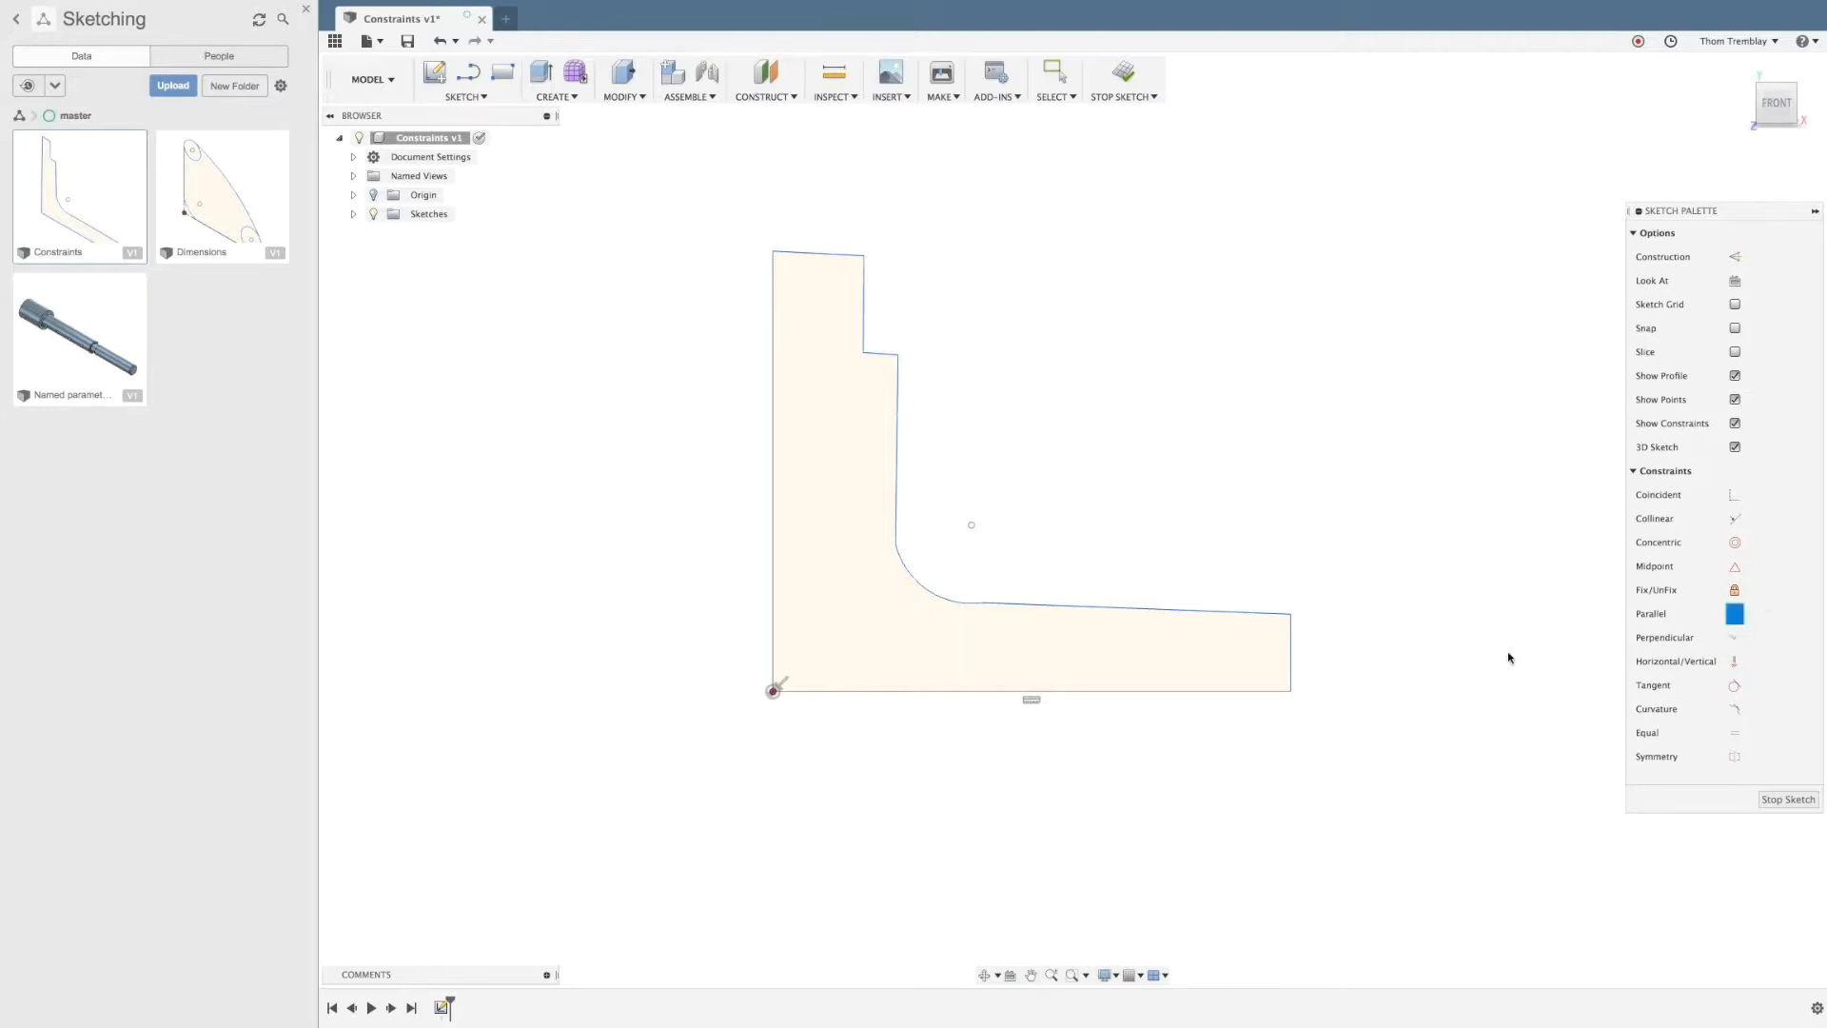
pyautogui.click(1290, 653)
pyautogui.click(772, 640)
pyautogui.click(1069, 607)
pyautogui.click(1076, 692)
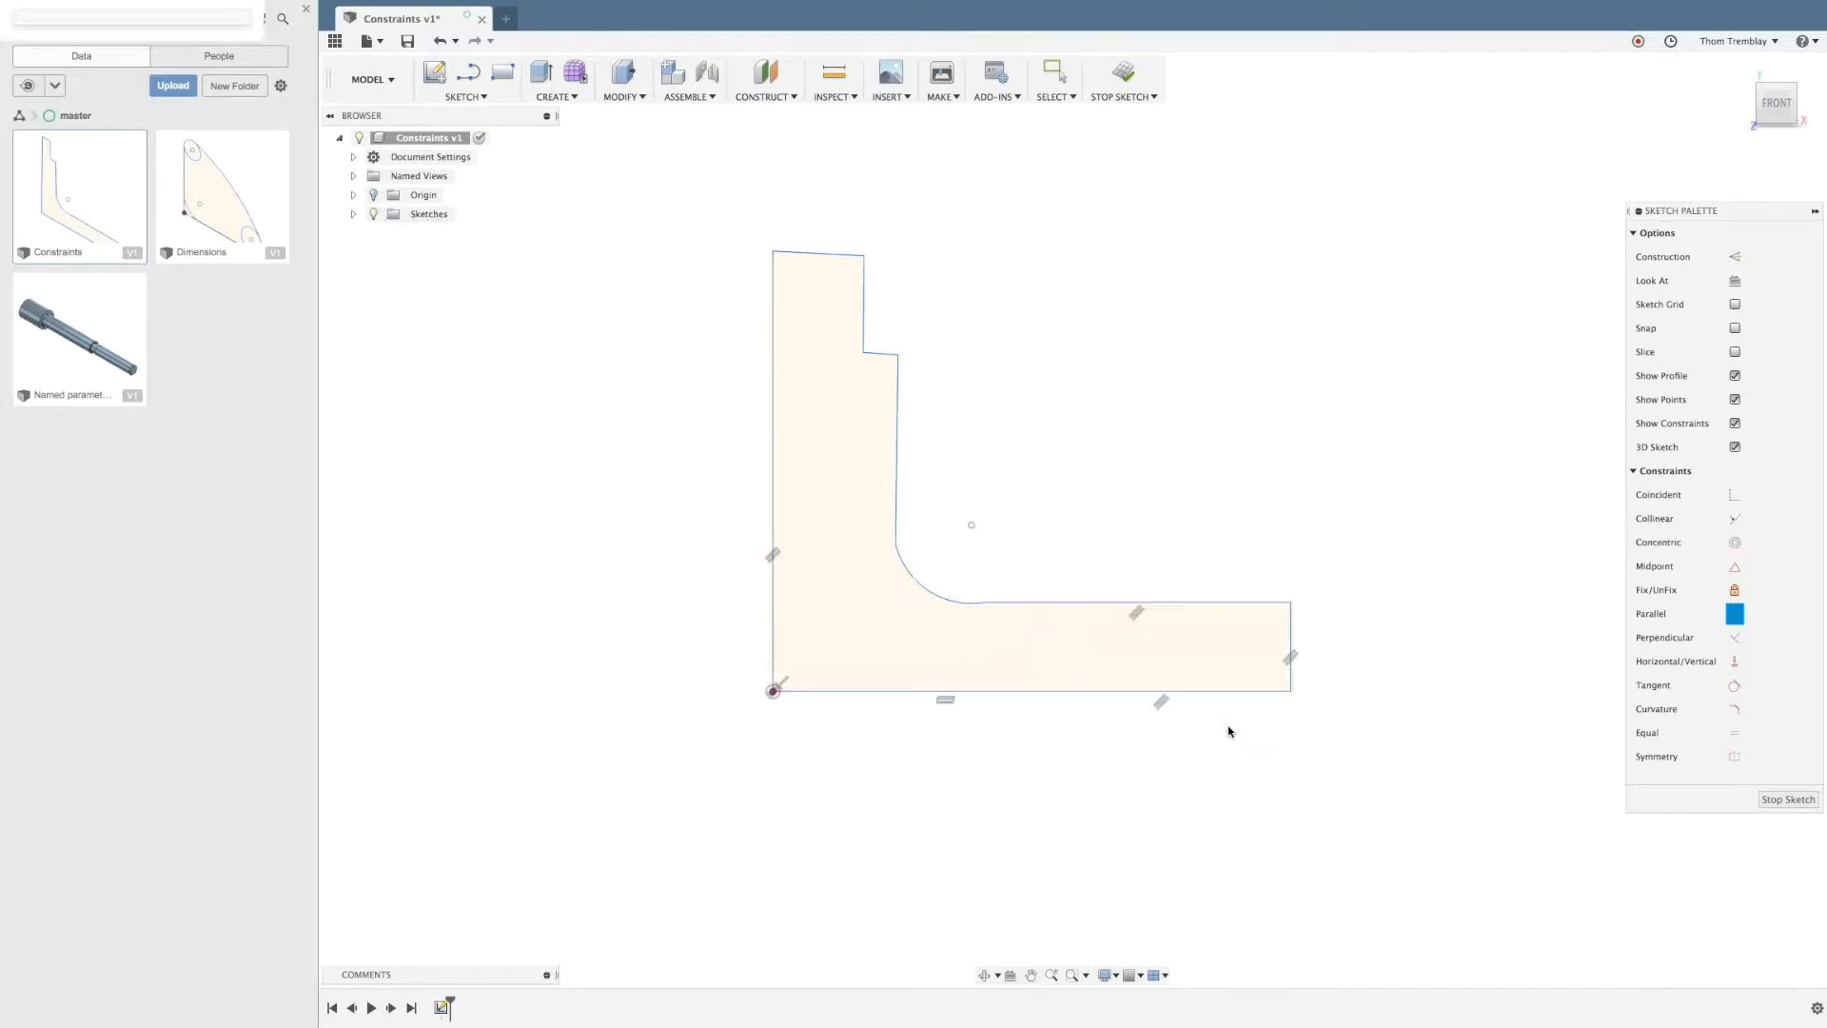
# Step: Make the inner corner arc tangent to the horizontal leg's upper edge and to the vertical leg's inner edge
pyautogui.click(1736, 685)
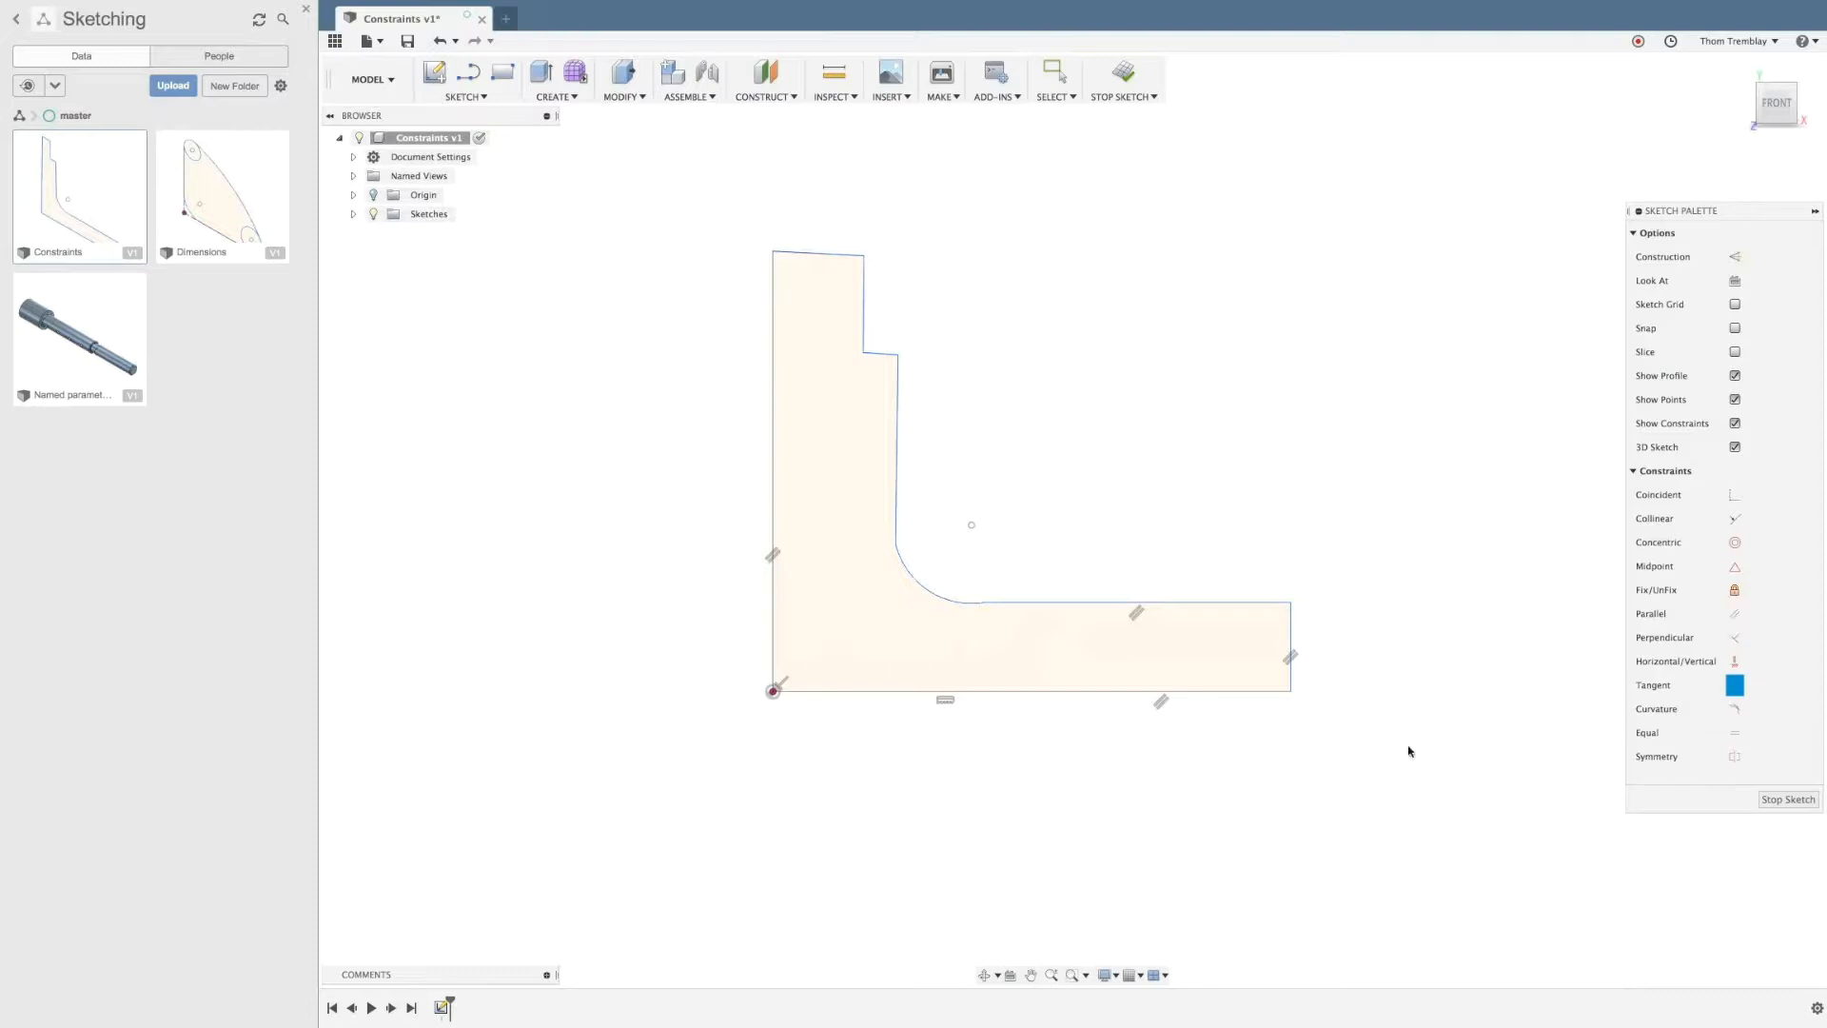
pyautogui.scroll(5, 985, 618)
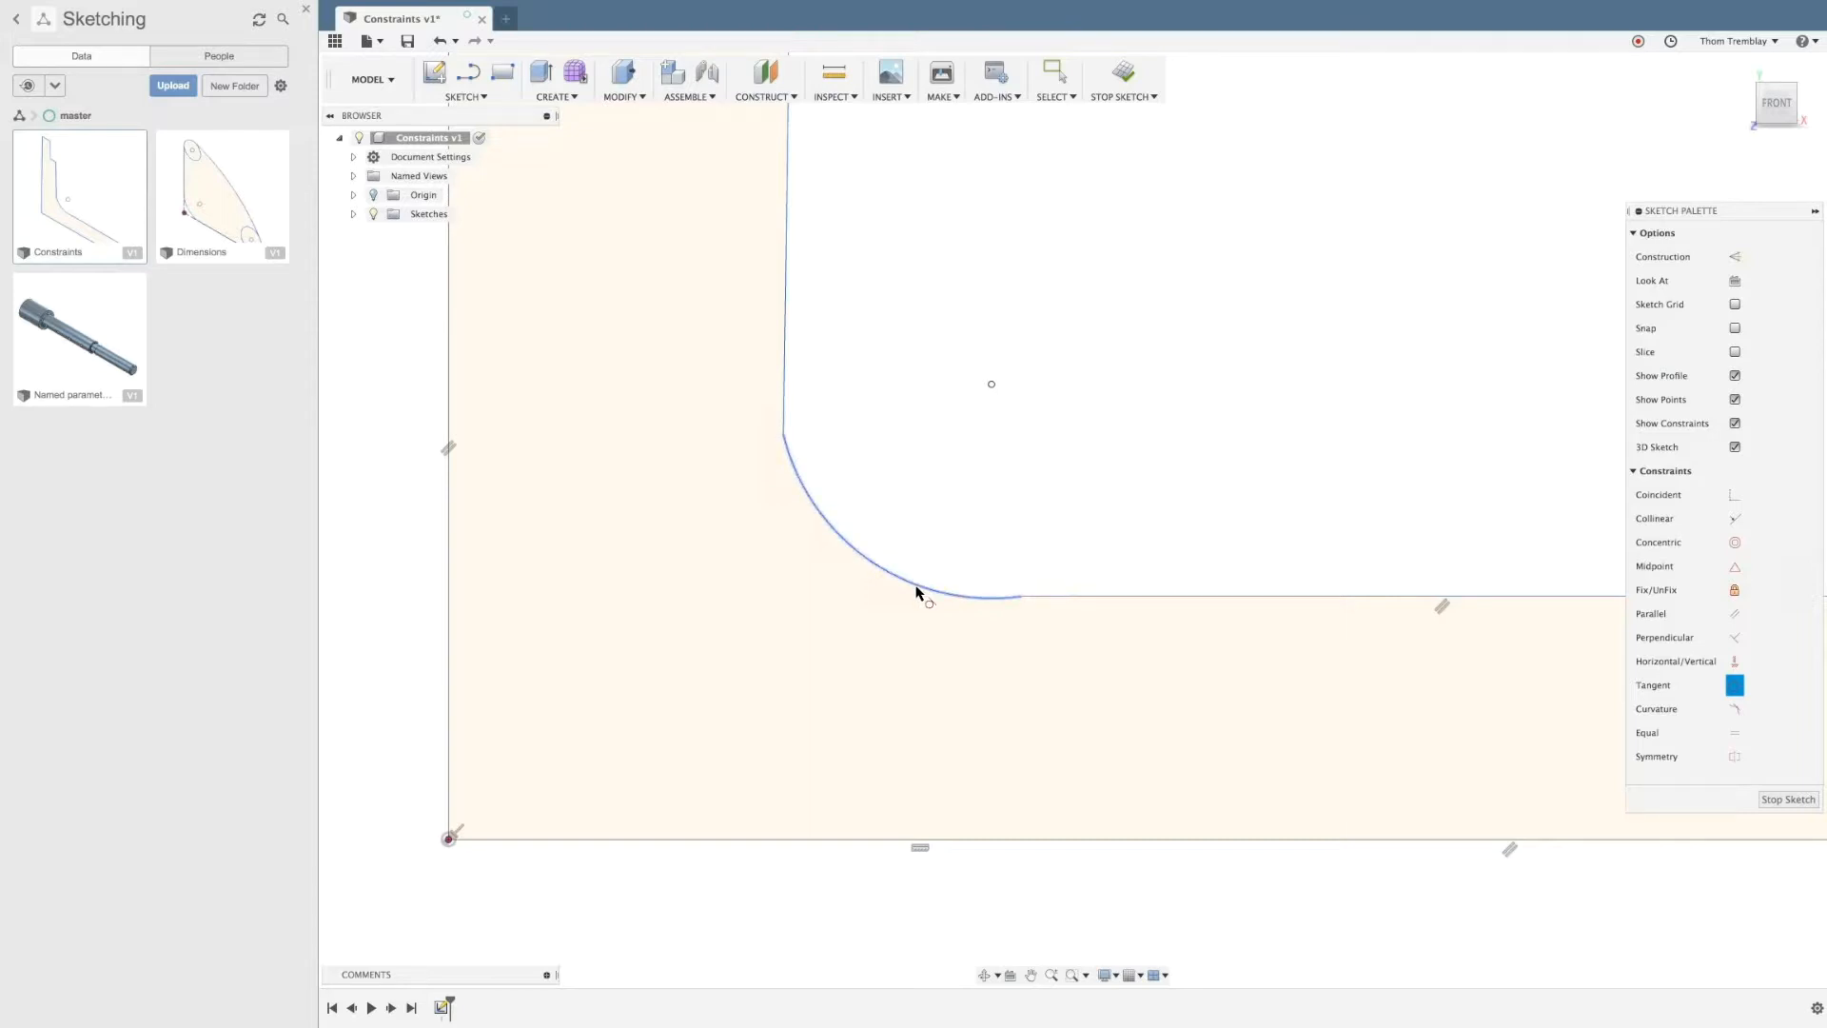
pyautogui.click(983, 598)
pyautogui.click(1056, 596)
pyautogui.click(797, 476)
pyautogui.click(785, 384)
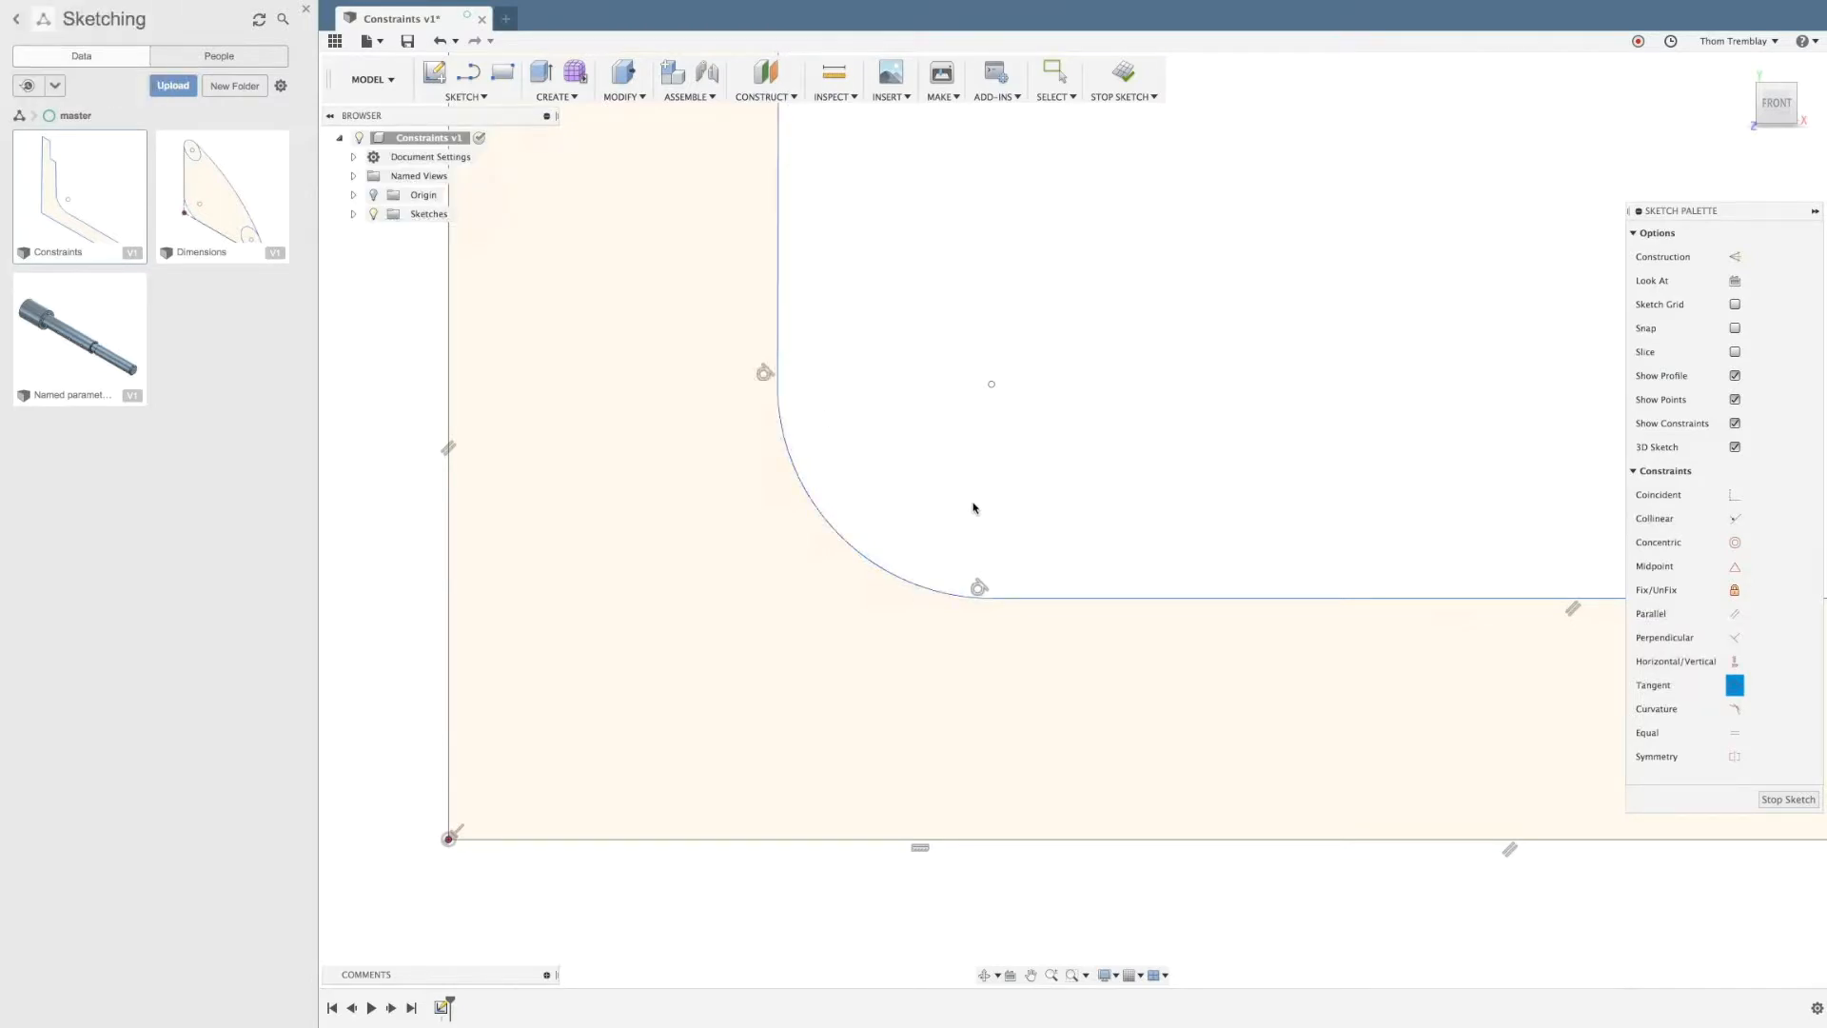
# Step: Apply Horizontal/Vertical constraints to the short ledge, the inner vertical edge, the narrow section's side edge and the profile's top edge
pyautogui.scroll(-5, 973, 504)
pyautogui.moveTo(1039, 409); pyautogui.dragTo(965, 556, button='middle')
pyautogui.scroll(-1, 959, 546)
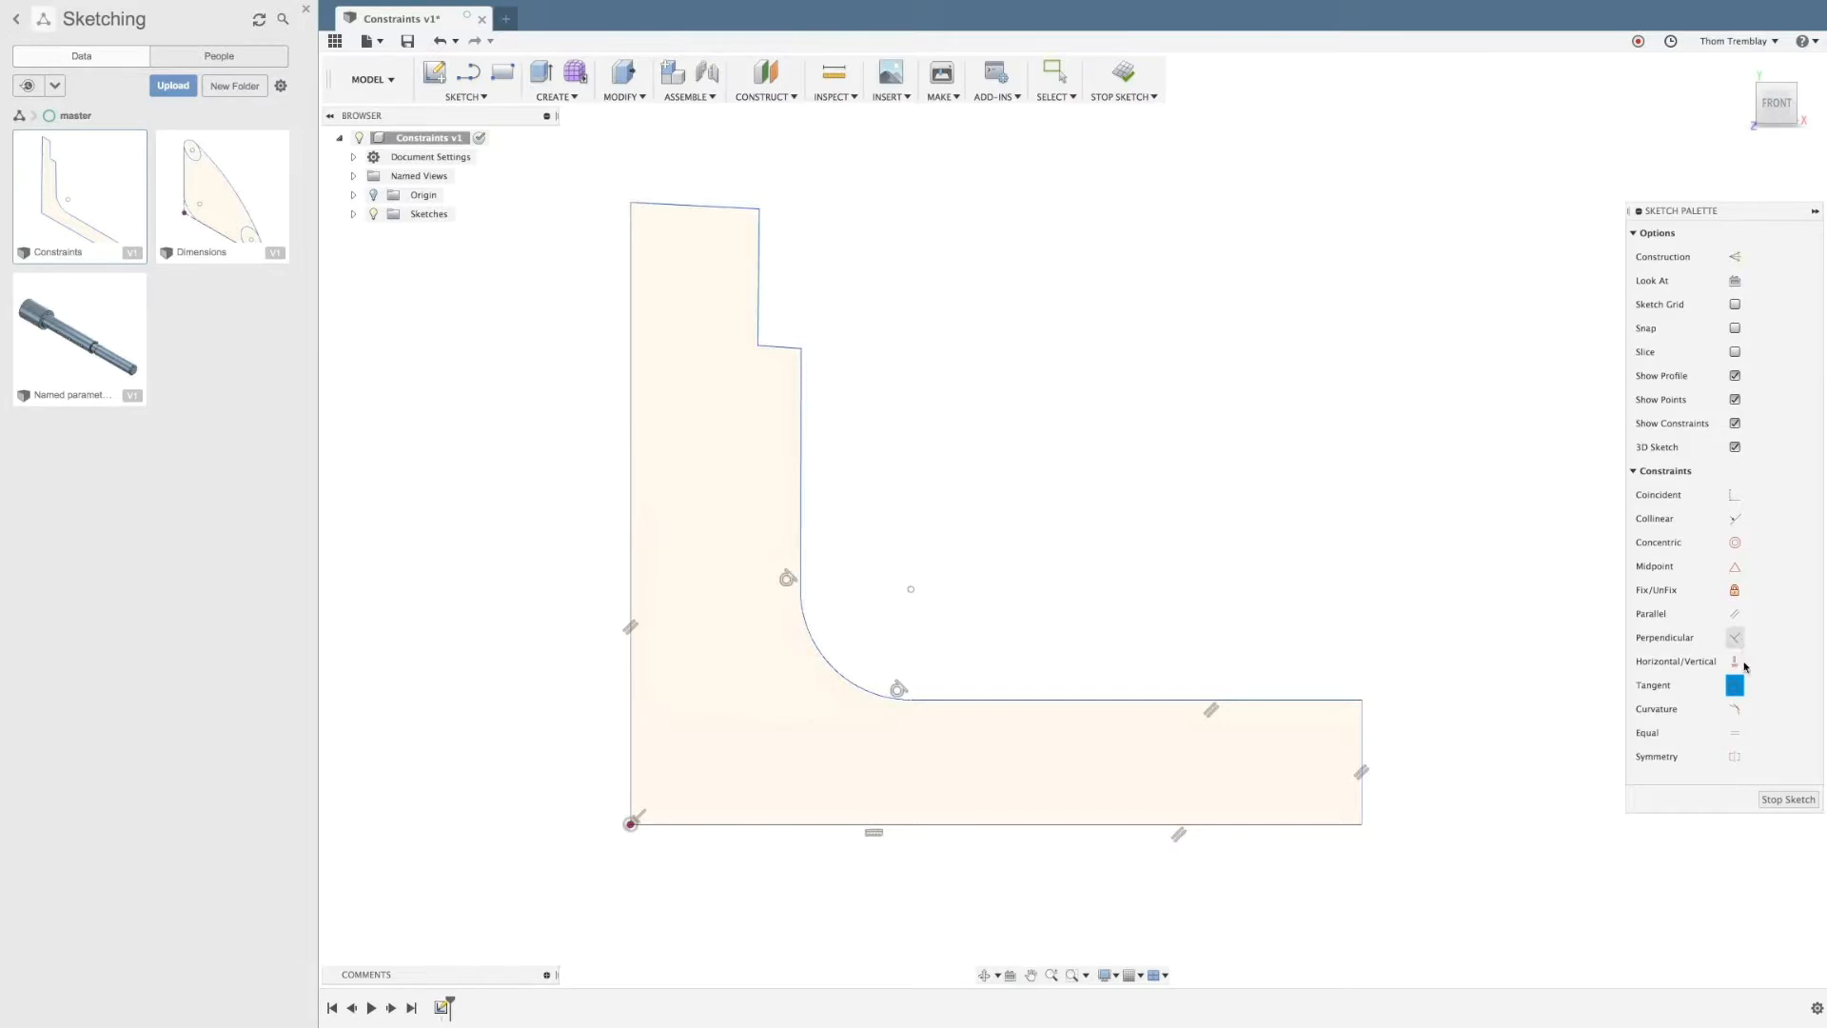
pyautogui.click(1734, 661)
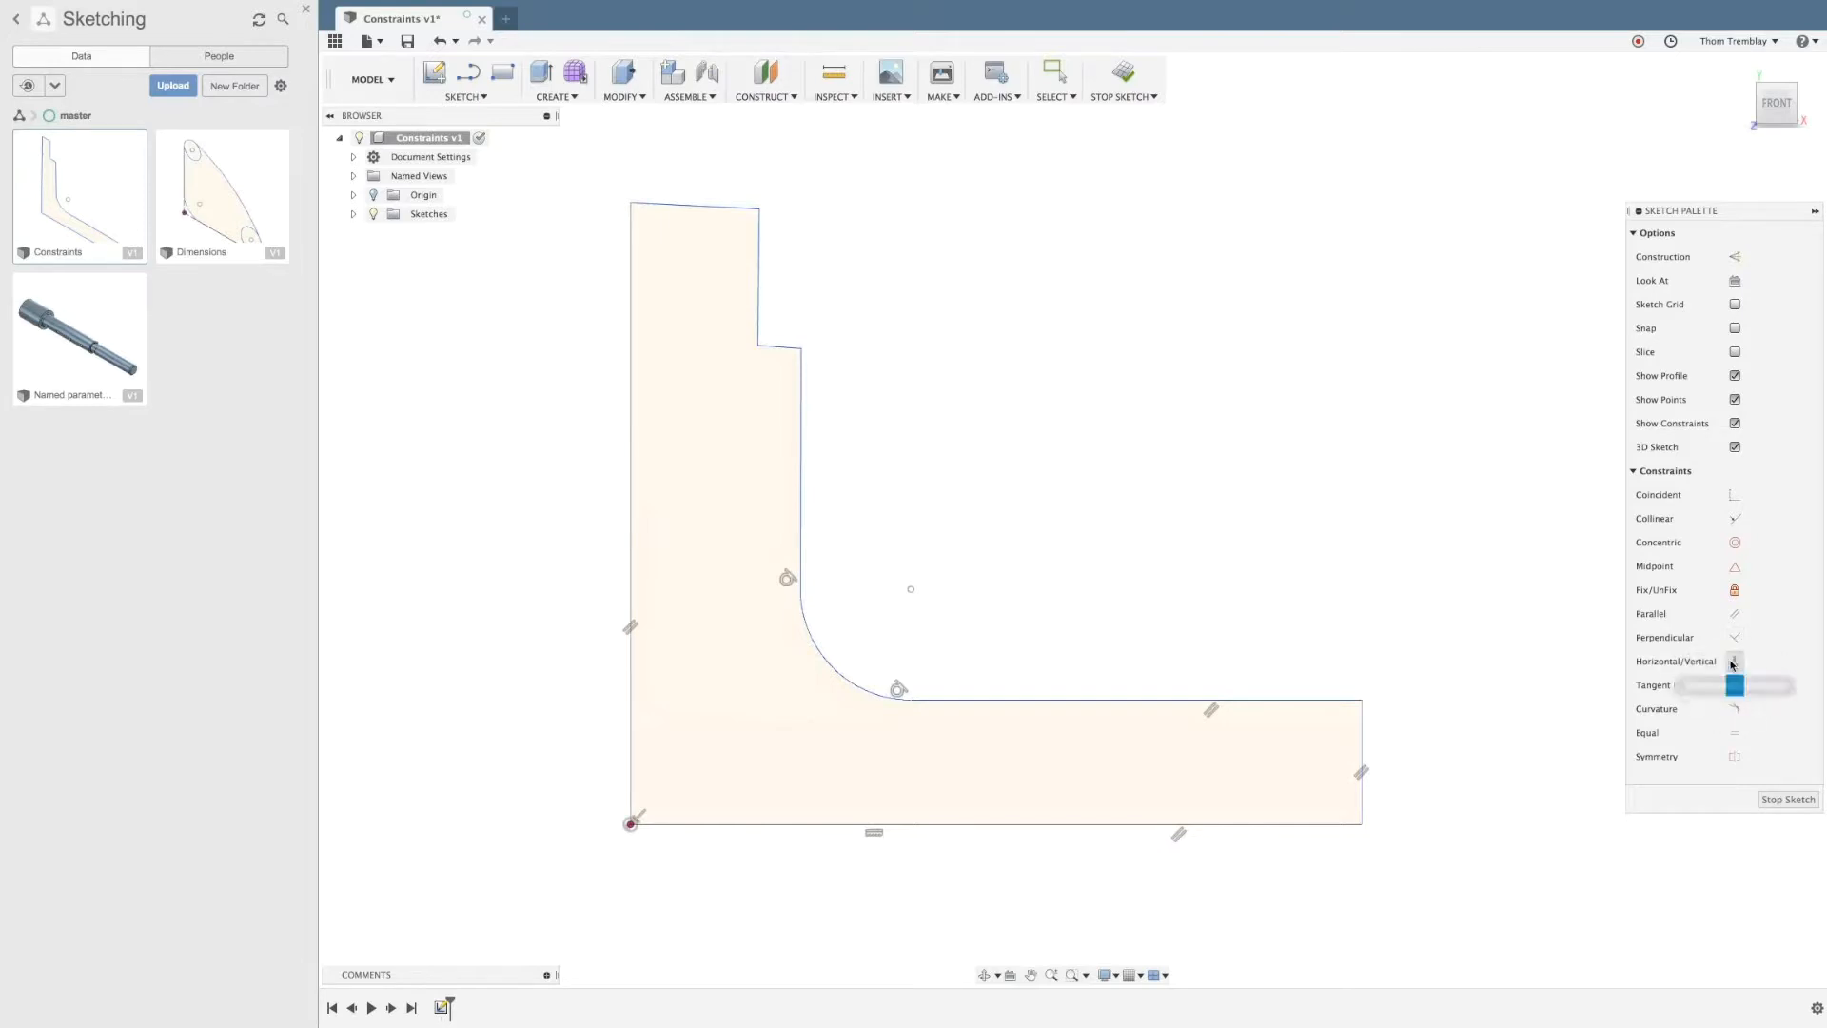
pyautogui.click(794, 348)
pyautogui.click(802, 369)
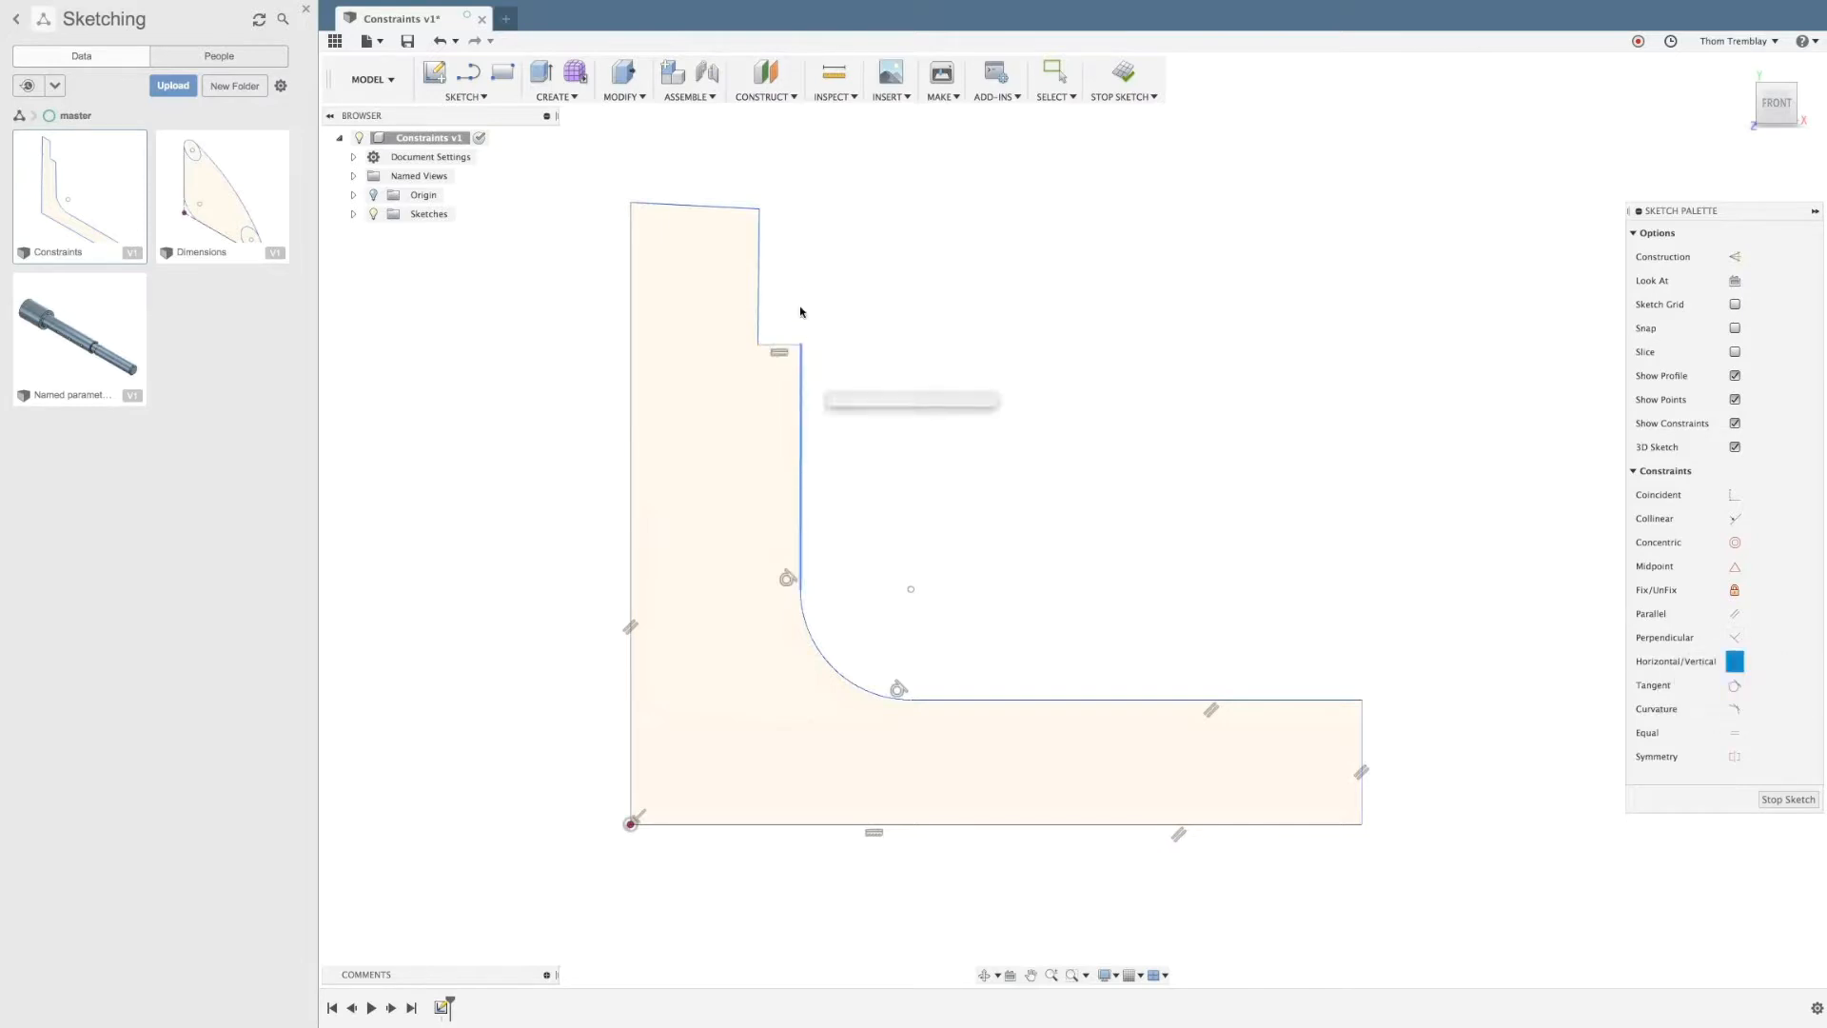
pyautogui.click(759, 243)
pyautogui.click(738, 207)
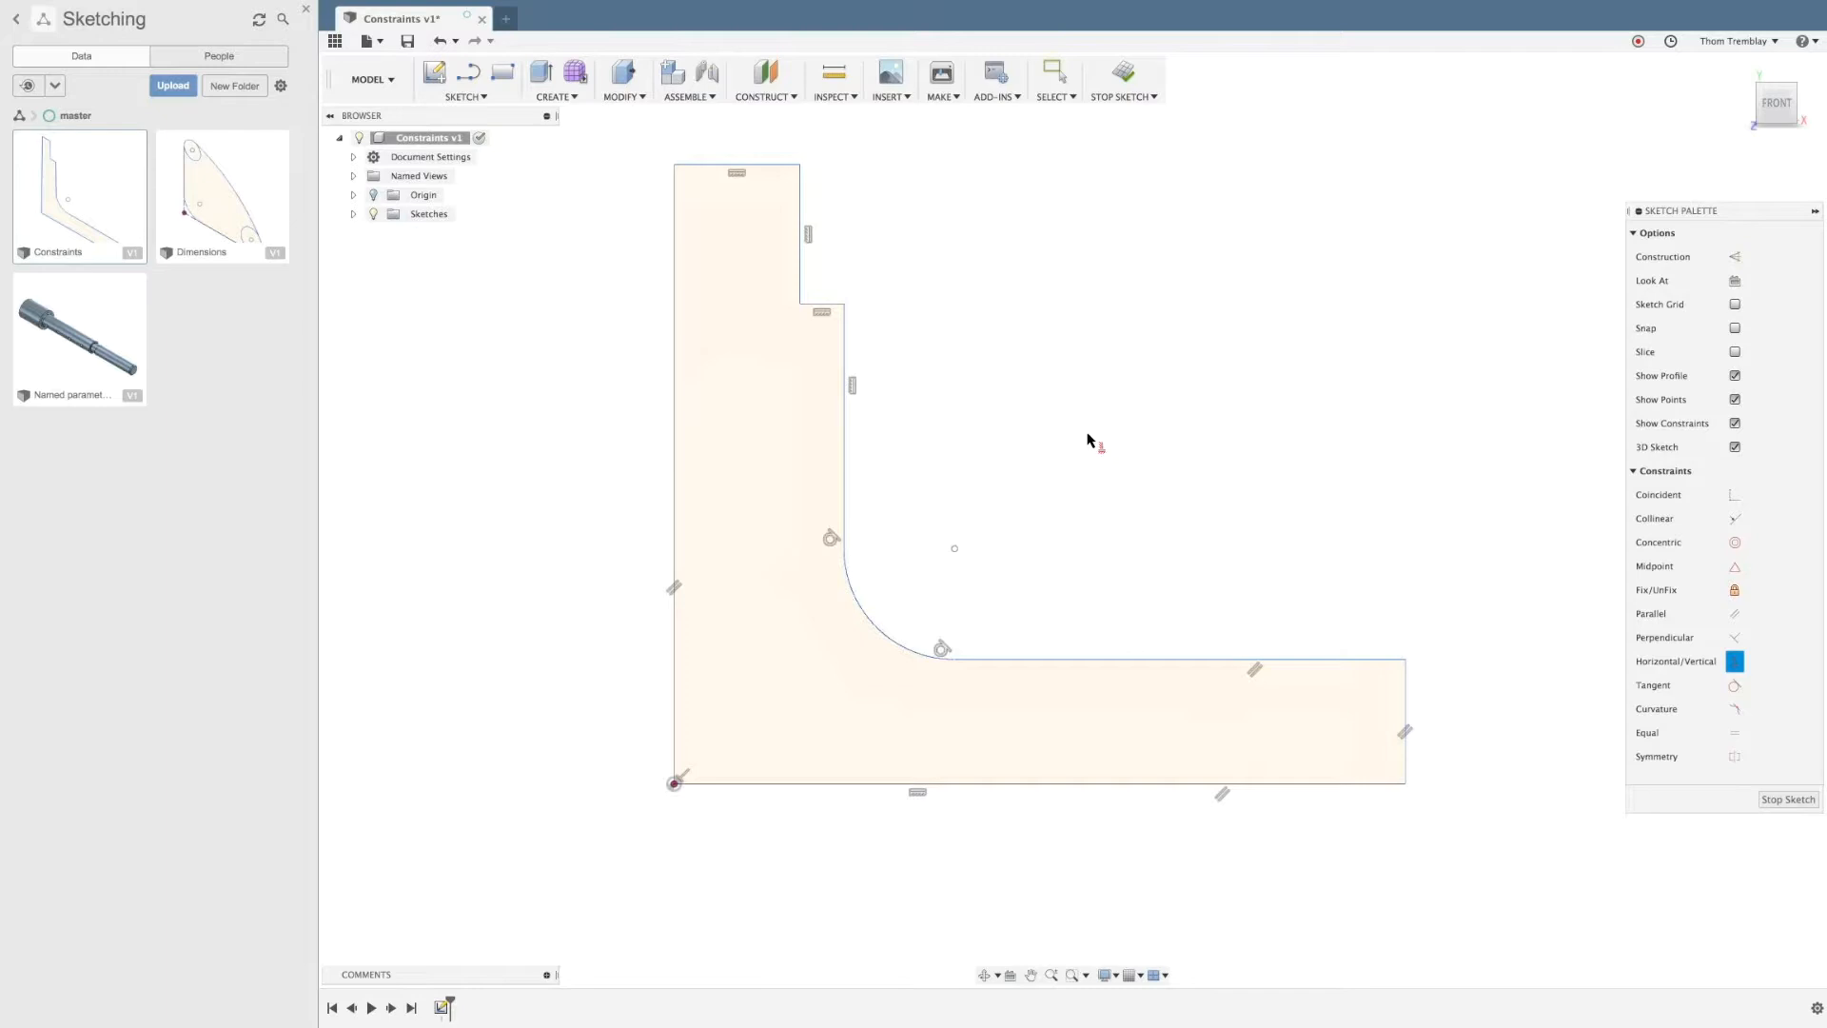
pyautogui.press('Escape')
# Step: Delete the Horizontal constraint from the step's short ledge, moving the step's geometry before and after to test its freedom
pyautogui.moveTo(844, 305)
pyautogui.mouseDown()
pyautogui.moveTo(875, 331)
pyautogui.moveTo(950, 300)
pyautogui.moveTo(850, 257)
pyautogui.moveTo(856, 382)
pyautogui.moveTo(865, 303)
pyautogui.moveTo(845, 281)
pyautogui.mouseUp()
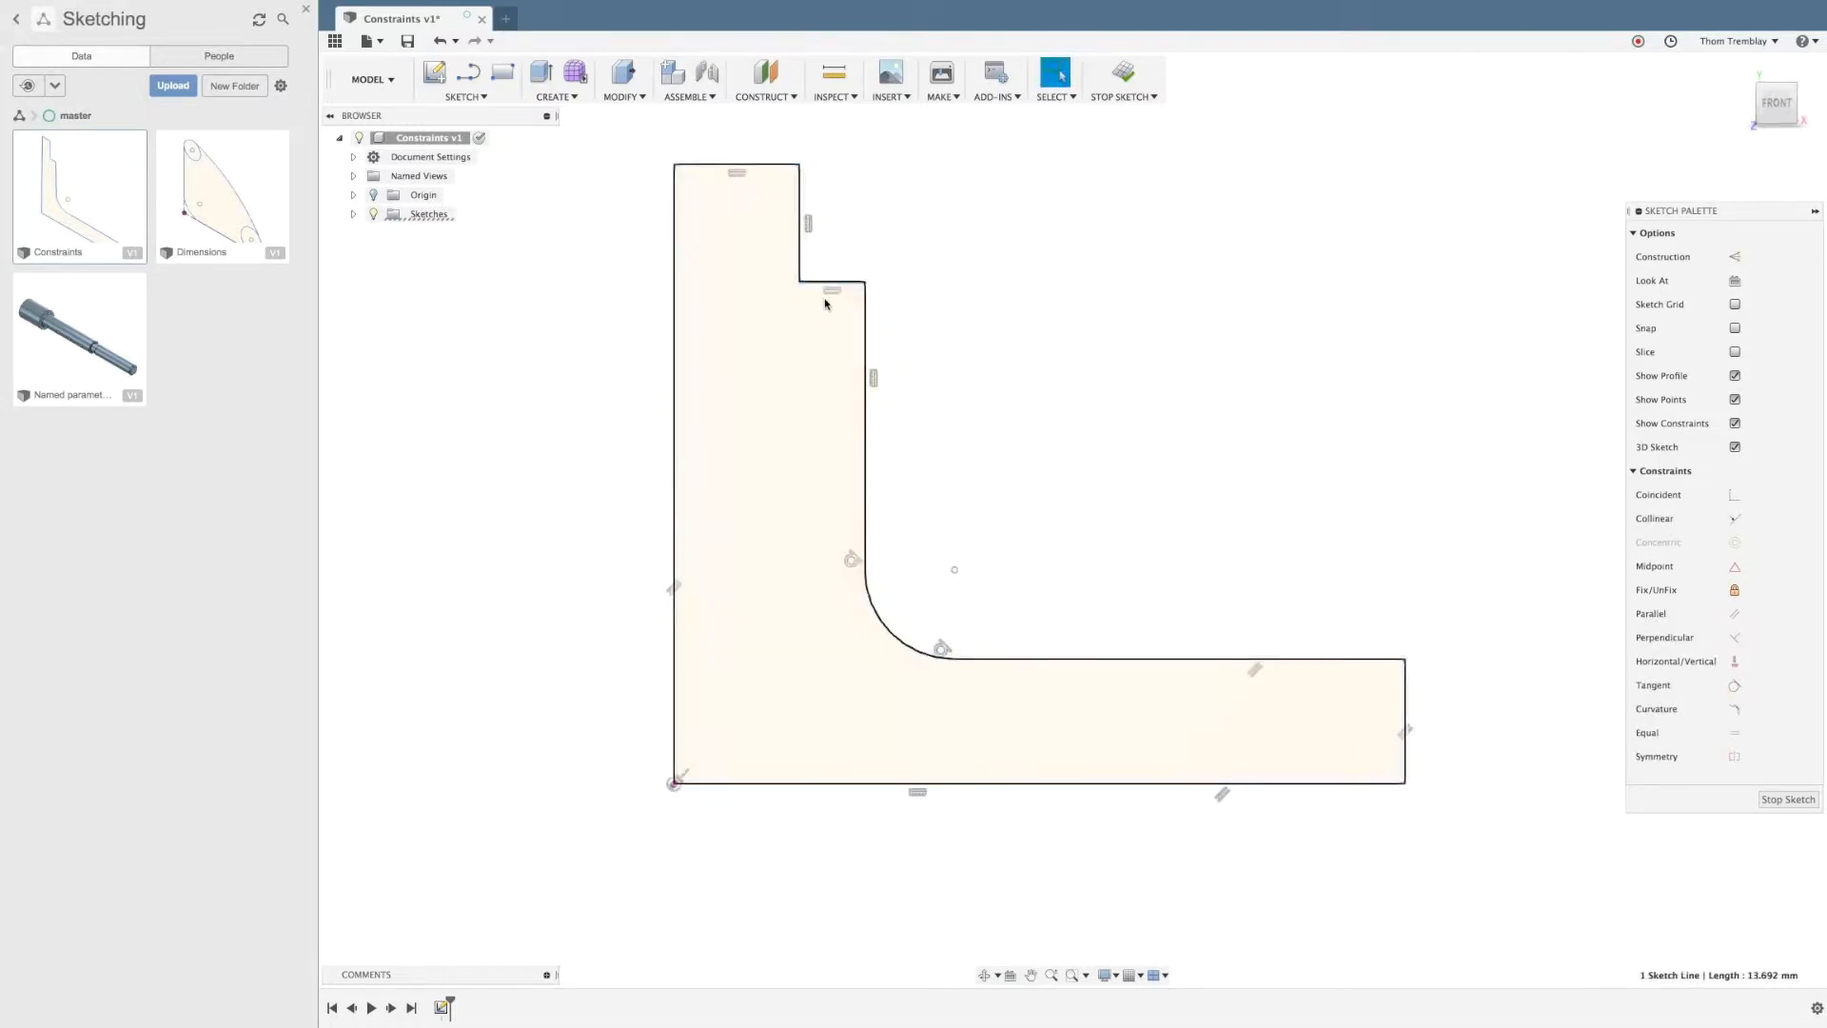
pyautogui.click(903, 292)
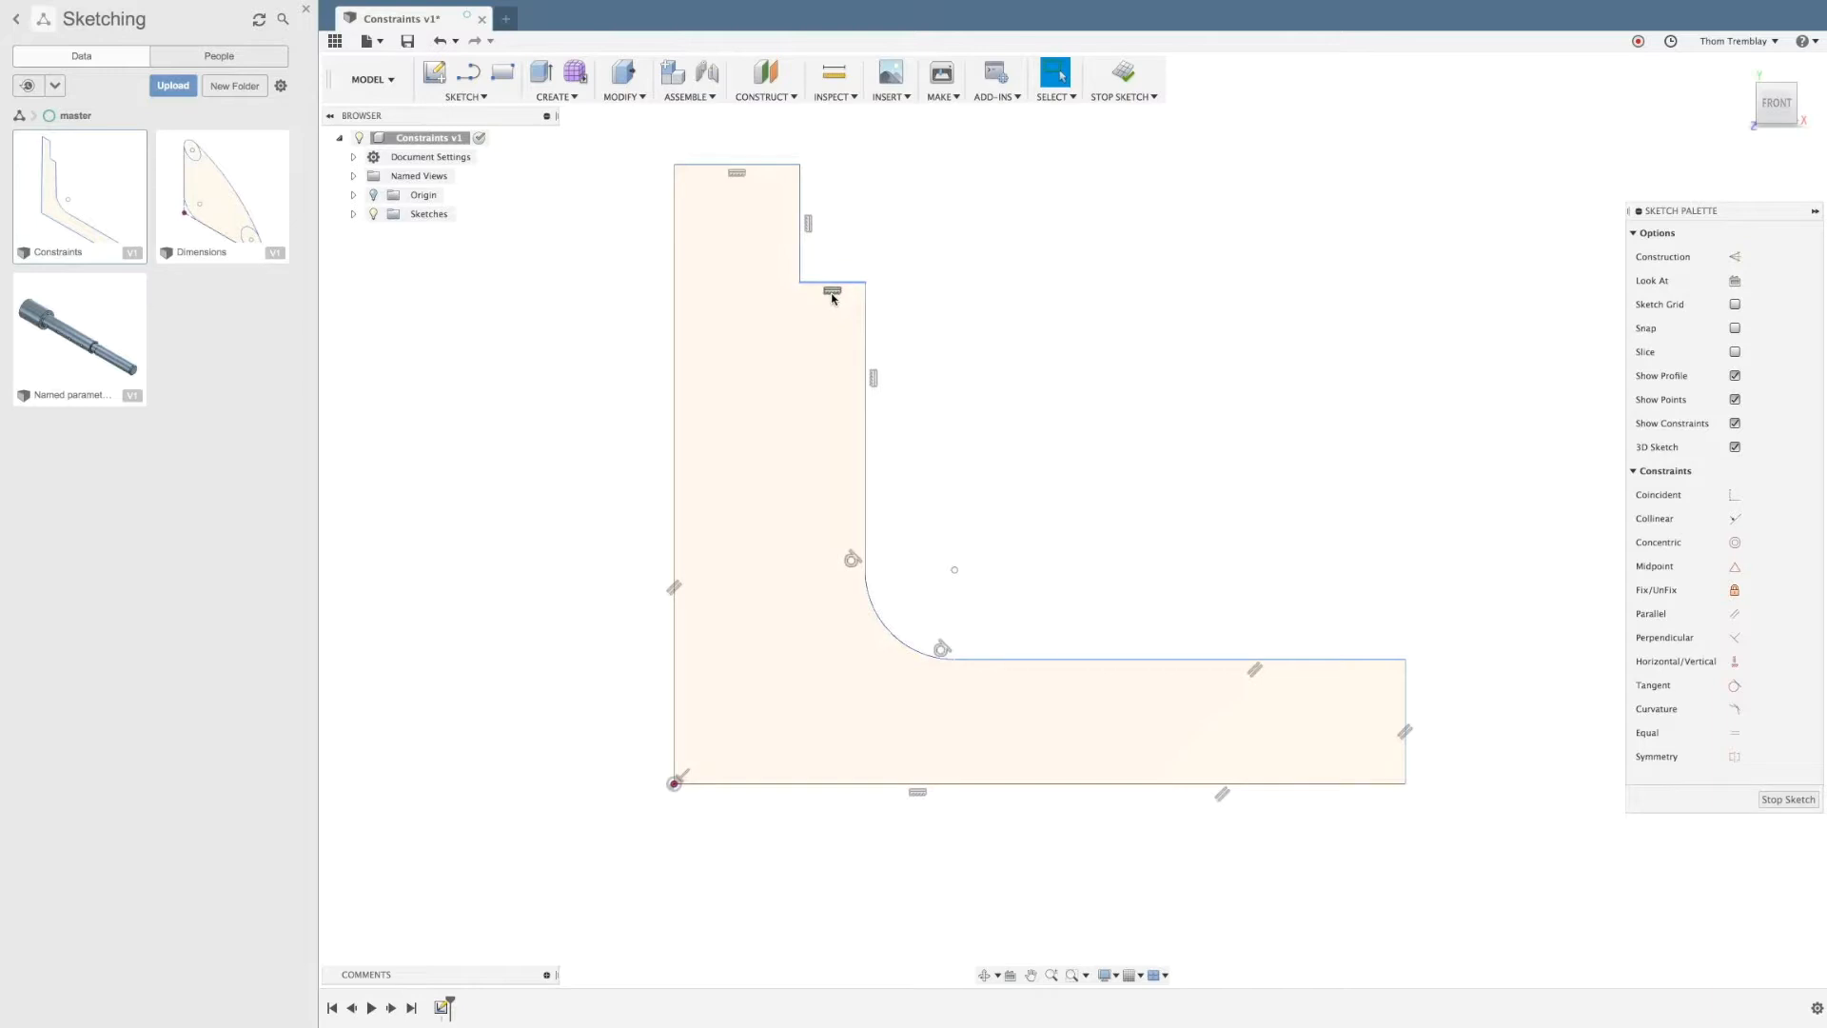
pyautogui.rightClick(832, 293)
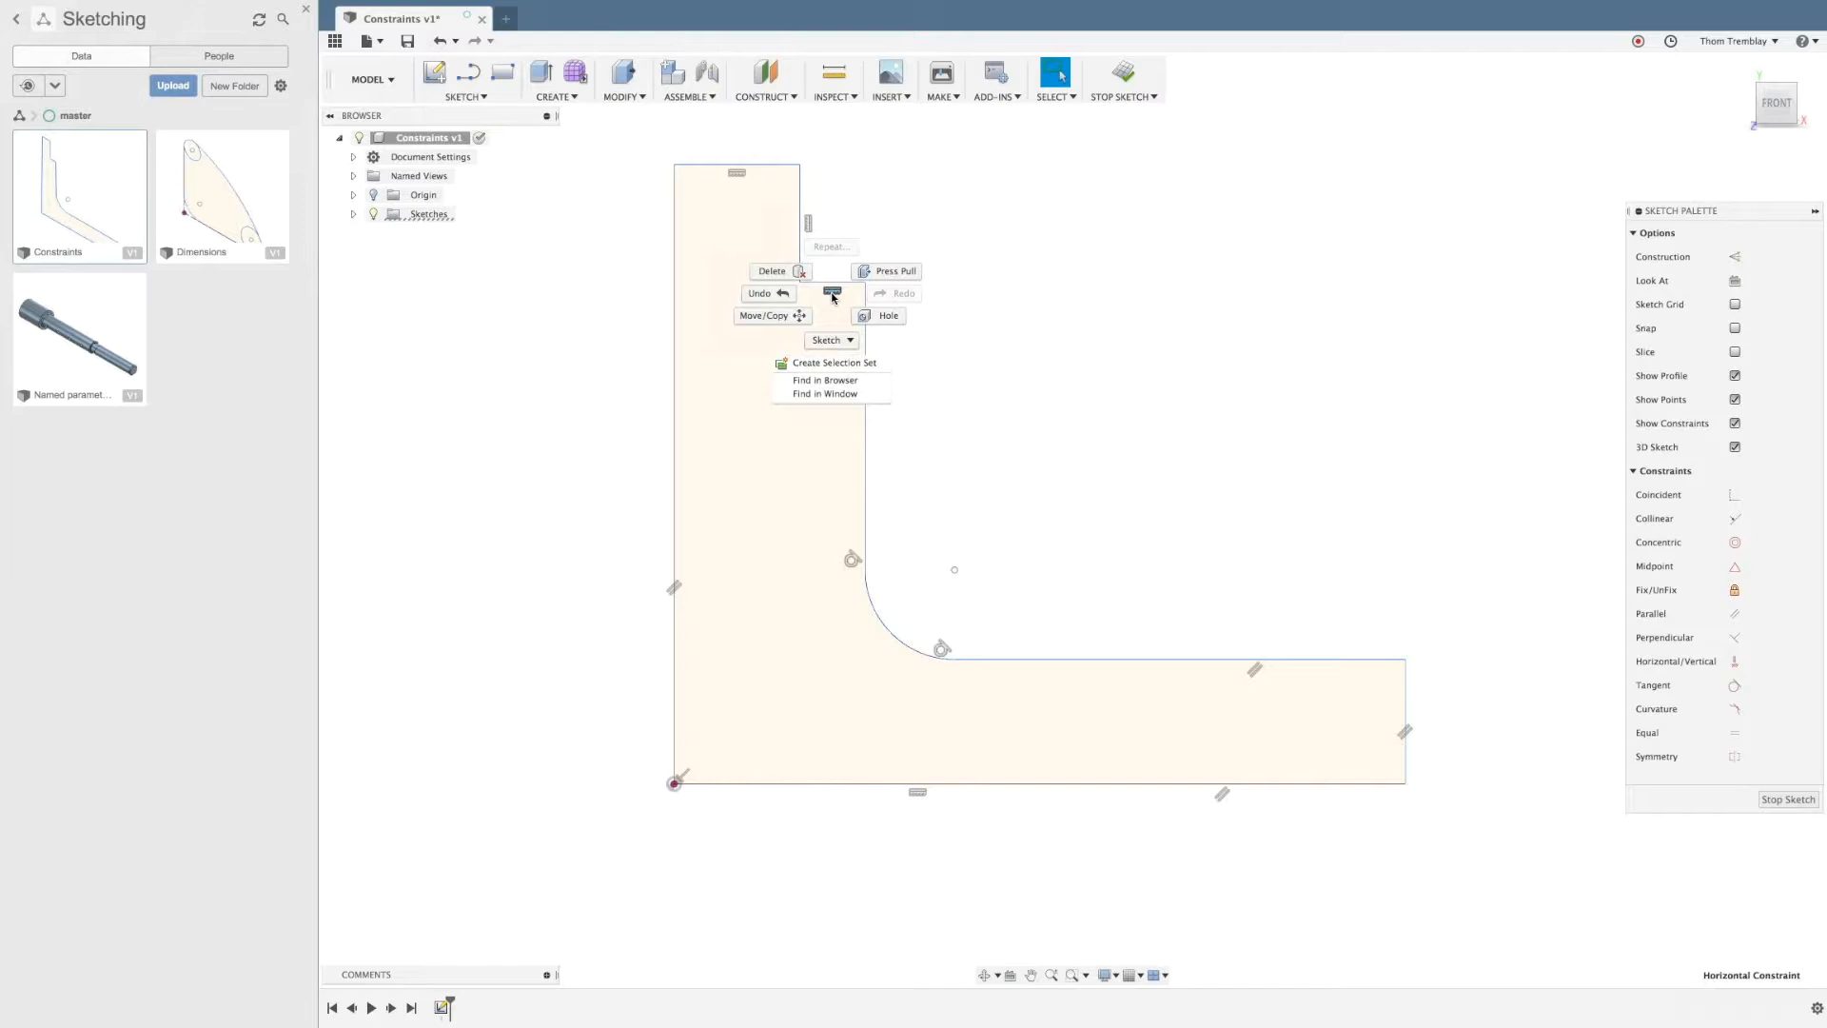
pyautogui.click(785, 275)
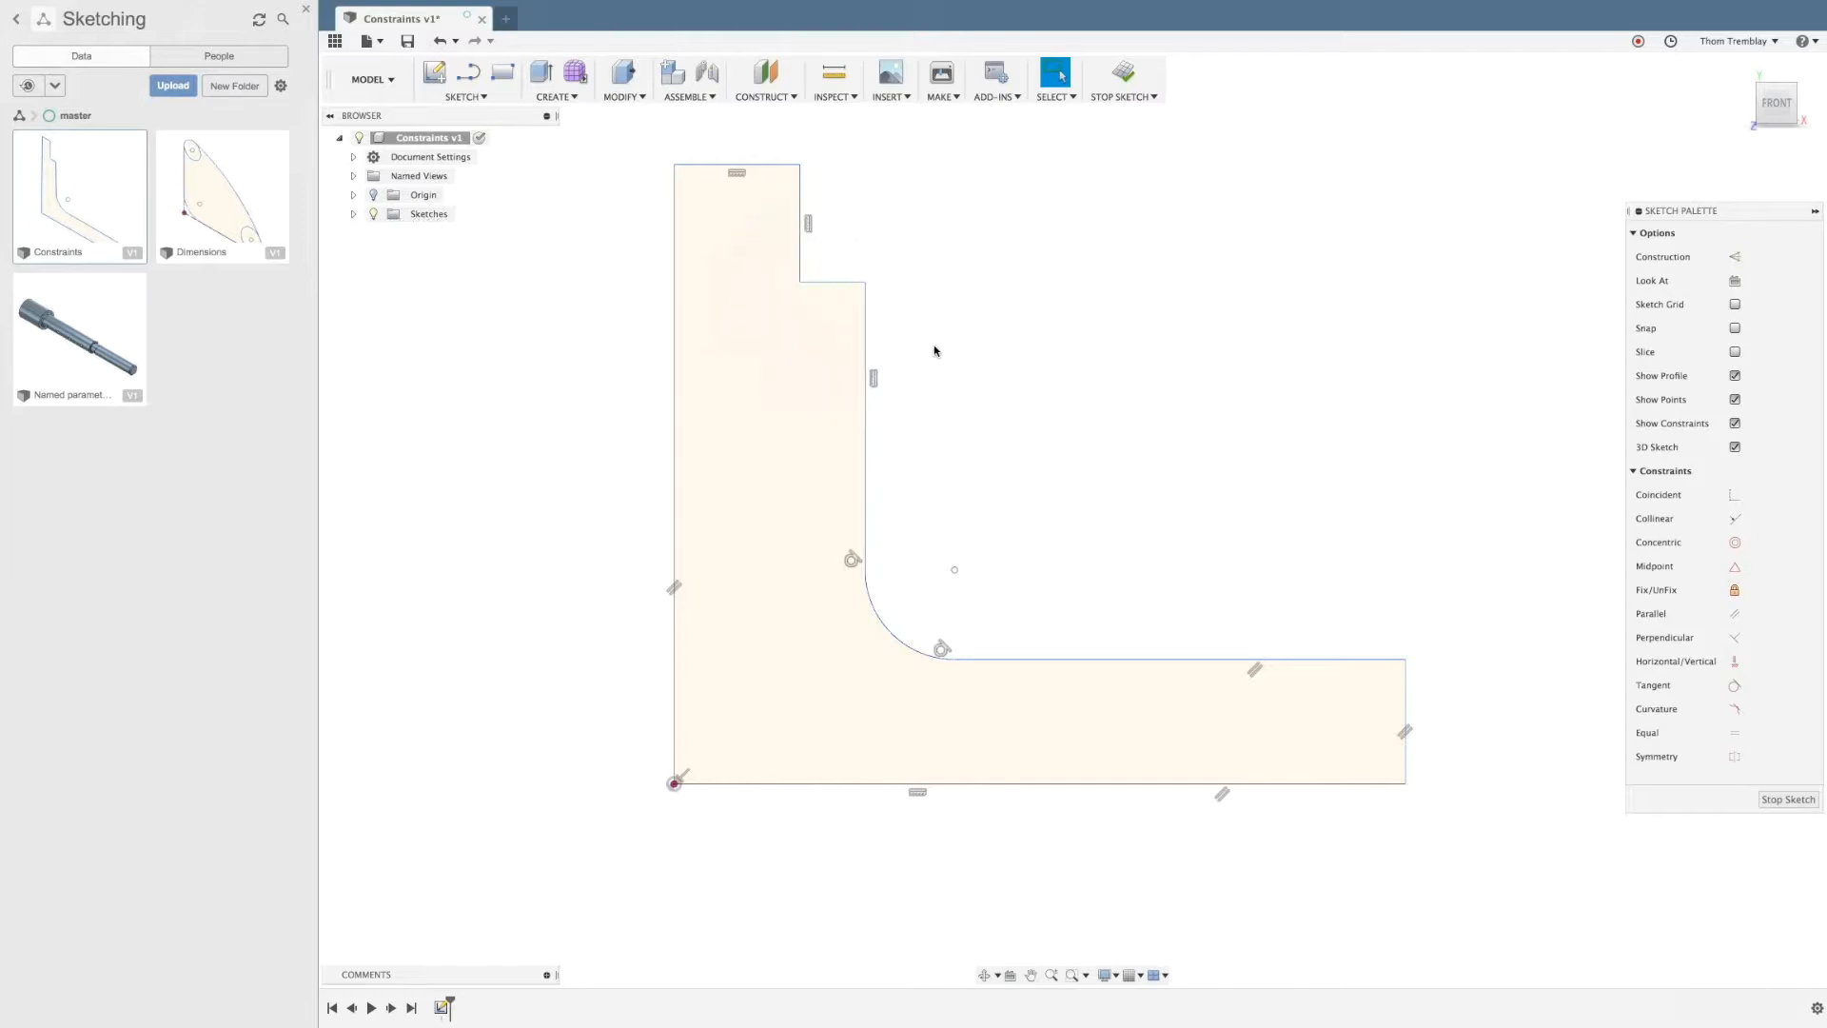
pyautogui.moveTo(815, 286)
pyautogui.mouseDown()
pyautogui.moveTo(816, 314)
pyautogui.moveTo(804, 238)
pyautogui.moveTo(865, 294)
pyautogui.moveTo(860, 351)
pyautogui.moveTo(856, 275)
pyautogui.mouseUp()
# Step: Draw a 2-point rectangle inside the horizontal leg of the L-shaped profile and finish the command
pyautogui.moveTo(1028, 481); pyautogui.dragTo(843, 395, button='middle')
pyautogui.scroll(5, 1104, 751)
pyautogui.scroll(-3, 1099, 712)
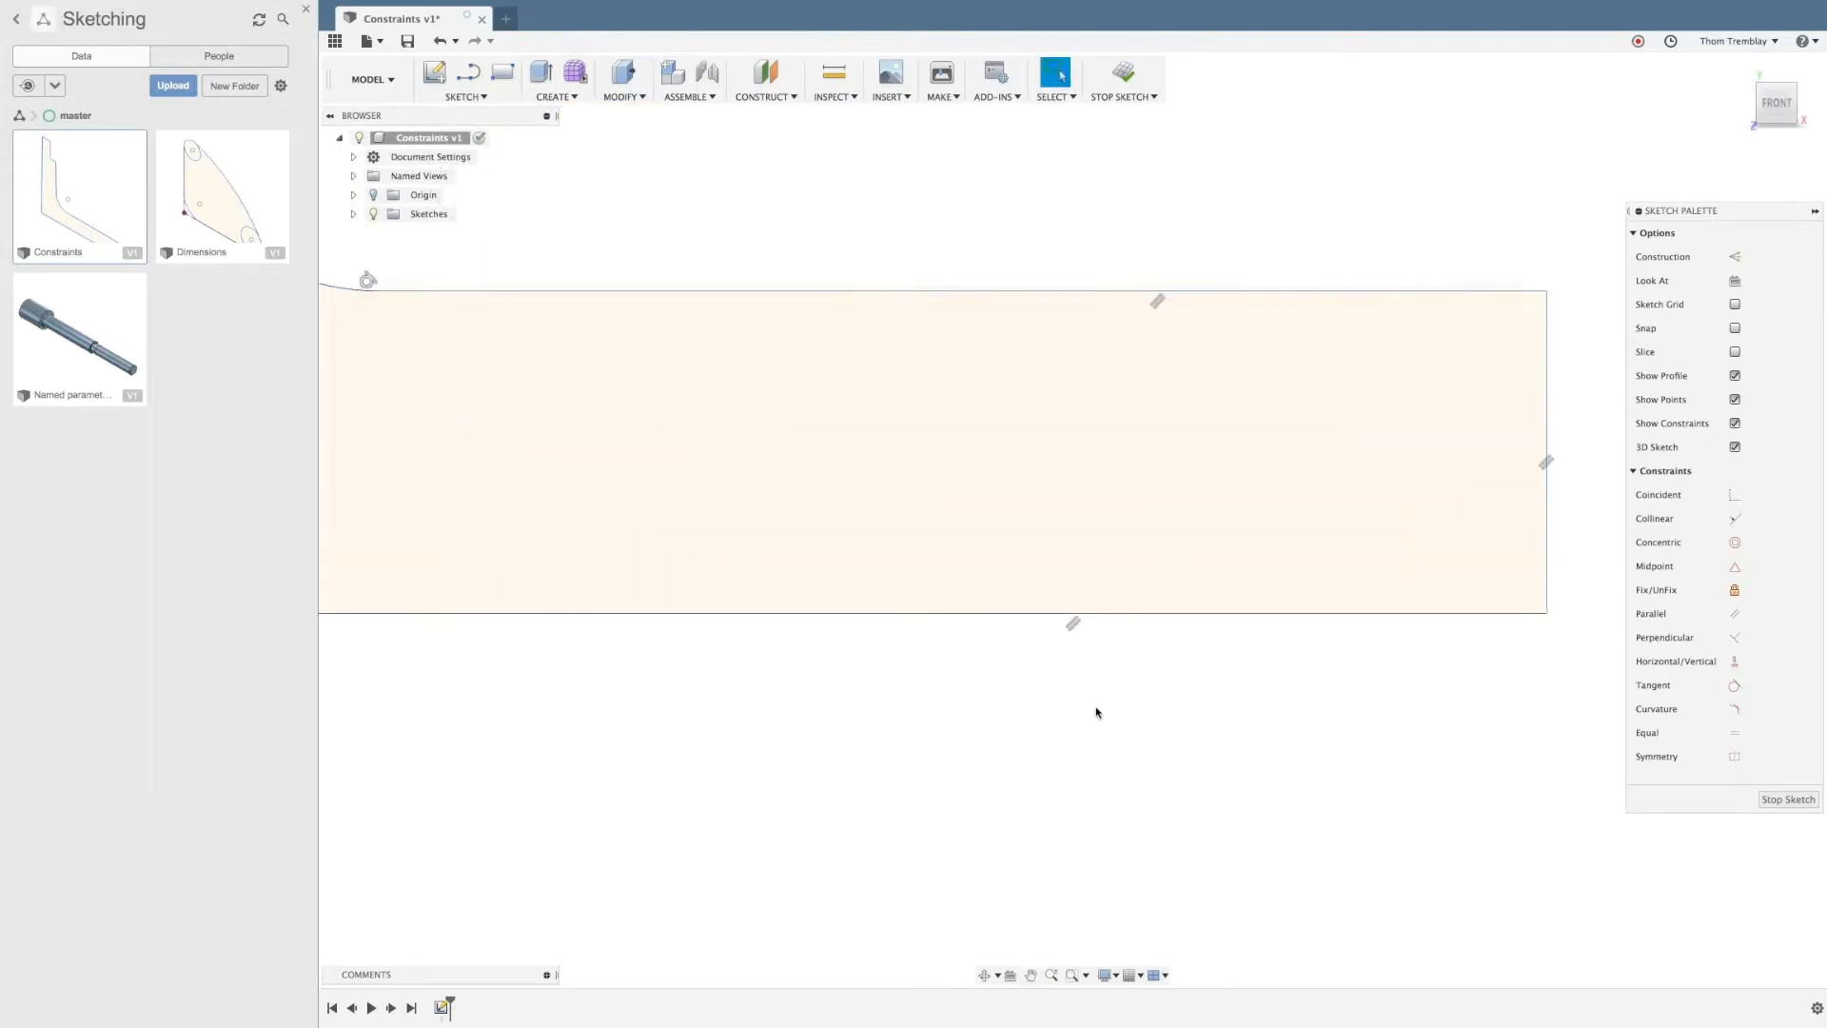
pyautogui.moveTo(1028, 723); pyautogui.dragTo(1015, 773, button='middle')
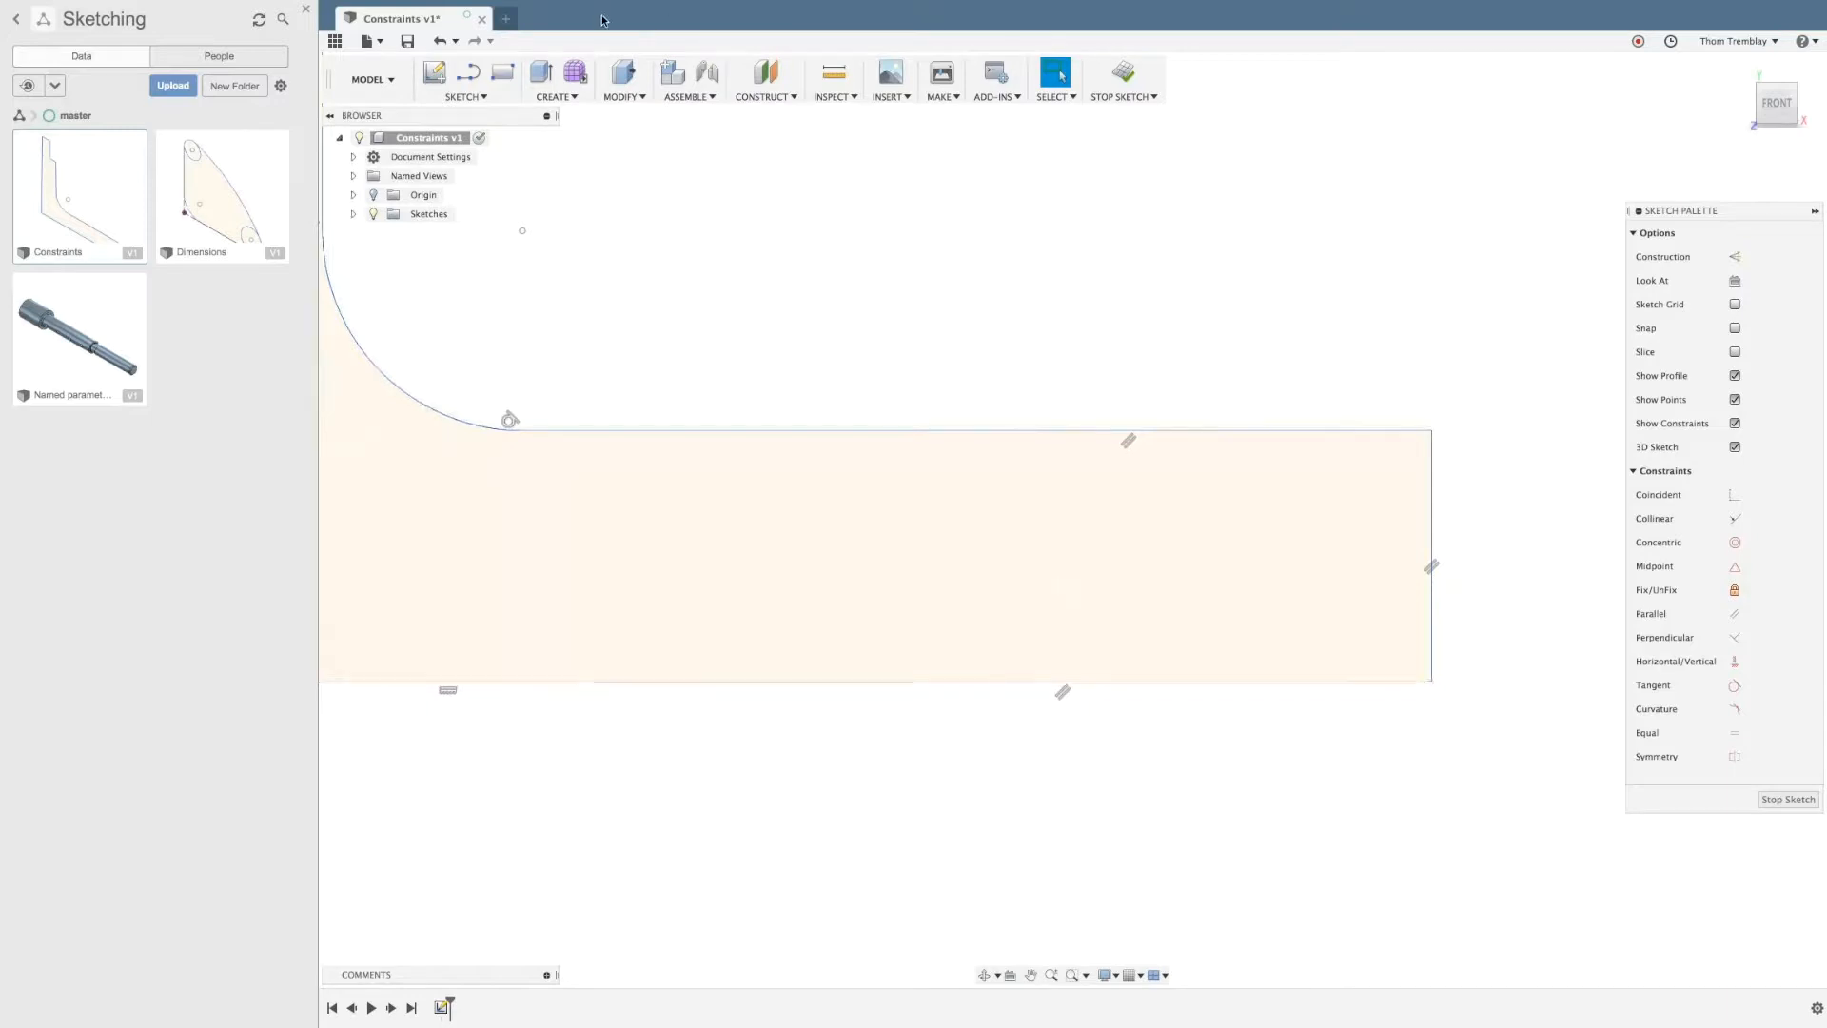
pyautogui.click(502, 77)
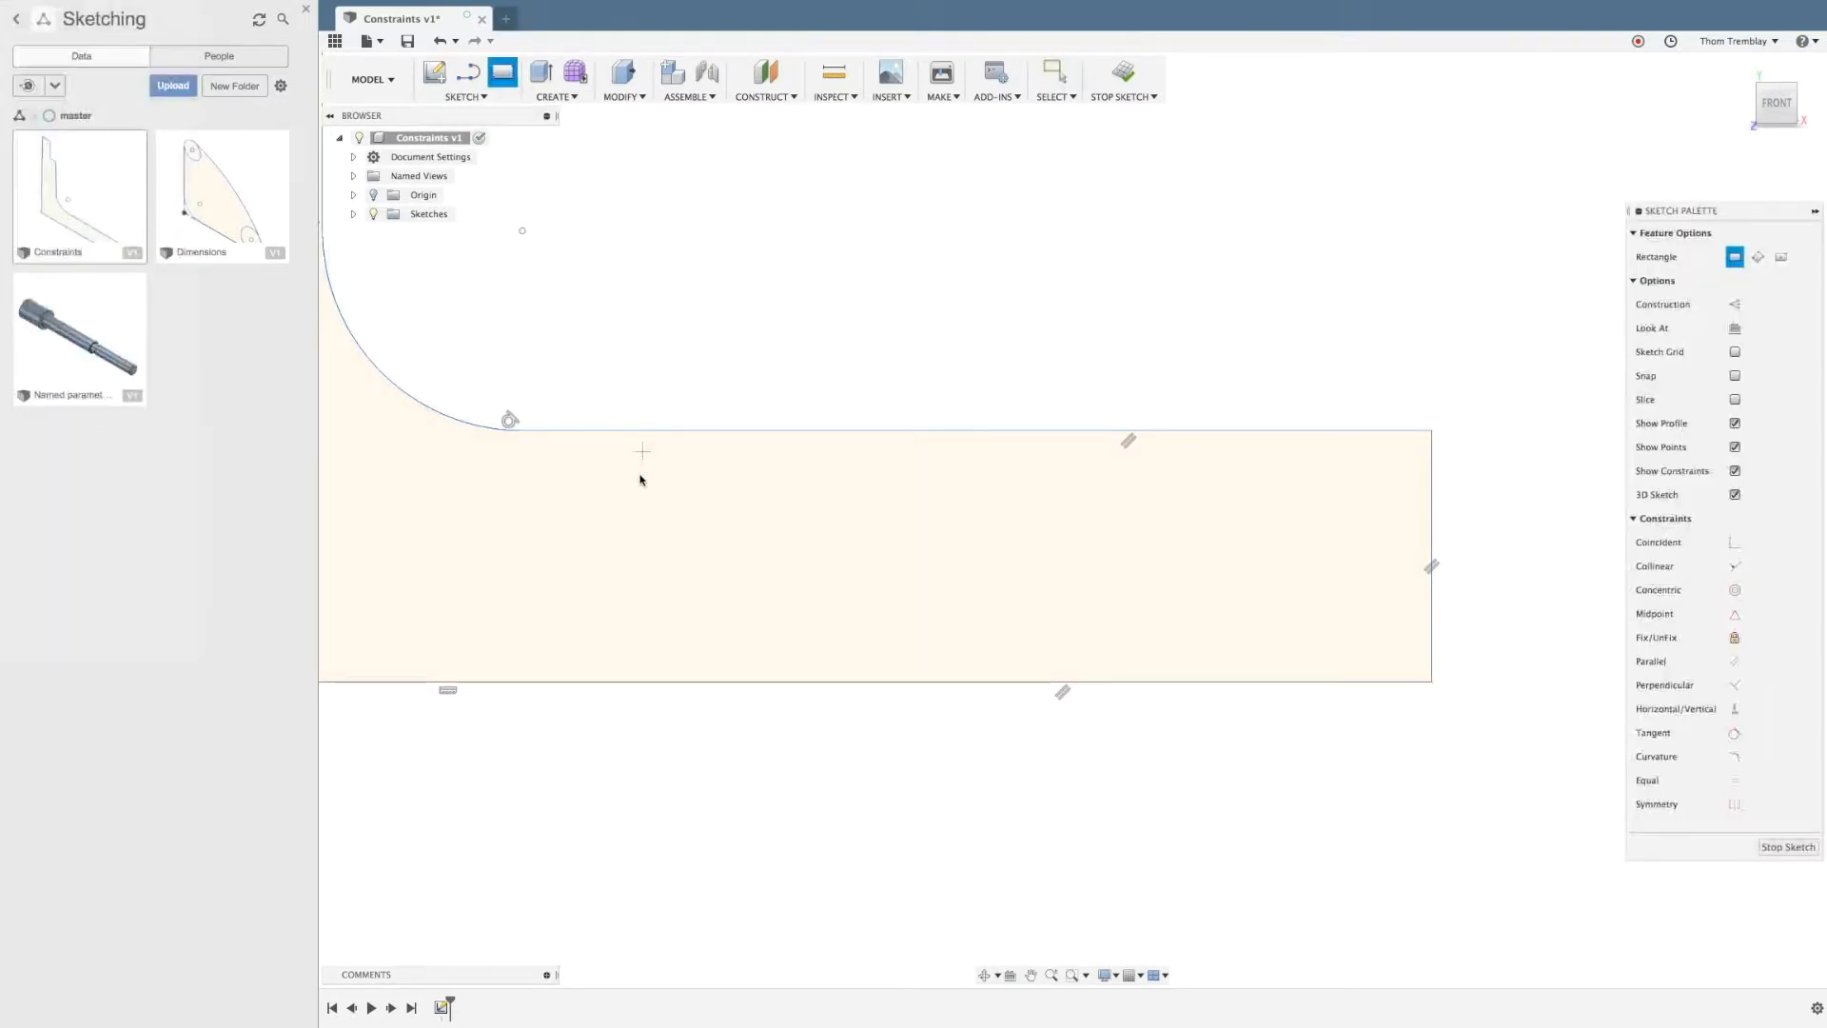
pyautogui.click(629, 488)
pyautogui.click(1358, 634)
pyautogui.scroll(-1, 1065, 798)
pyautogui.scroll(-2, 1065, 792)
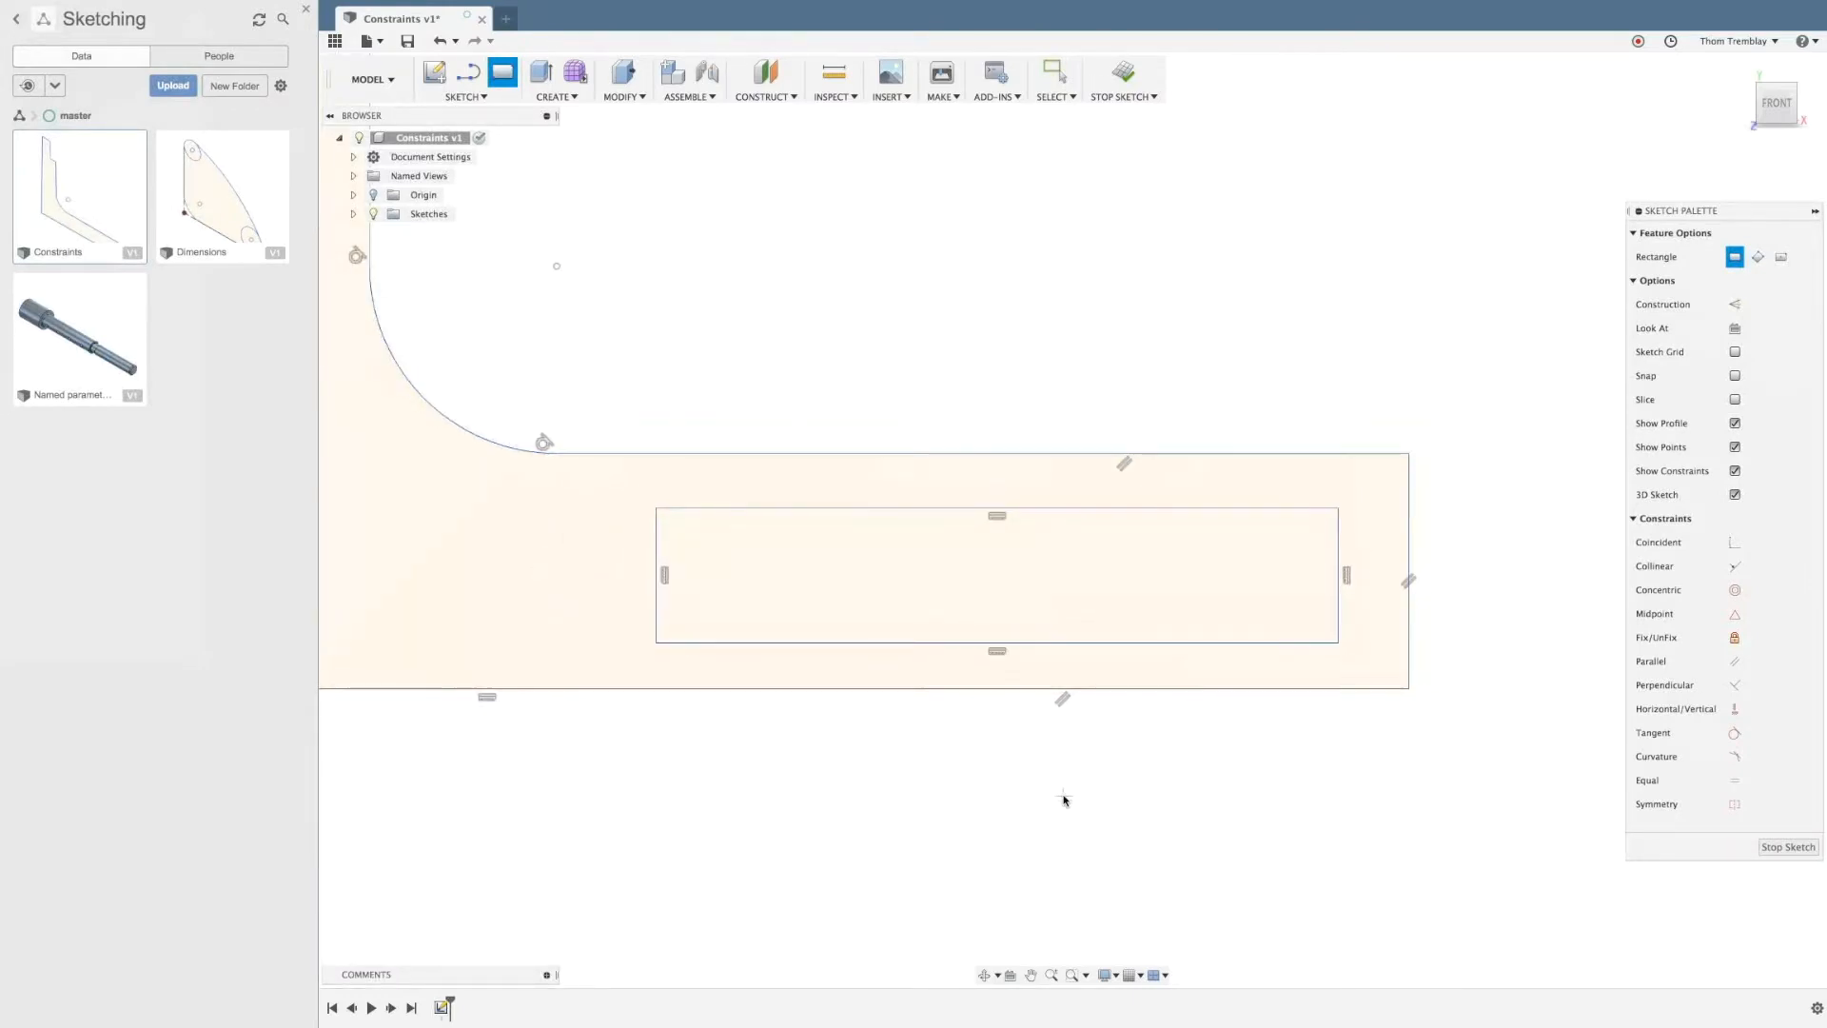
pyautogui.rightClick(1058, 791)
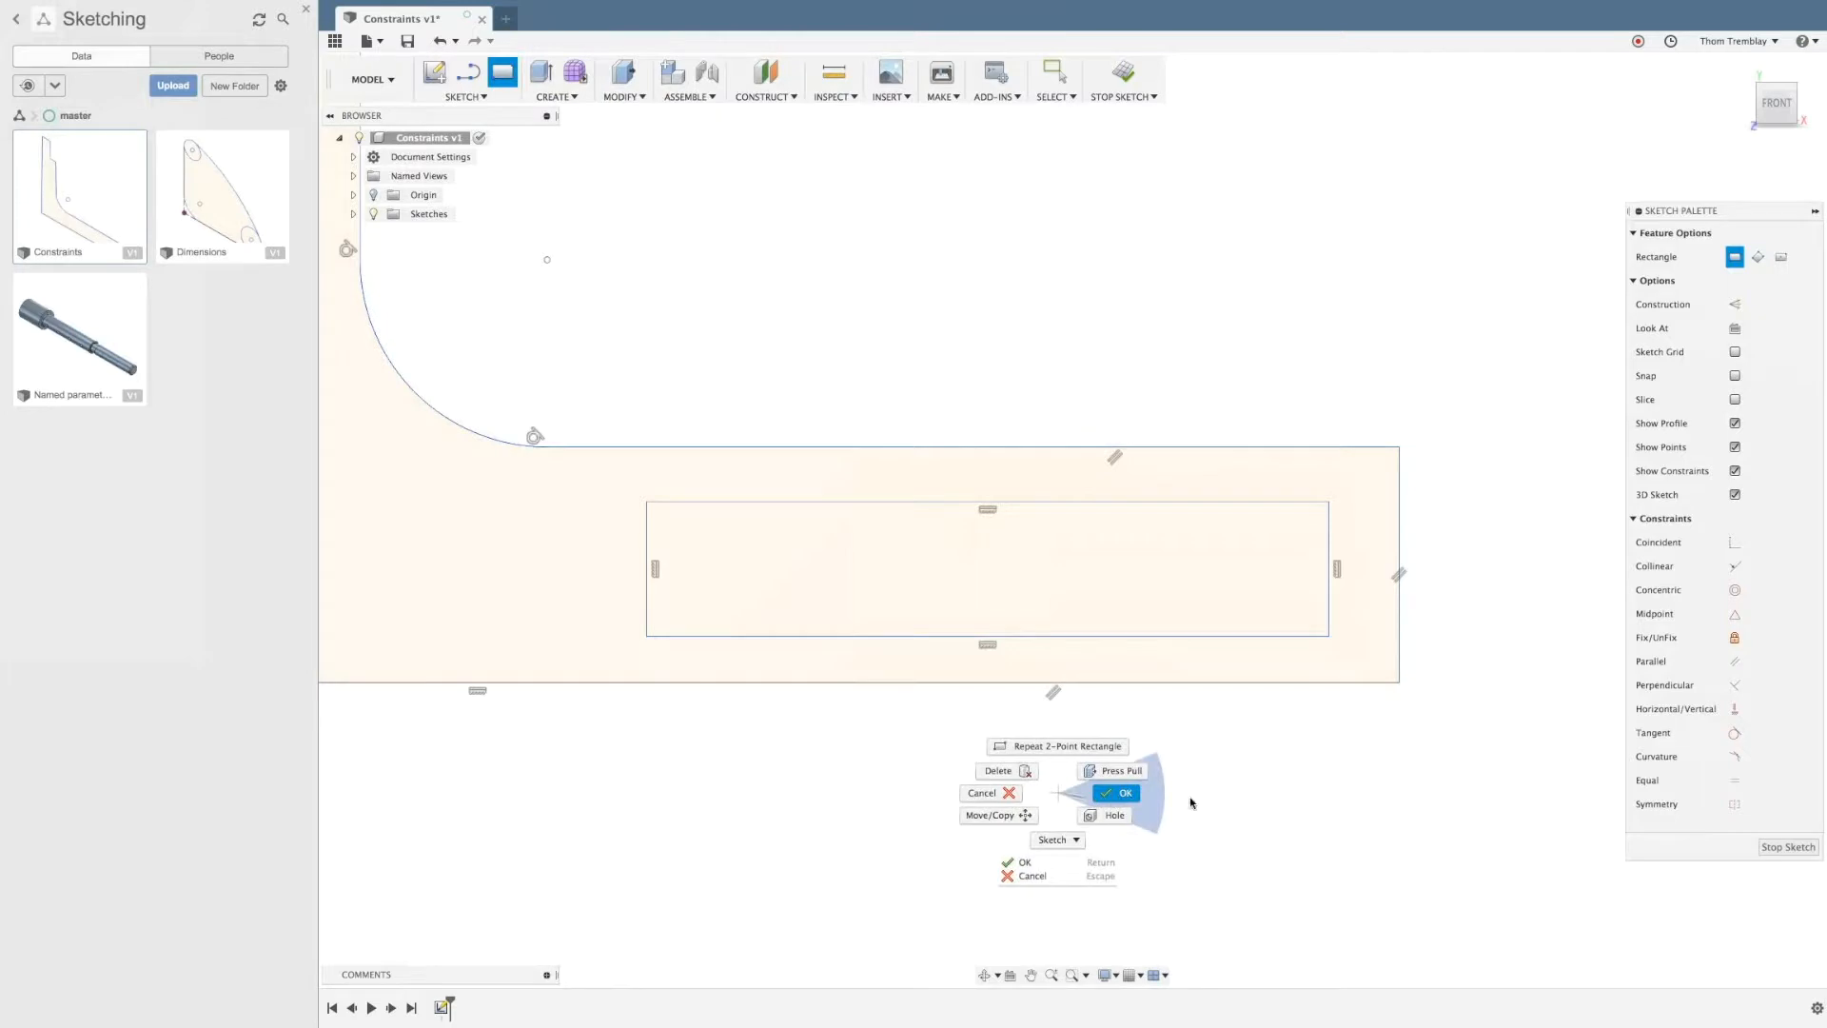
pyautogui.click(1183, 804)
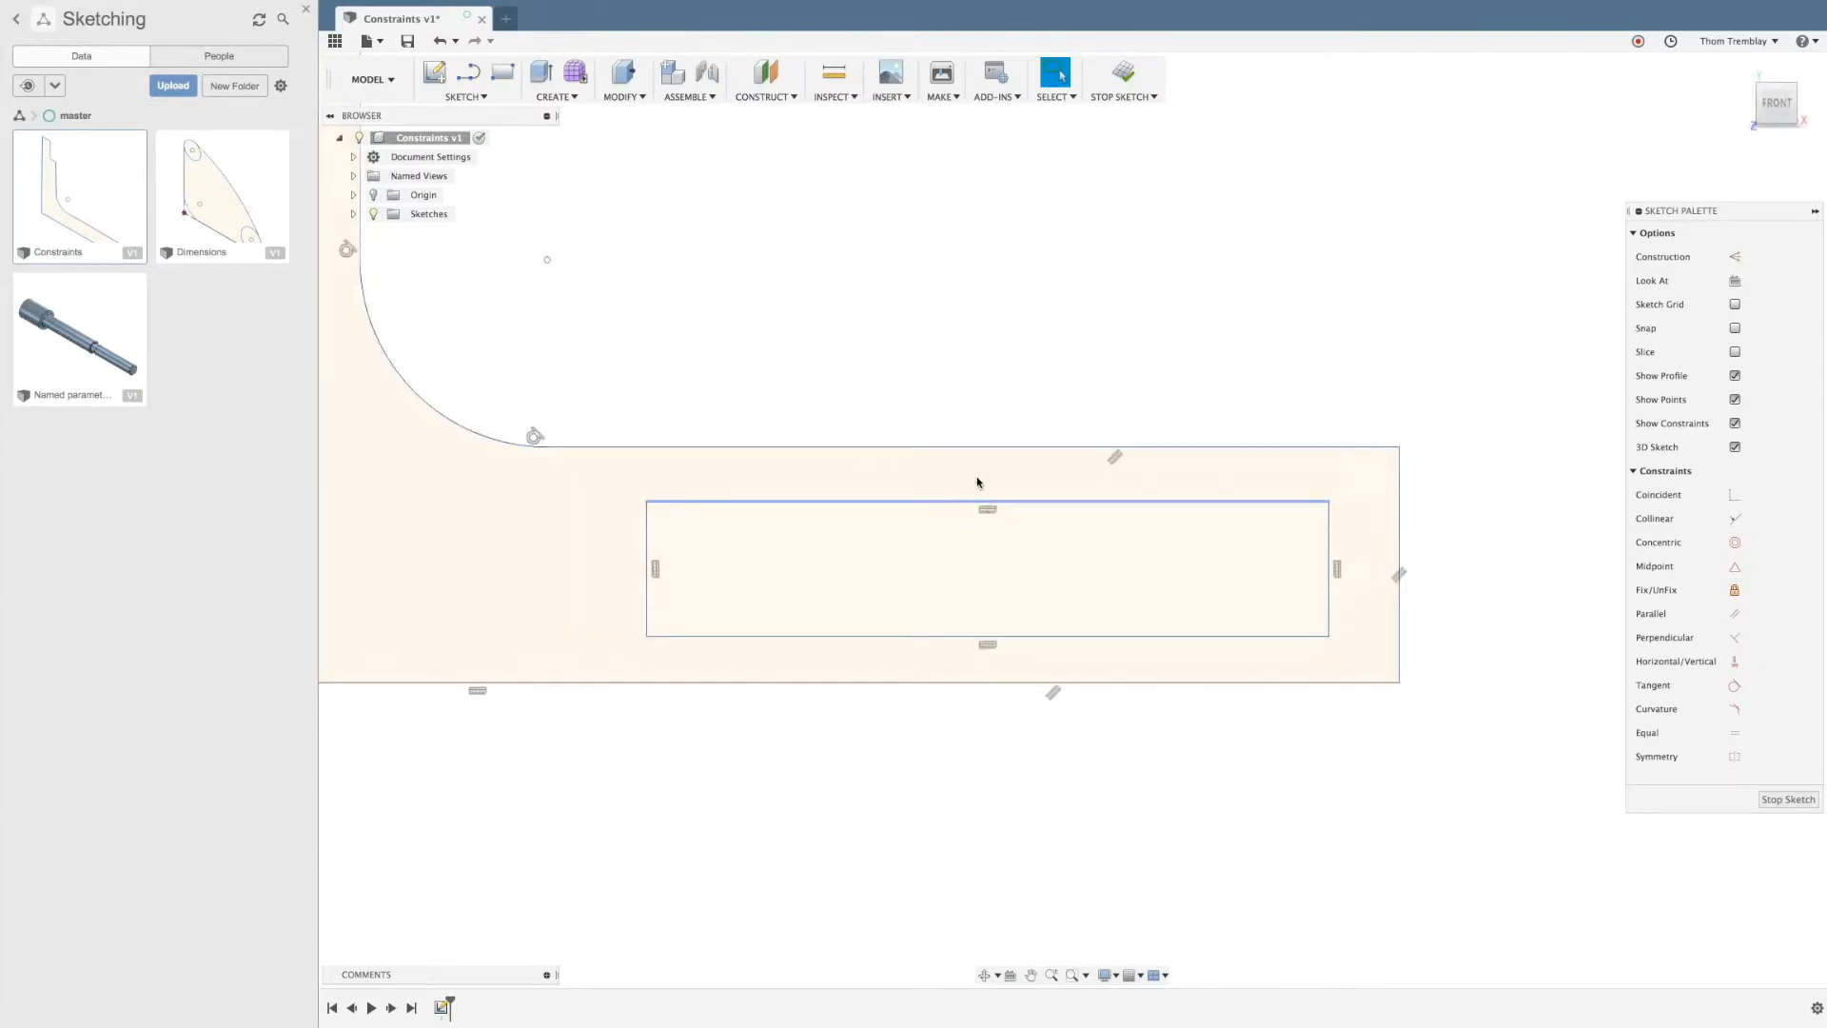
# Step: Try a Horizontal/Vertical constraint between the midpoints of the rectangle's right edge and the leg's end edge, and undo it
pyautogui.click(908, 447)
pyautogui.click(1042, 381)
pyautogui.click(1734, 662)
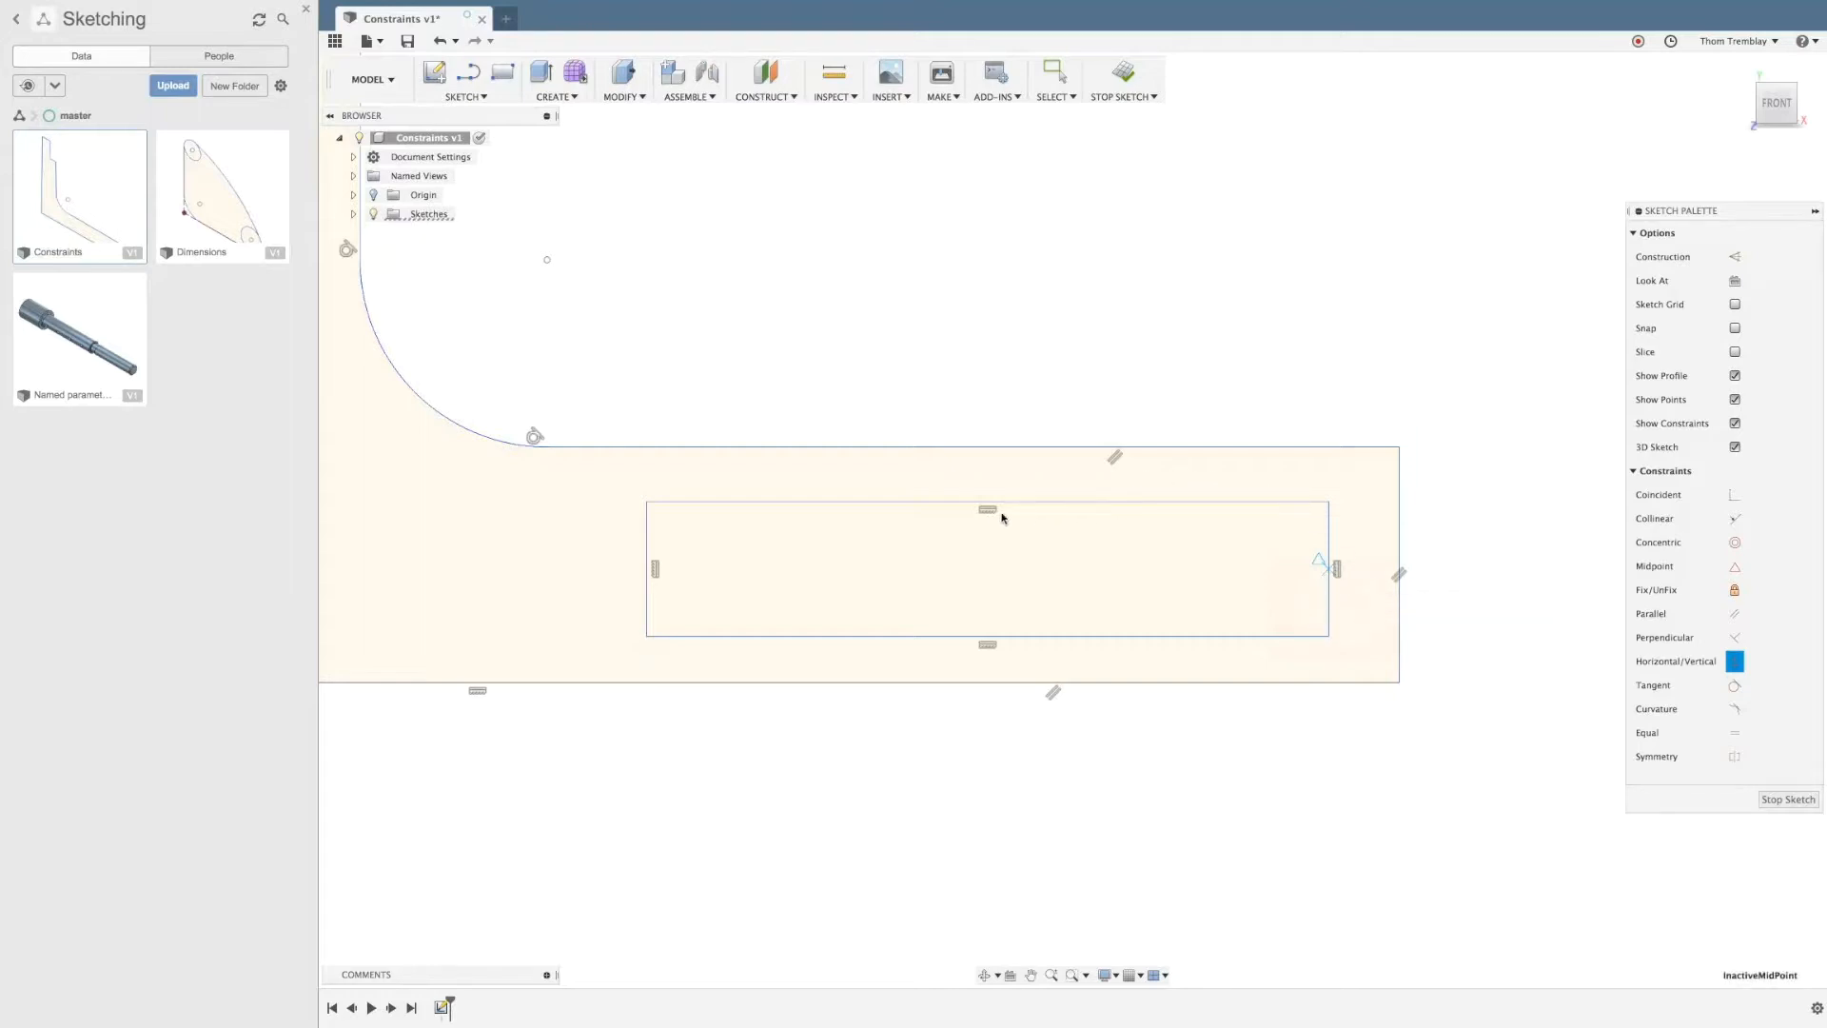
pyautogui.click(1397, 571)
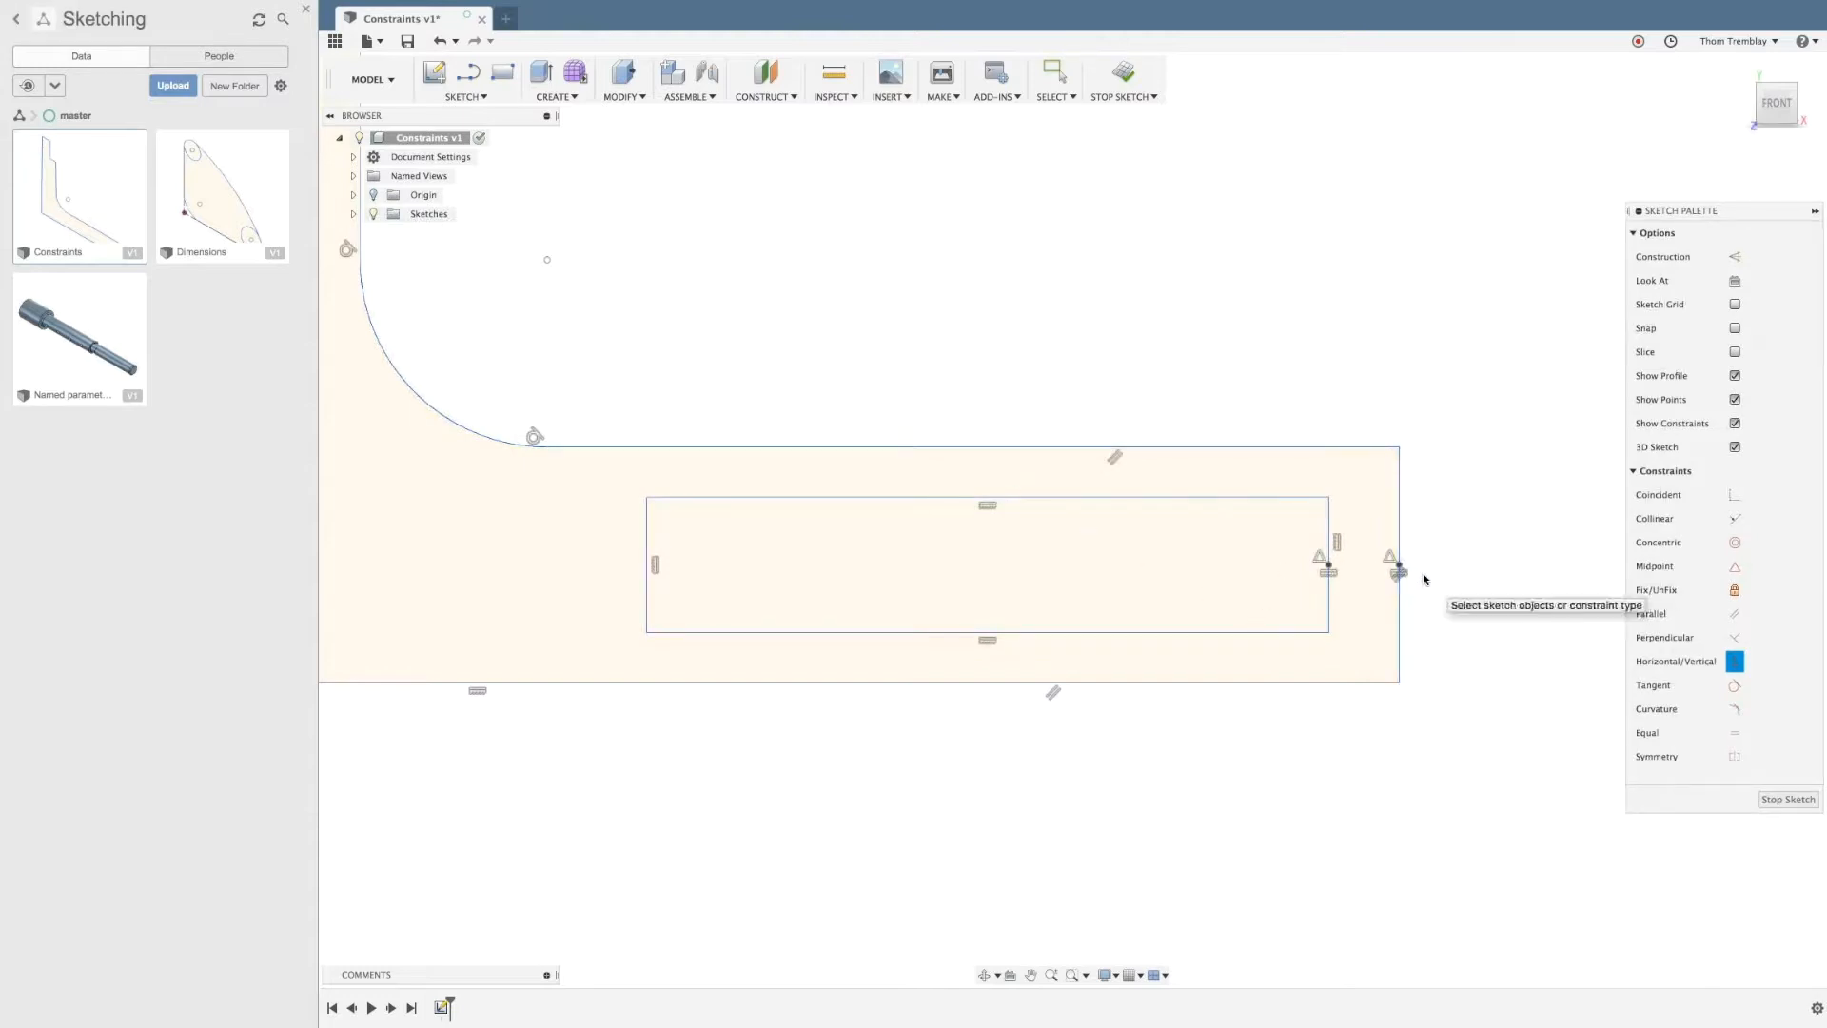
pyautogui.press('Escape')
pyautogui.press('super+z')
# Step: Move the whole rectangle out of the profile to a spot below the horizontal leg's end
pyautogui.scroll(-5, 1308, 759)
pyautogui.moveTo(1309, 759); pyautogui.dragTo(1207, 692, button='middle')
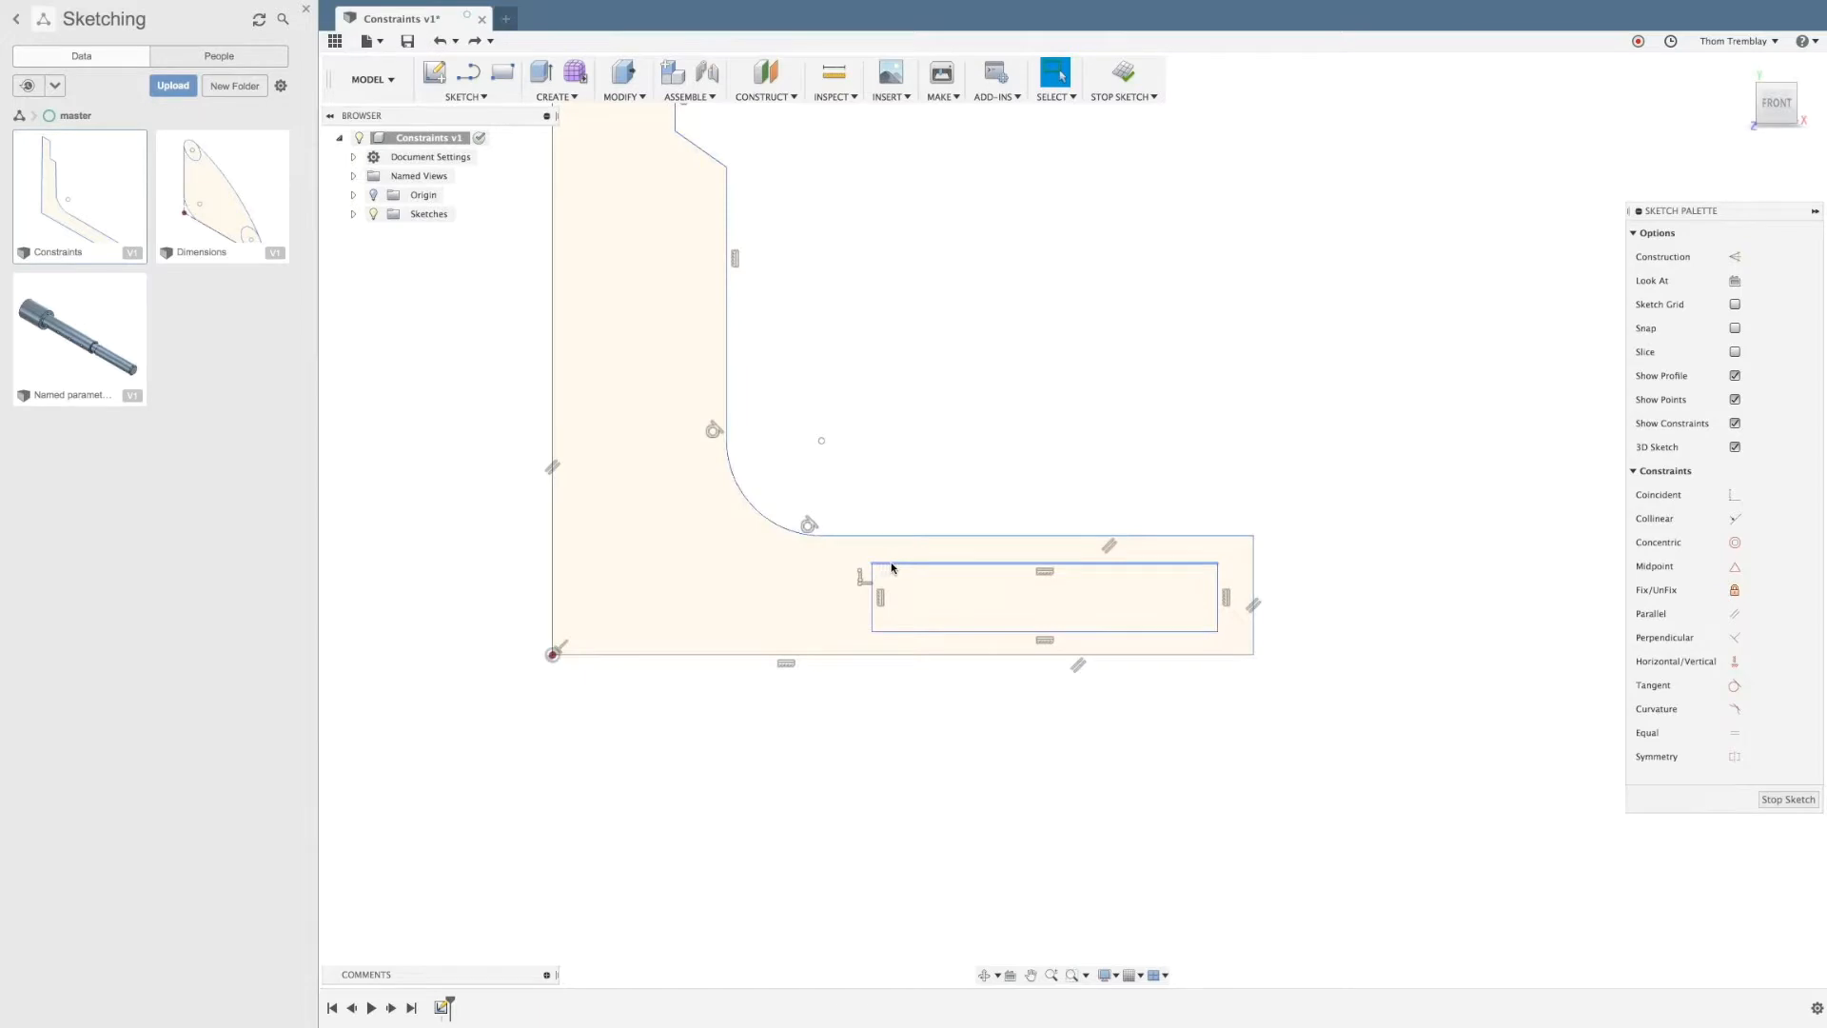
pyautogui.moveTo(862, 555); pyautogui.dragTo(1240, 640)
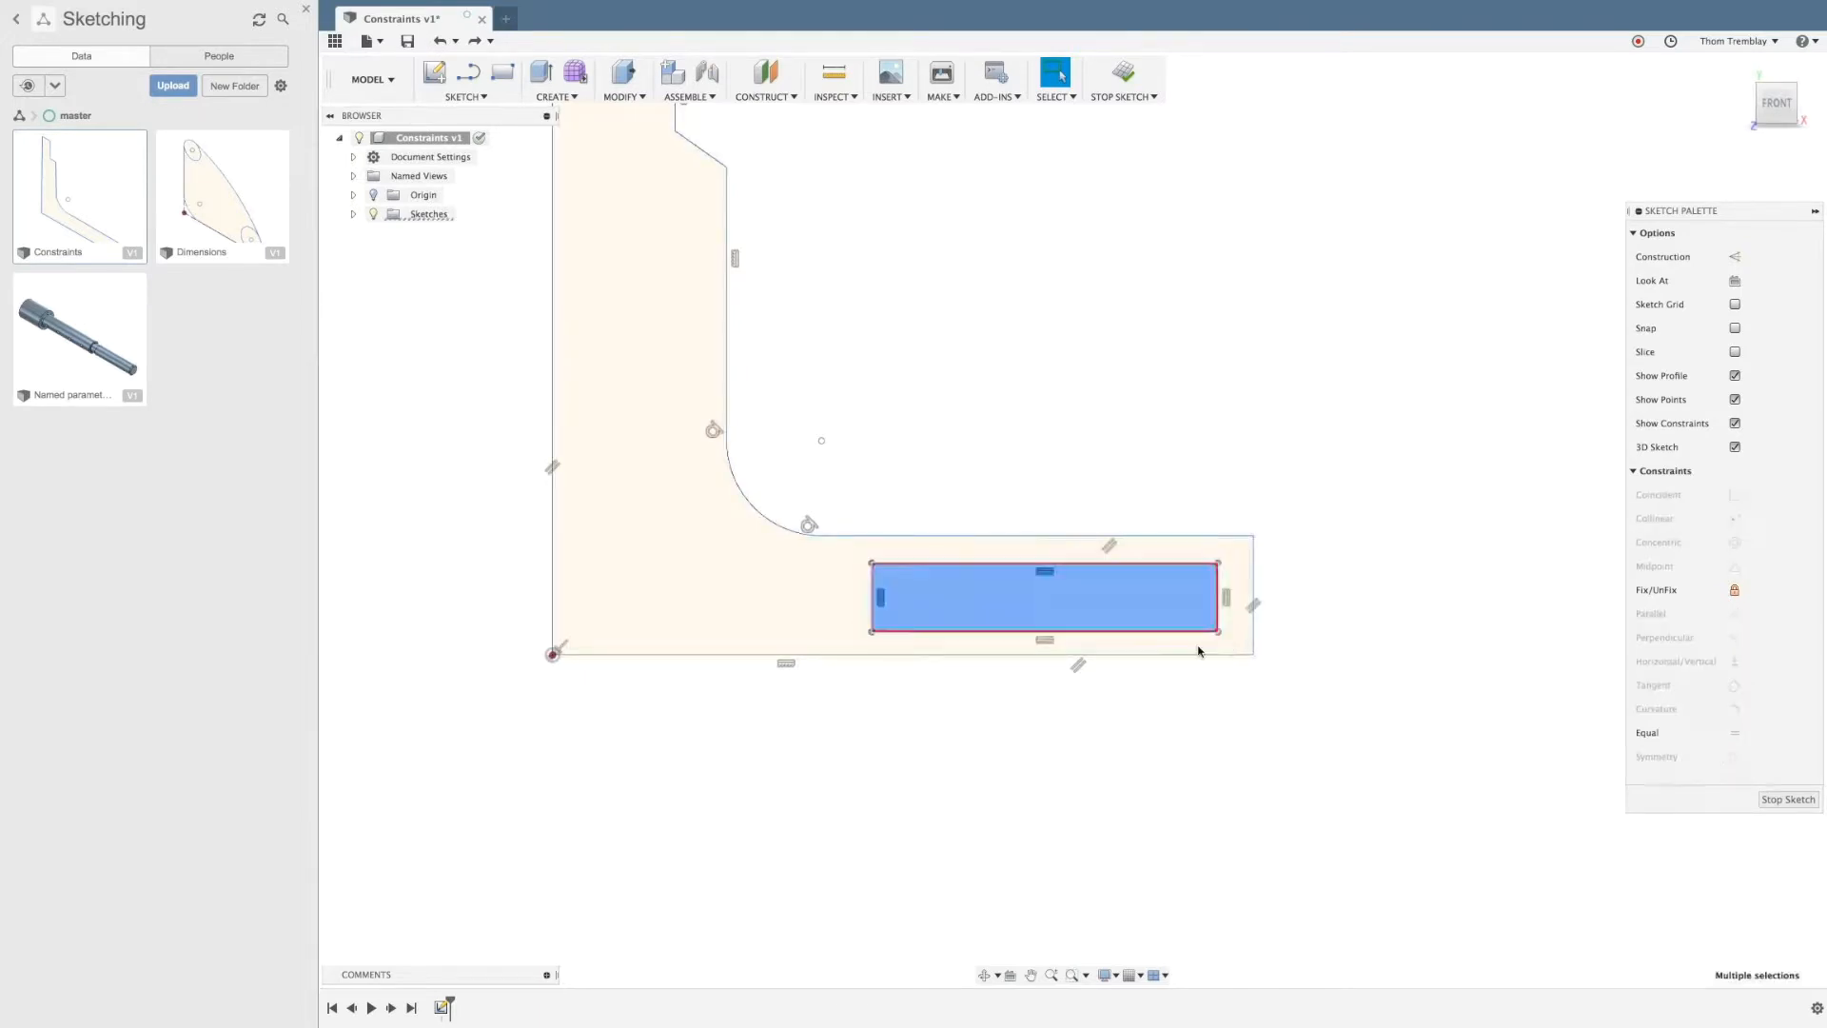
pyautogui.moveTo(1082, 636); pyautogui.dragTo(1213, 775)
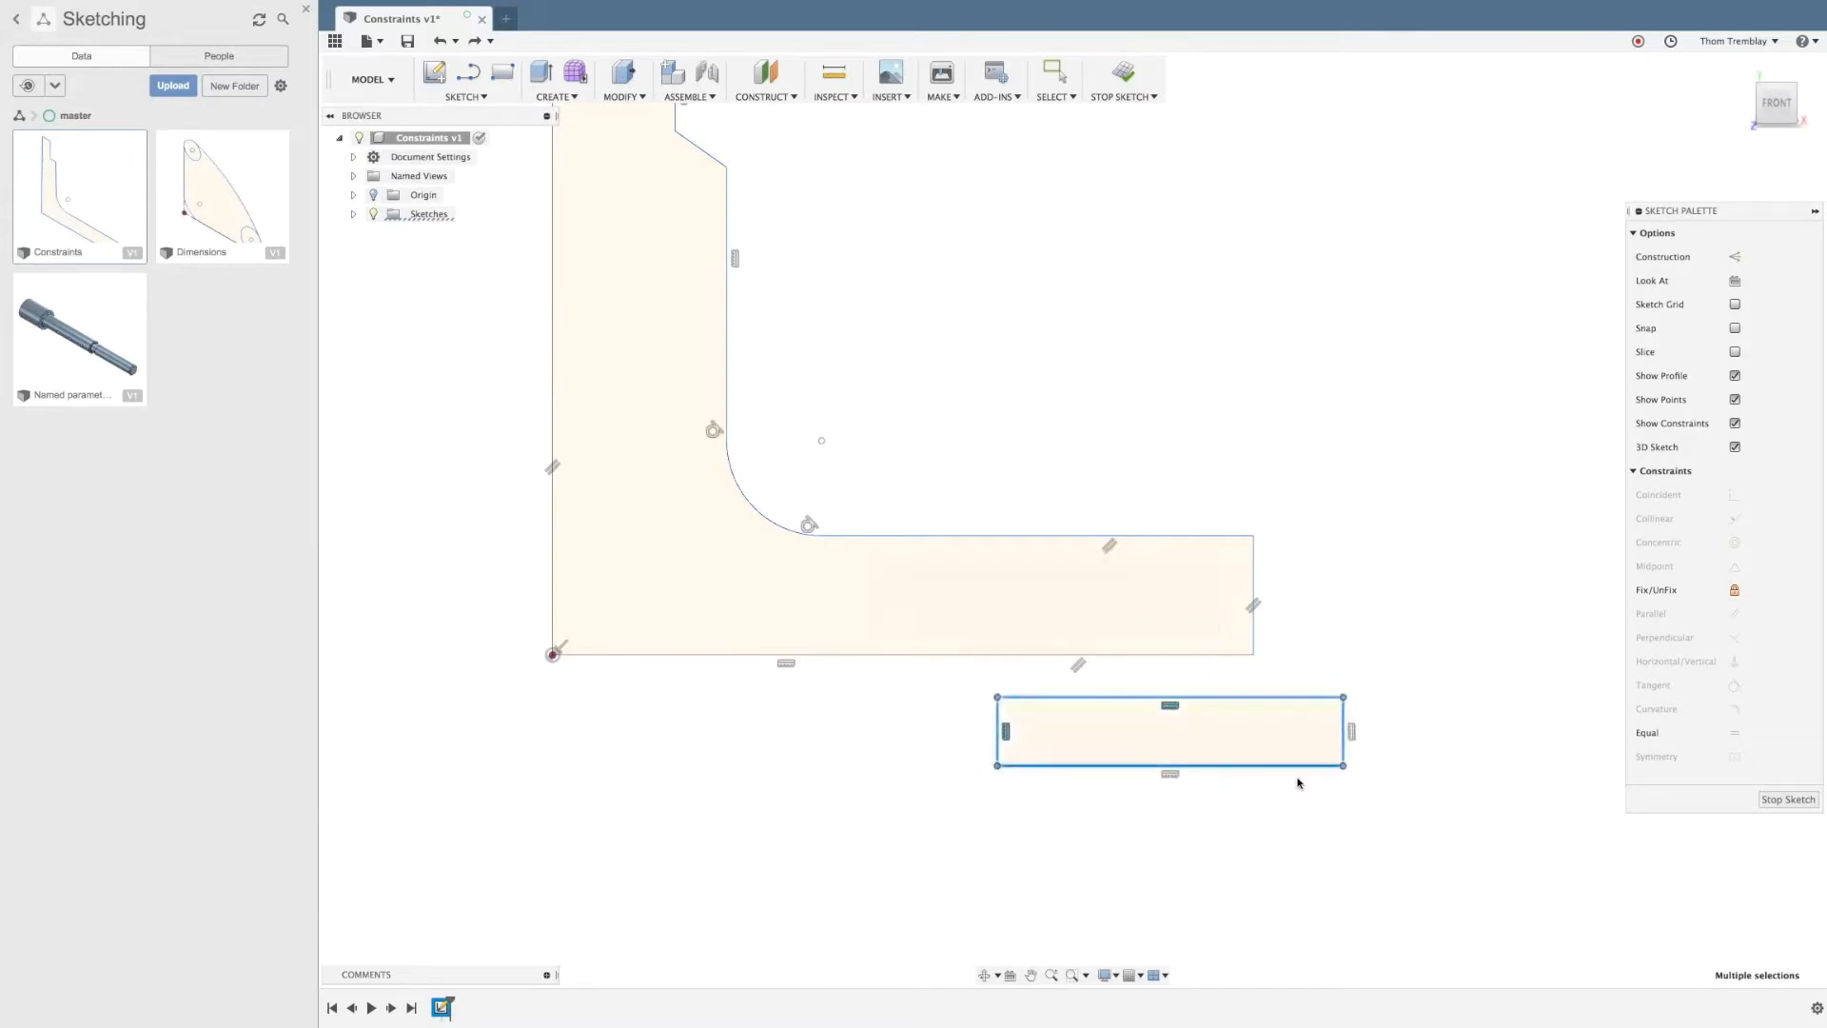
pyautogui.click(1444, 767)
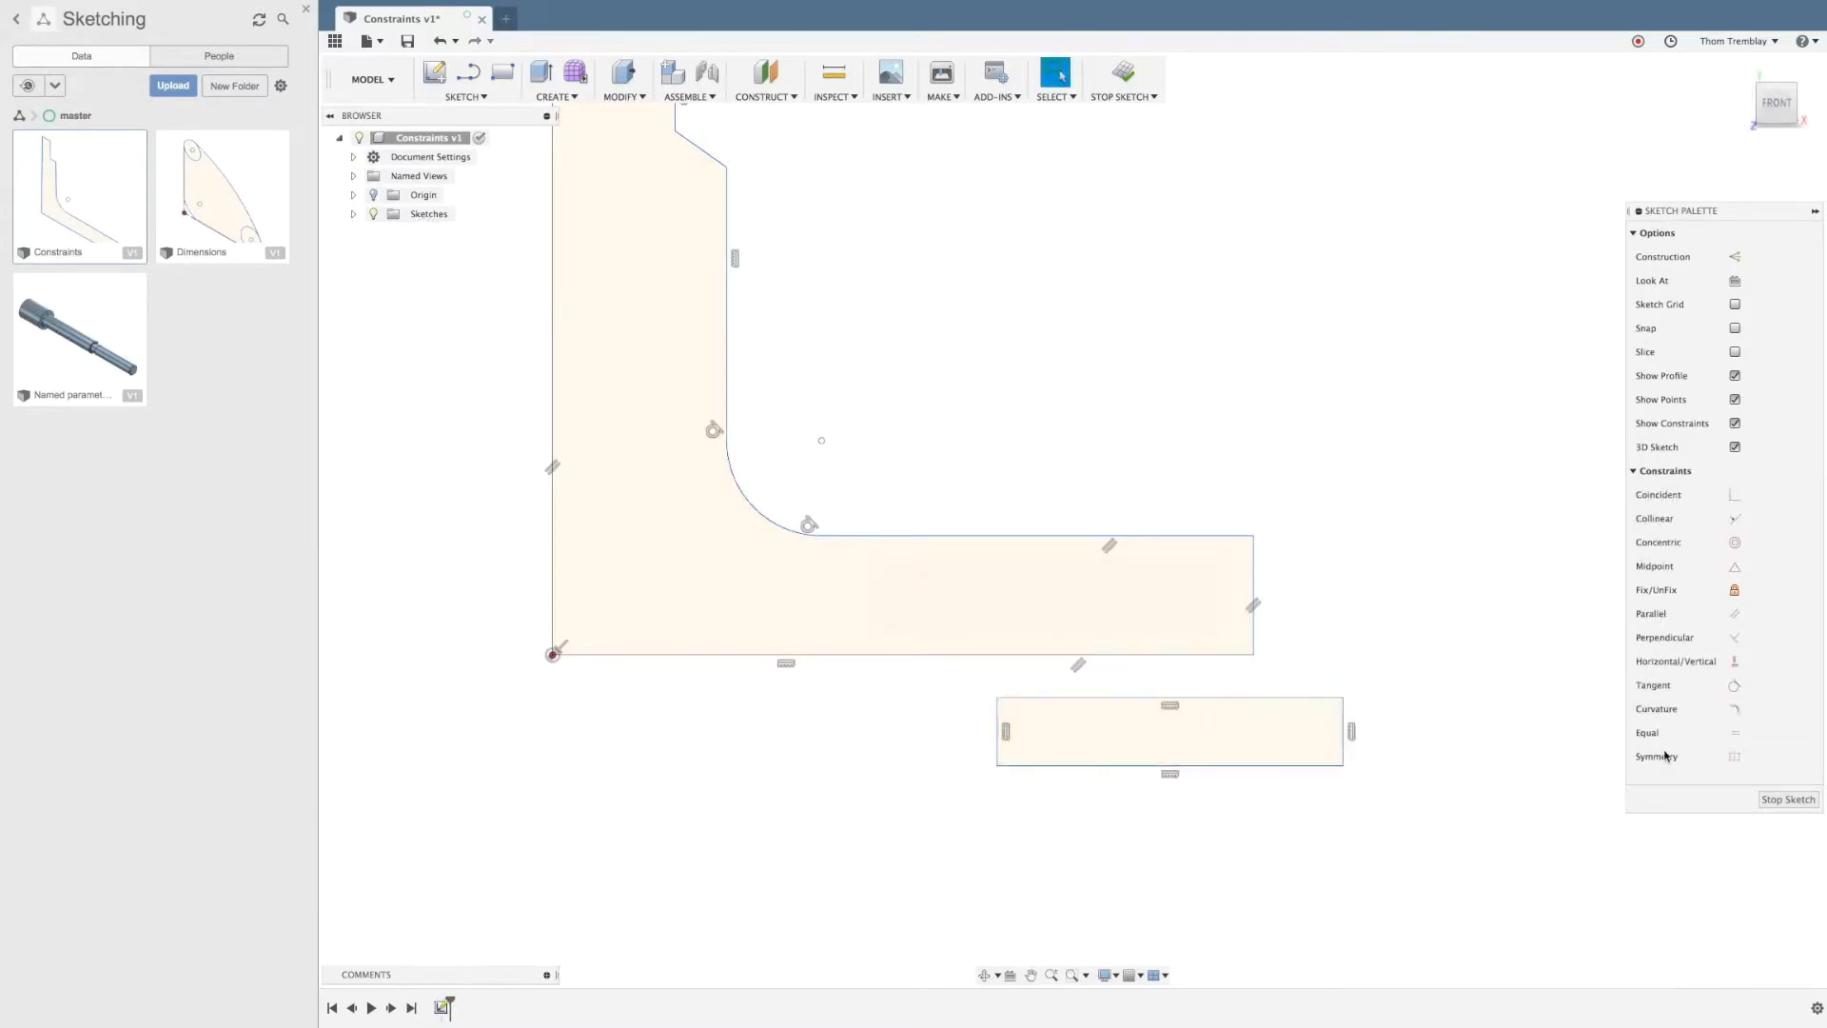
# Step: Try aligning the displaced rectangle's right-edge midpoint with the leg's end-edge midpoint using Horizontal/Vertical, and undo the alignment
pyautogui.click(1733, 661)
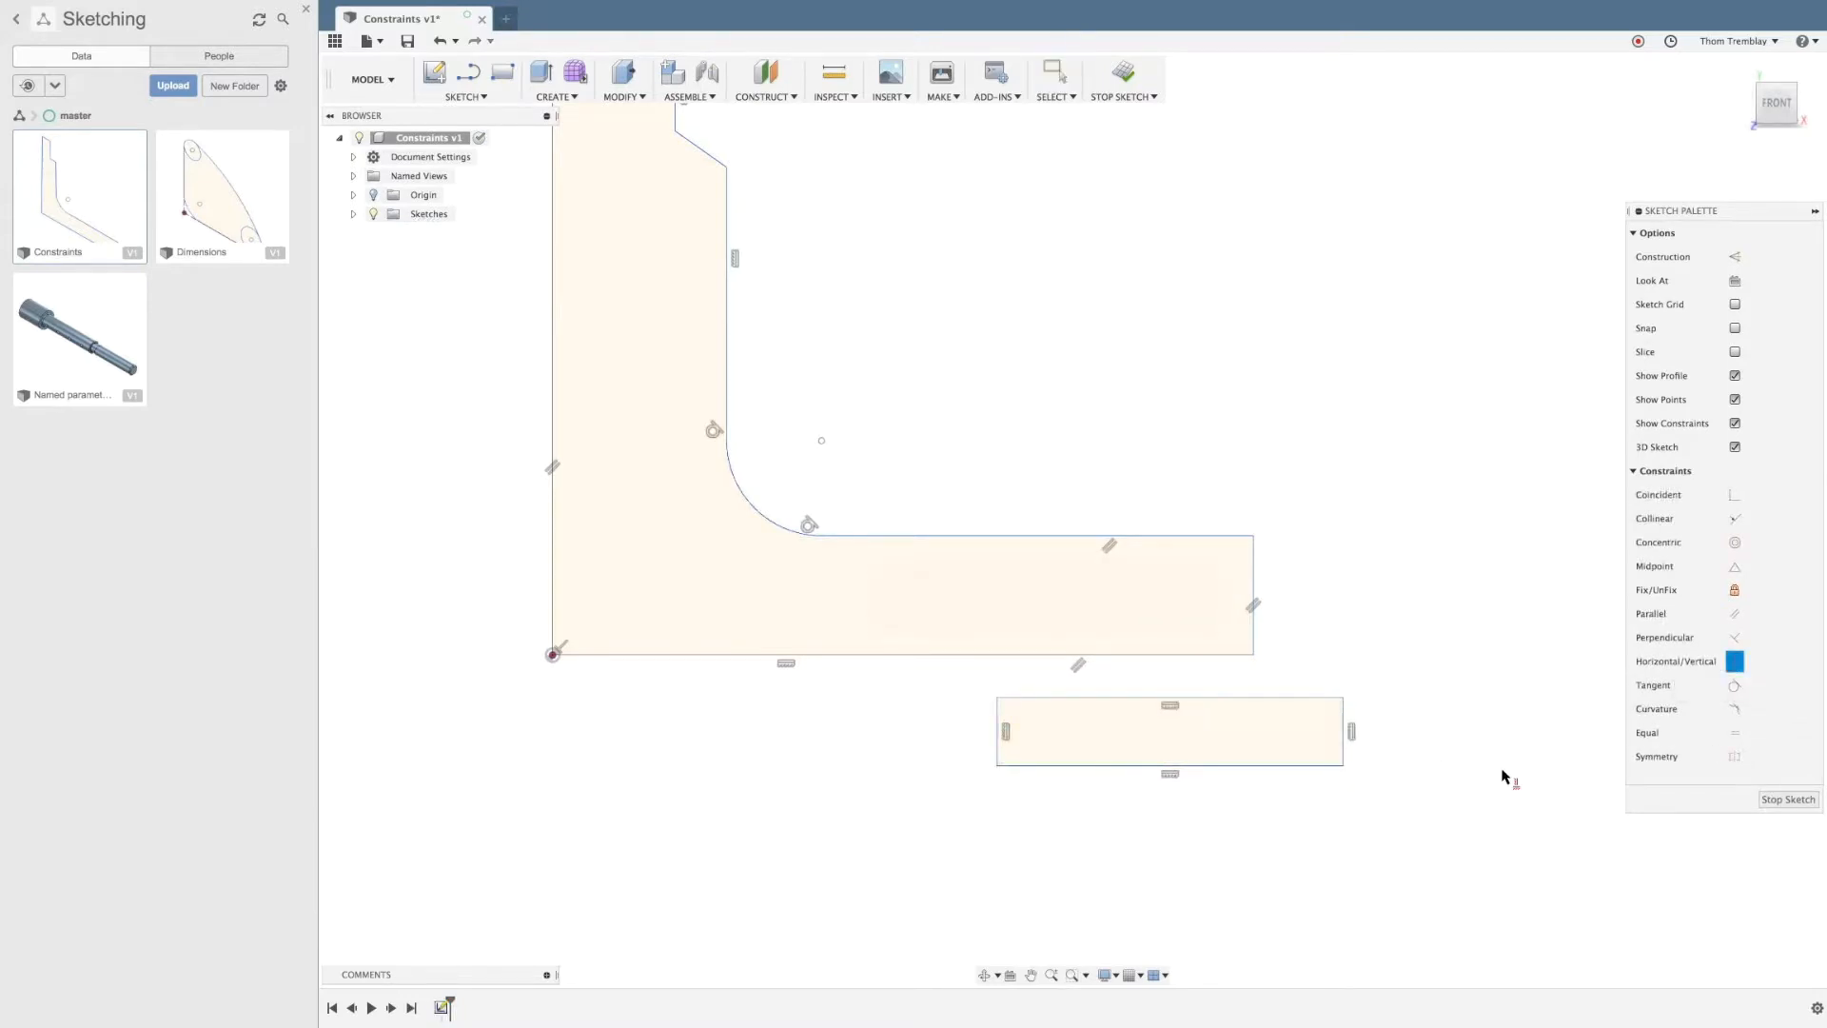
pyautogui.click(1342, 731)
pyautogui.click(1253, 595)
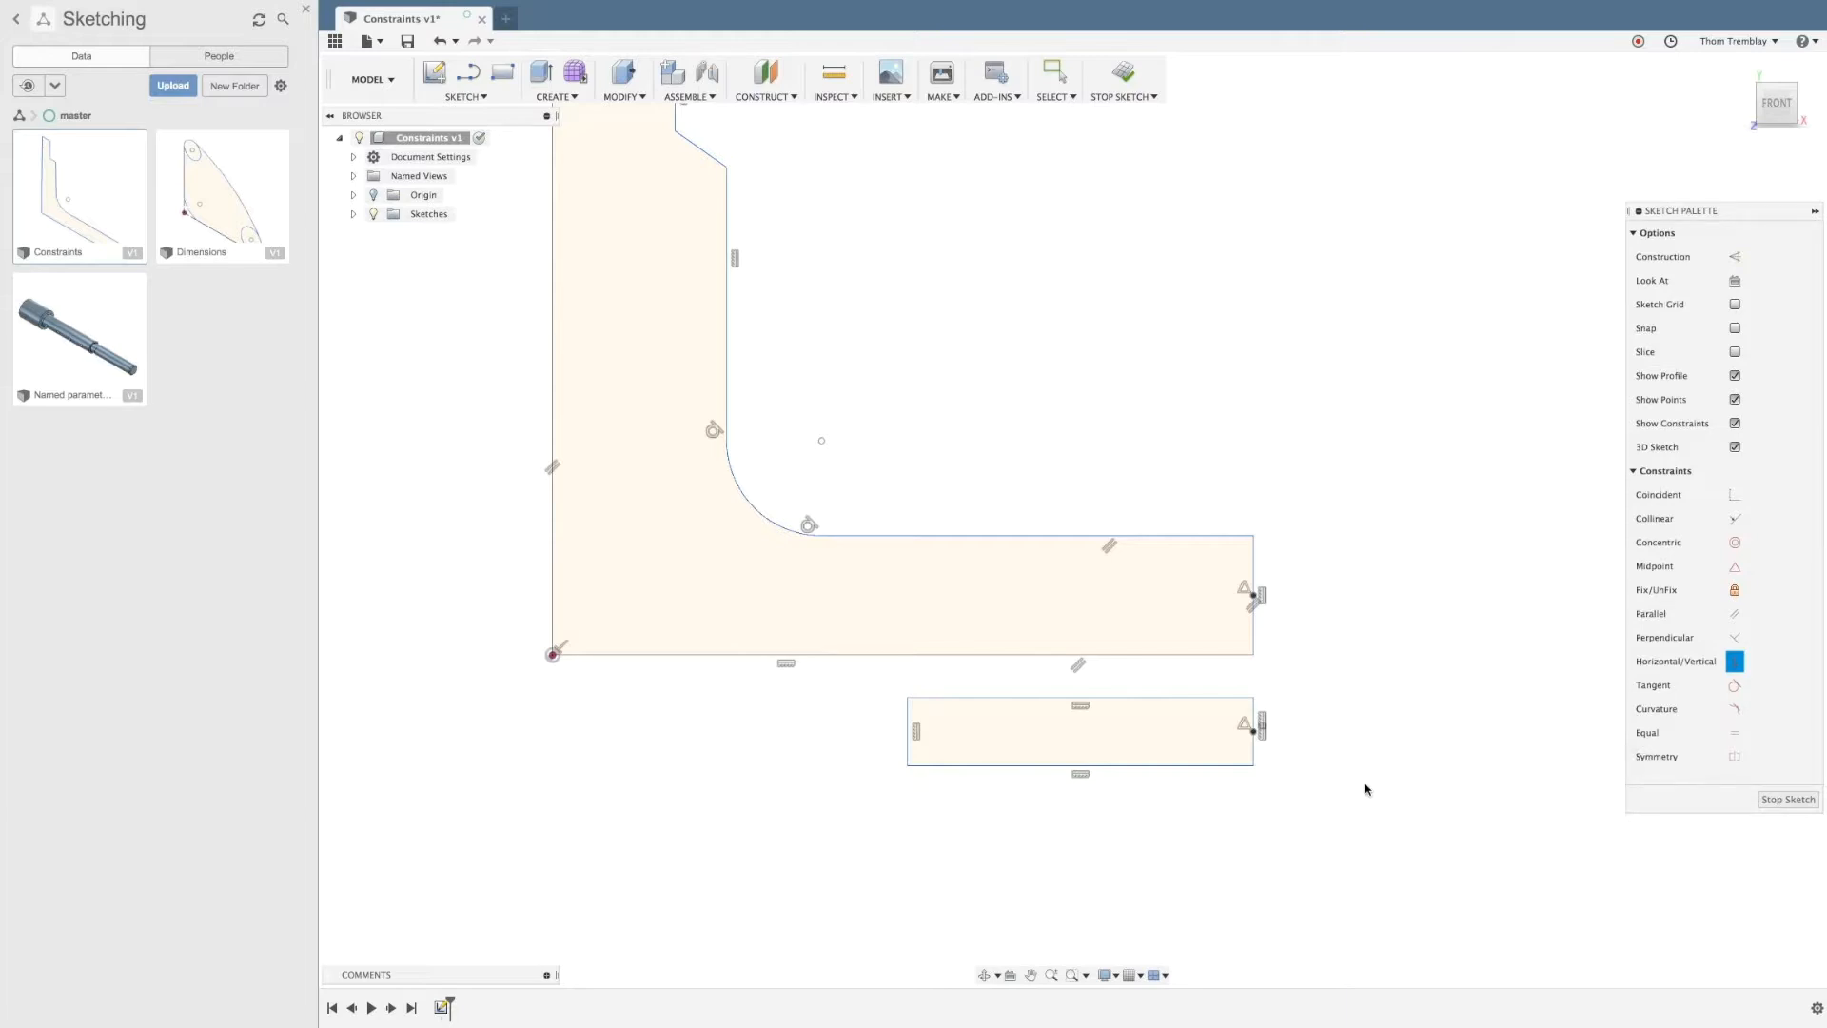
pyautogui.press('Escape')
pyautogui.press('super+z')
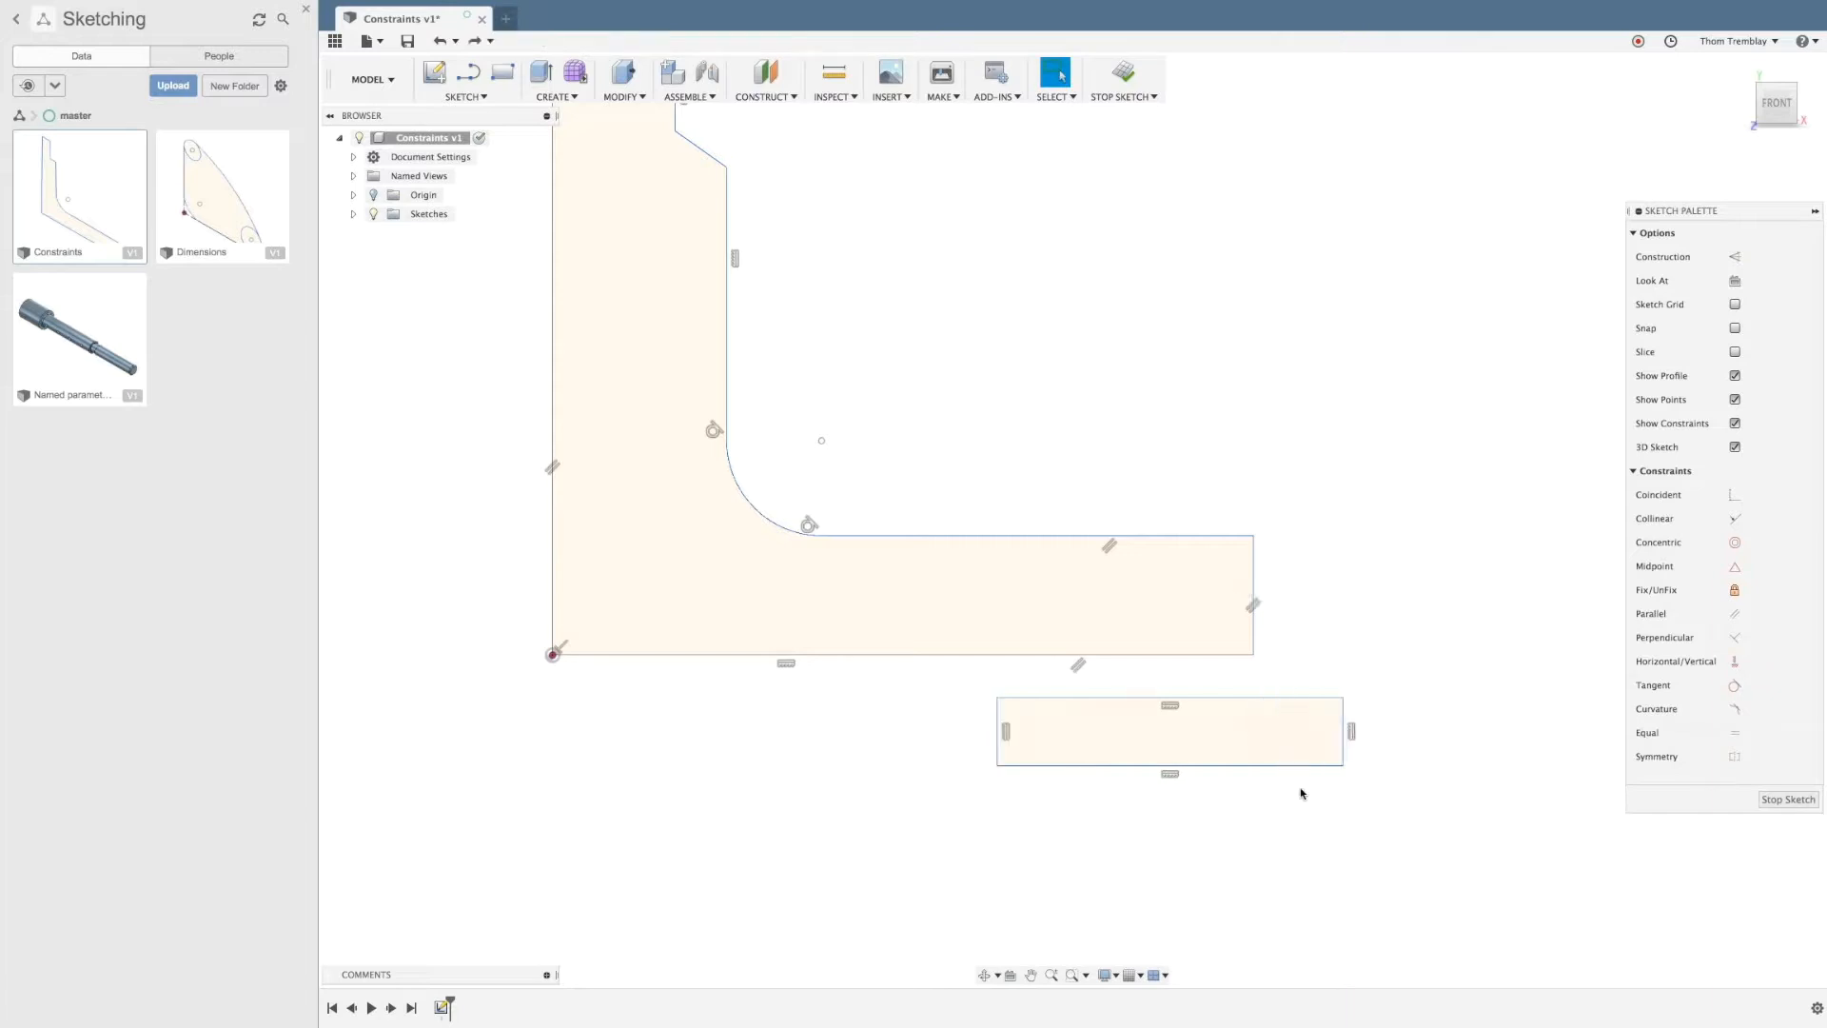
# Step: Move the whole rectangle back inside the horizontal leg and clear the selection
pyautogui.moveTo(965, 680); pyautogui.dragTo(1380, 814)
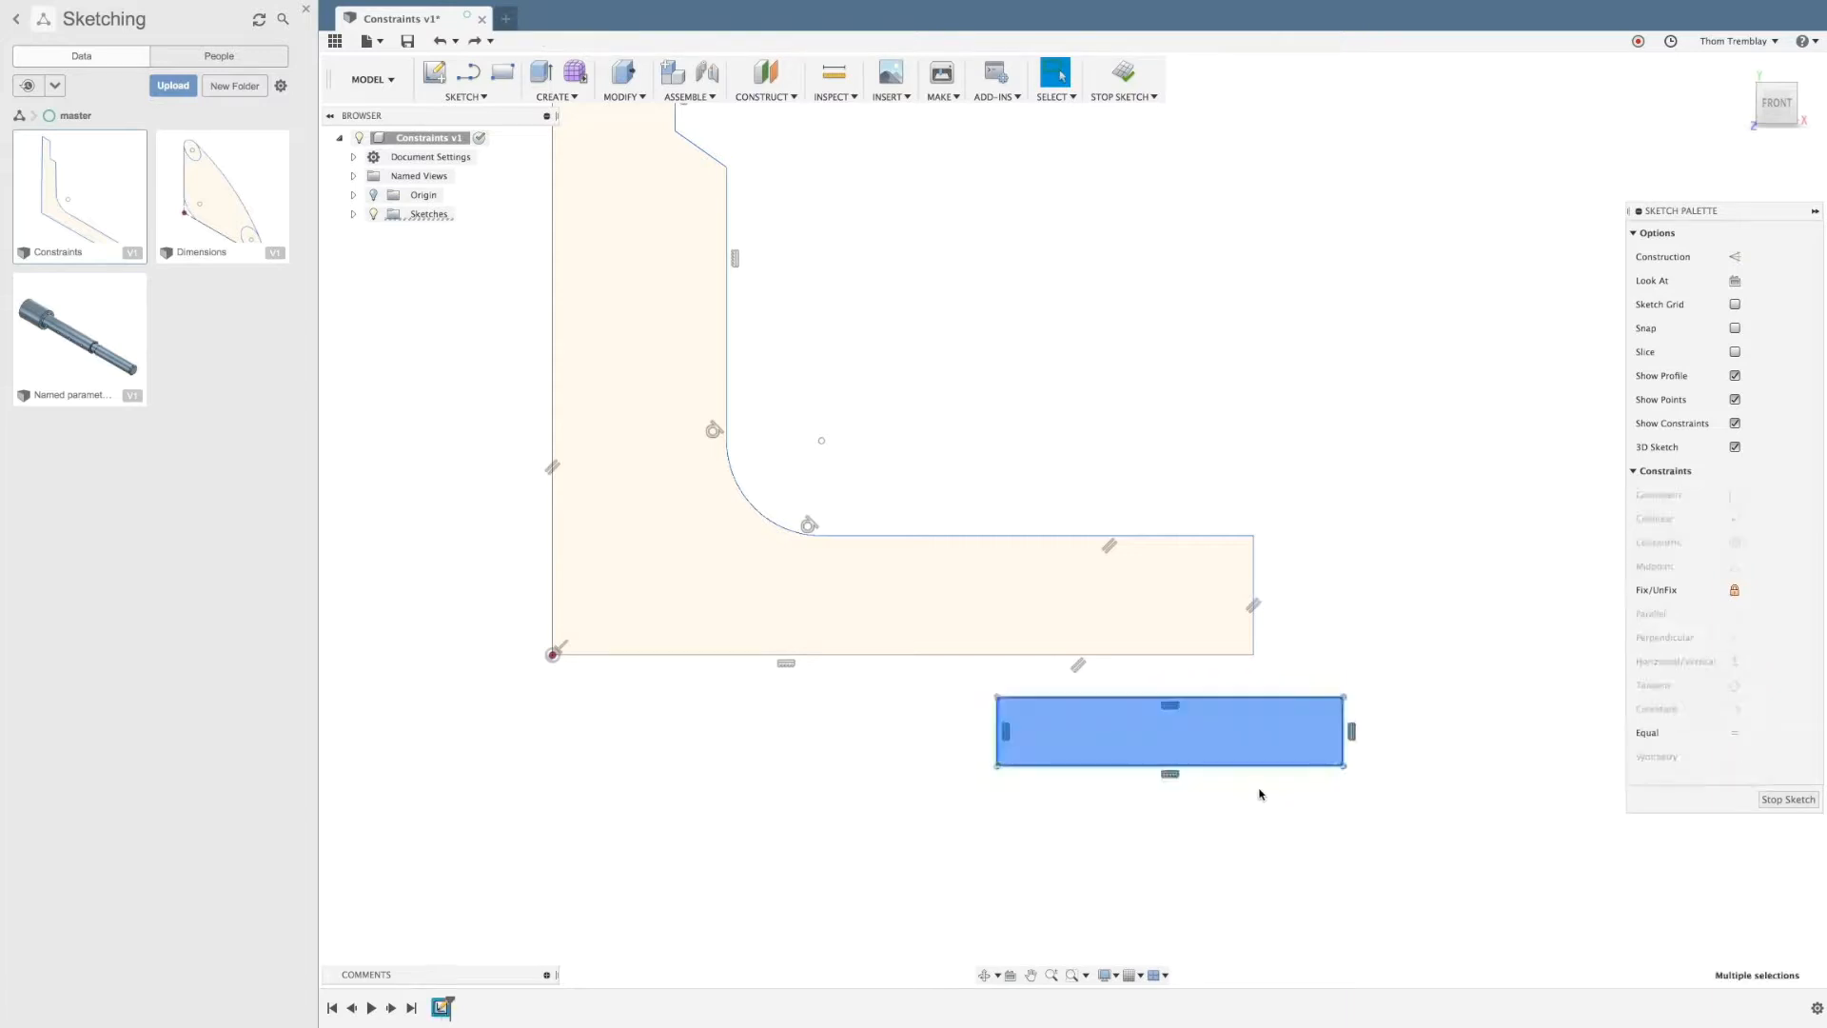
pyautogui.moveTo(1268, 762); pyautogui.dragTo(1011, 580)
pyautogui.click(1104, 774)
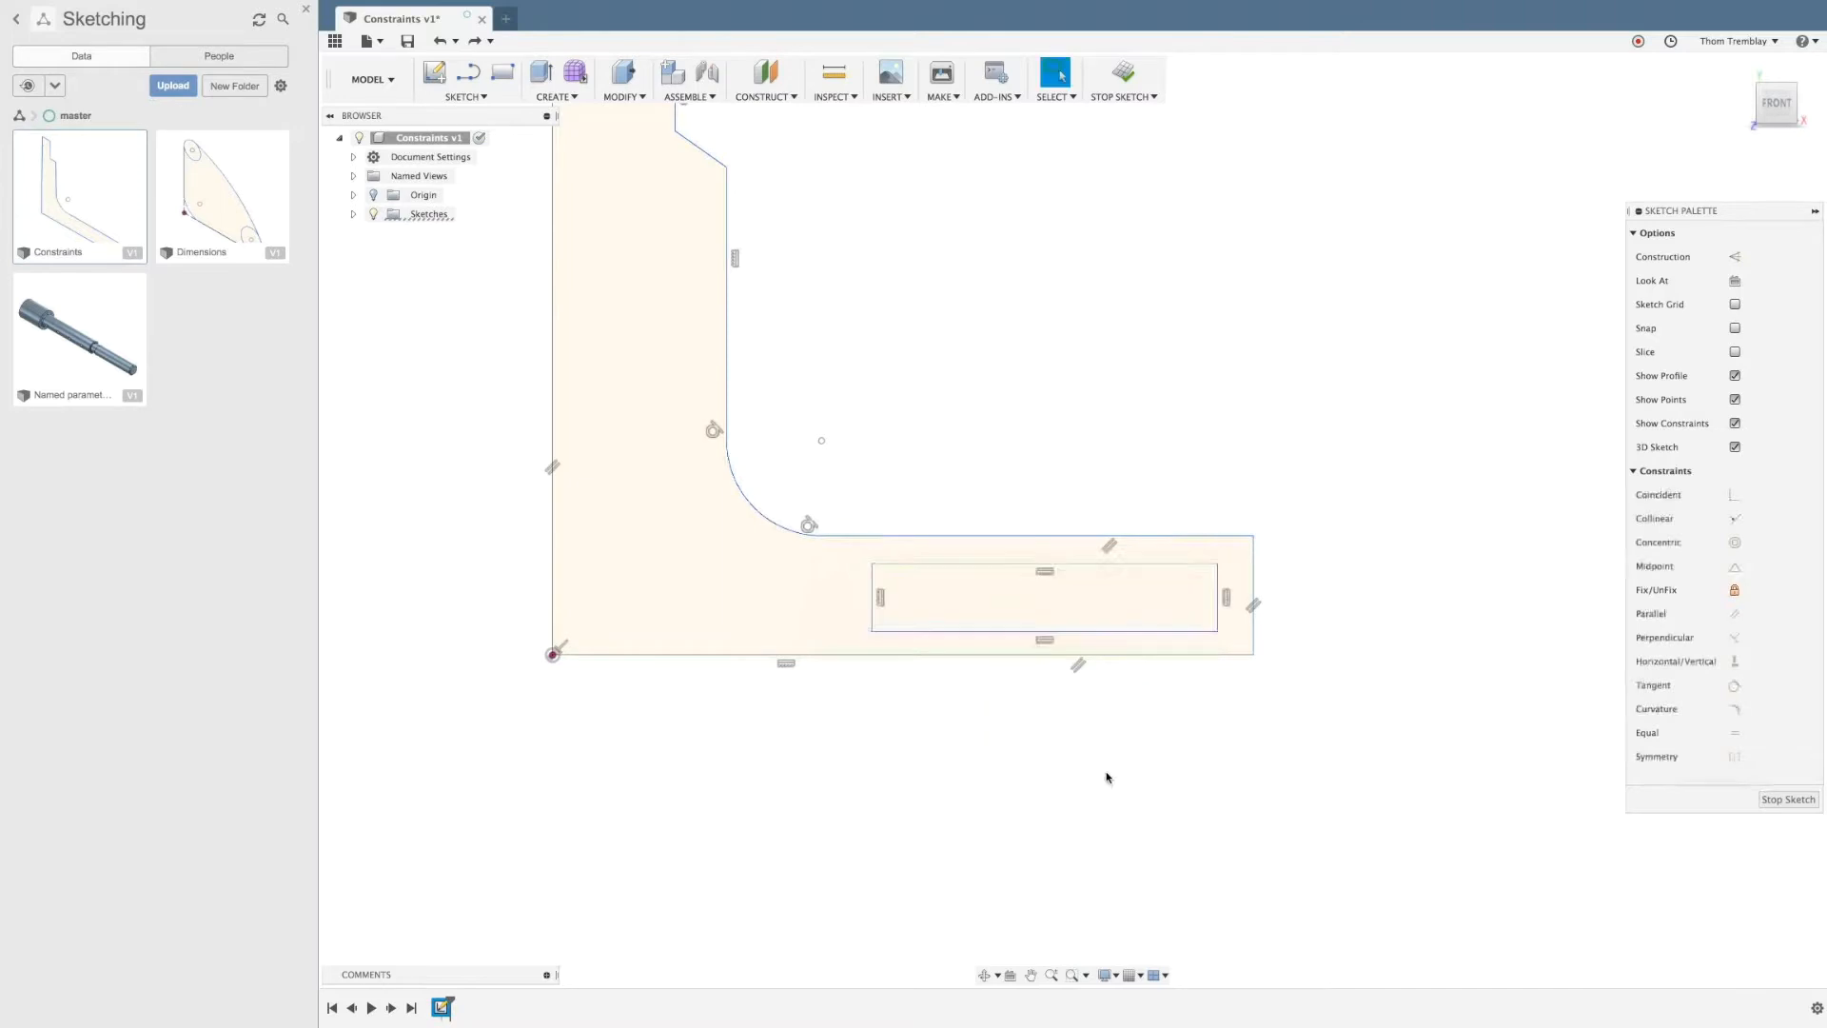
# Step: Center the rectangle in the horizontal leg with Horizontal/Vertical constraints between its right and upper edge midpoints and the leg's matching edge midpoints
pyautogui.click(1734, 661)
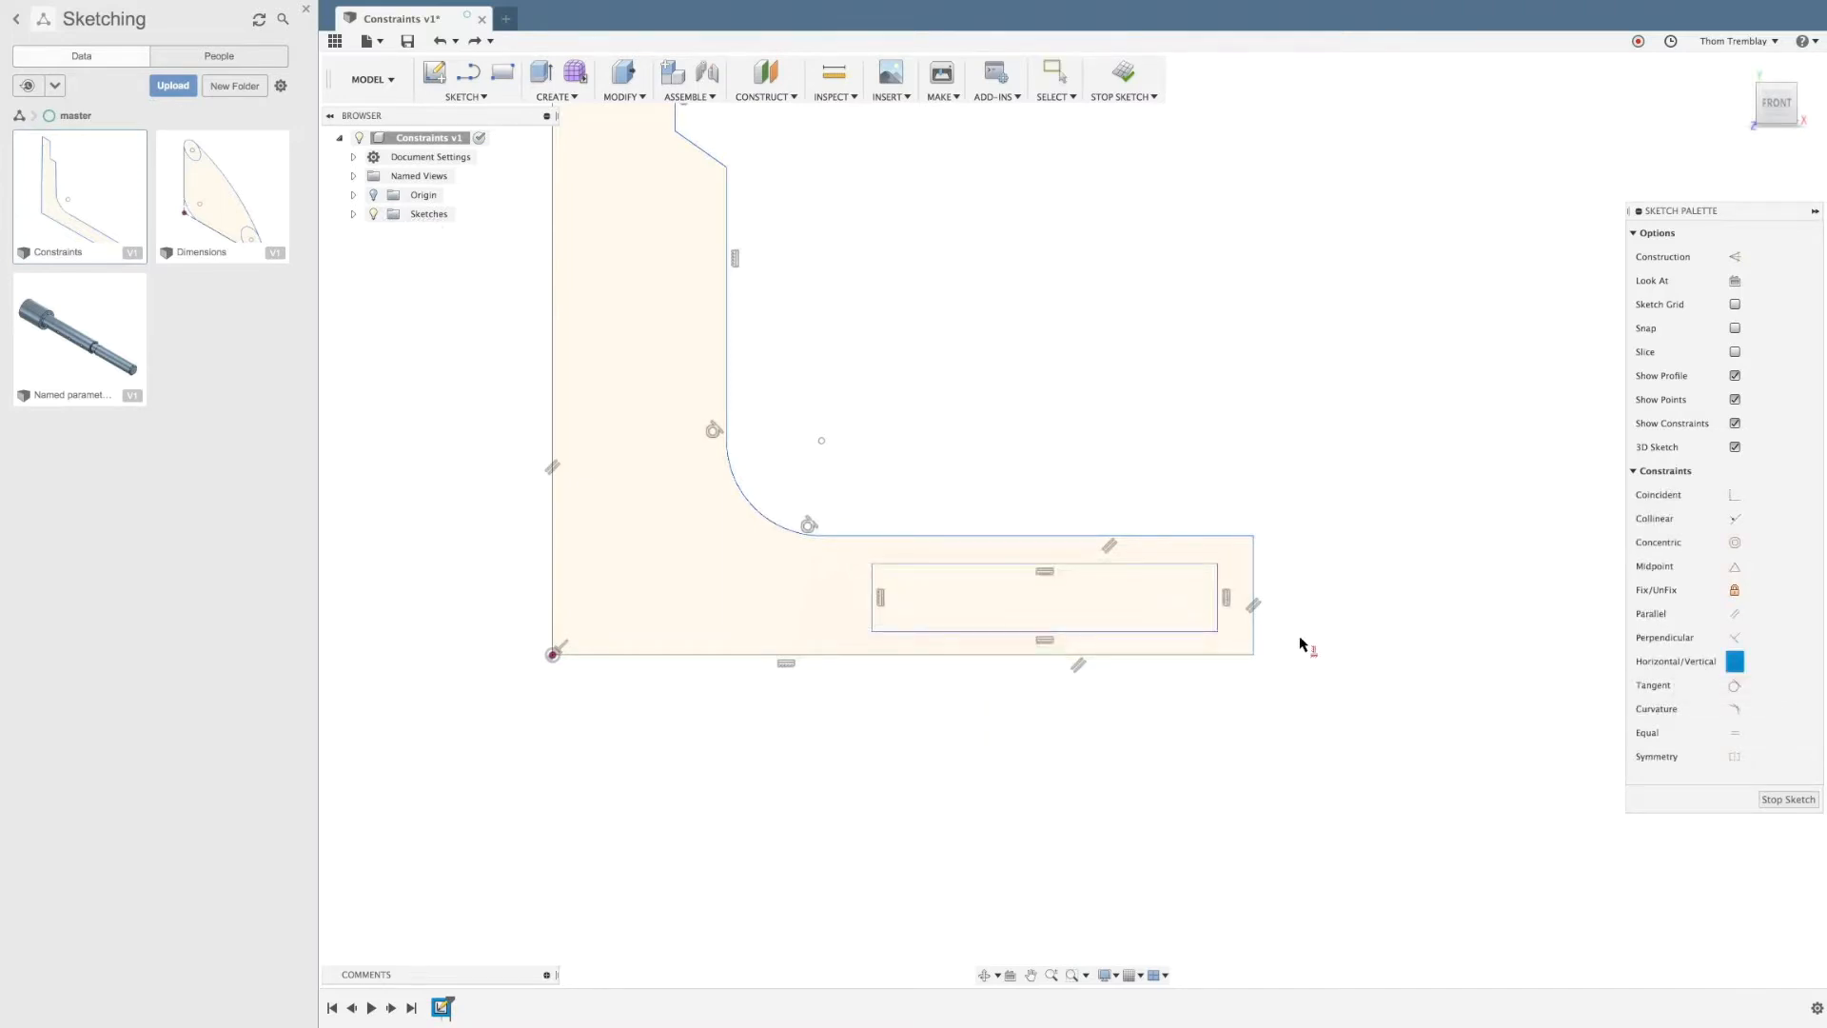
pyautogui.click(1254, 596)
pyautogui.click(1218, 597)
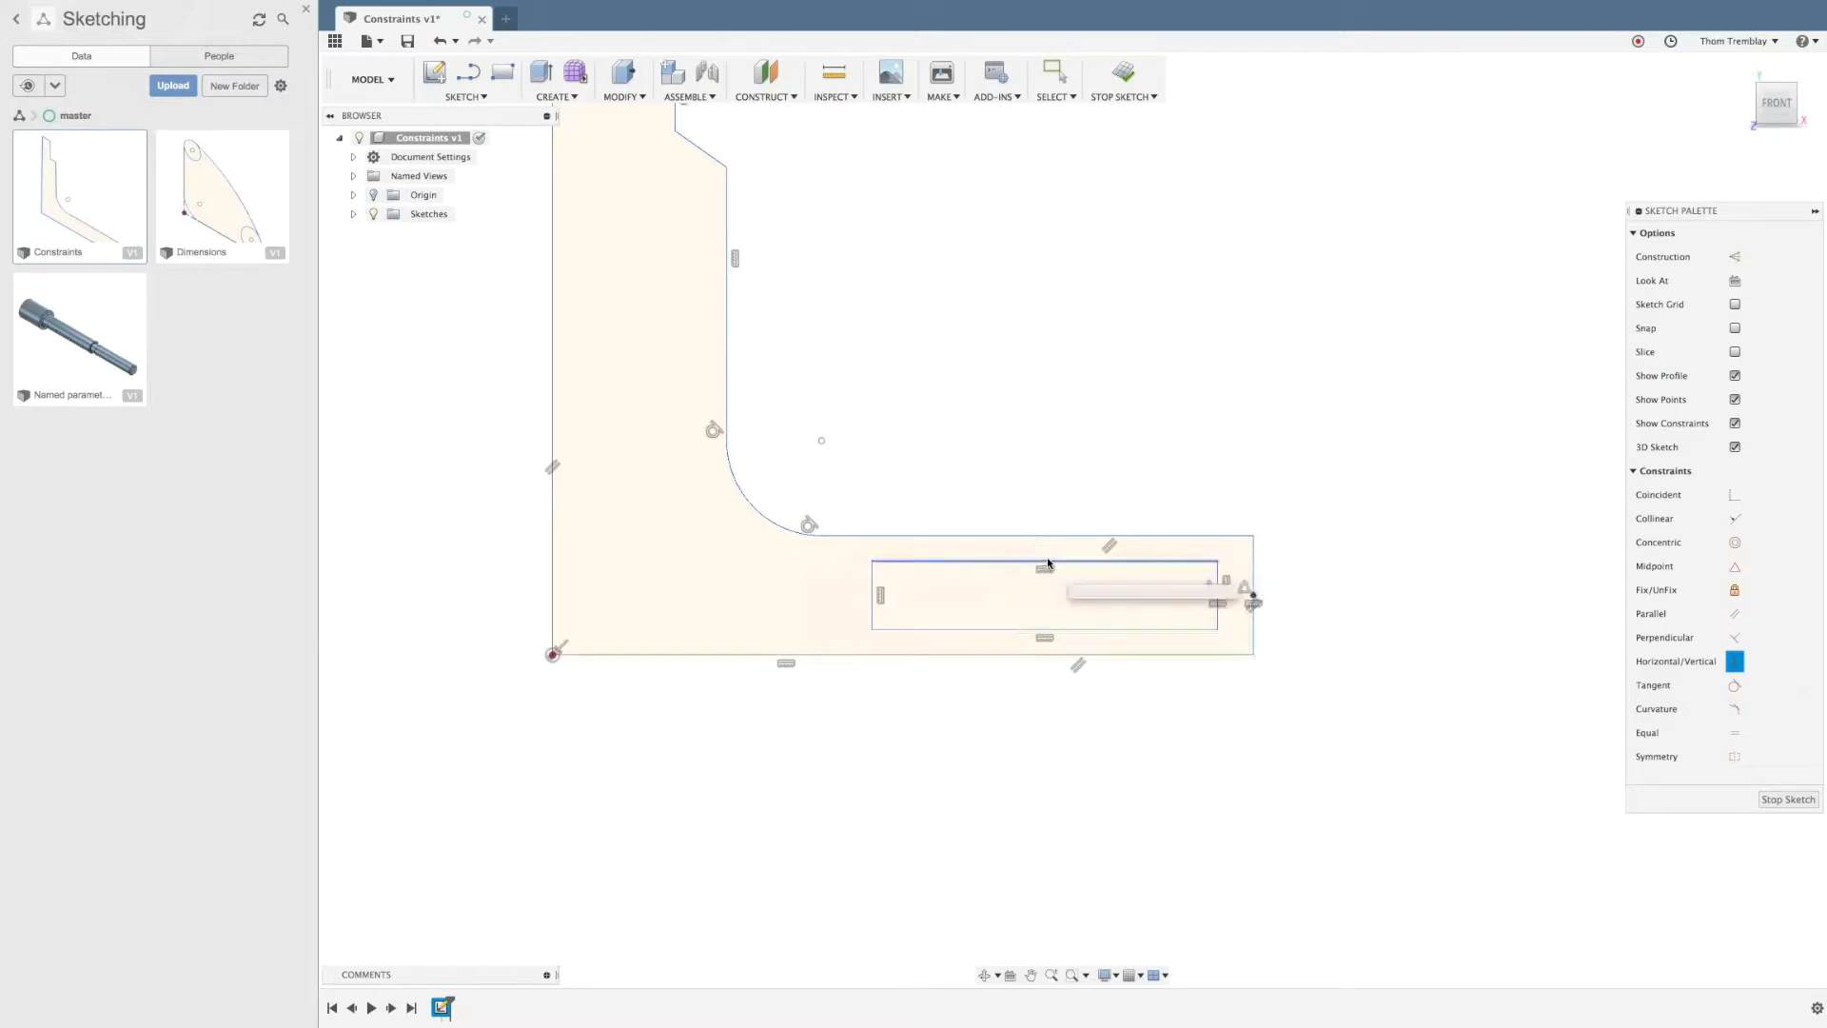
pyautogui.click(1046, 559)
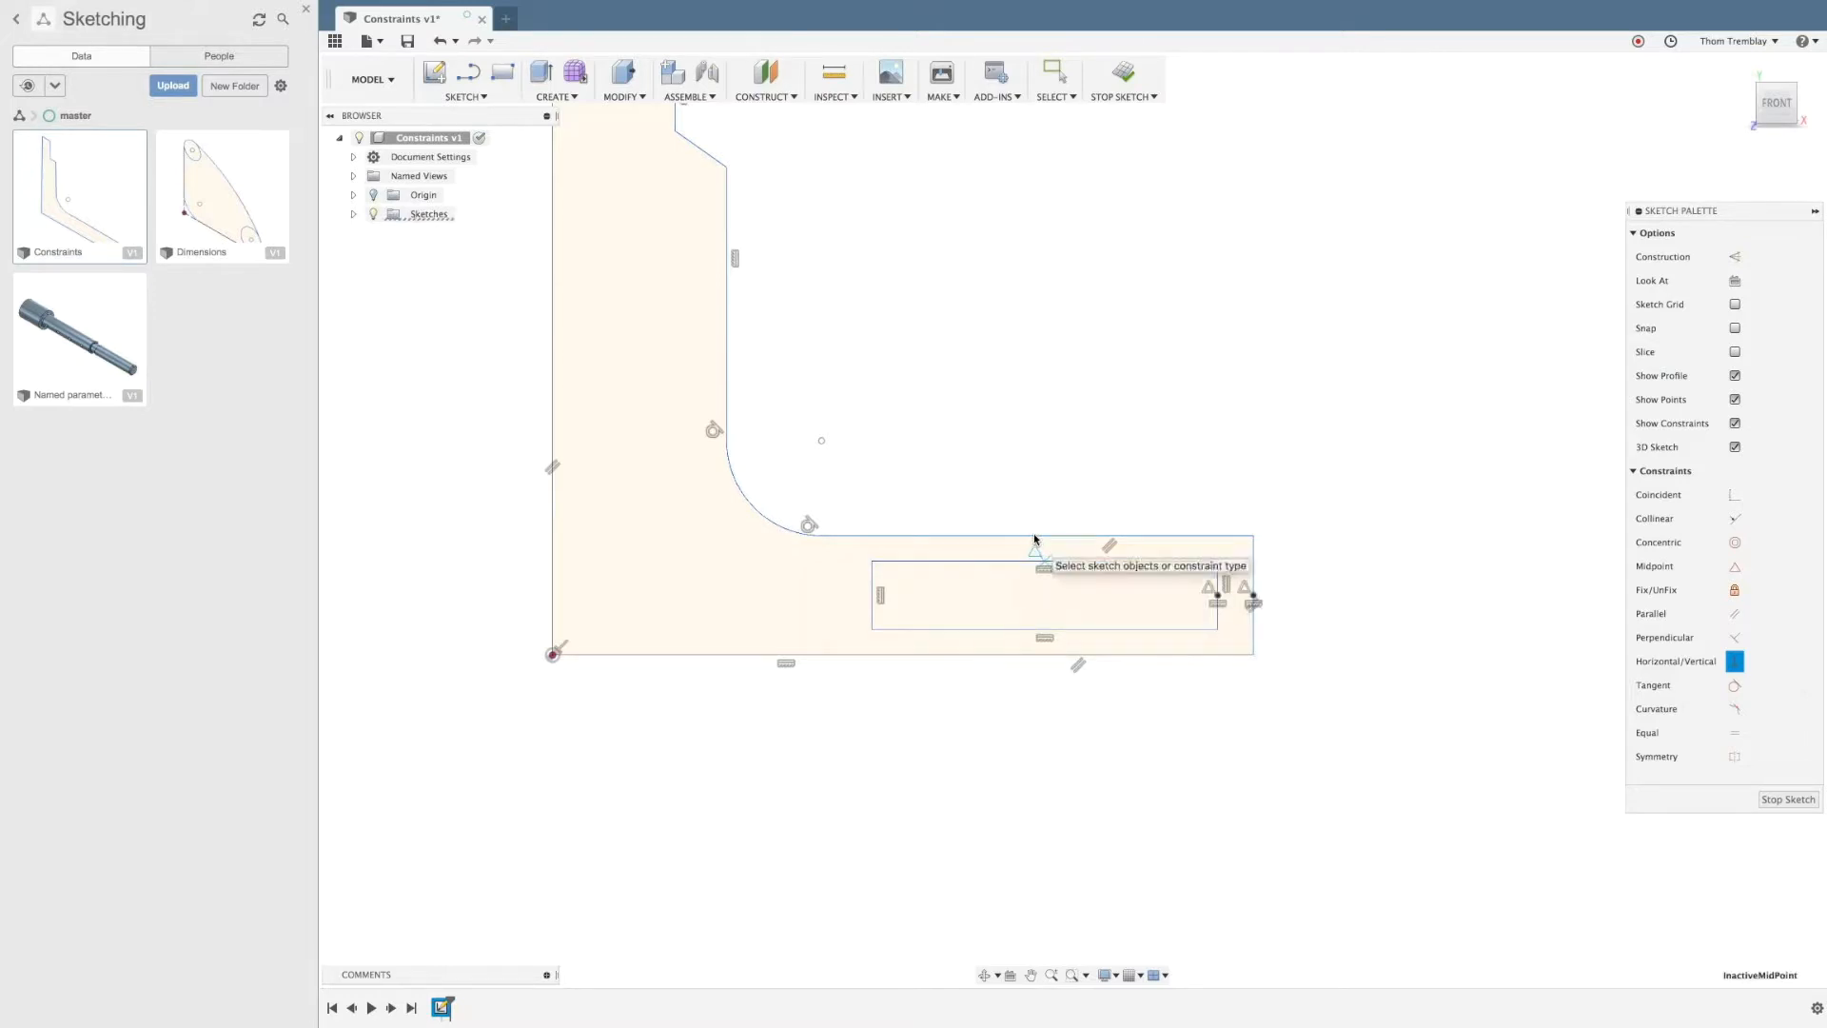
pyautogui.click(1037, 535)
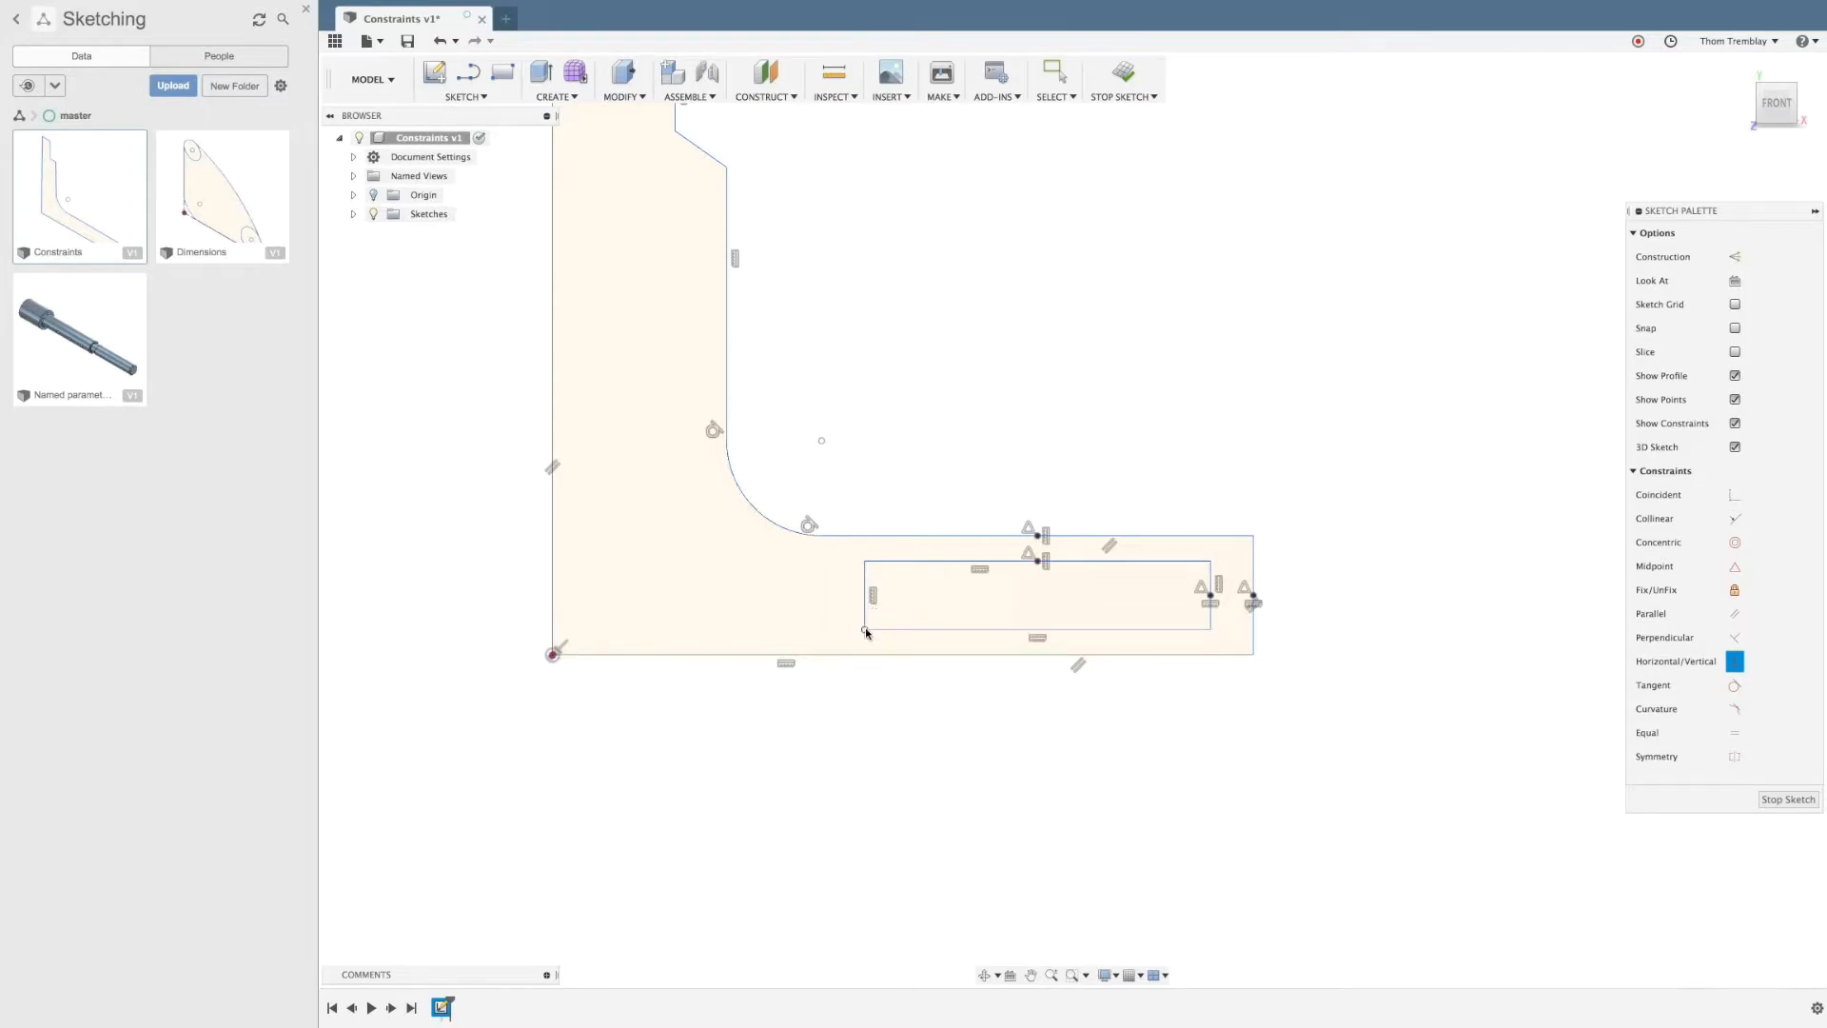
pyautogui.press('Escape')
# Step: Test the rectangle's centering by moving its lower-left corner, the leg's end corner and the leg's upper edge
pyautogui.moveTo(865, 630)
pyautogui.mouseDown()
pyautogui.moveTo(883, 626)
pyautogui.moveTo(837, 635)
pyautogui.moveTo(880, 652)
pyautogui.moveTo(946, 609)
pyautogui.moveTo(964, 635)
pyautogui.moveTo(828, 632)
pyautogui.moveTo(867, 628)
pyautogui.mouseUp()
pyautogui.moveTo(1252, 657); pyautogui.dragTo(1336, 712)
pyautogui.moveTo(1071, 537)
pyautogui.mouseDown()
pyautogui.moveTo(1075, 451)
pyautogui.moveTo(1071, 559)
pyautogui.mouseUp()
pyautogui.click(1235, 773)
# Step: Apply an Equal constraint between the horizontal leg's end edge and the vertical leg's top edge
pyautogui.scroll(-3, 1235, 773)
pyautogui.moveTo(1166, 493)
pyautogui.mouseDown(button='middle')
pyautogui.moveTo(1117, 526)
pyautogui.moveTo(1235, 525)
pyautogui.mouseUp(button='middle')
pyautogui.click(1733, 733)
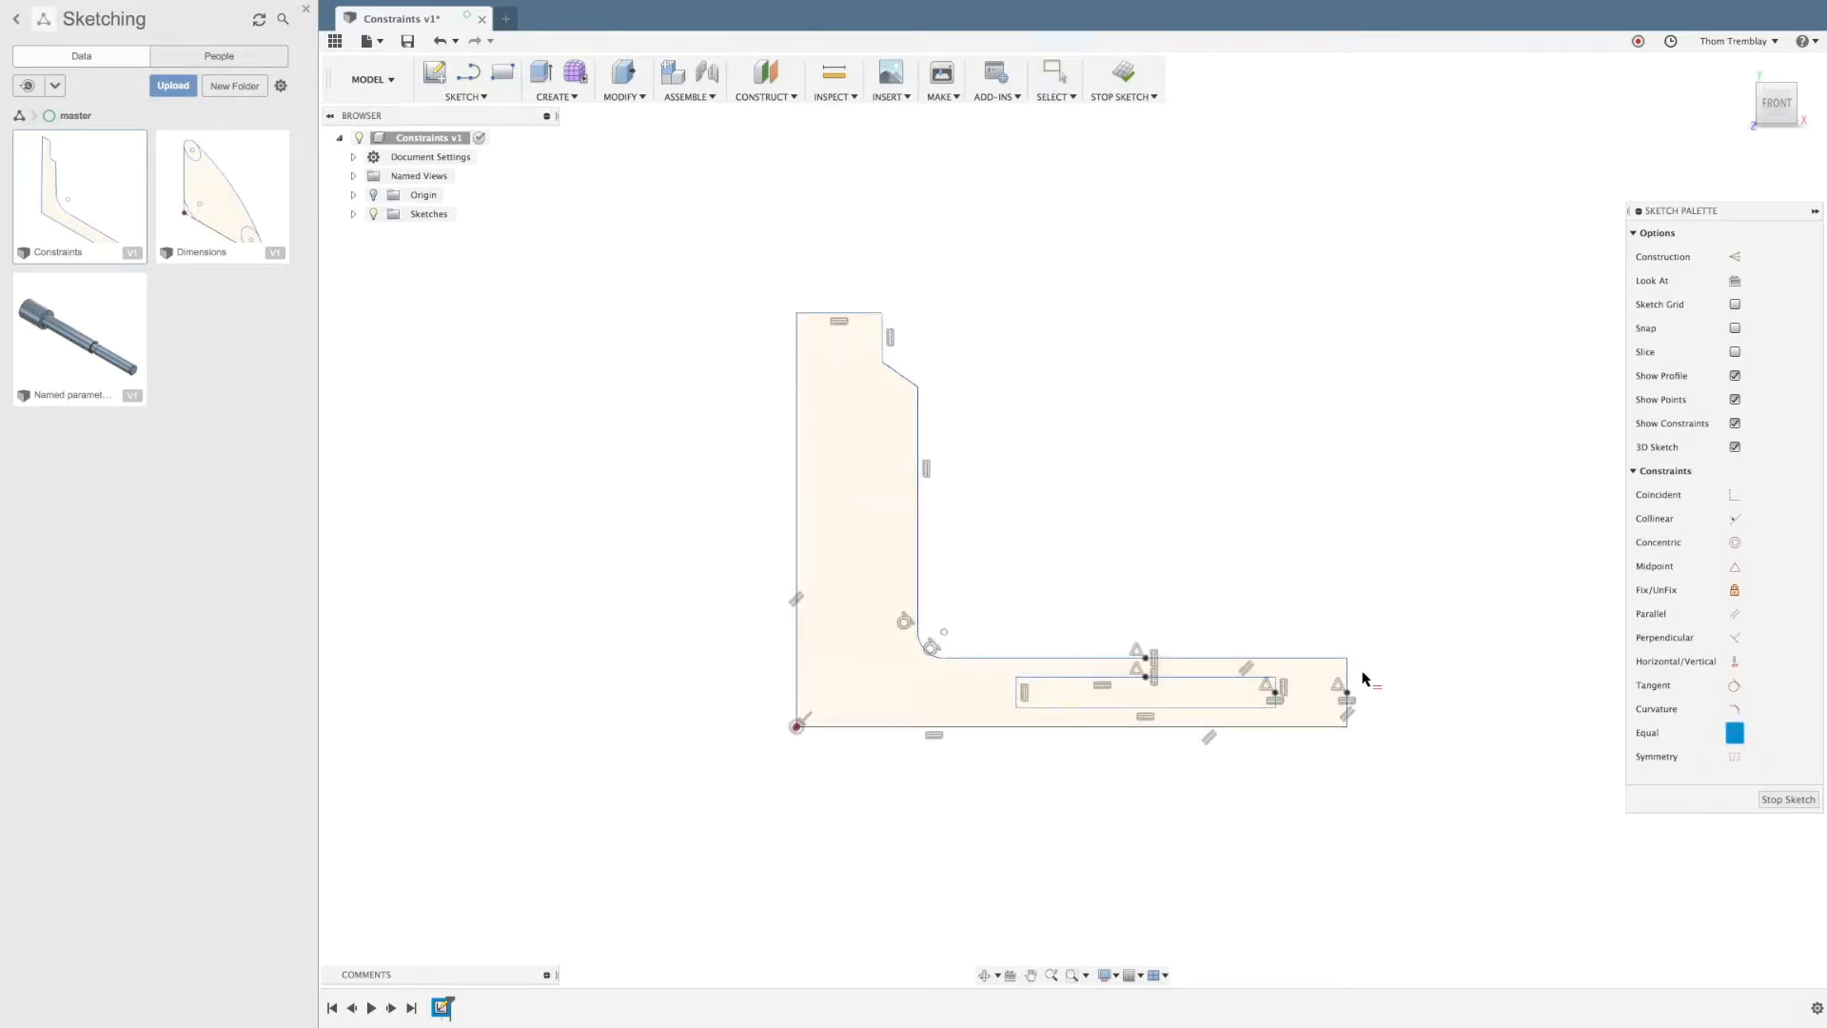
pyautogui.click(817, 315)
pyautogui.press('Escape')
# Step: Move the upper end of the vertical leg to test the Equal constraint, and clear the selection
pyautogui.moveTo(866, 334); pyautogui.dragTo(873, 335)
pyautogui.click(967, 339)
pyautogui.scroll(1, 1001, 535)
pyautogui.scroll(2, 1018, 558)
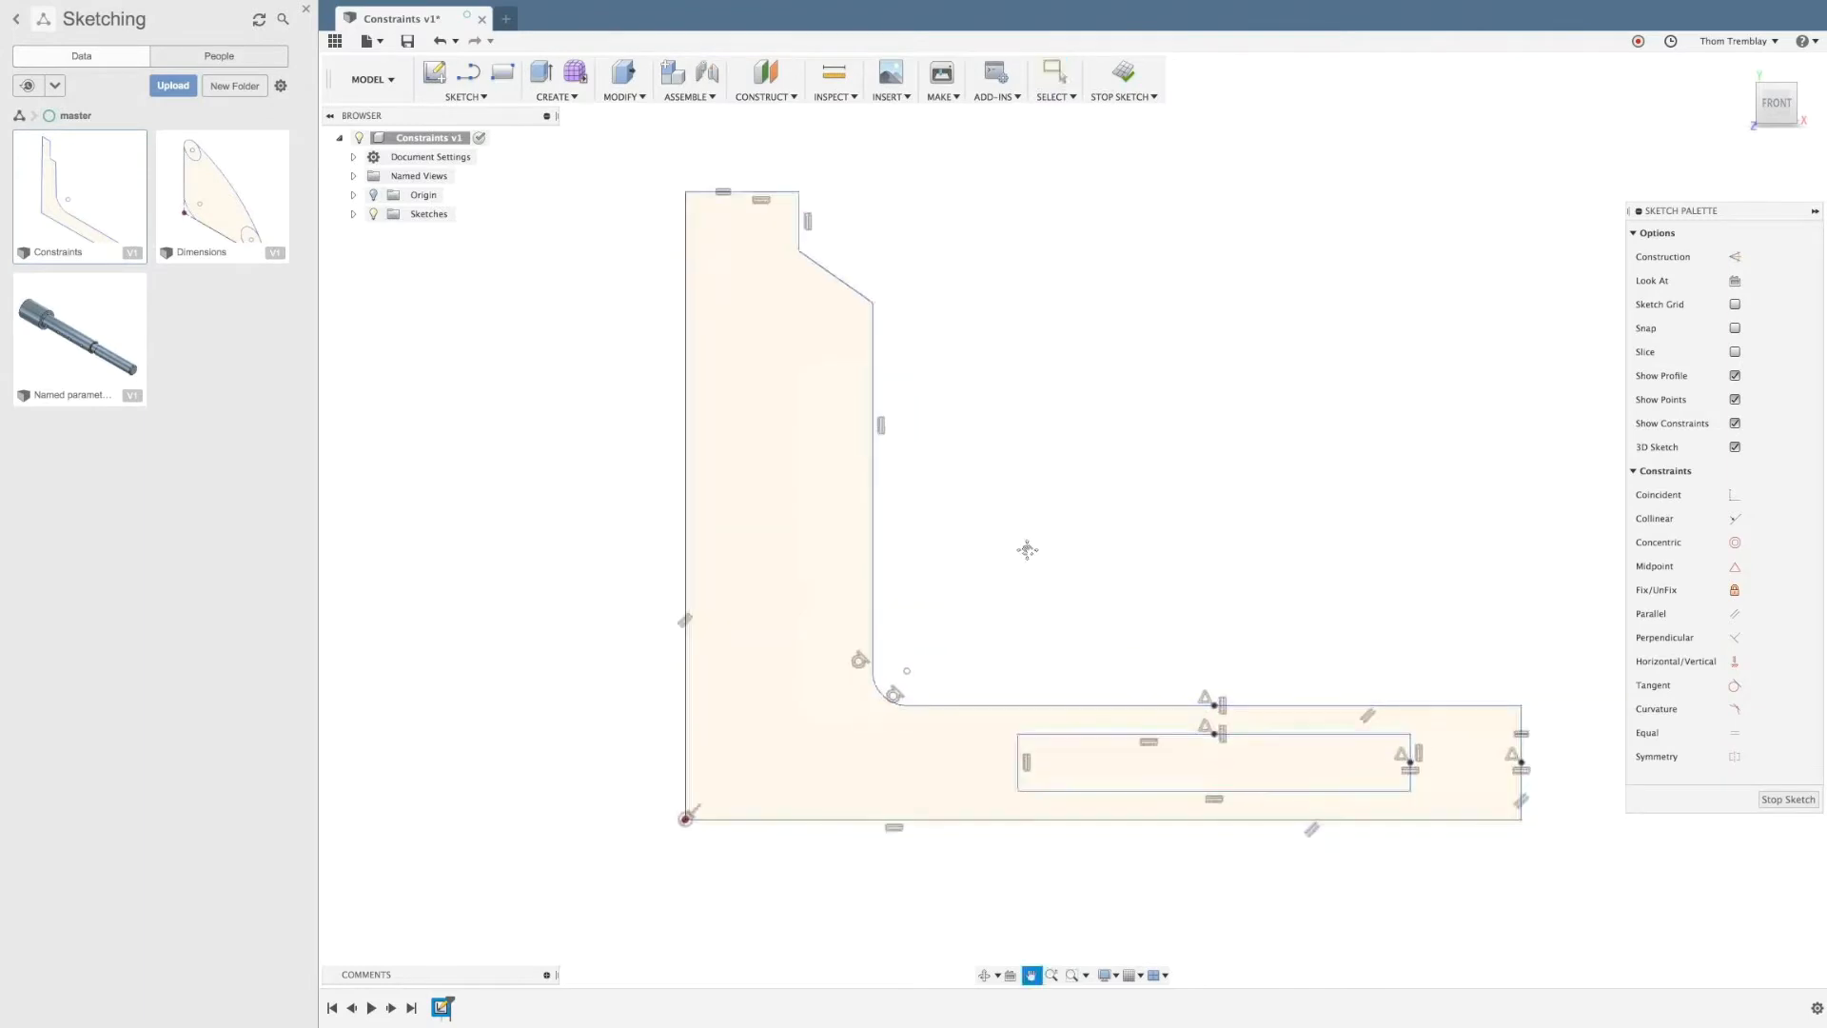
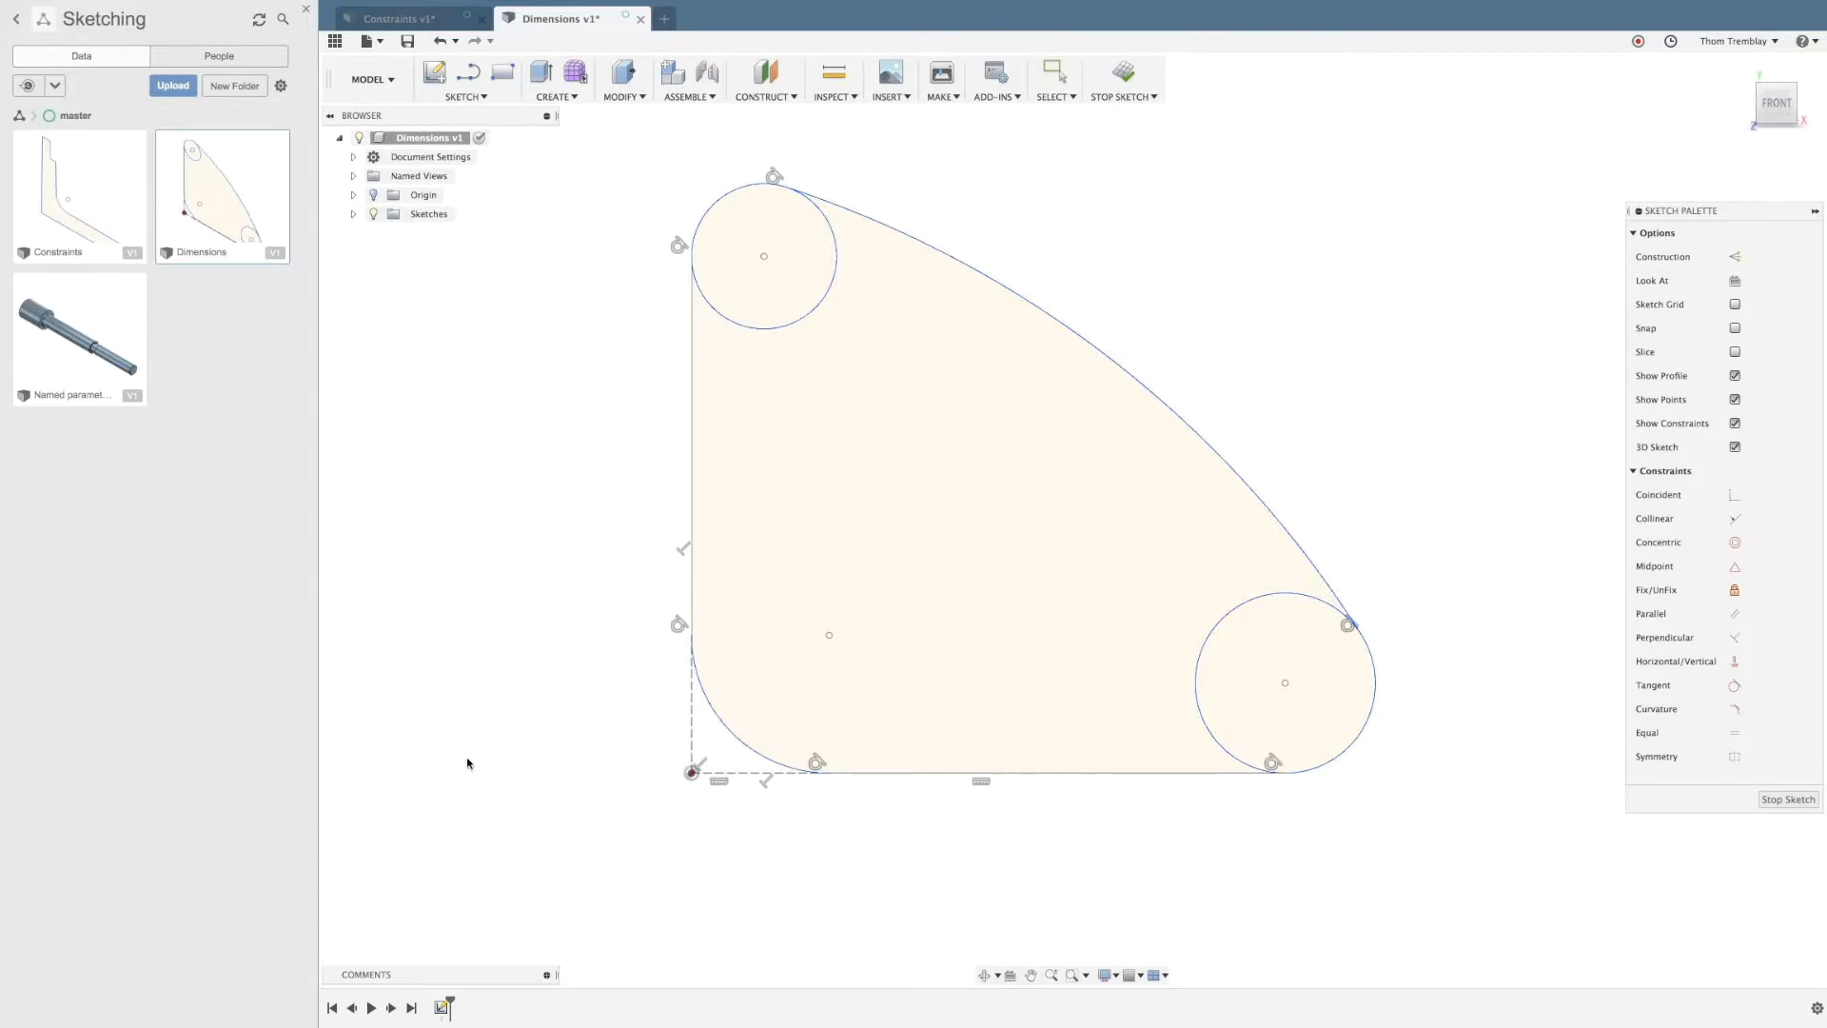
# Step: Dimension the rounded corner near the sketch origin with a radius of 16 mm
pyautogui.click(723, 732)
pyautogui.click(612, 763)
pyautogui.write('16')
pyautogui.press('Return')
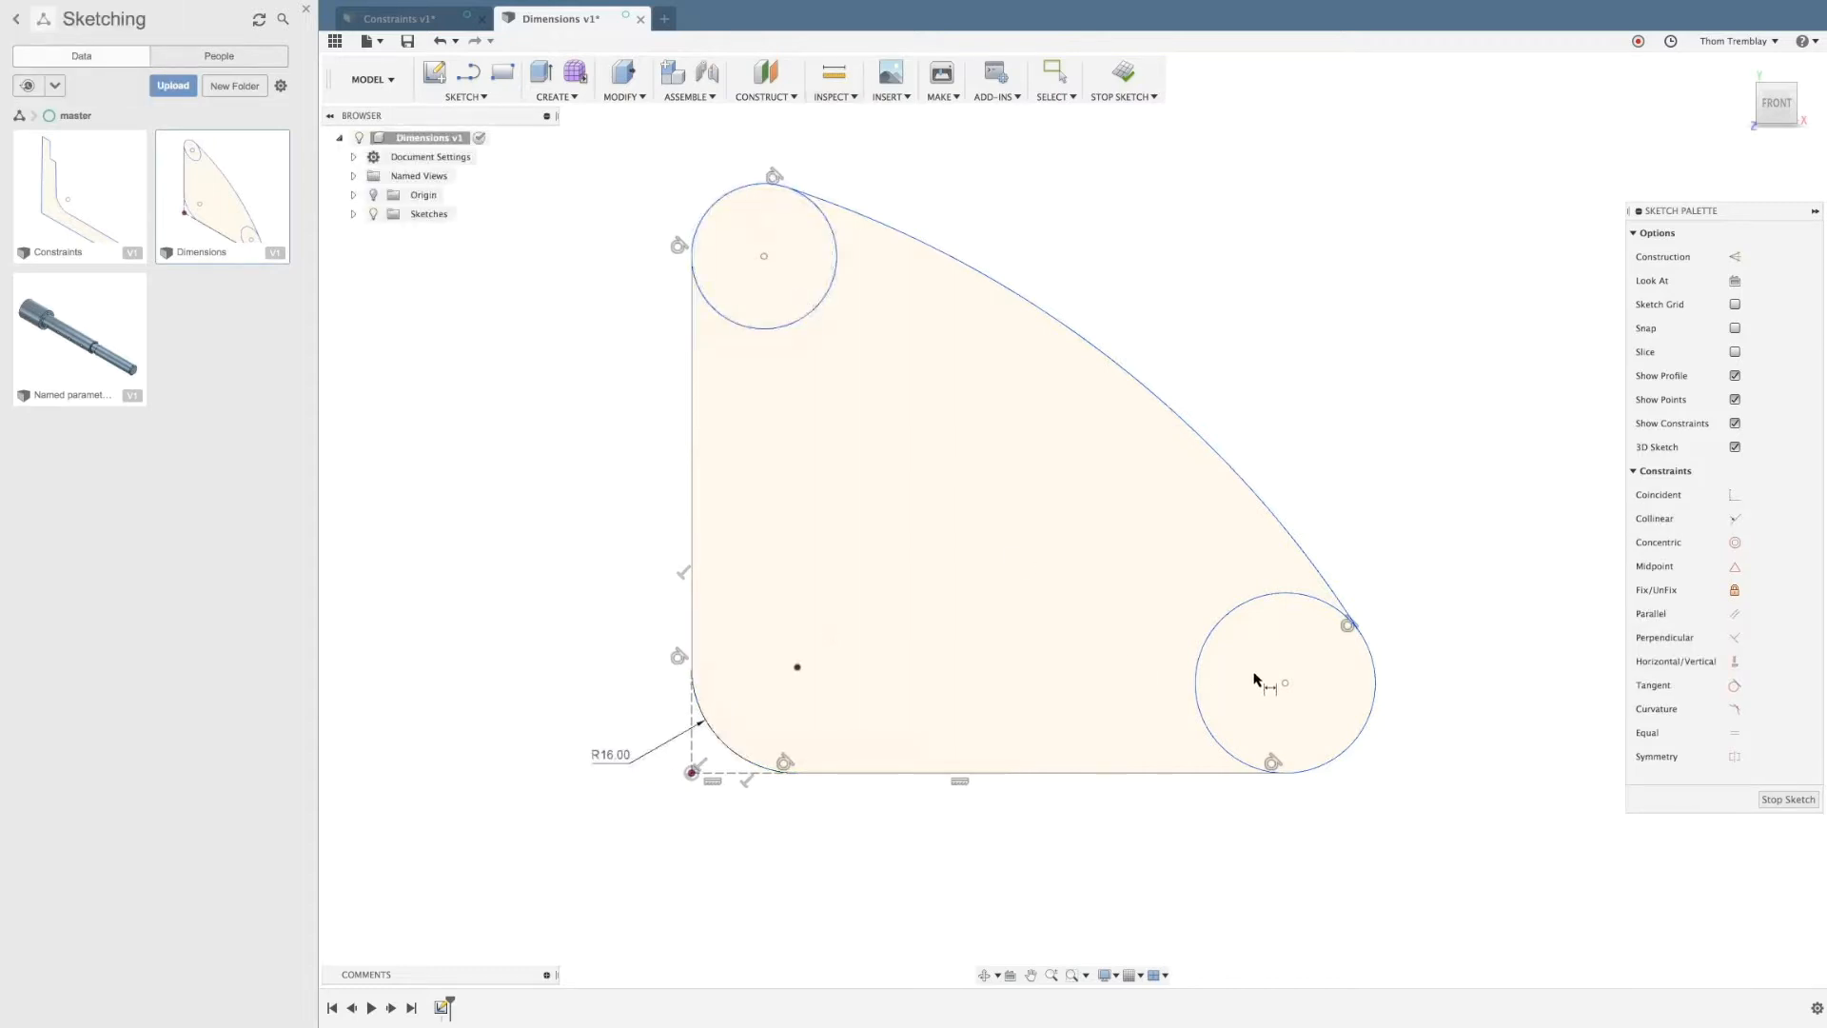
# Step: Dimension the large circle at the profile's lower-right corner with a diameter of 30 mm
pyautogui.click(1215, 643)
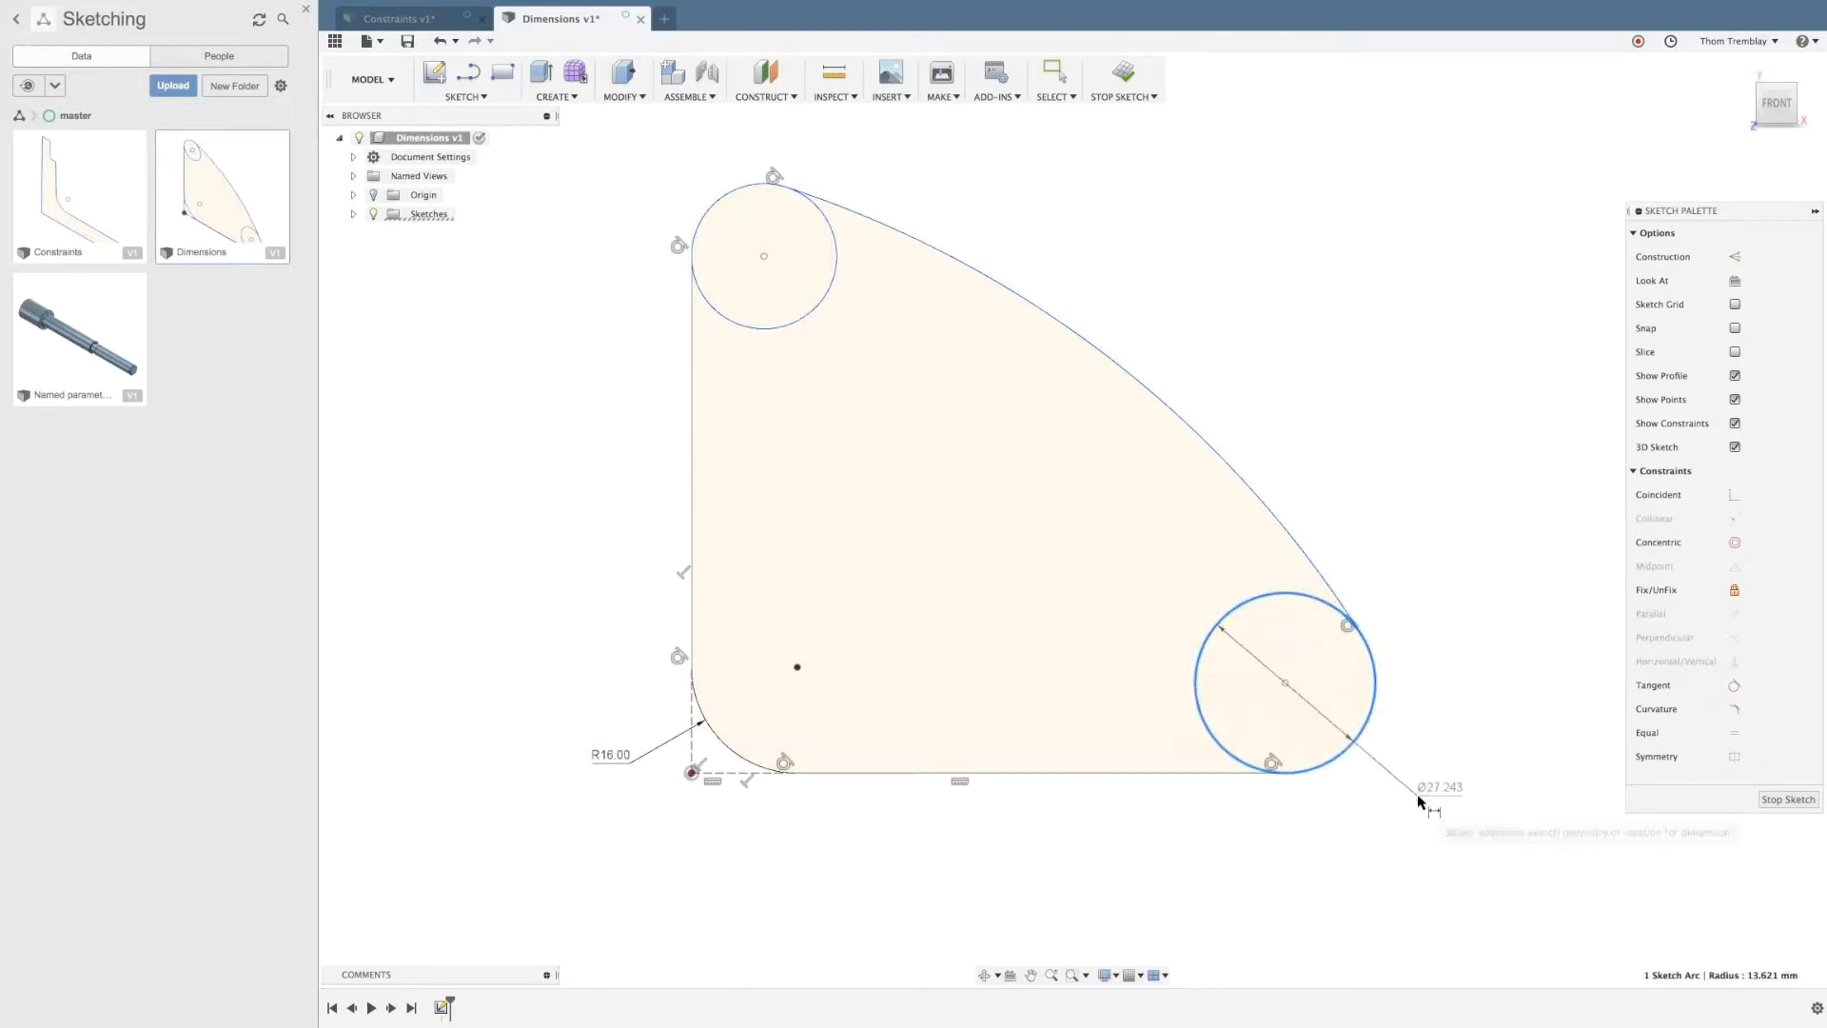
pyautogui.click(1418, 801)
pyautogui.write('30')
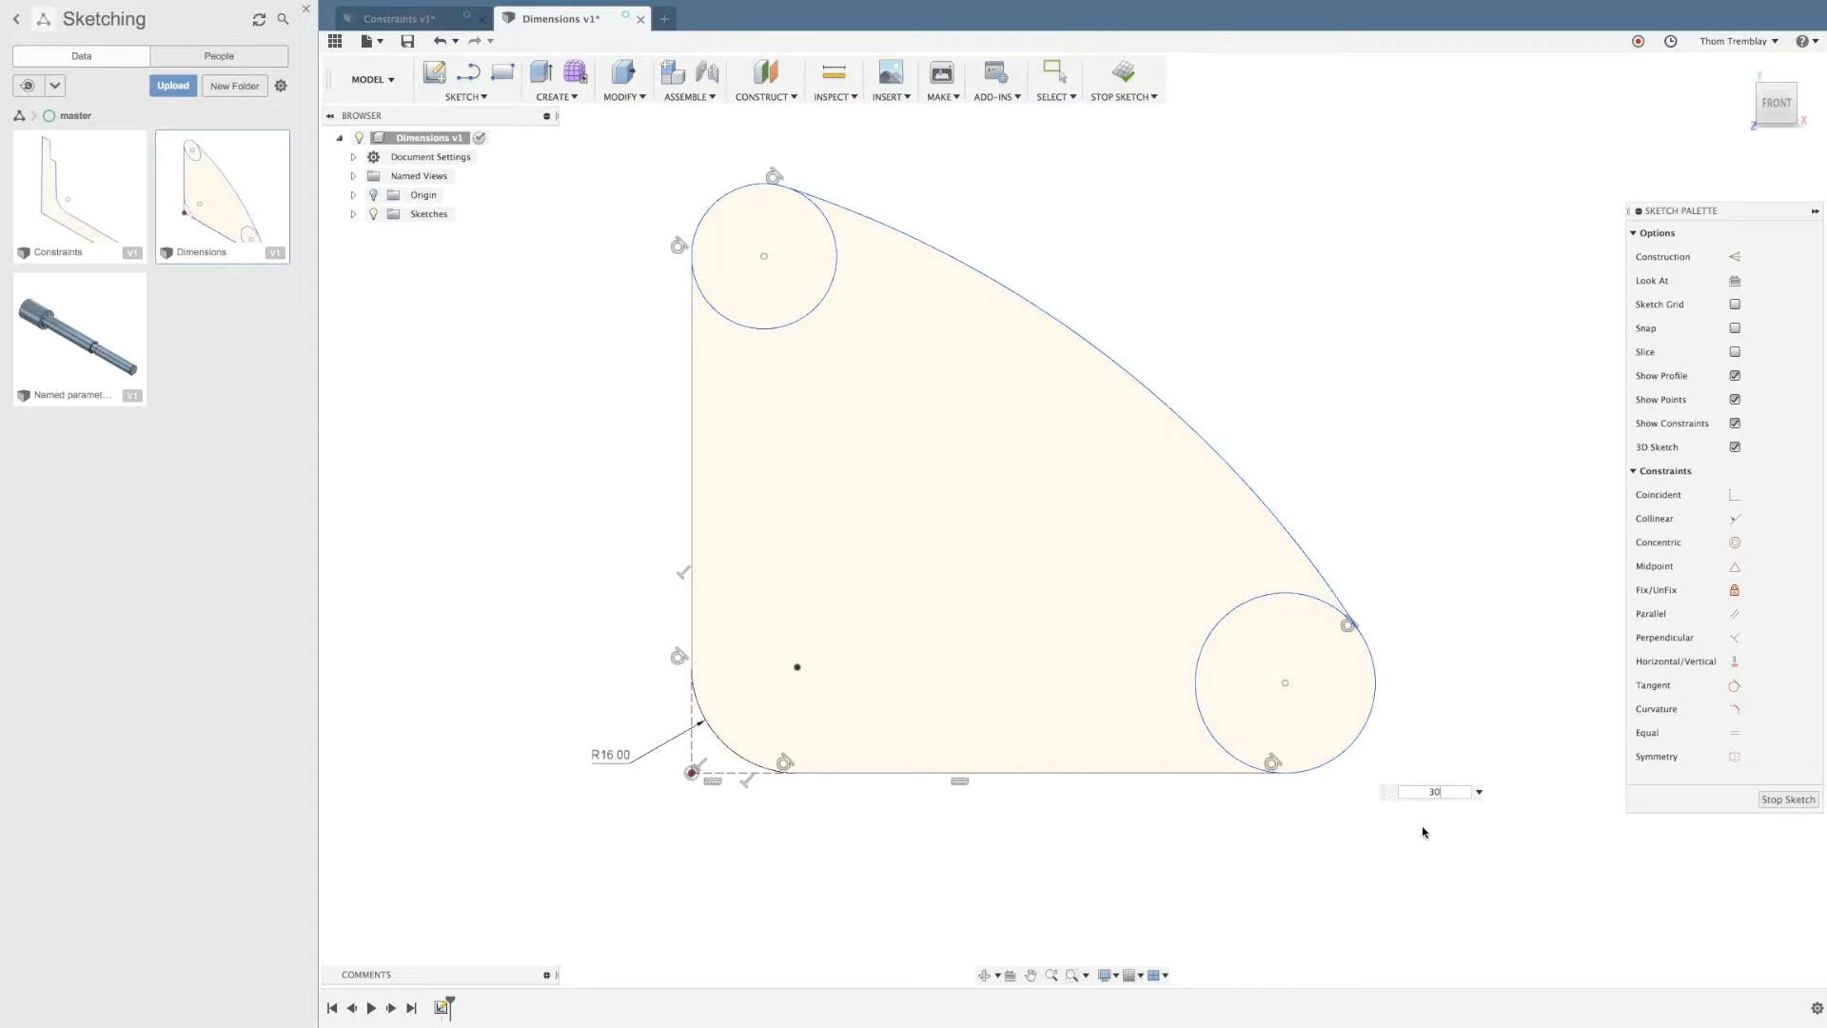
pyautogui.press('Return')
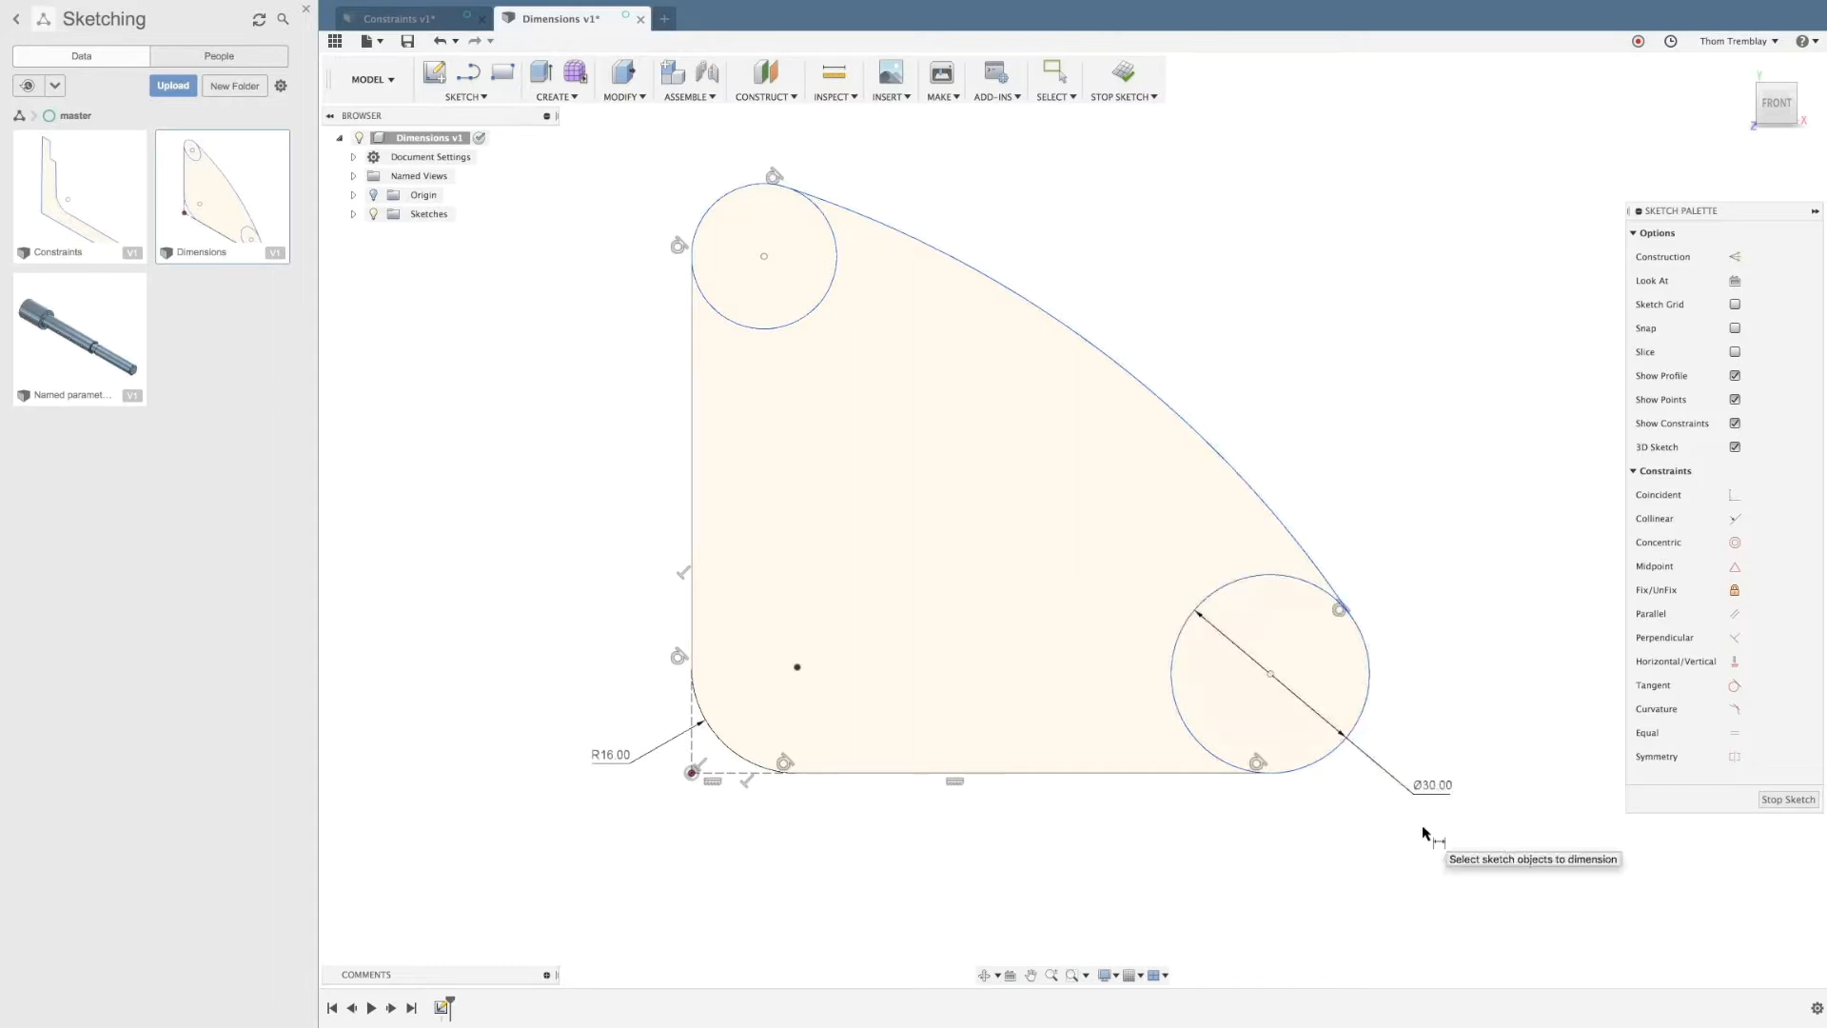
# Step: Dimension the small circle at the profile's upper corner as a radius instead of a diameter, set to 8 mm
pyautogui.click(712, 204)
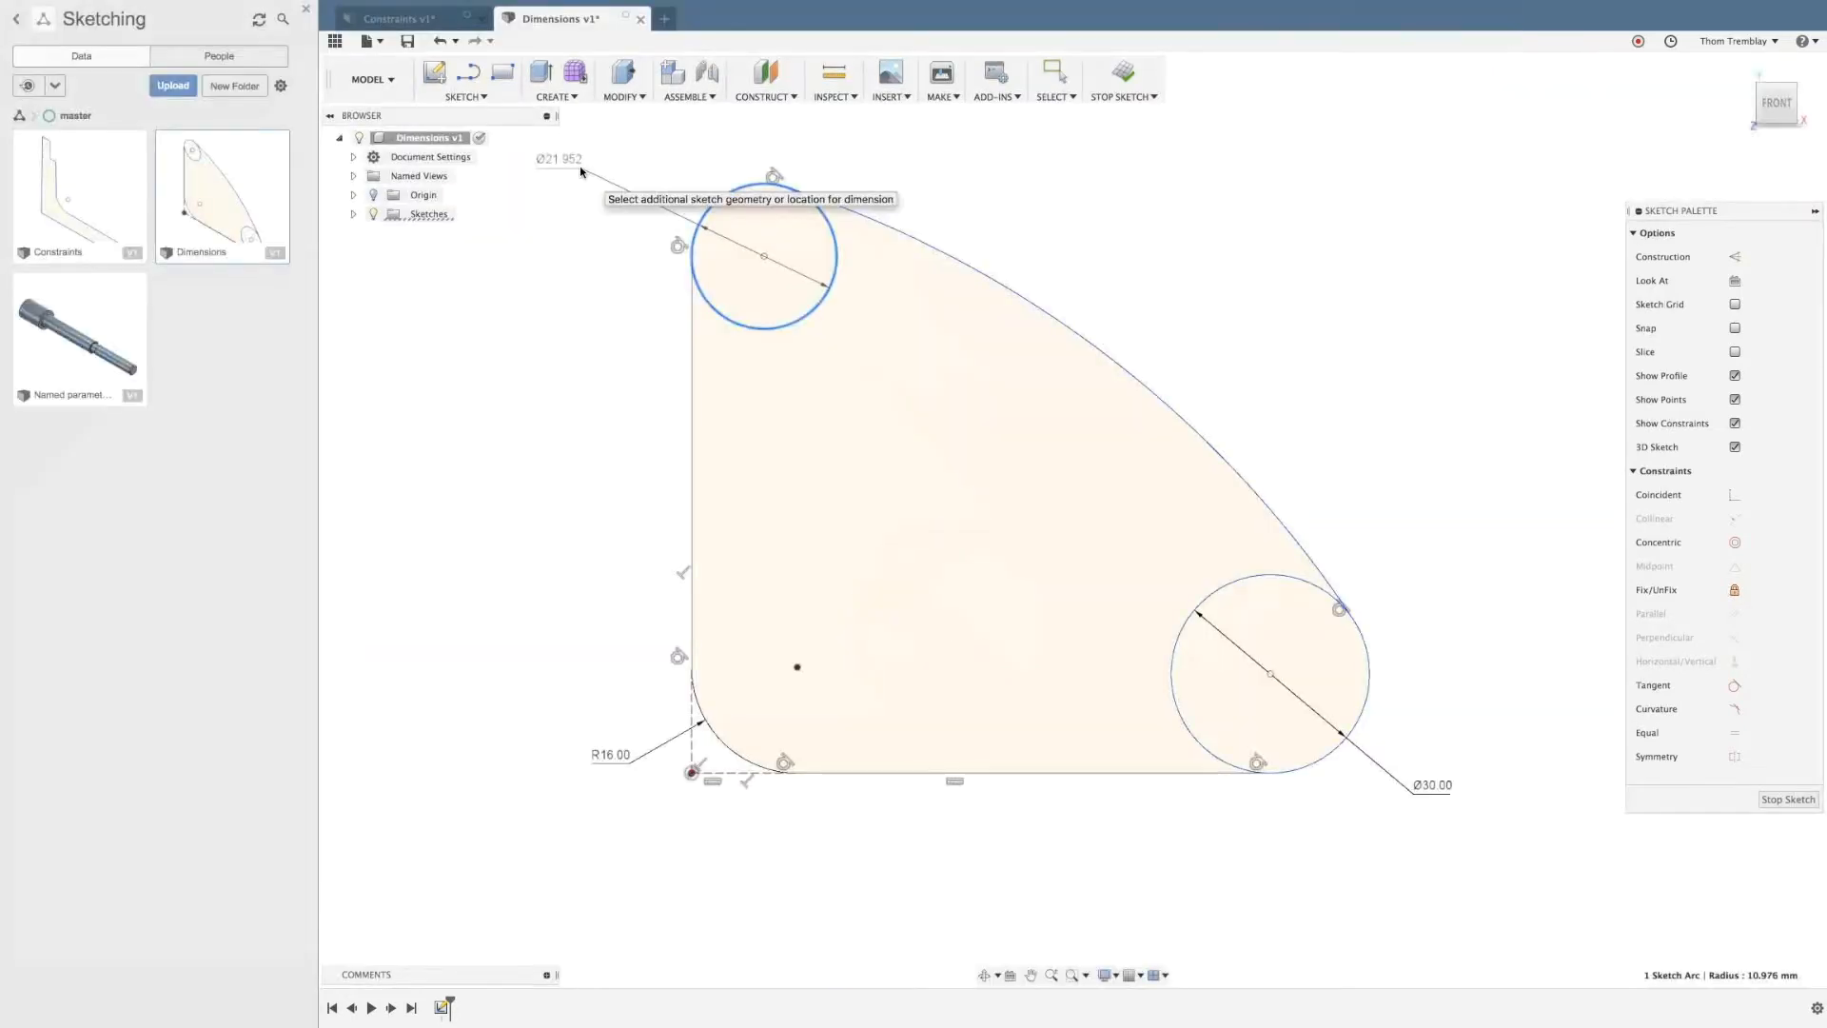
pyautogui.rightClick(581, 171)
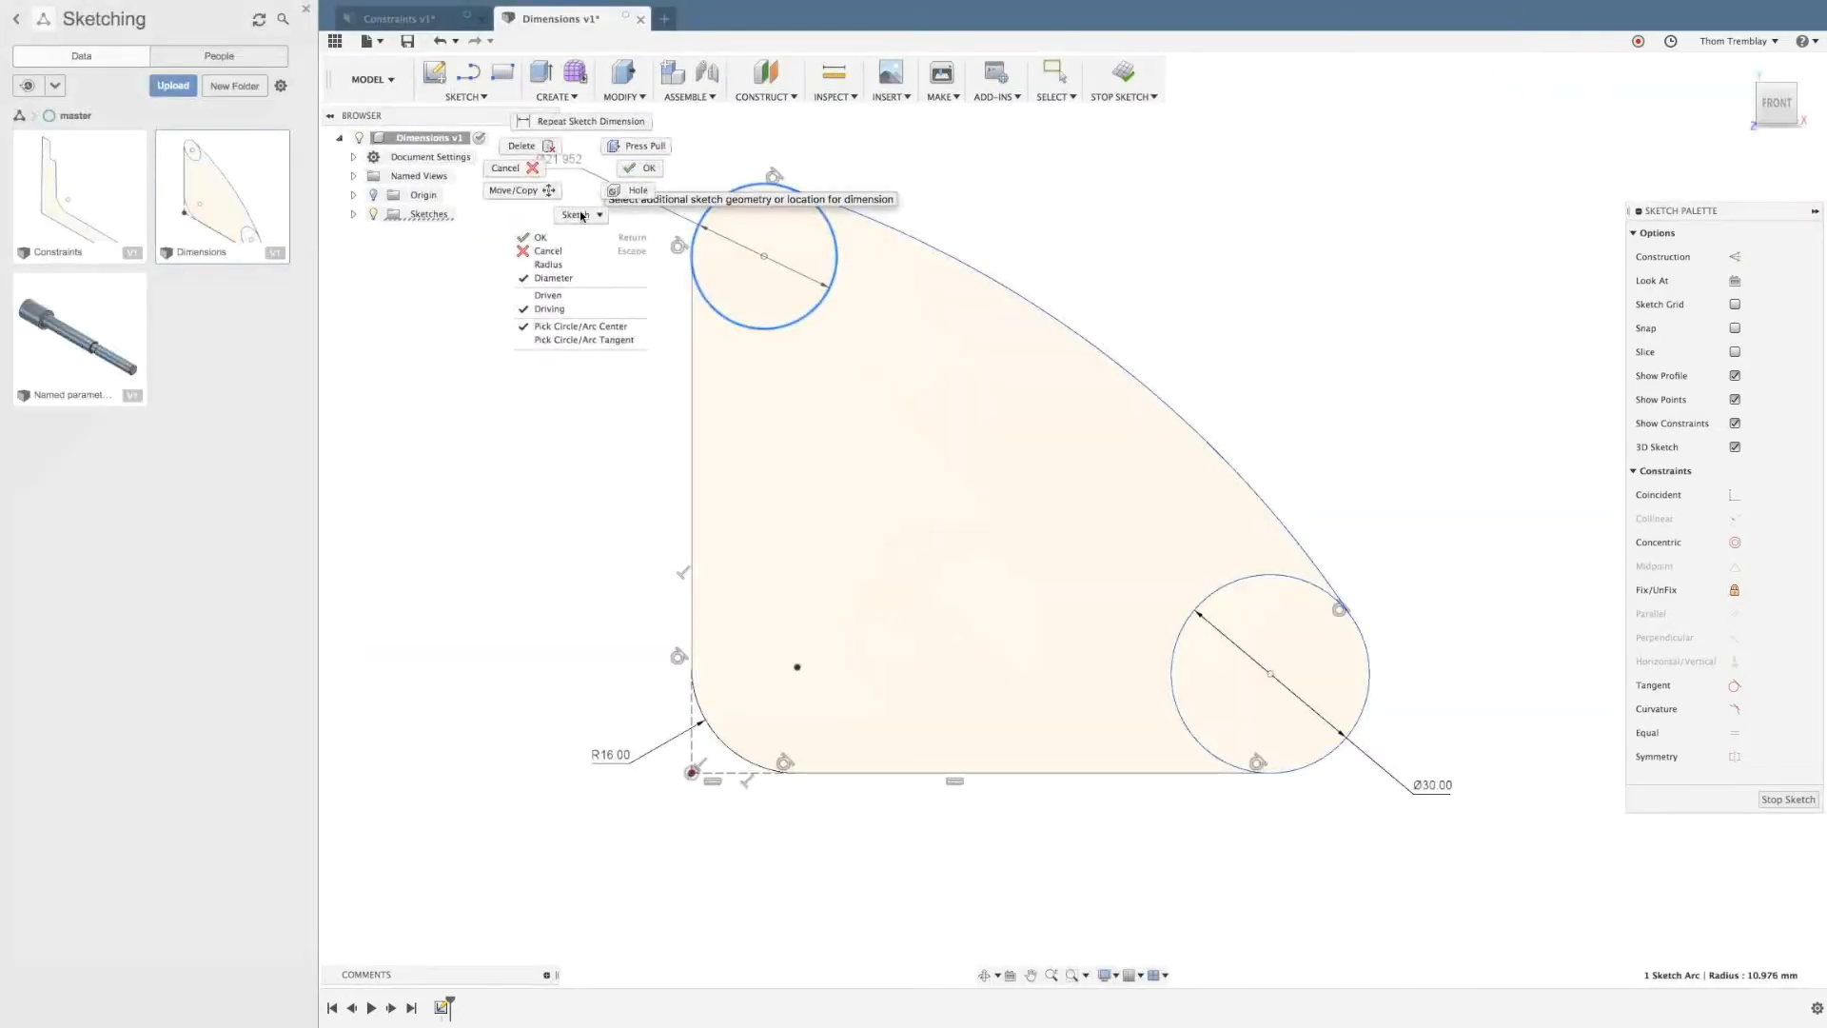
pyautogui.click(556, 265)
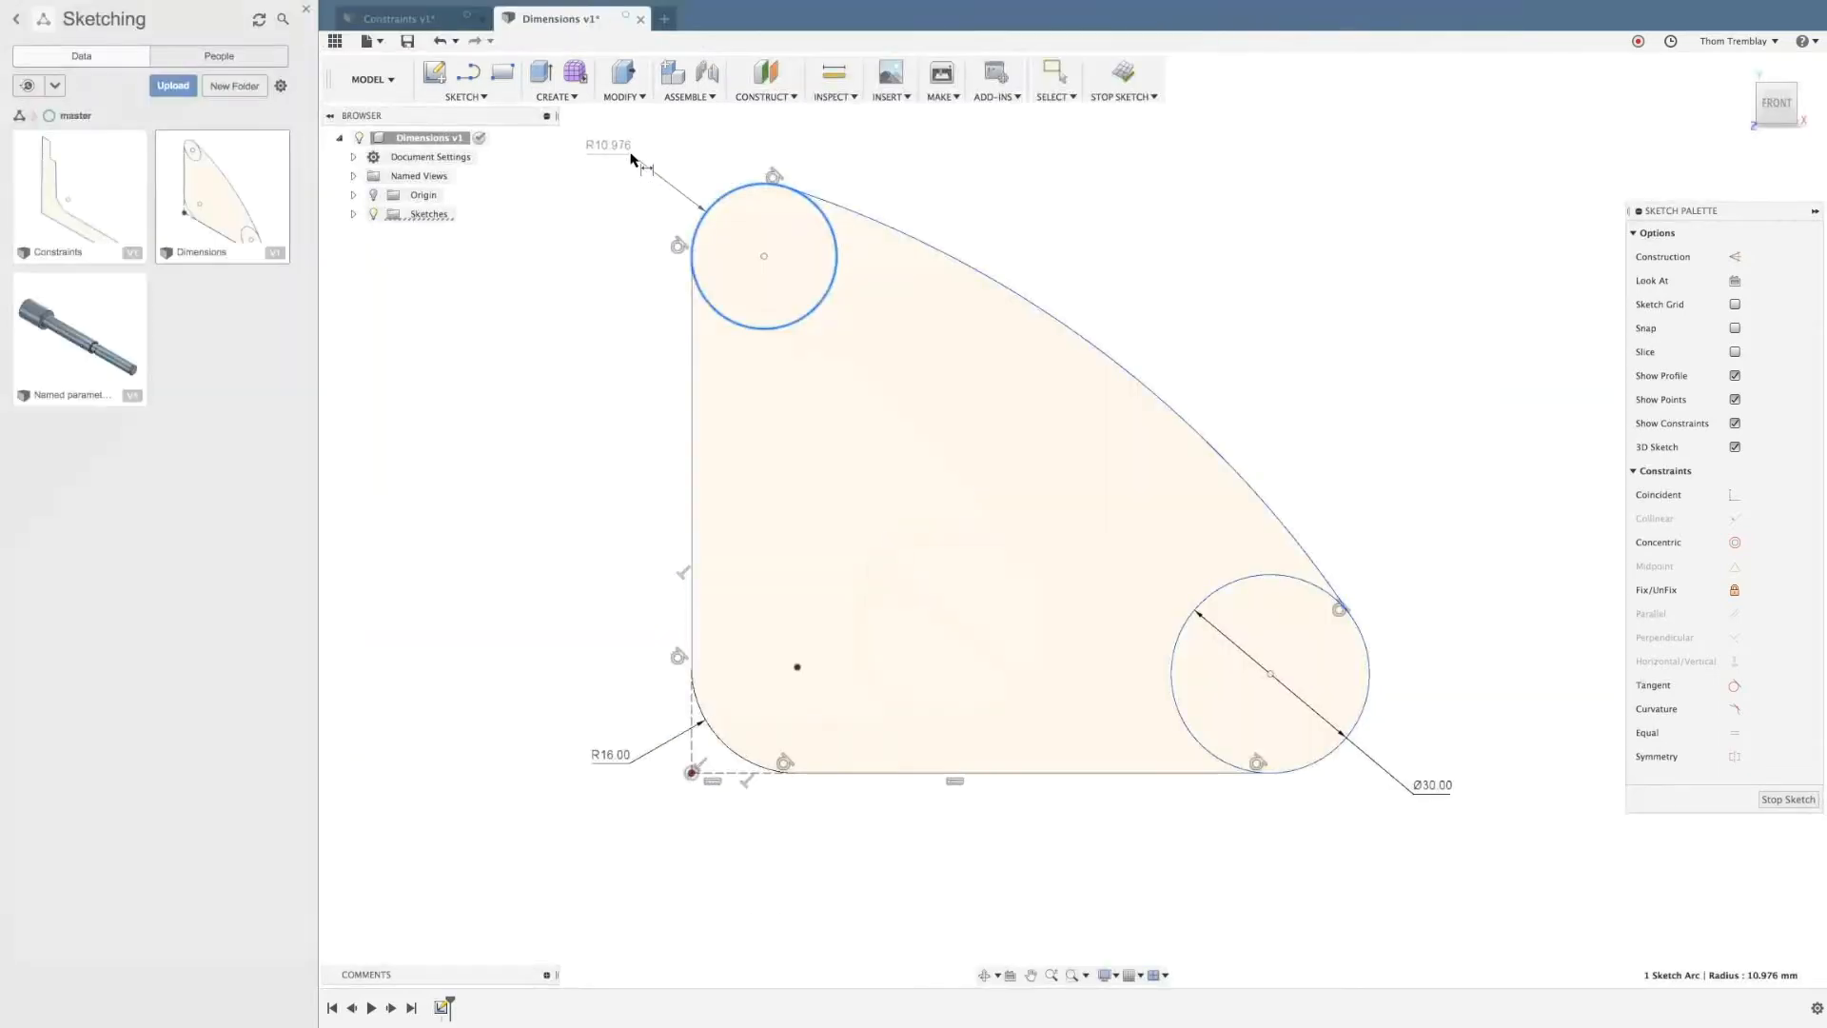
pyautogui.moveTo(626, 154); pyautogui.dragTo(656, 210, button='middle')
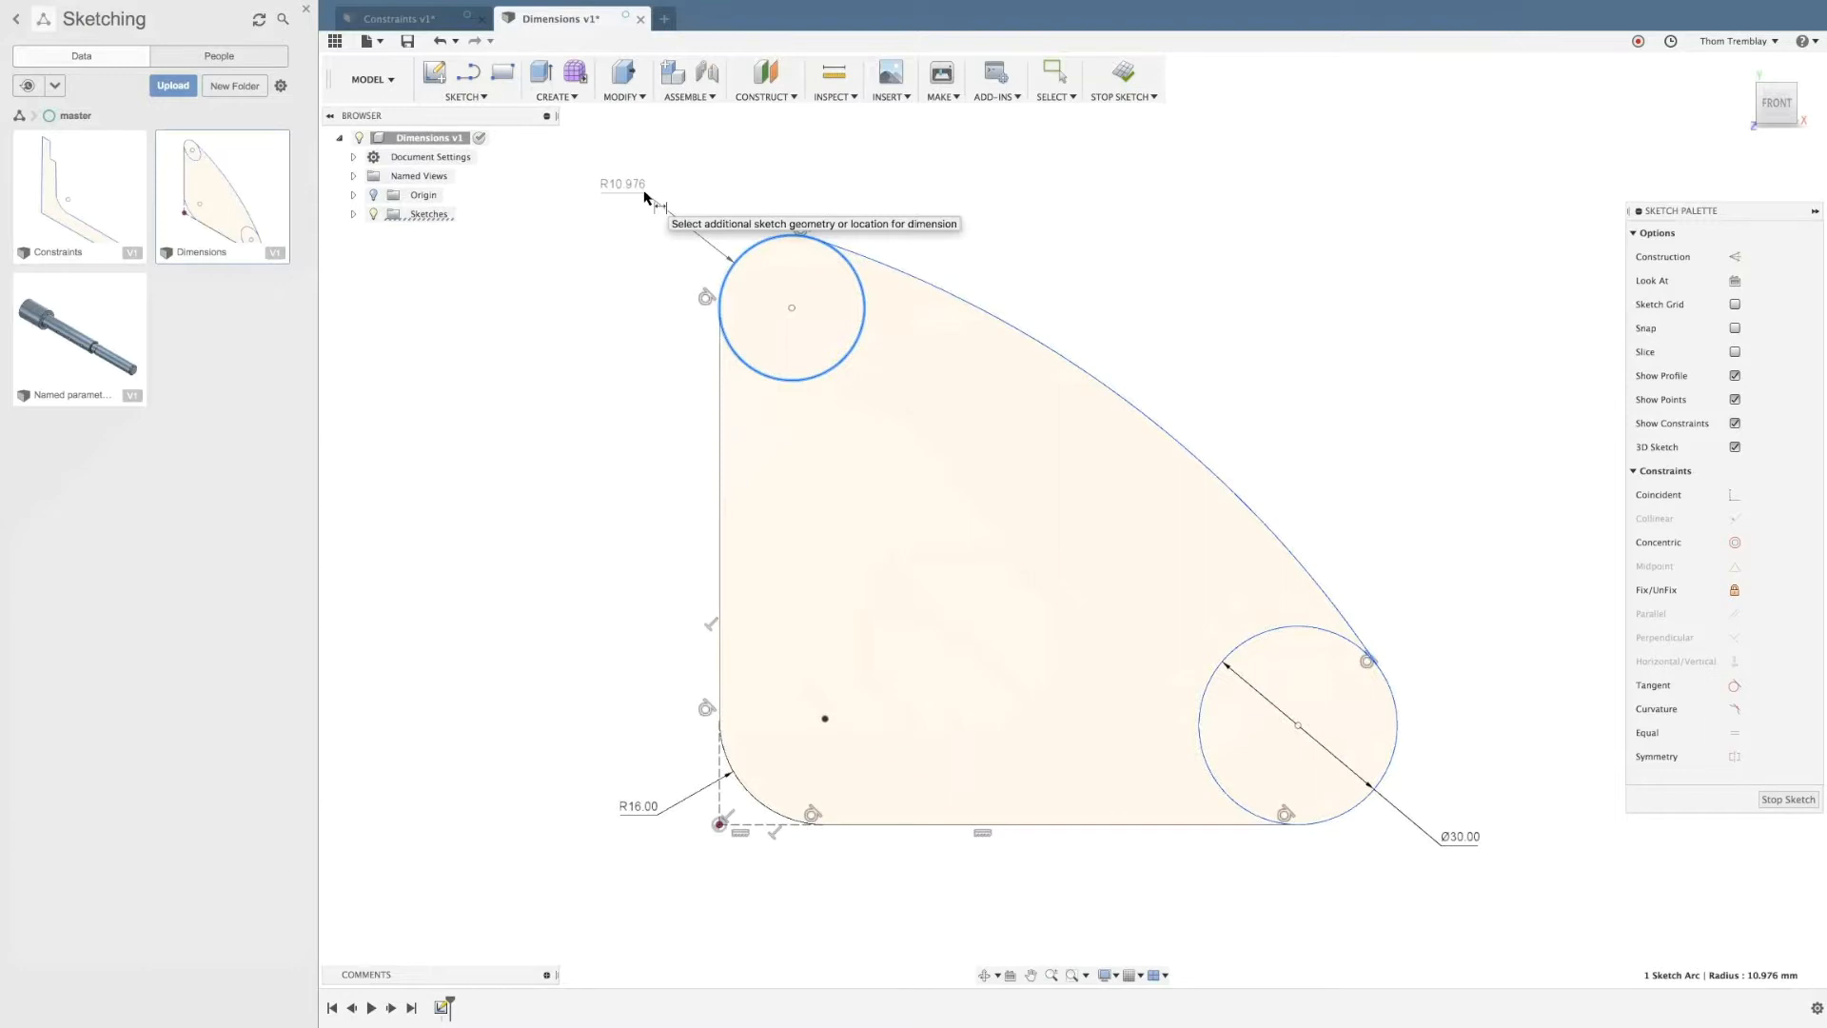
pyautogui.click(643, 194)
pyautogui.write('8')
pyautogui.press('Return')
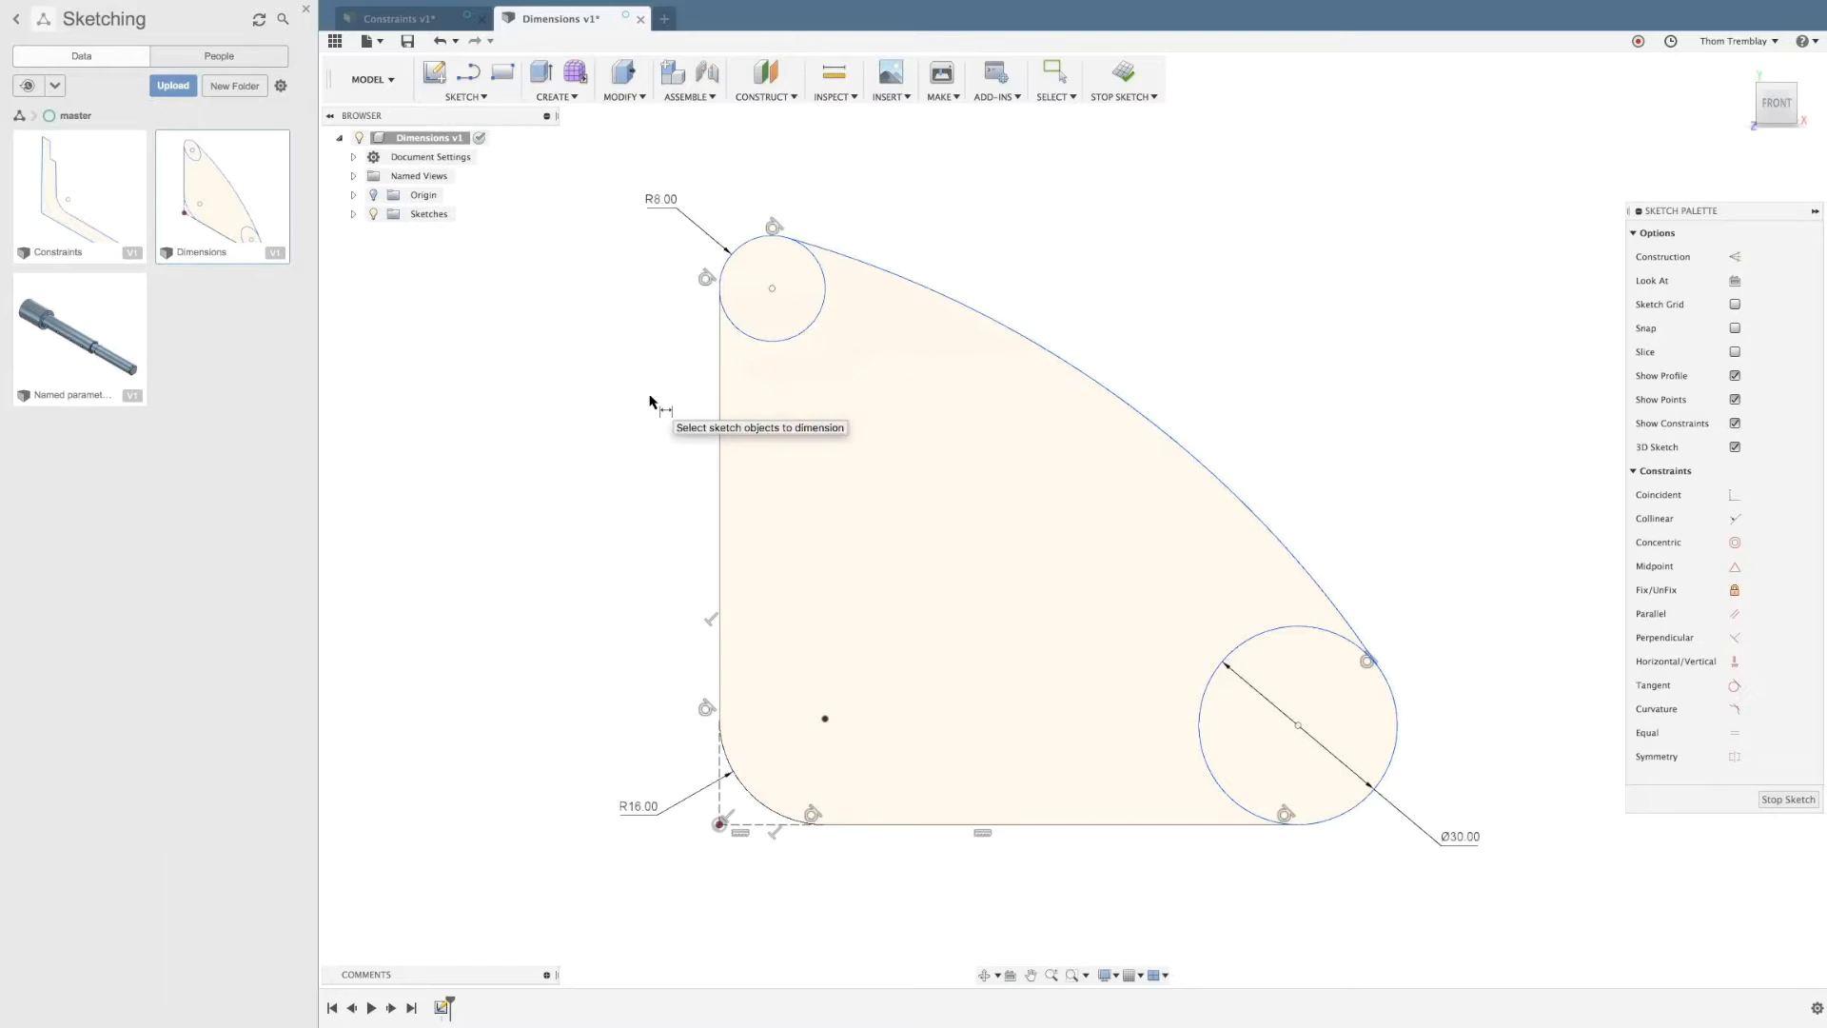
# Step: Dimension the overall width from the vertical construction line to the 30 mm circle's outer tangent, using Pick Circle/Arc Tangent, as 125 mm
pyautogui.moveTo(579, 747); pyautogui.dragTo(590, 659, button='middle')
pyautogui.scroll(-5, 594, 701)
pyautogui.scroll(3, 602, 711)
pyautogui.moveTo(775, 757); pyautogui.dragTo(676, 758, button='middle')
pyautogui.scroll(2, 676, 758)
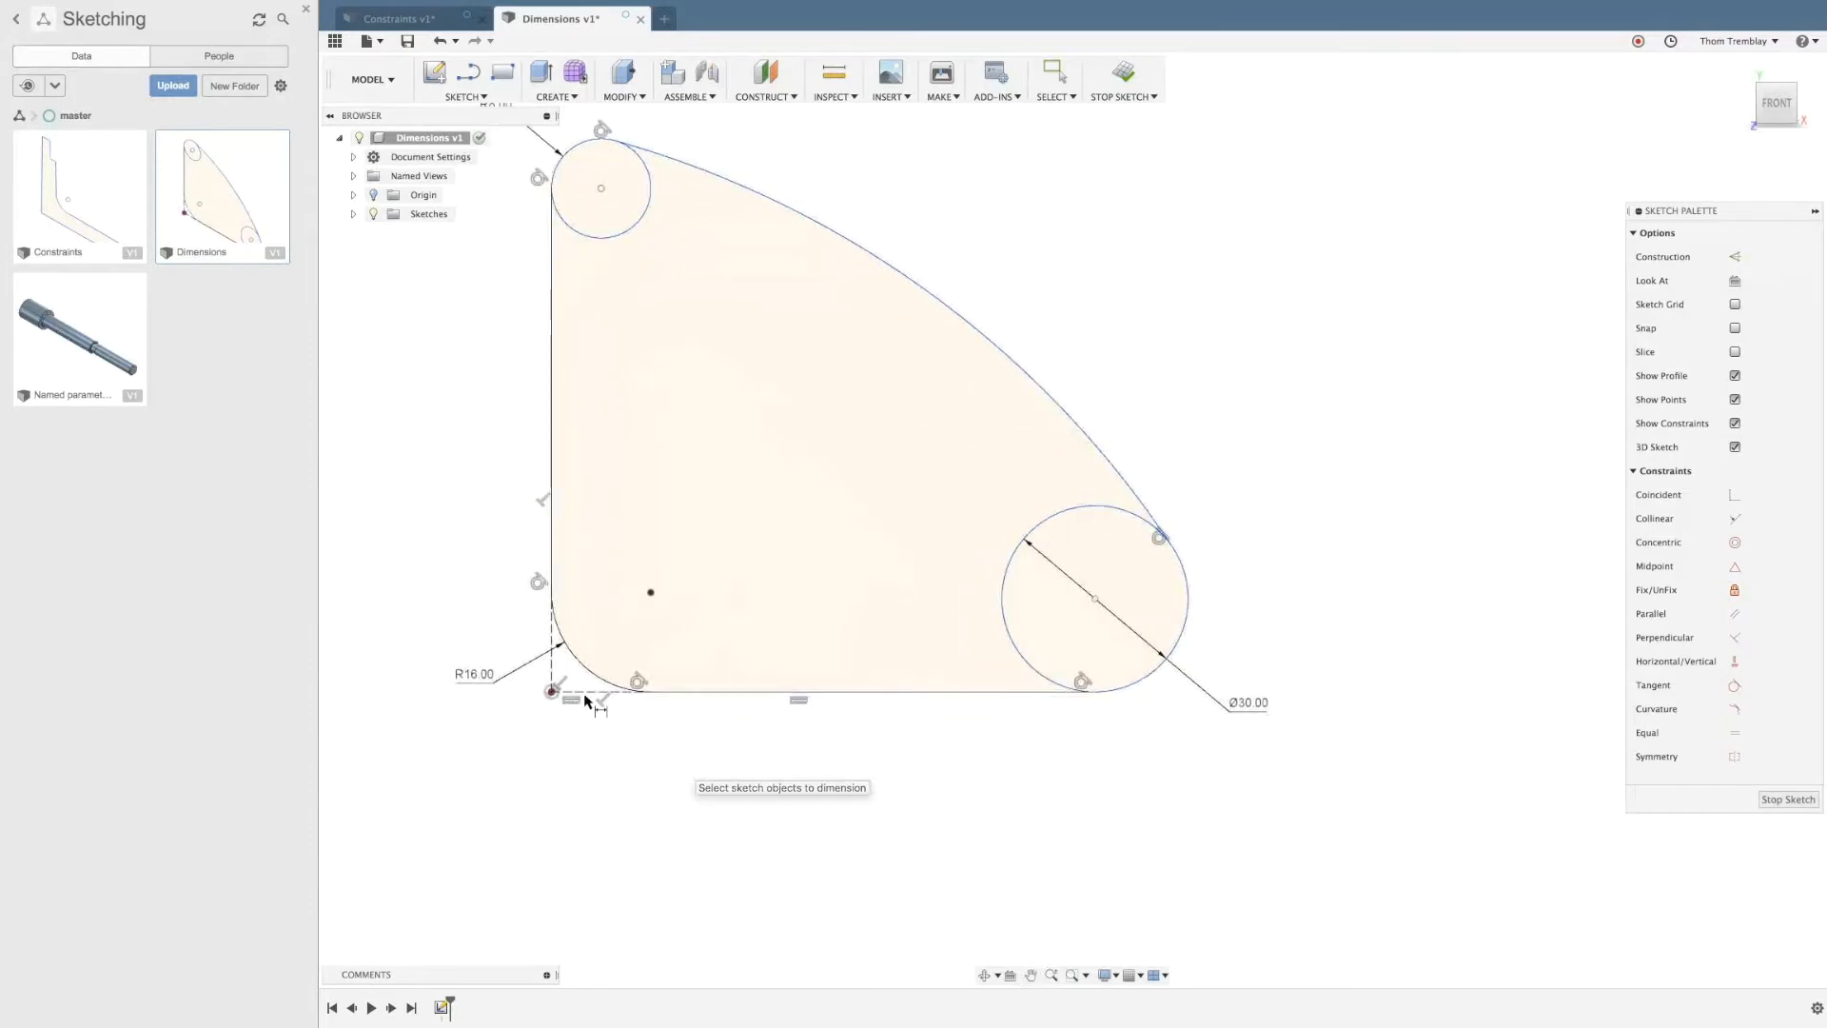
pyautogui.click(552, 669)
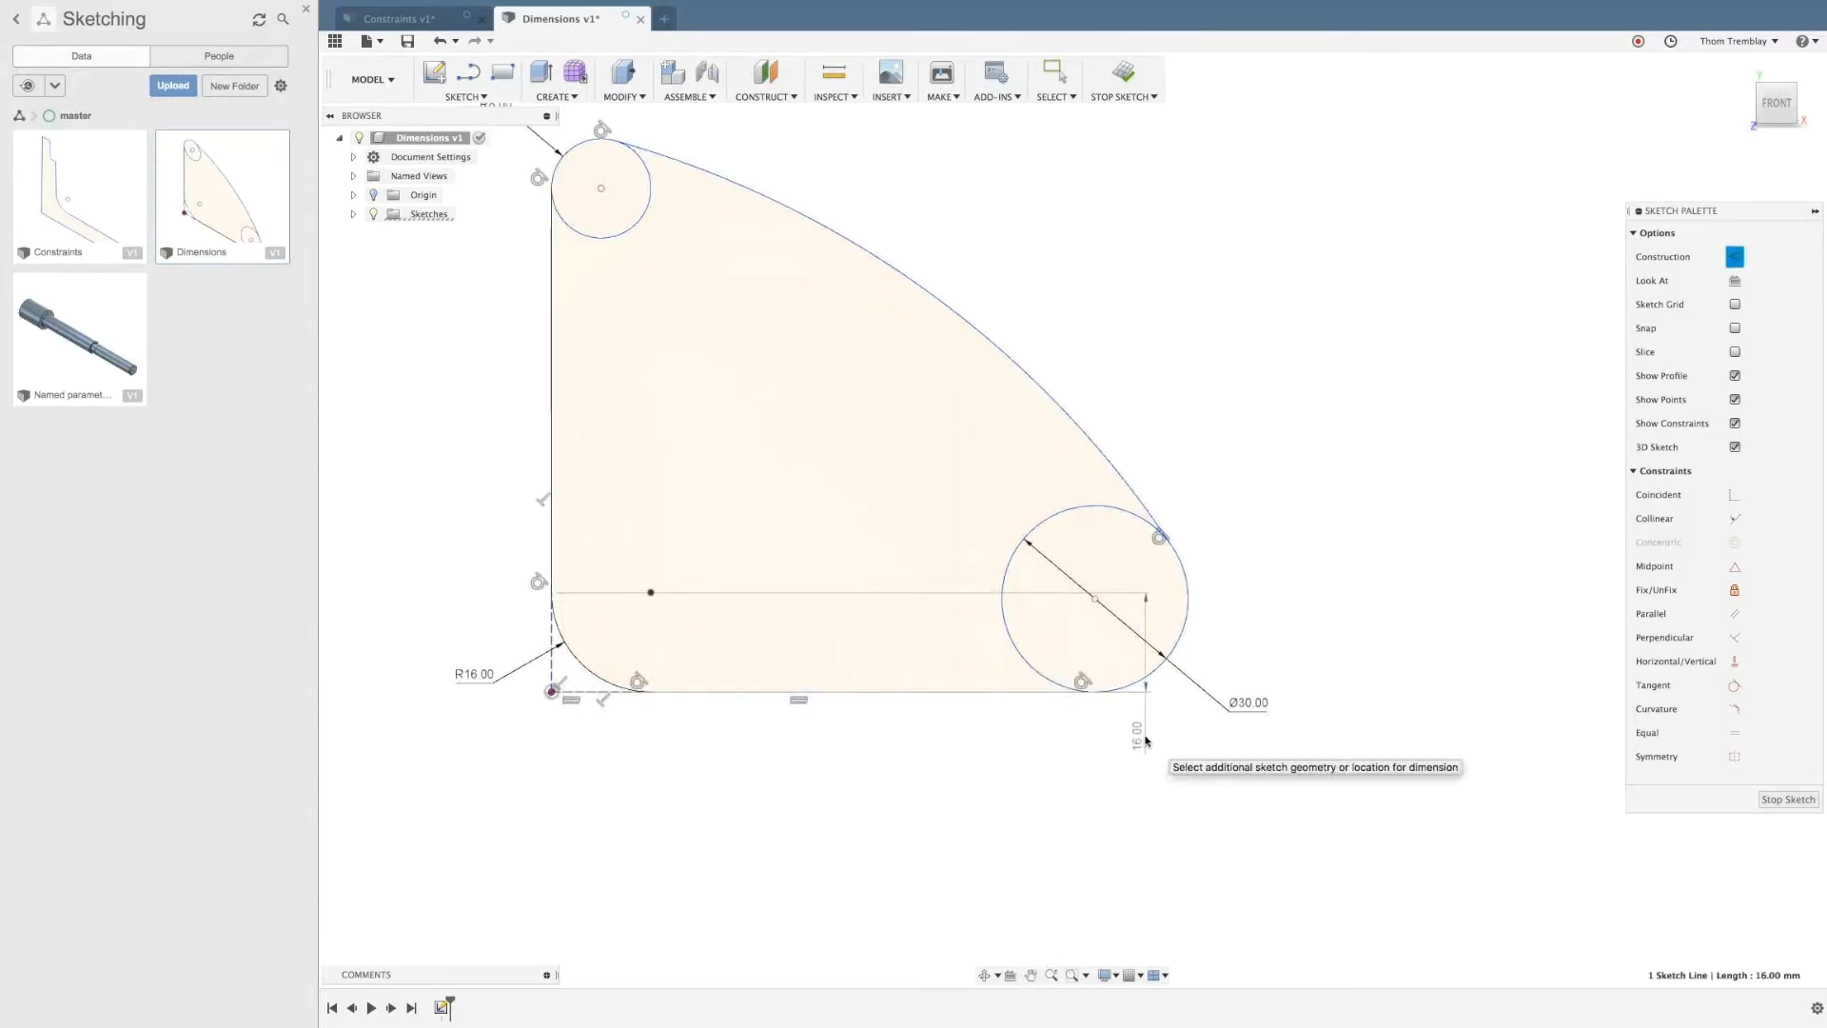
pyautogui.rightClick(1147, 740)
pyautogui.click(1148, 876)
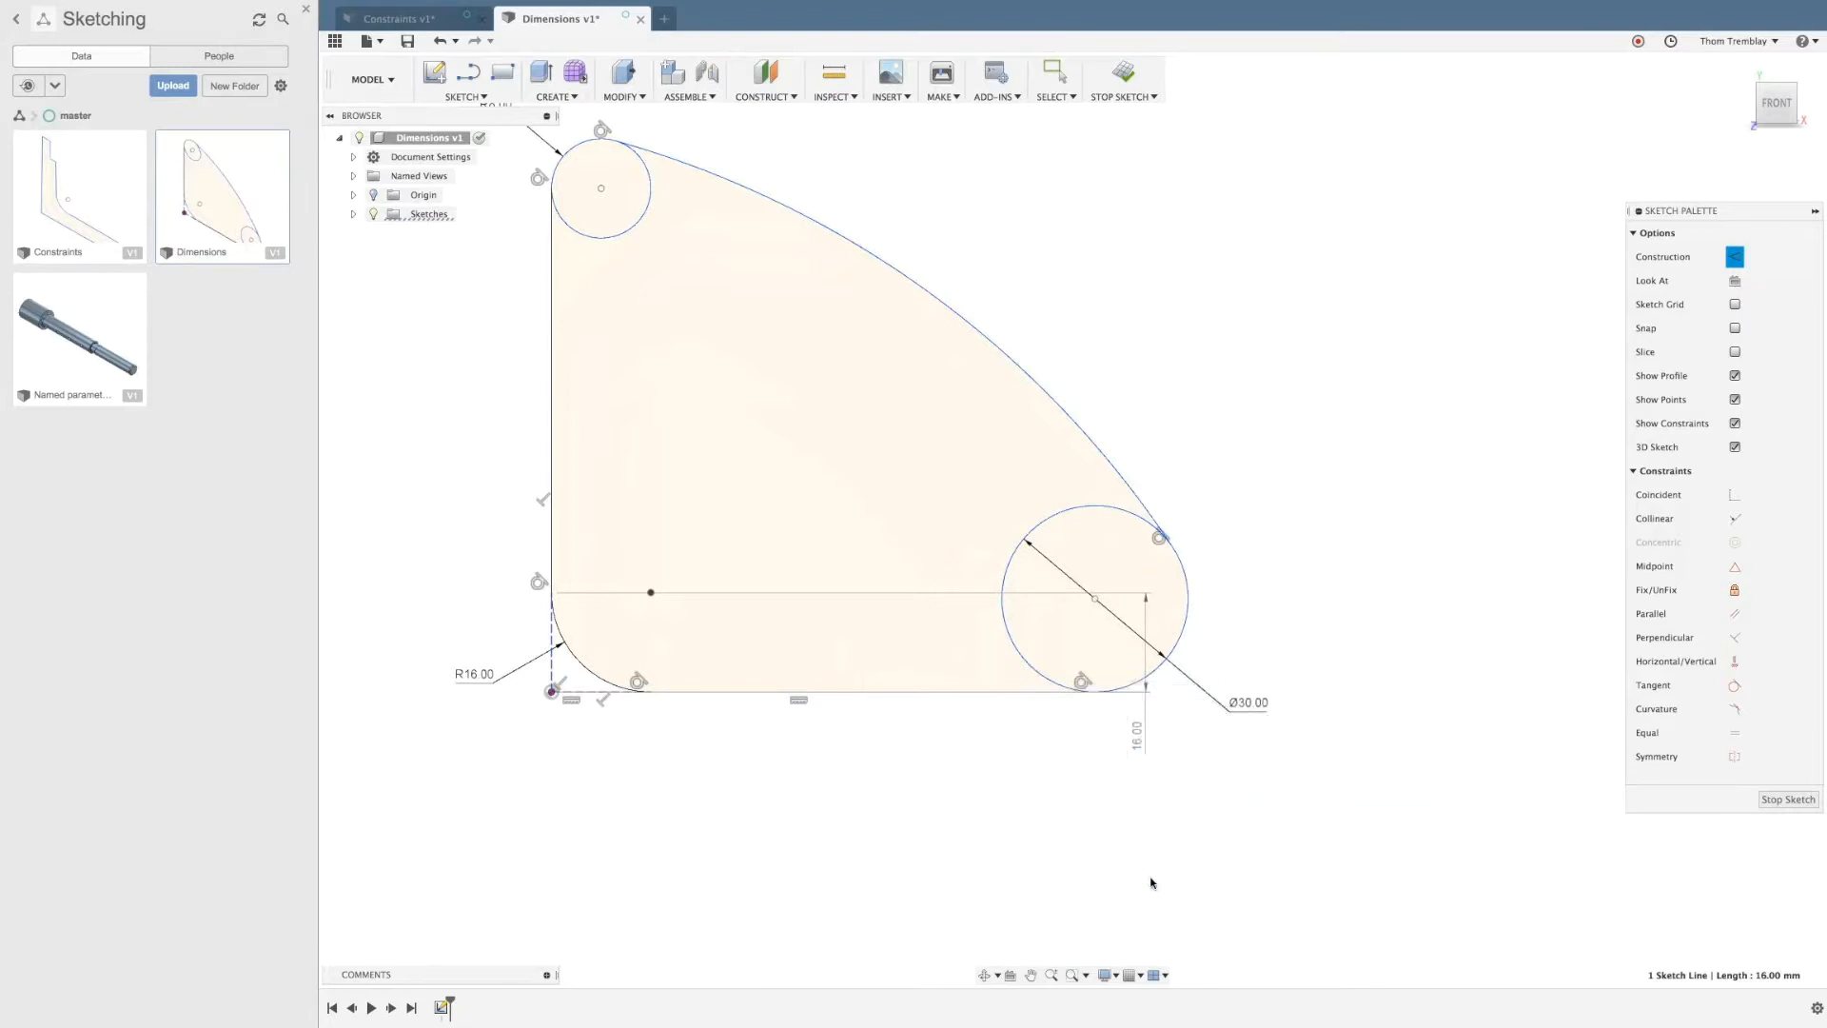
pyautogui.click(1190, 602)
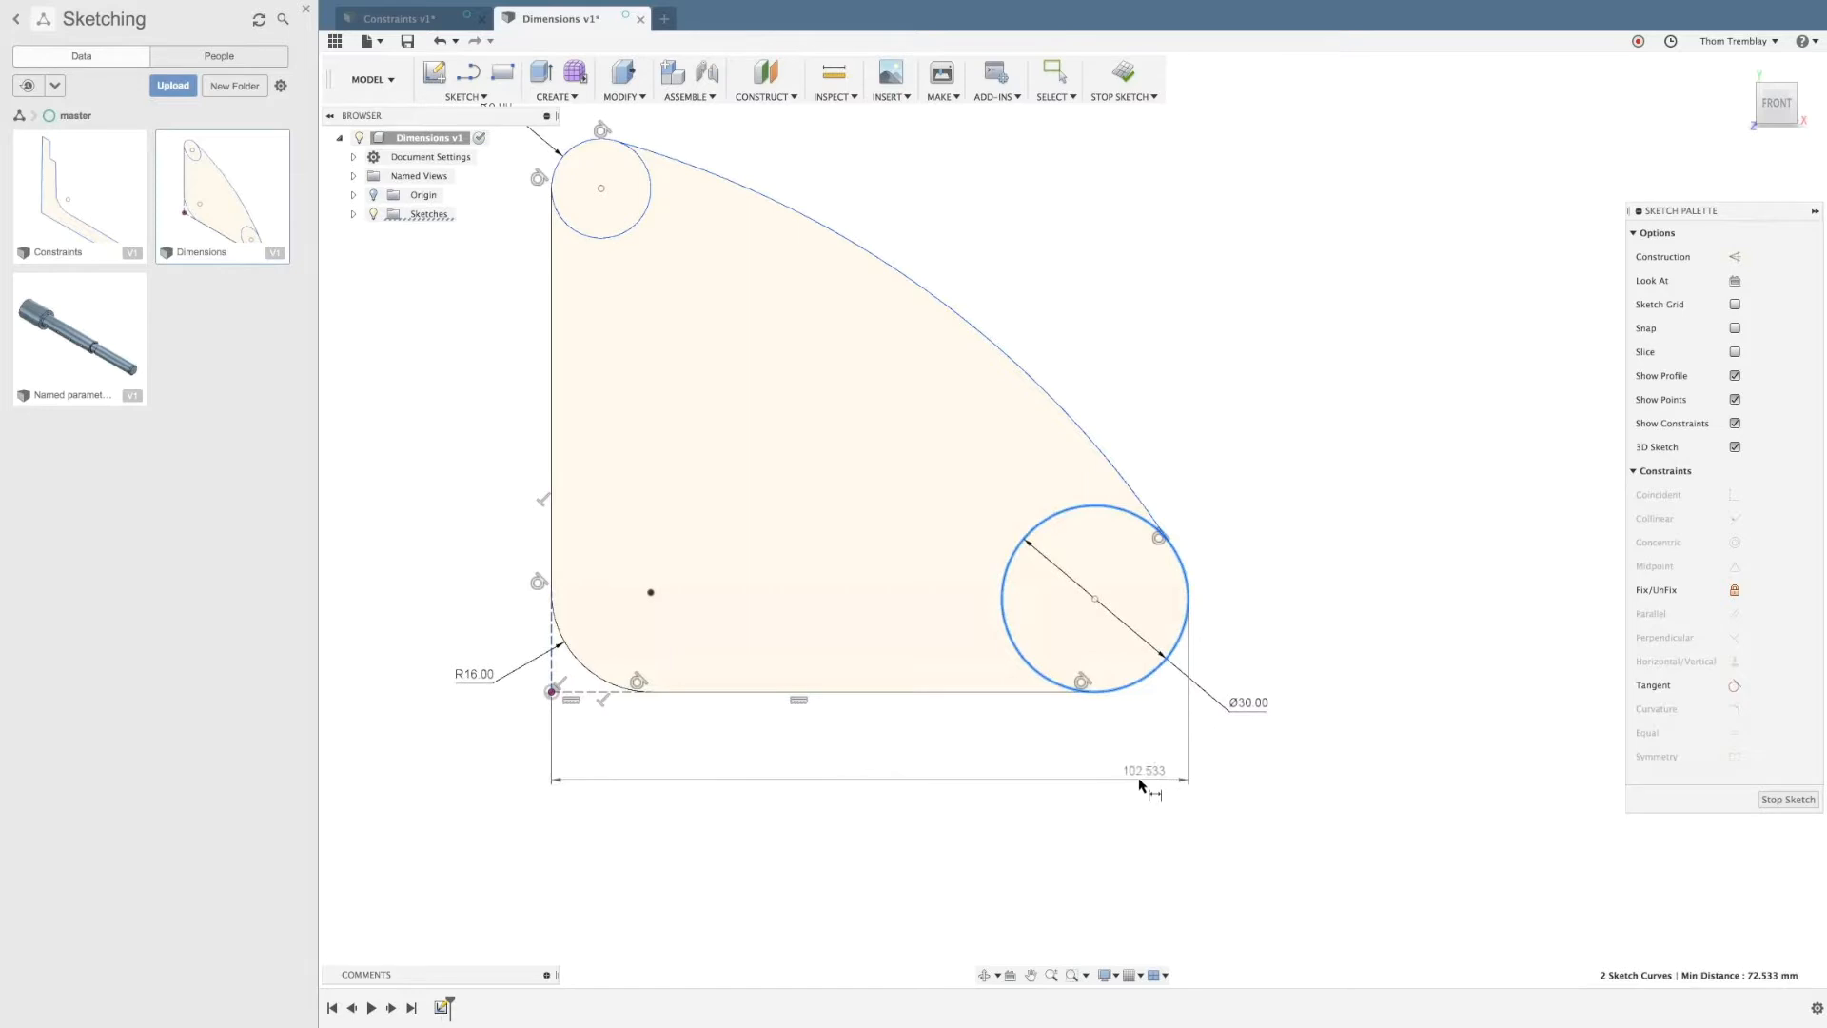
pyautogui.click(1141, 783)
pyautogui.write('1')
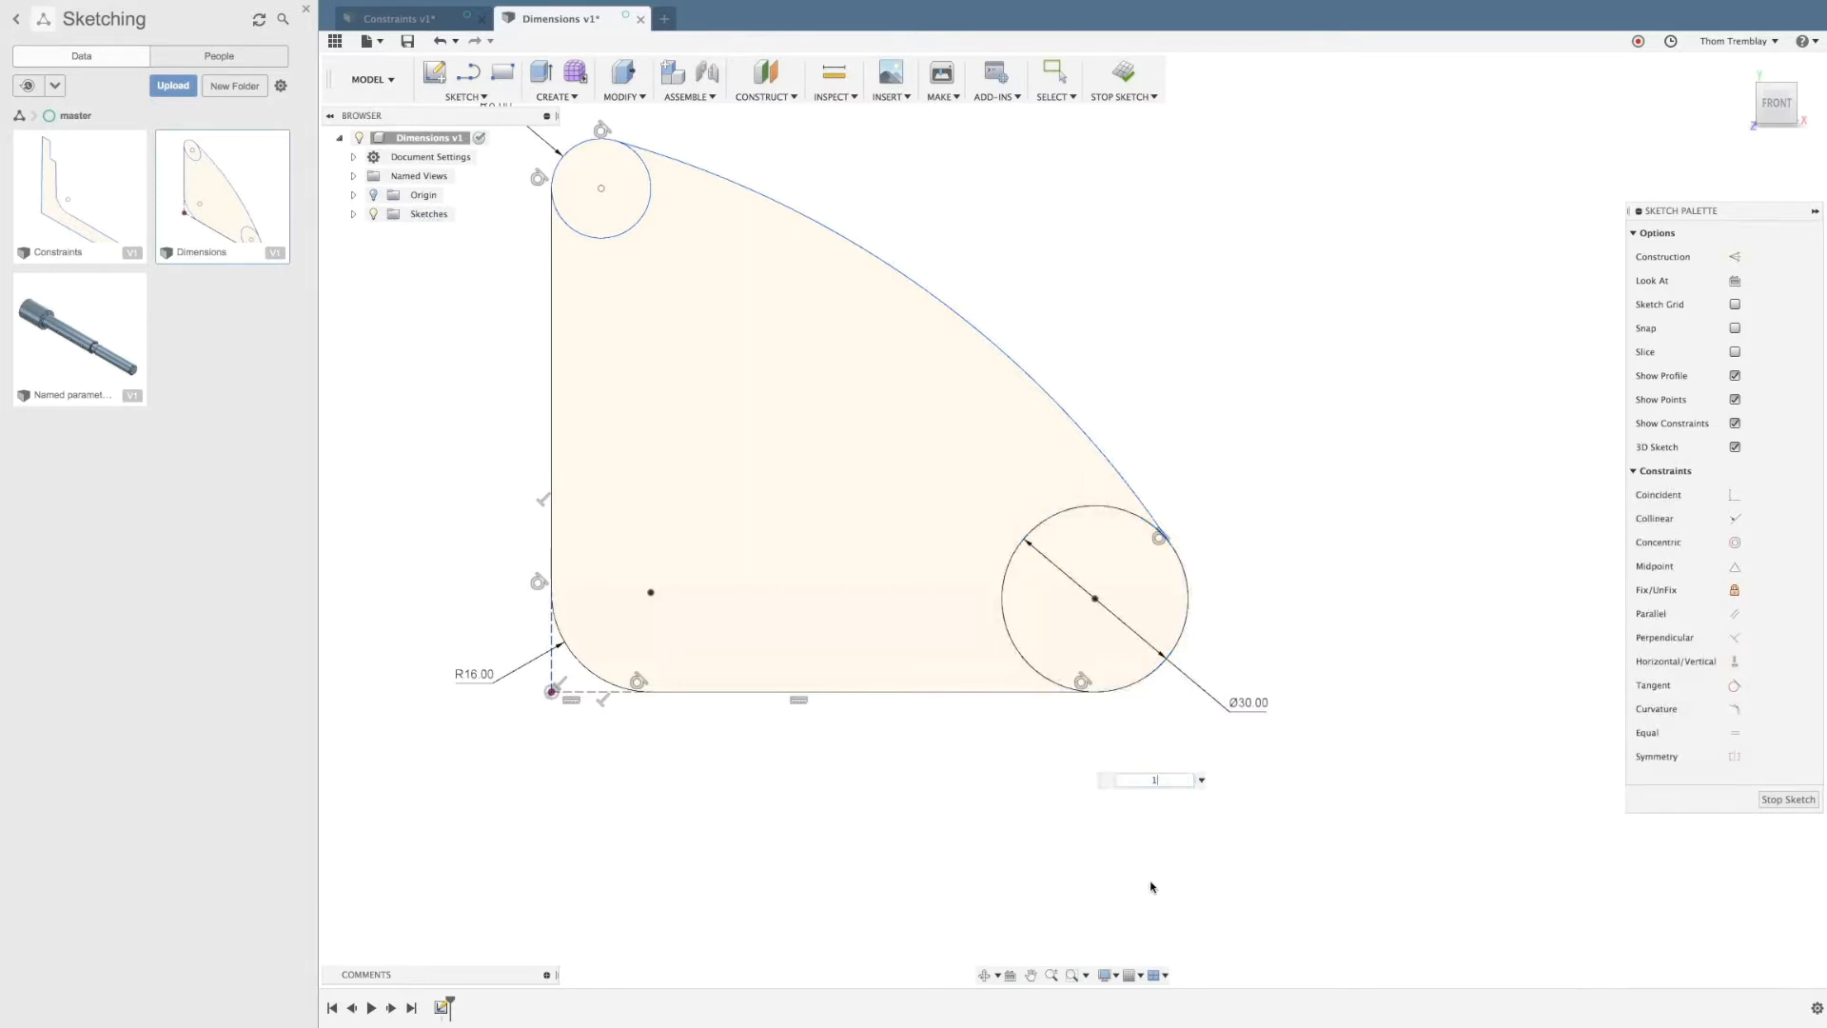
pyautogui.write('25')
pyautogui.press('Return')
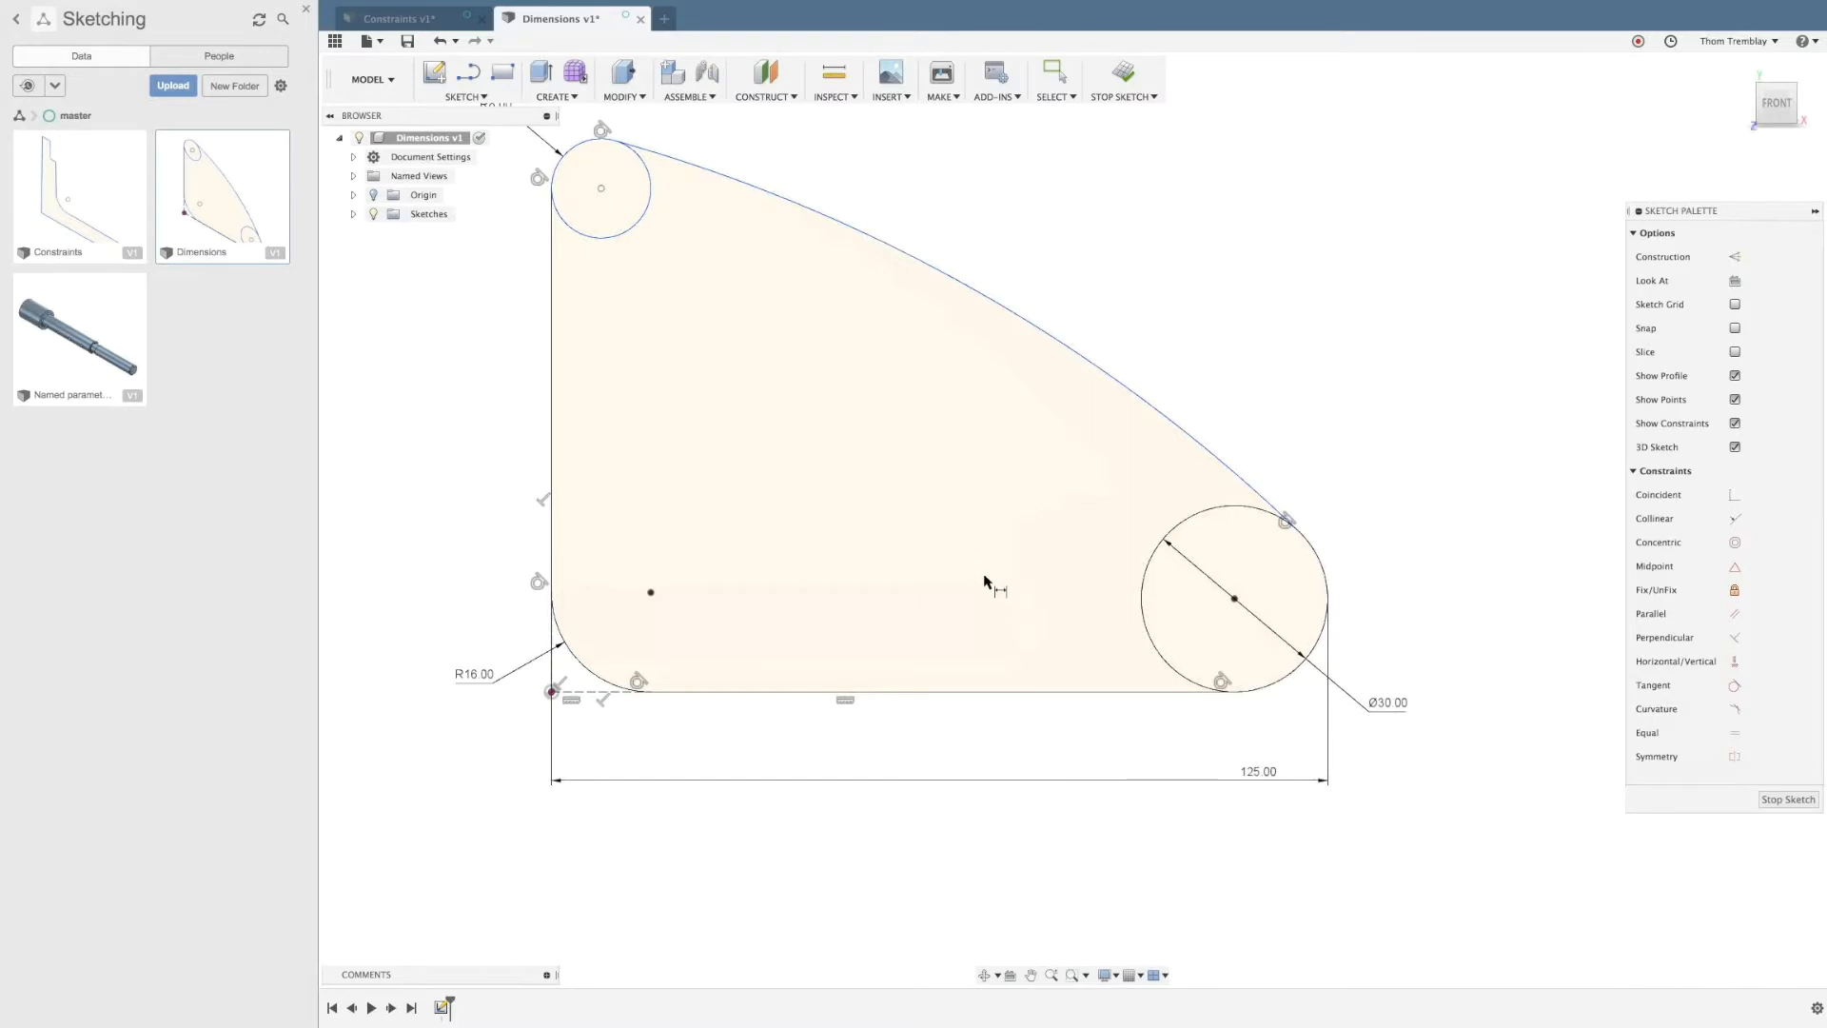
# Step: Dimension the long curved edge between the two circles with a radius of 170 mm
pyautogui.click(1071, 360)
pyautogui.click(1031, 385)
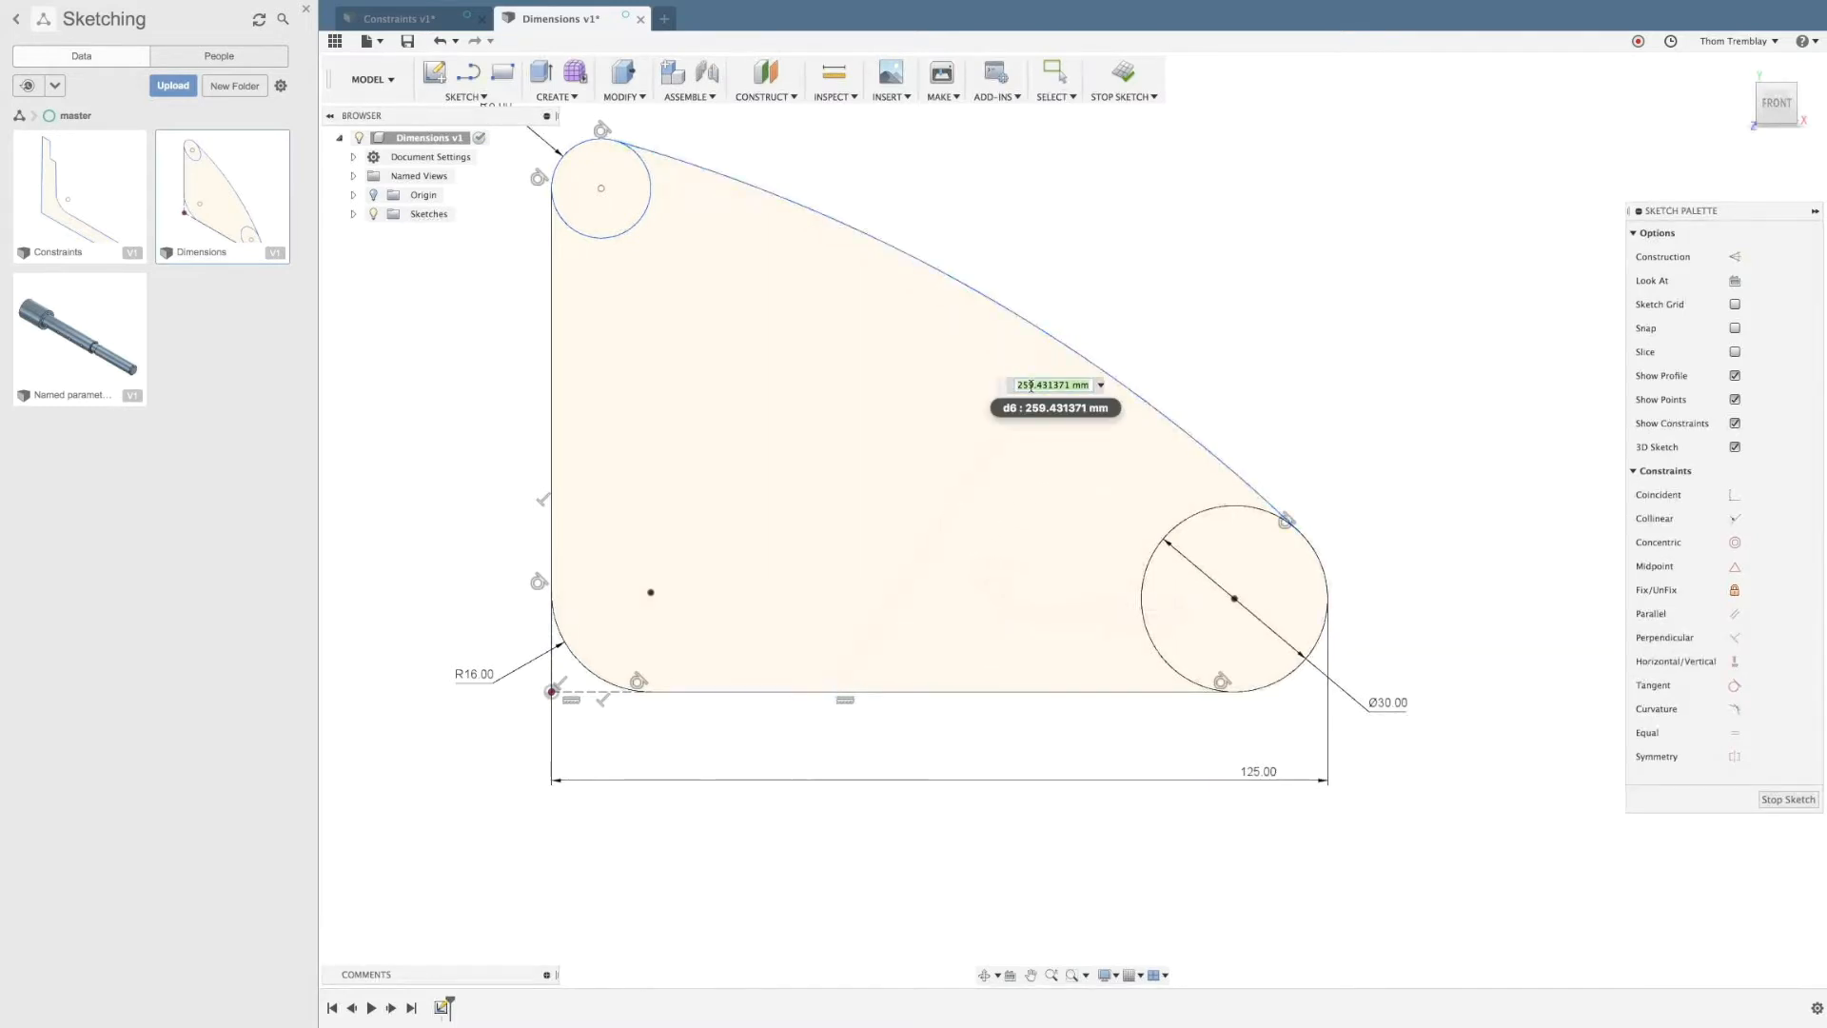
pyautogui.write('170')
pyautogui.press('Return')
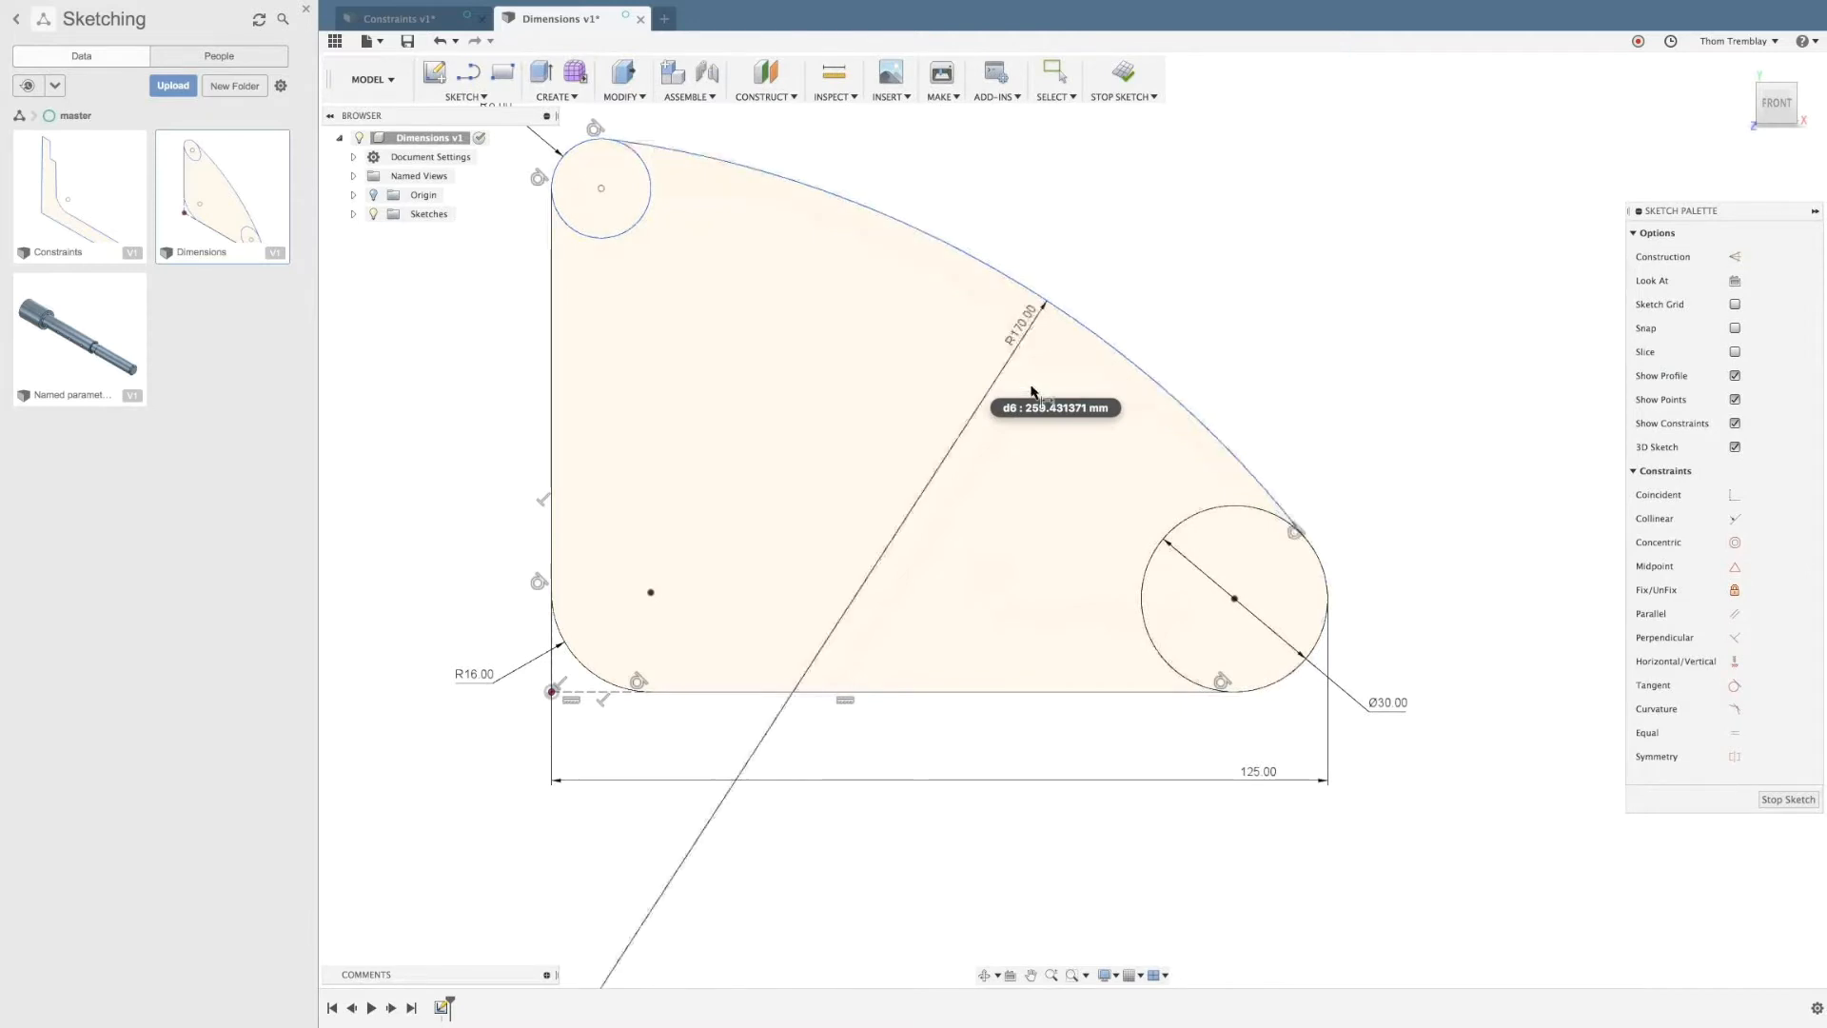
# Step: Add a vertical dimension between the sketch origin and the upper circle's center, placed outside the straight vertical edge
pyautogui.moveTo(624, 407); pyautogui.dragTo(817, 423, button='middle')
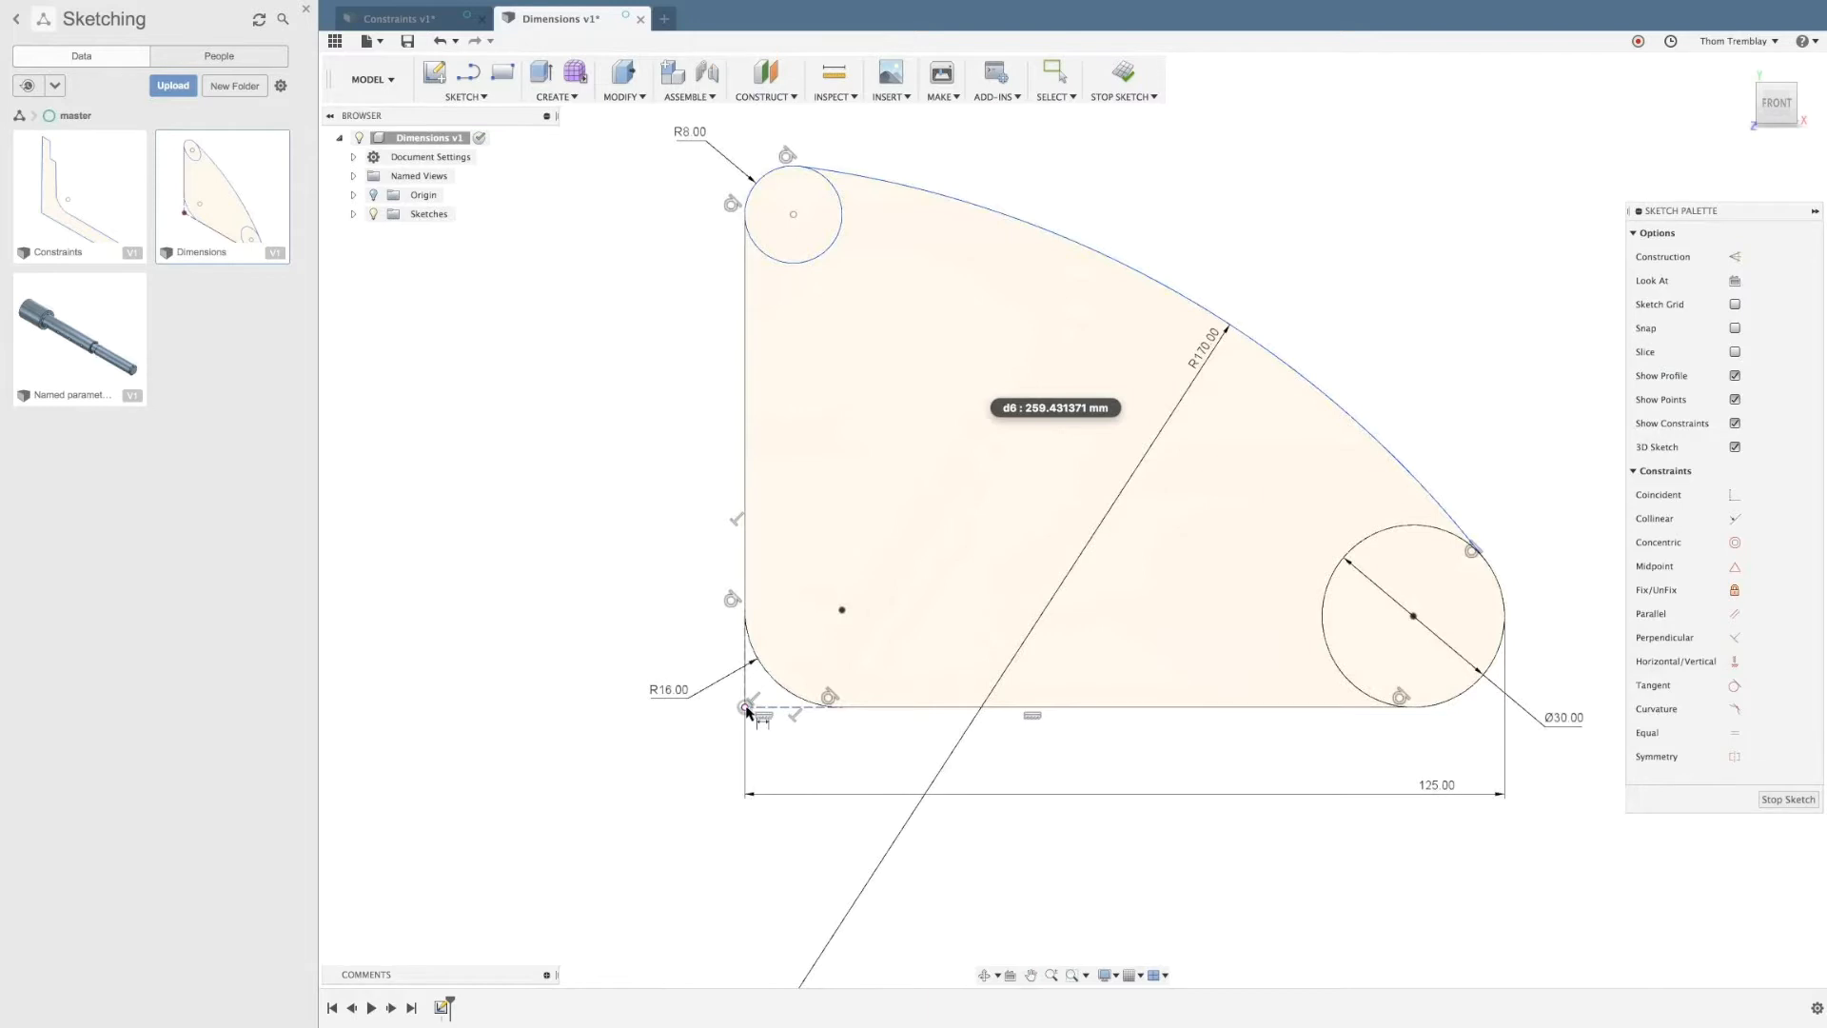
pyautogui.click(746, 707)
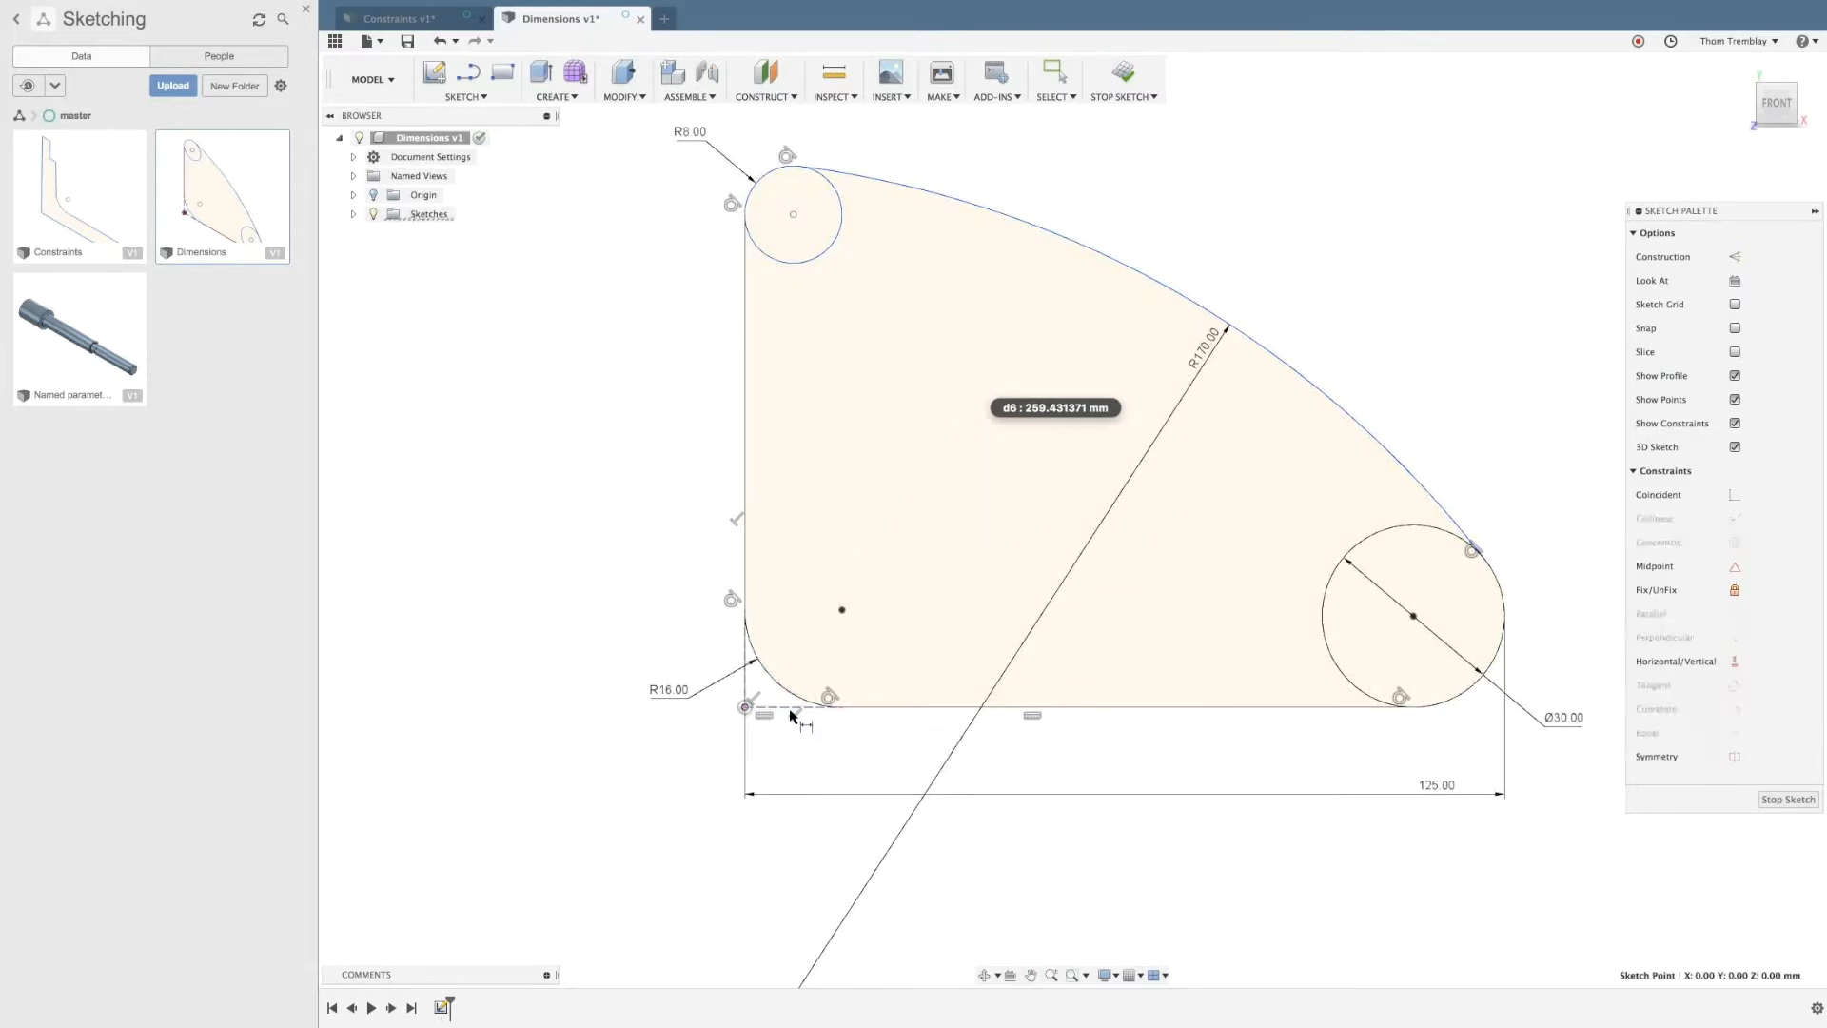
pyautogui.click(794, 219)
pyautogui.click(746, 706)
pyautogui.scroll(-1, 633, 438)
pyautogui.scroll(3, 652, 457)
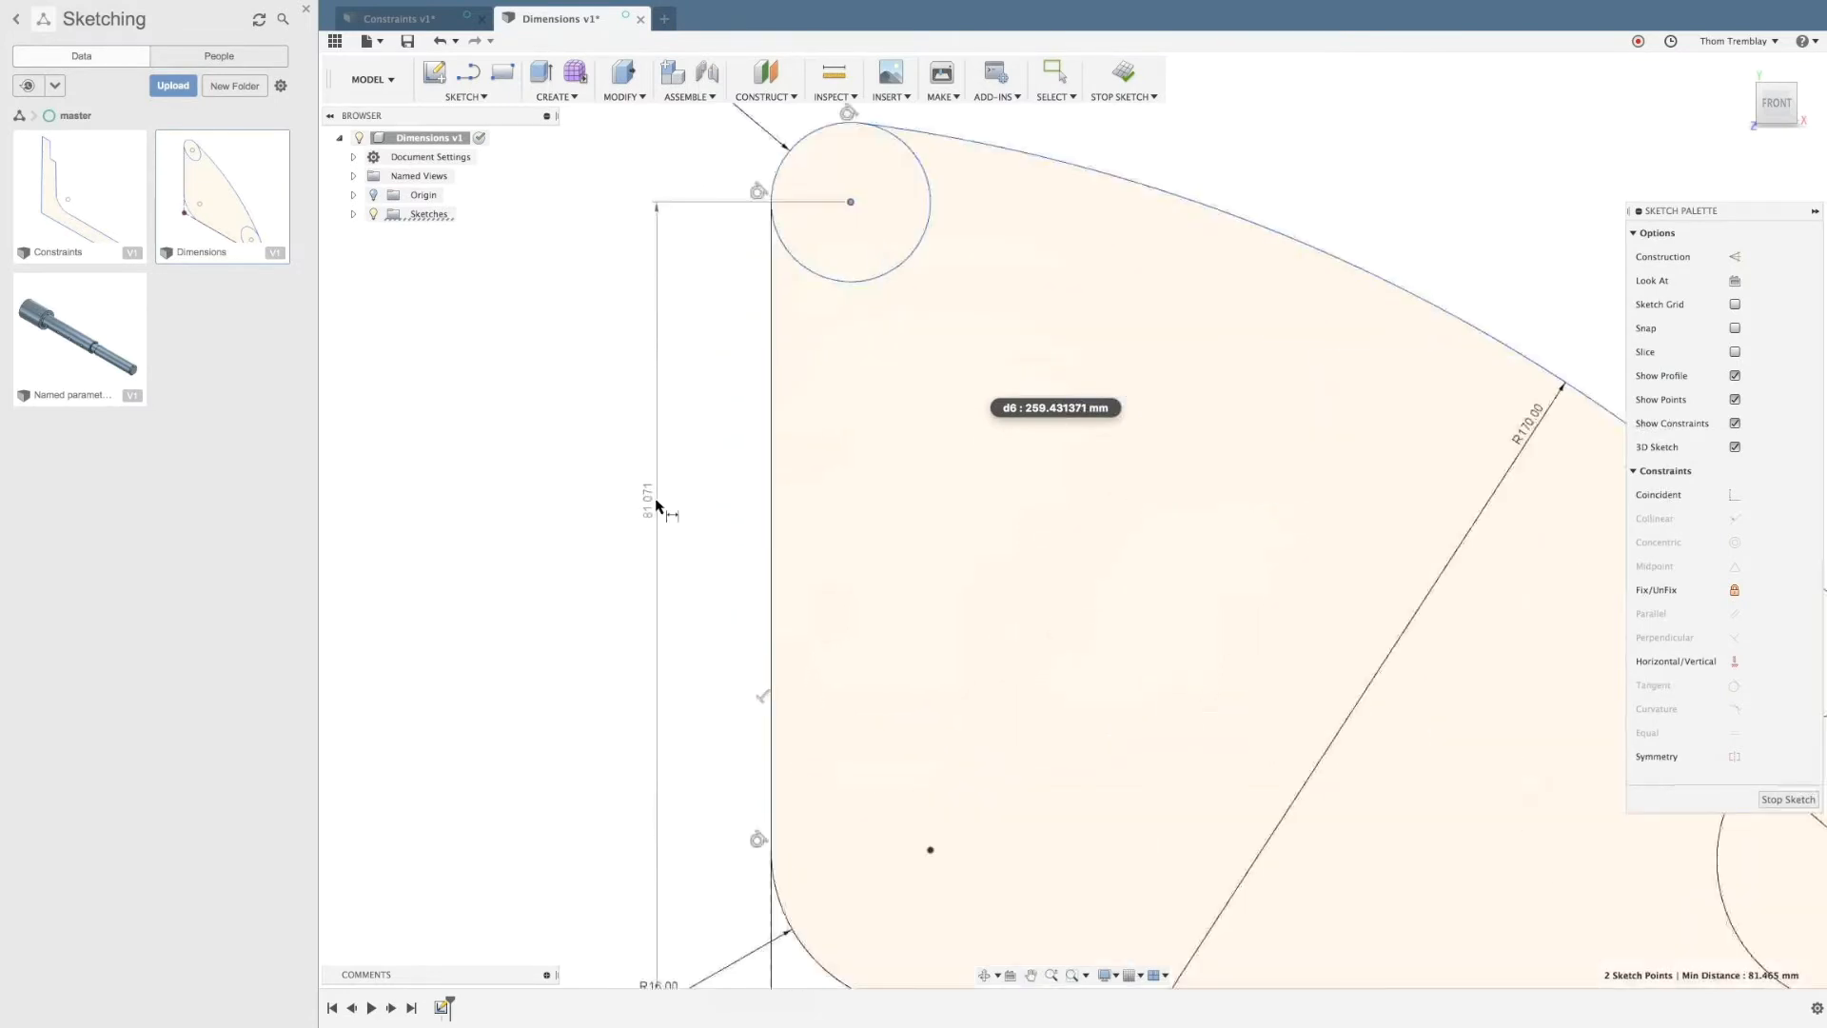
pyautogui.scroll(-2, 653, 509)
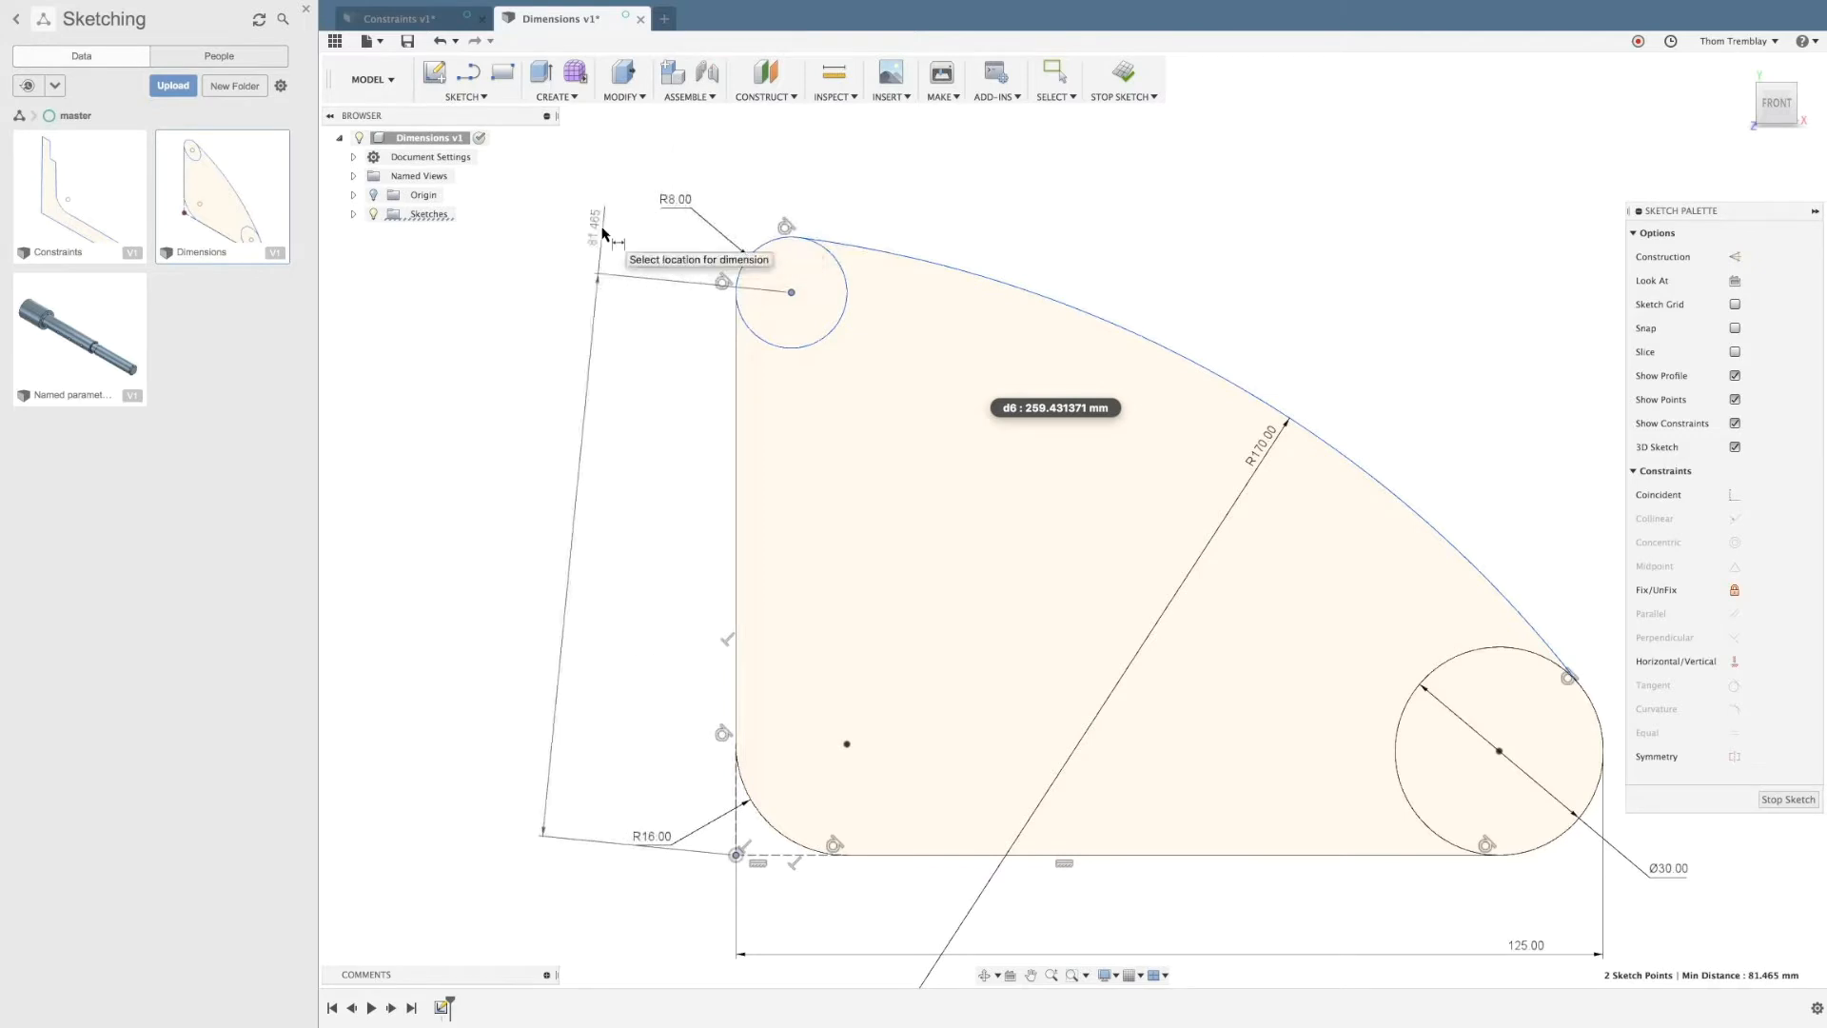
pyautogui.rightClick(603, 233)
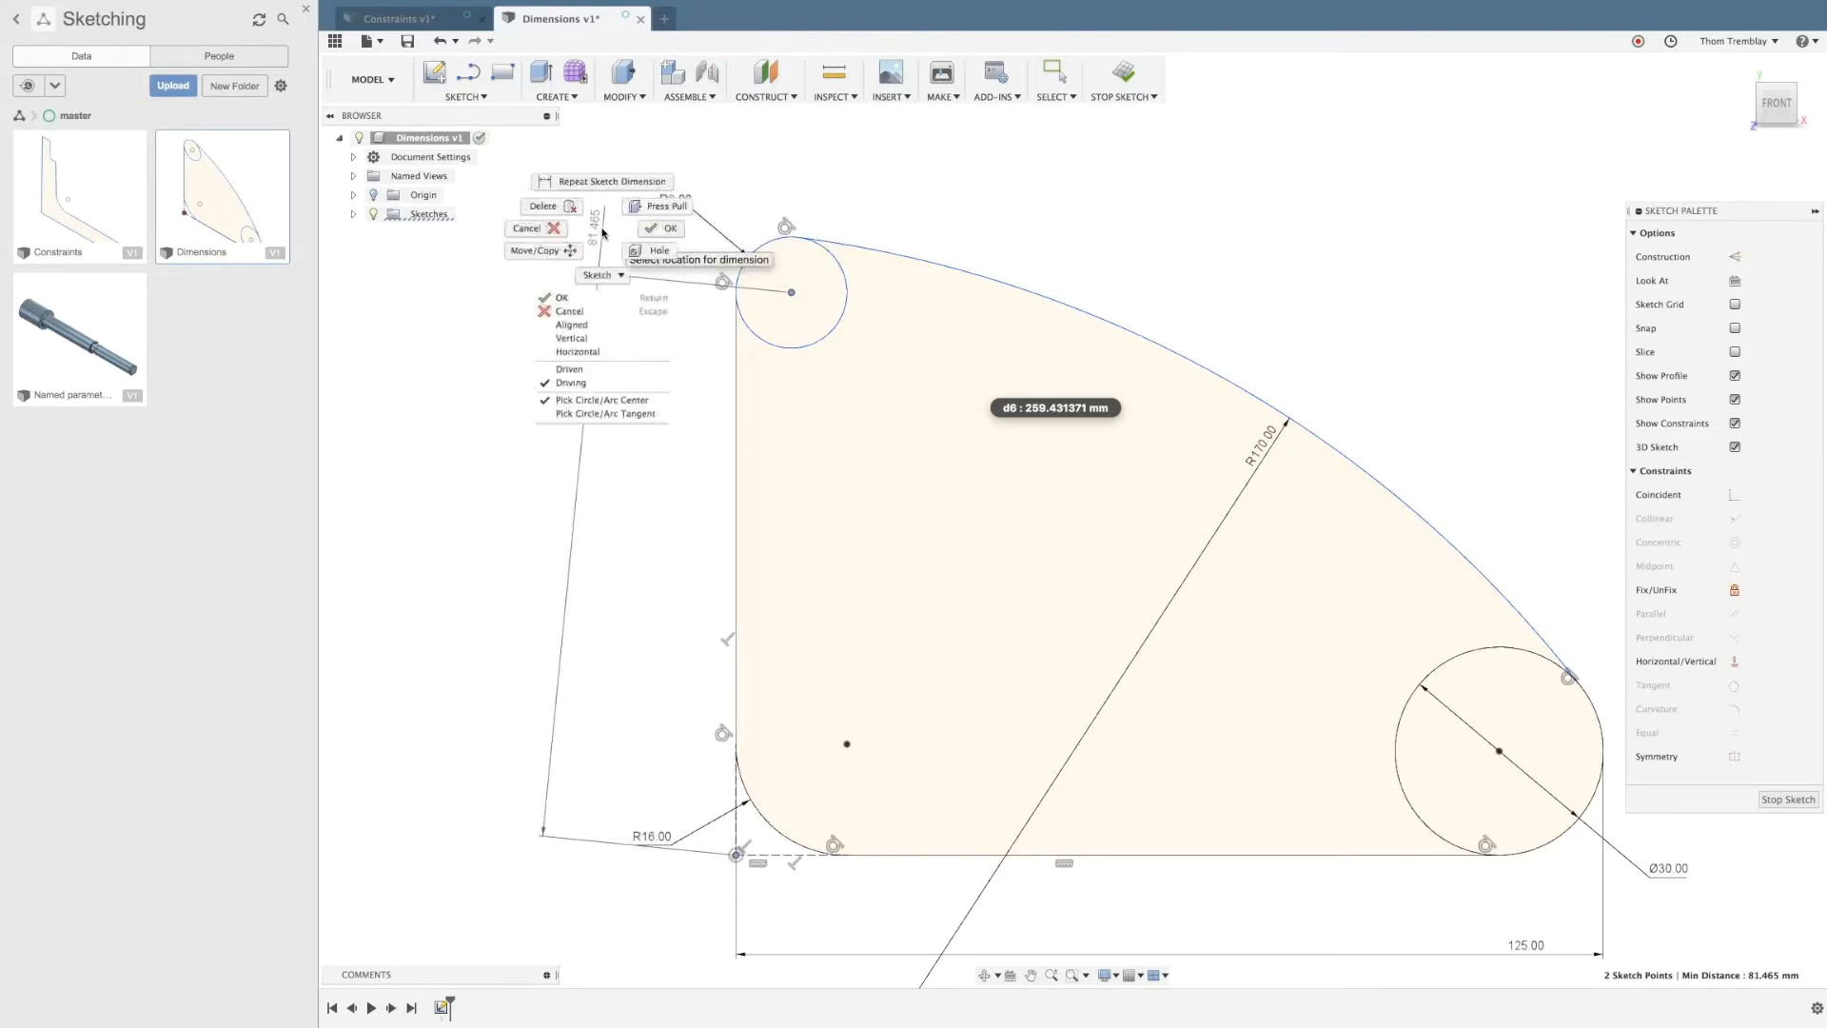
pyautogui.click(588, 352)
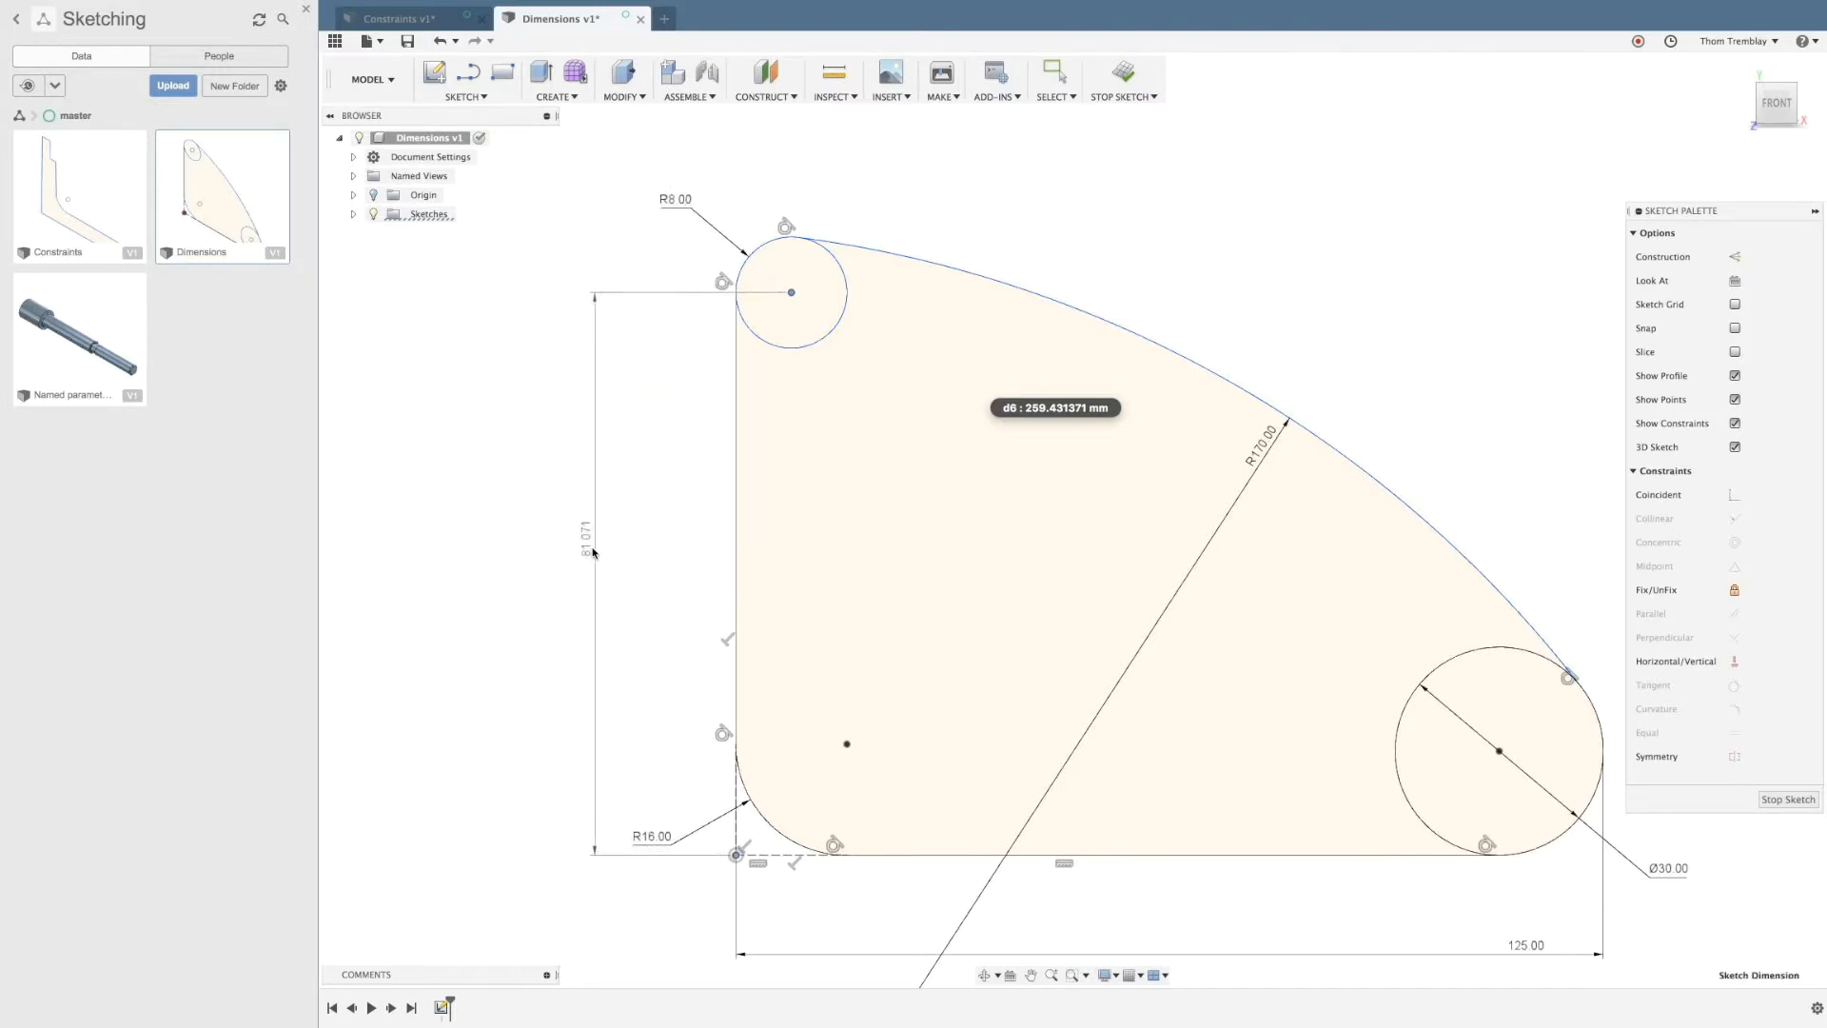
pyautogui.click(585, 552)
pyautogui.moveTo(705, 689); pyautogui.dragTo(659, 557, button='middle')
pyautogui.scroll(-1, 673, 573)
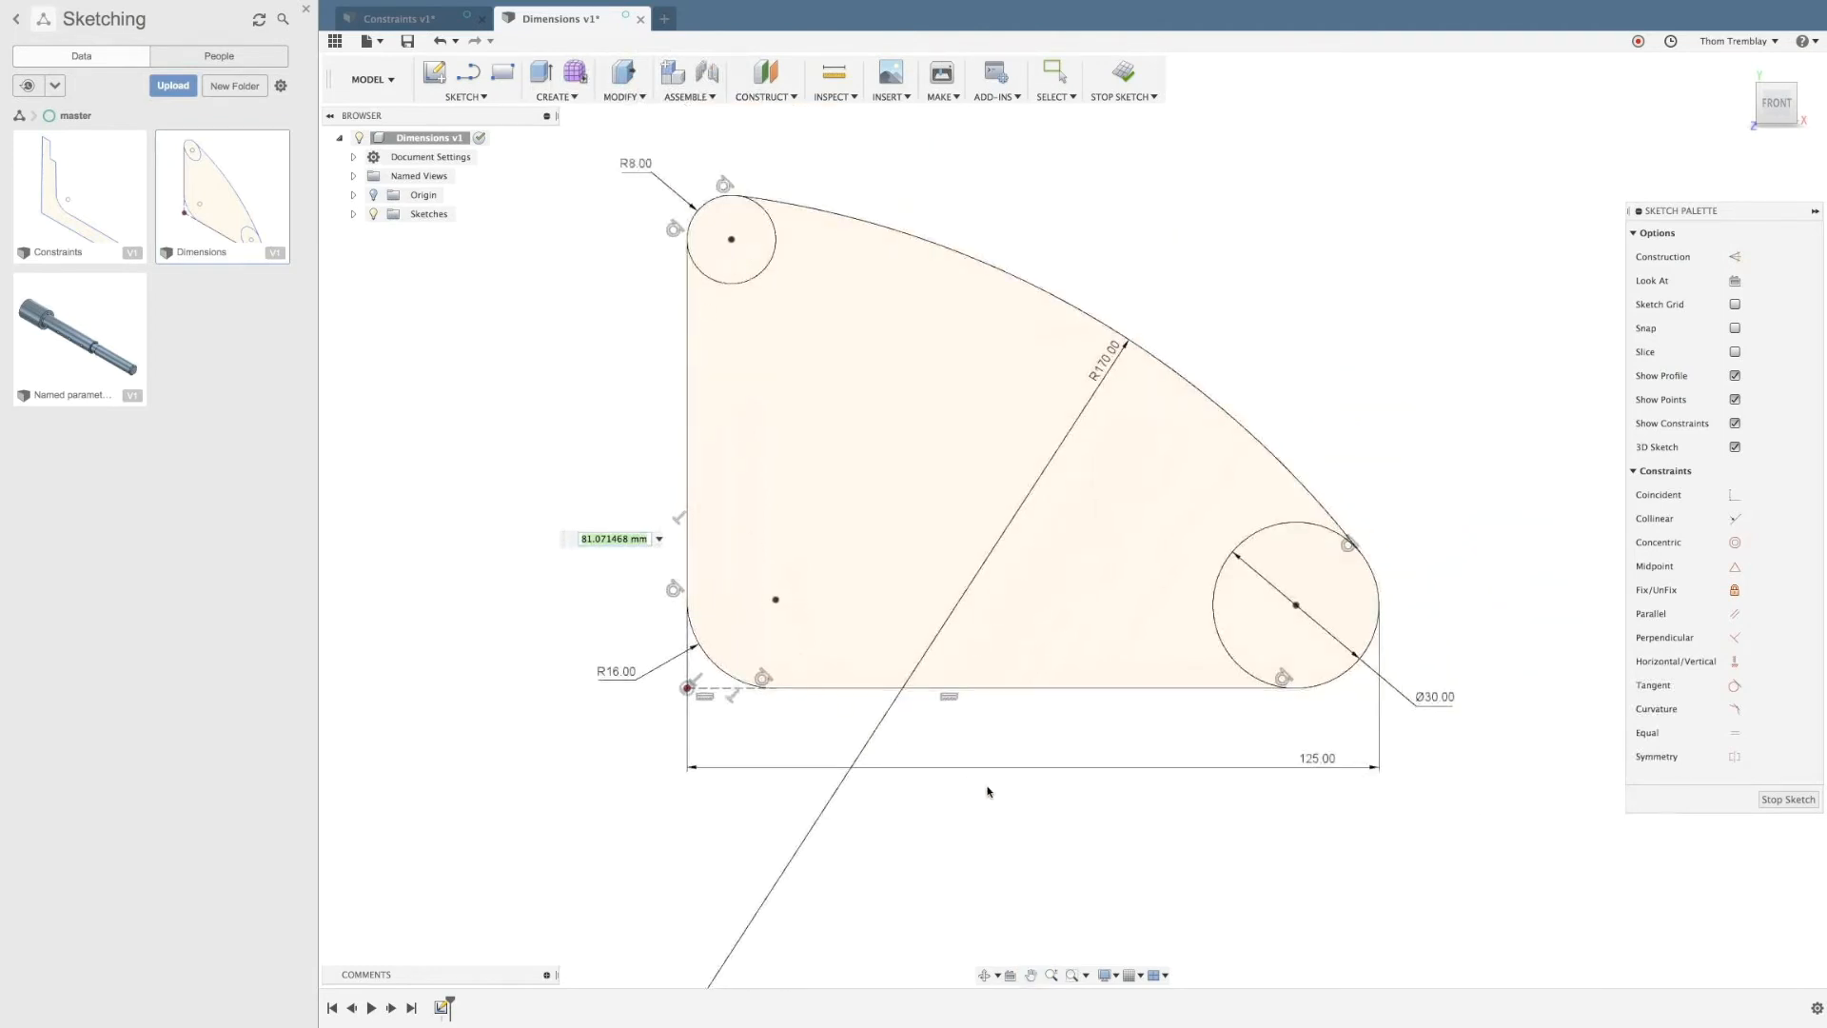
pyautogui.click(1093, 768)
pyautogui.write('*66')
pyautogui.press('Return')
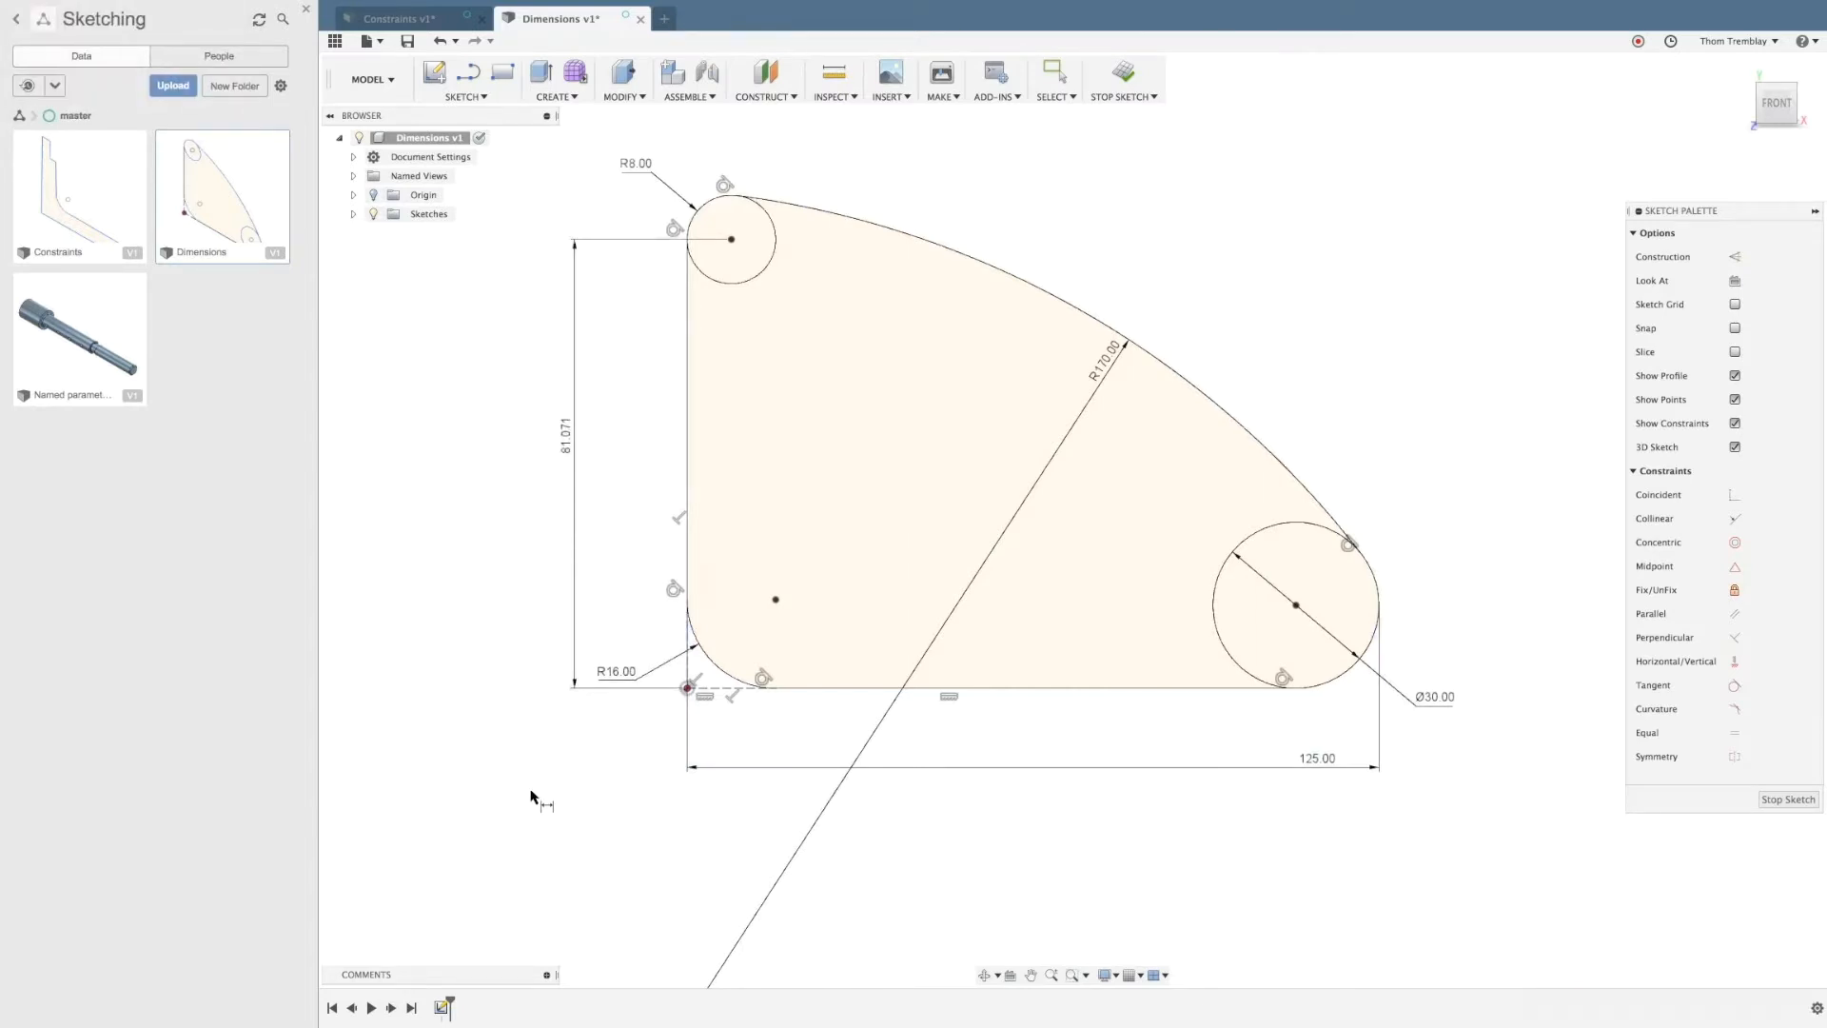
# Step: Sketch a Center Point Arc Slot about 14.3 mm wide, centered on the R170 arc's center and running between the two circles
pyautogui.scroll(-3, 574, 775)
pyautogui.moveTo(574, 775)
pyautogui.mouseDown(button='middle')
pyautogui.moveTo(631, 612)
pyautogui.moveTo(608, 637)
pyautogui.mouseUp(button='middle')
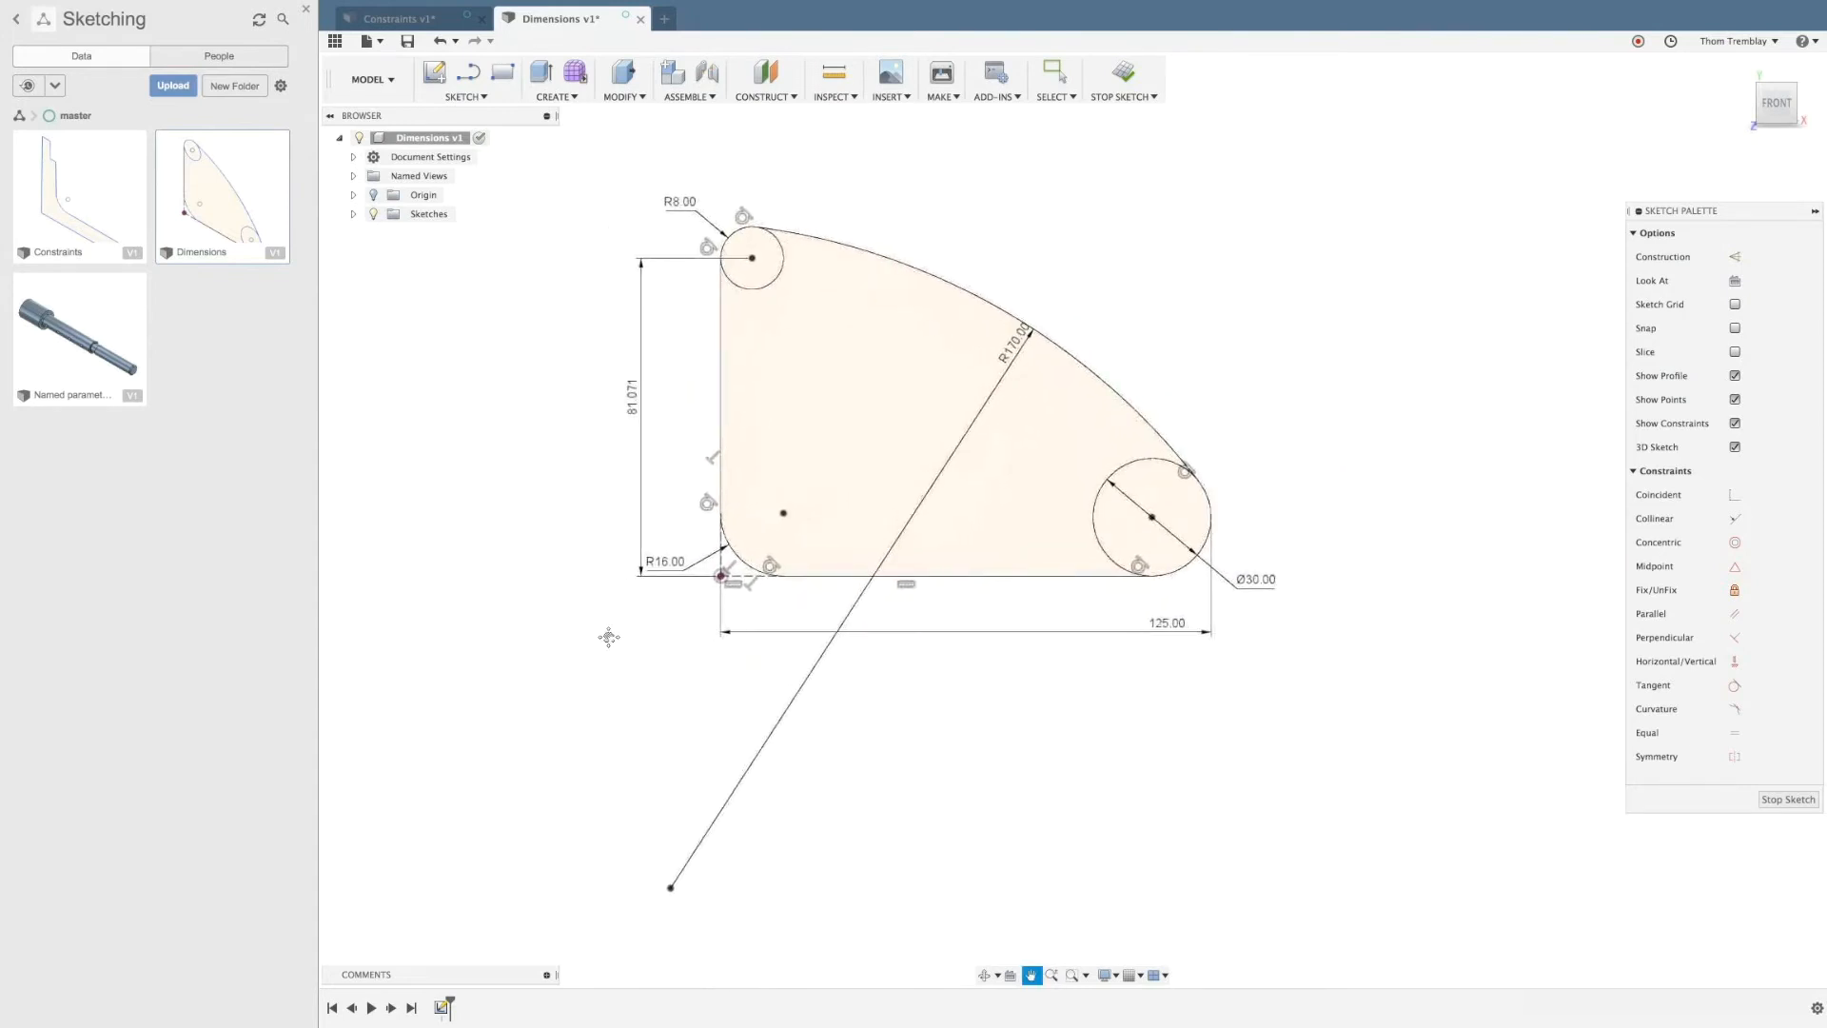
pyautogui.click(465, 96)
pyautogui.moveTo(485, 187)
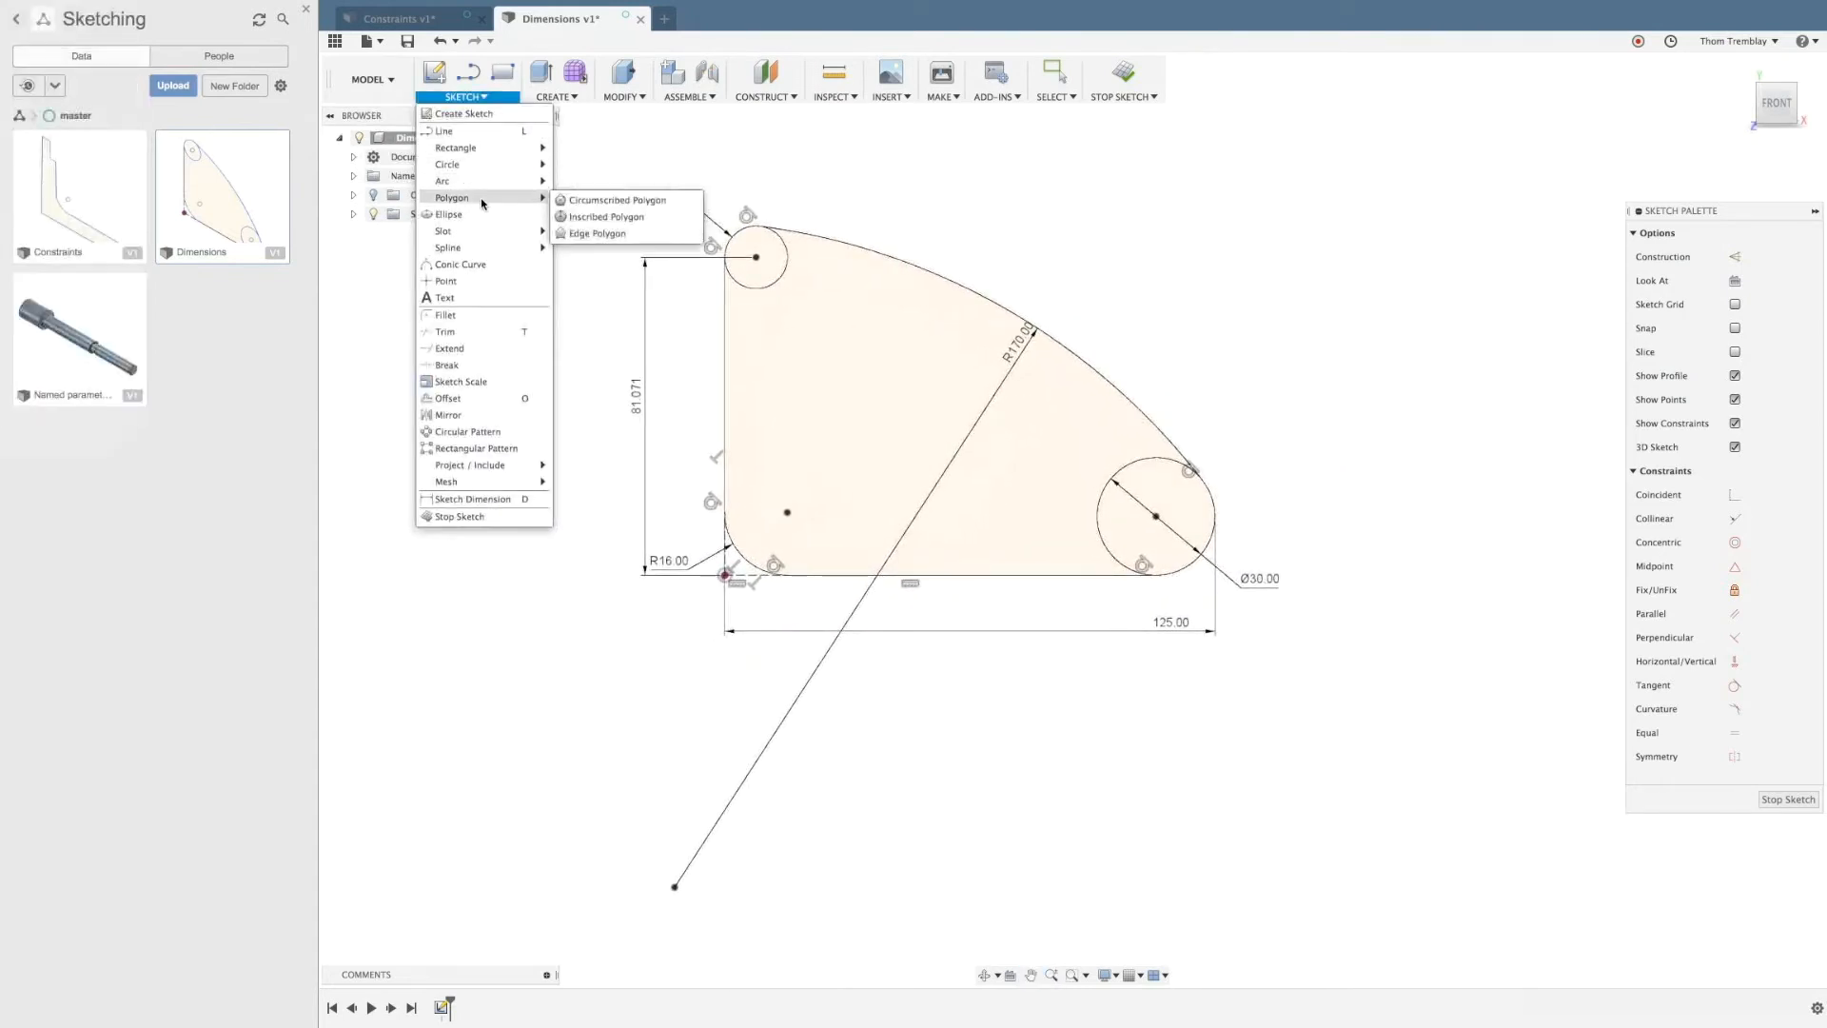
pyautogui.moveTo(494, 151)
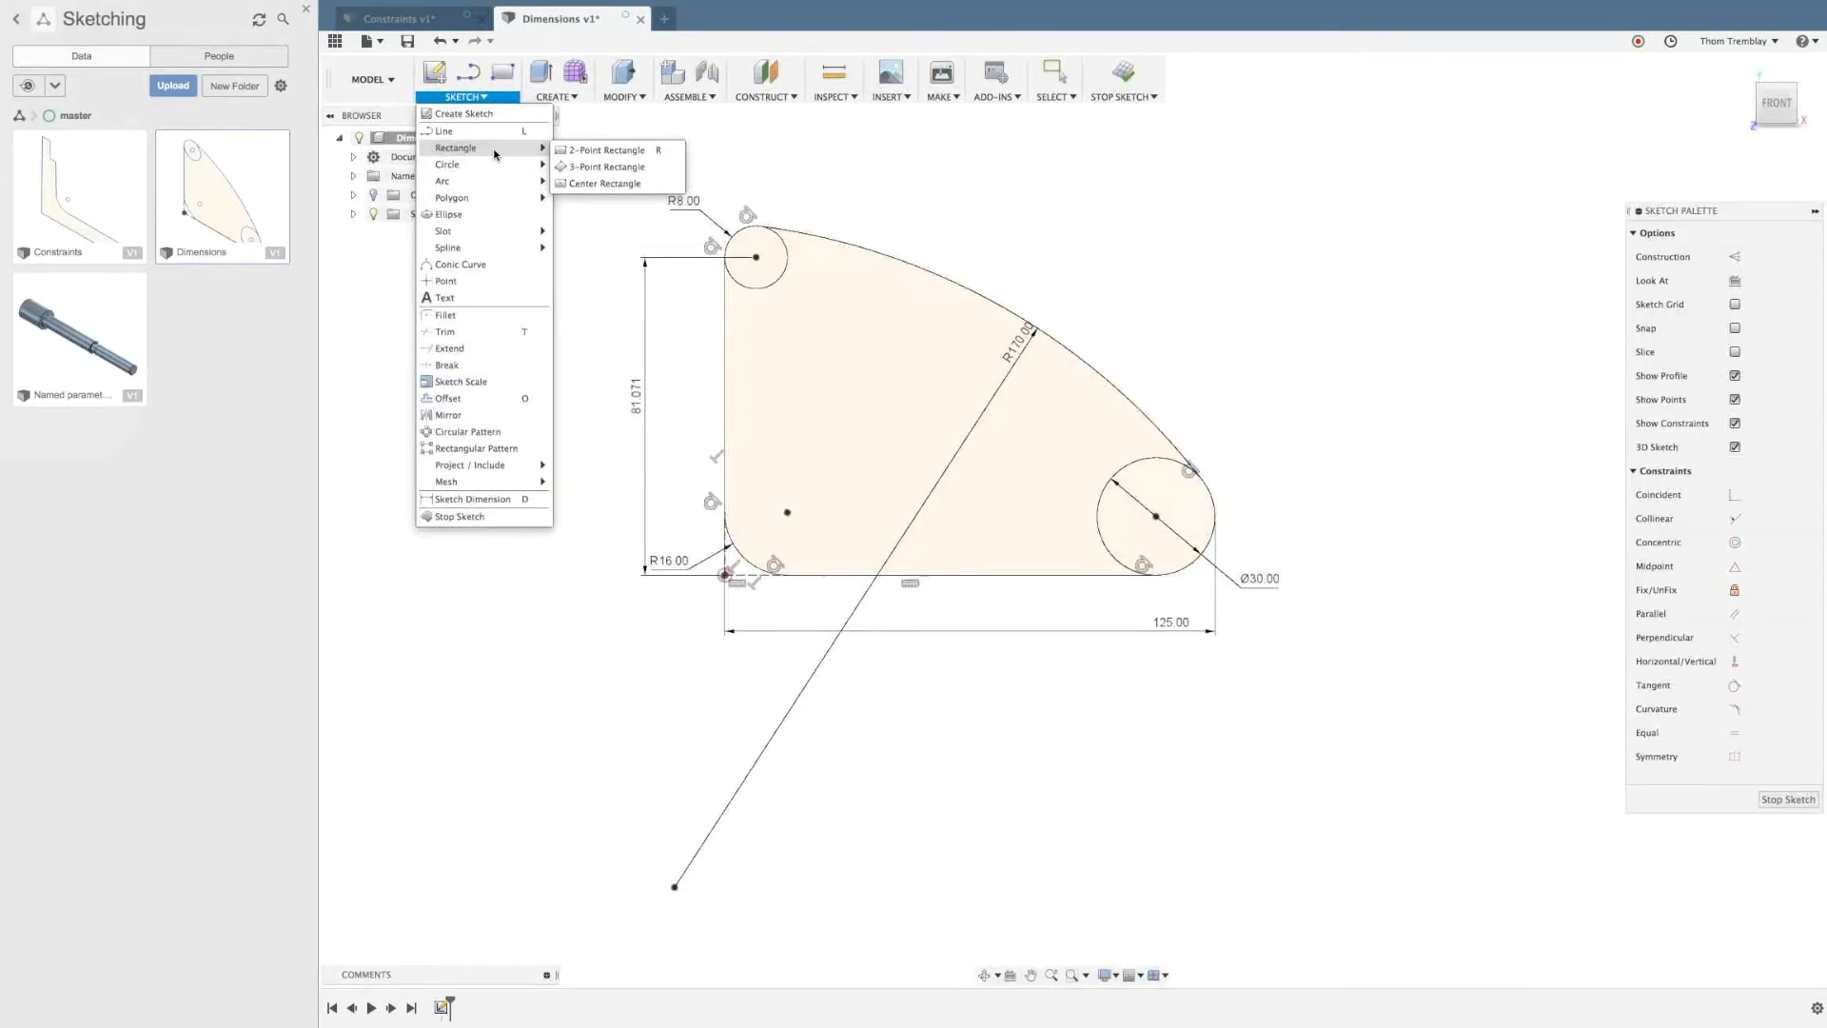
pyautogui.moveTo(493, 235)
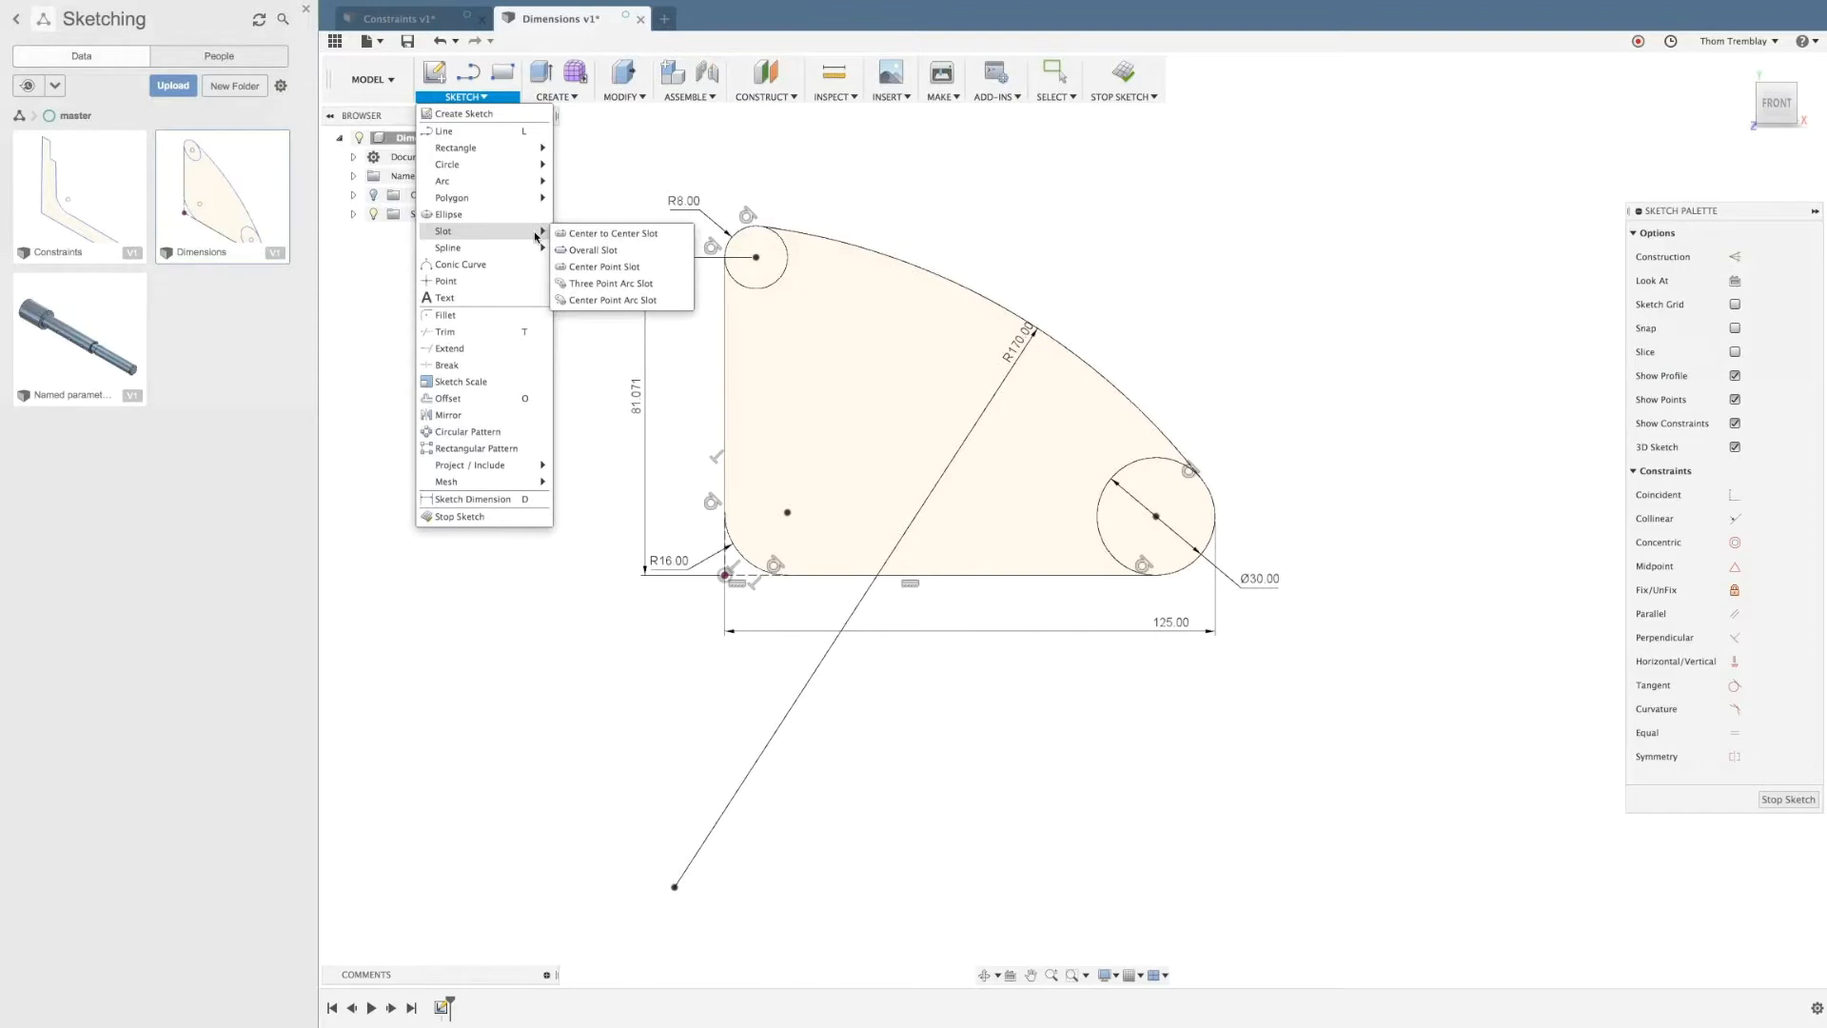
pyautogui.click(588, 301)
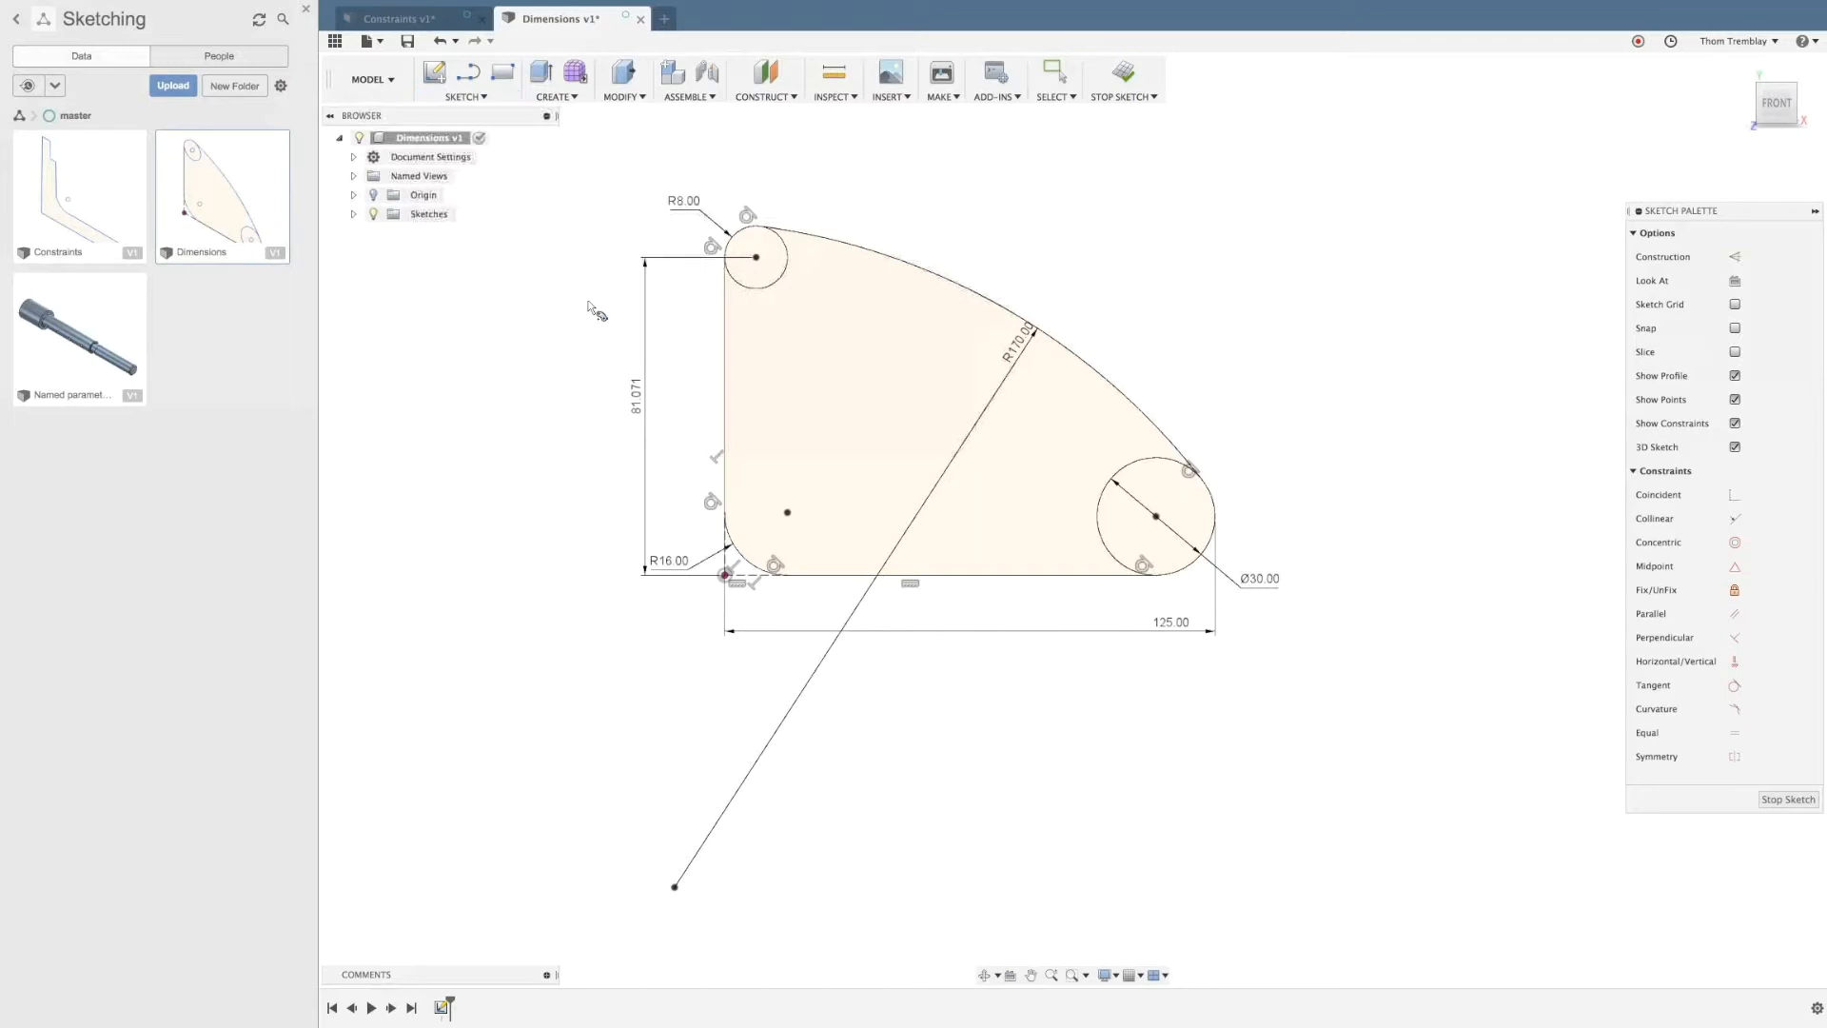
pyautogui.click(675, 887)
pyautogui.click(795, 287)
pyautogui.click(1115, 461)
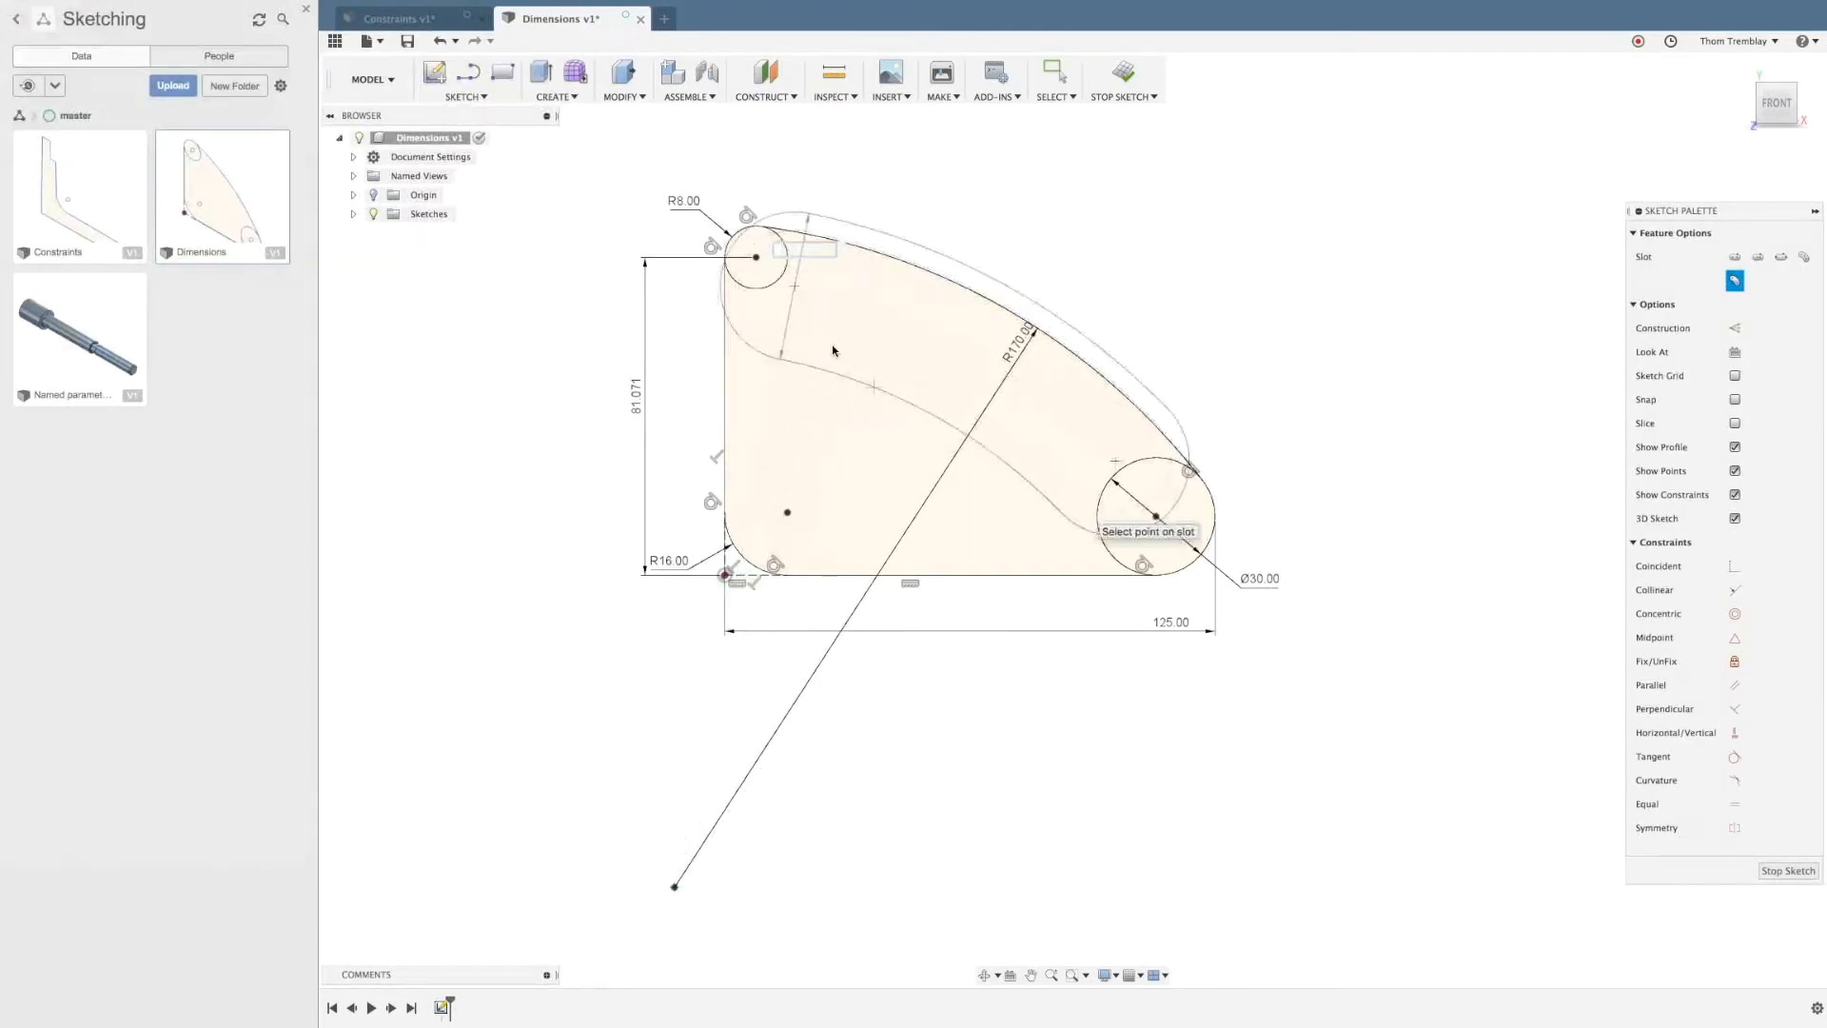
pyautogui.click(814, 323)
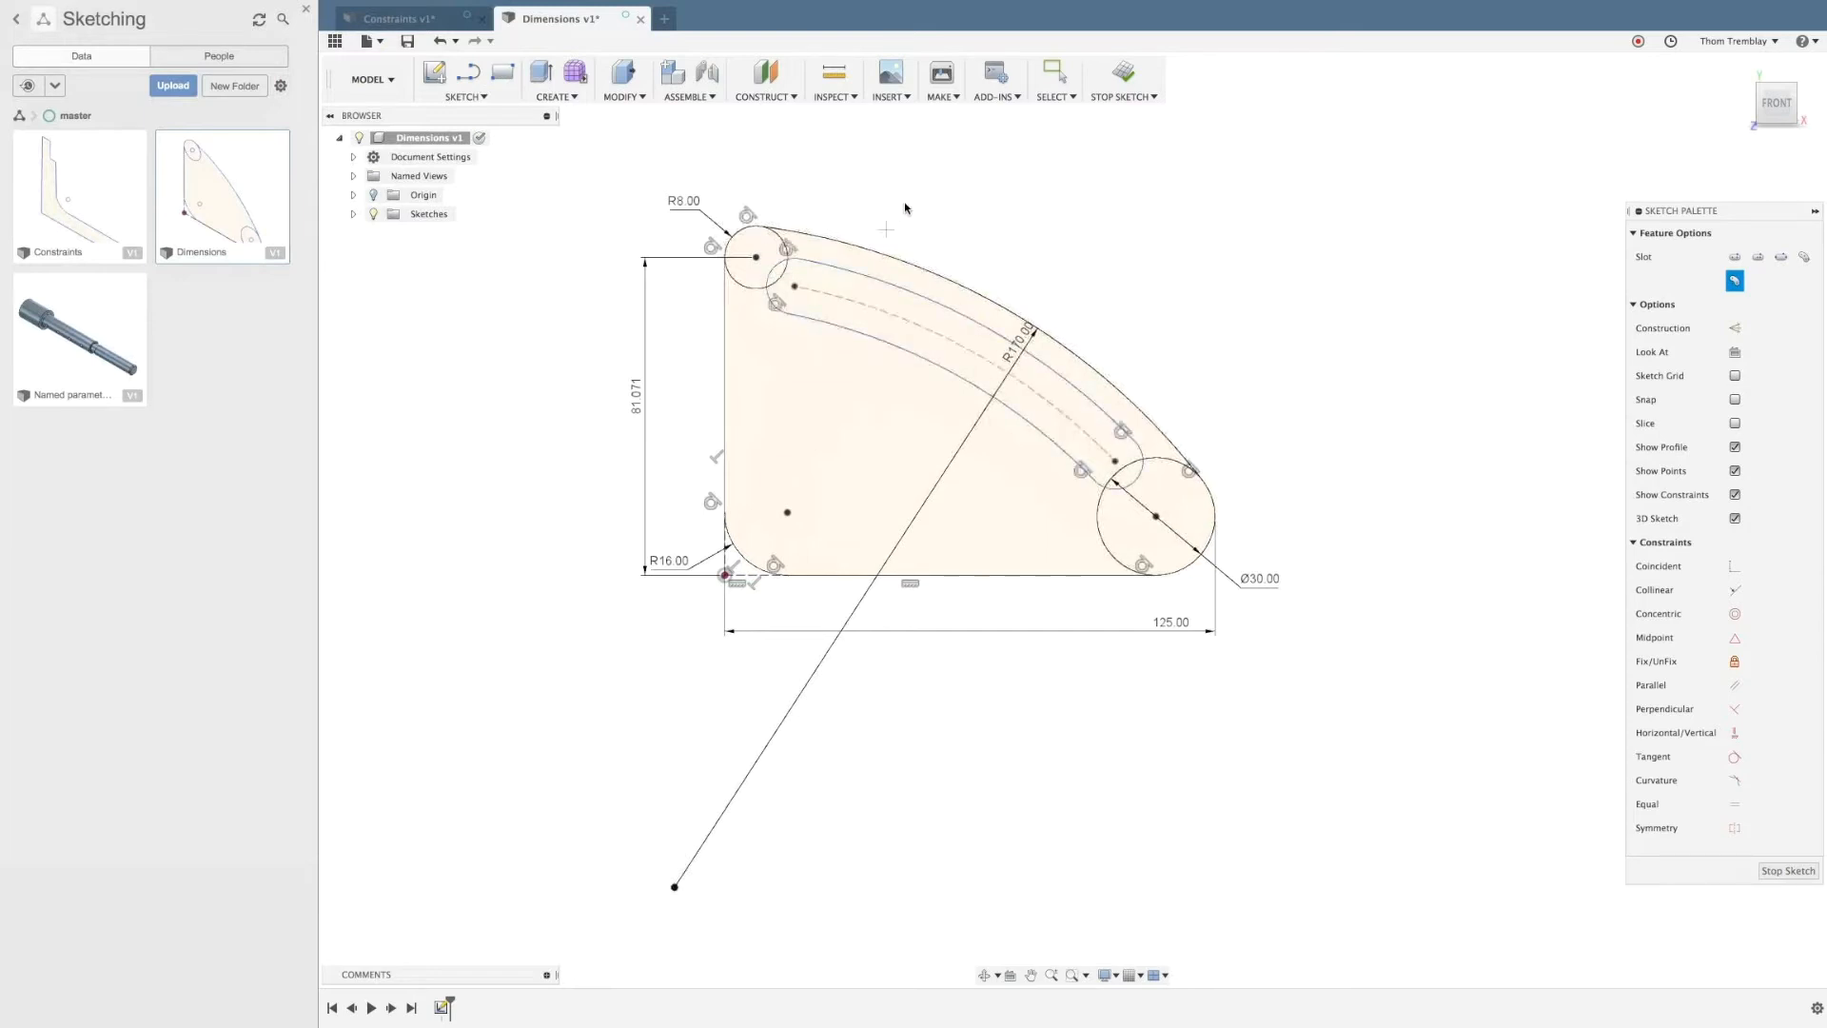
pyautogui.moveTo(919, 220); pyautogui.dragTo(920, 246, button='middle')
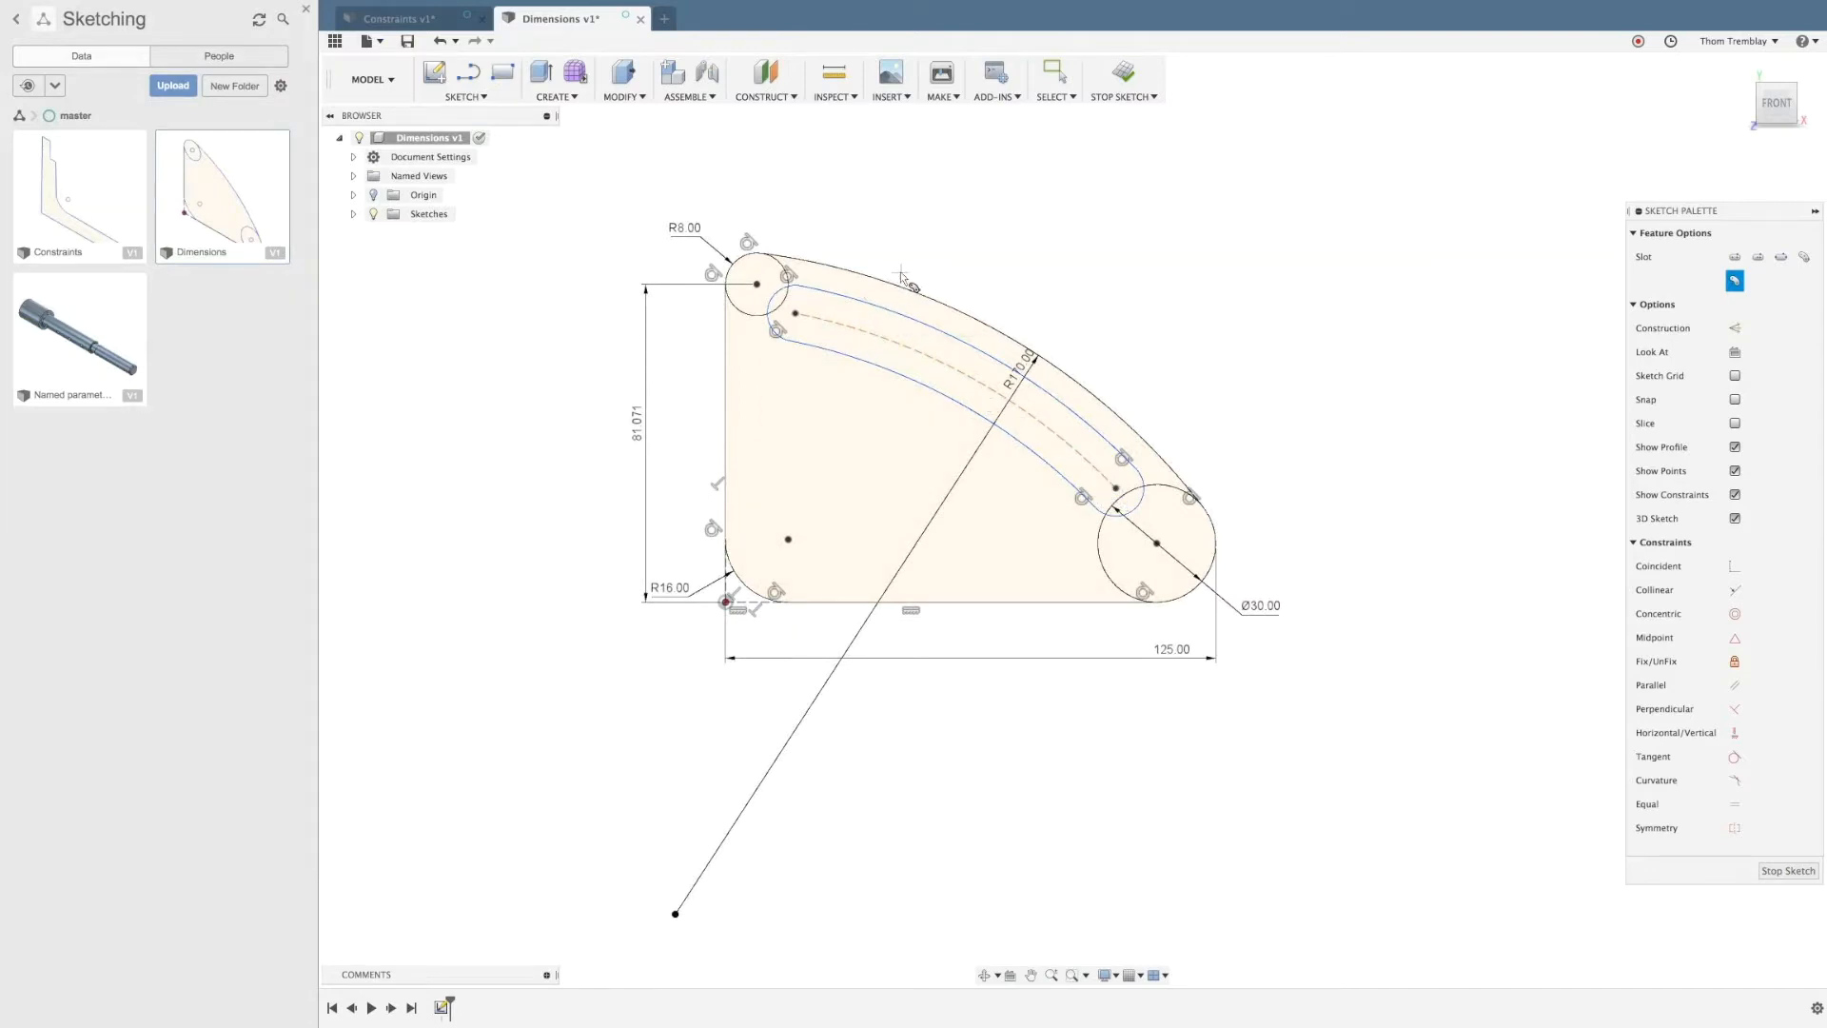
pyautogui.press('Escape')
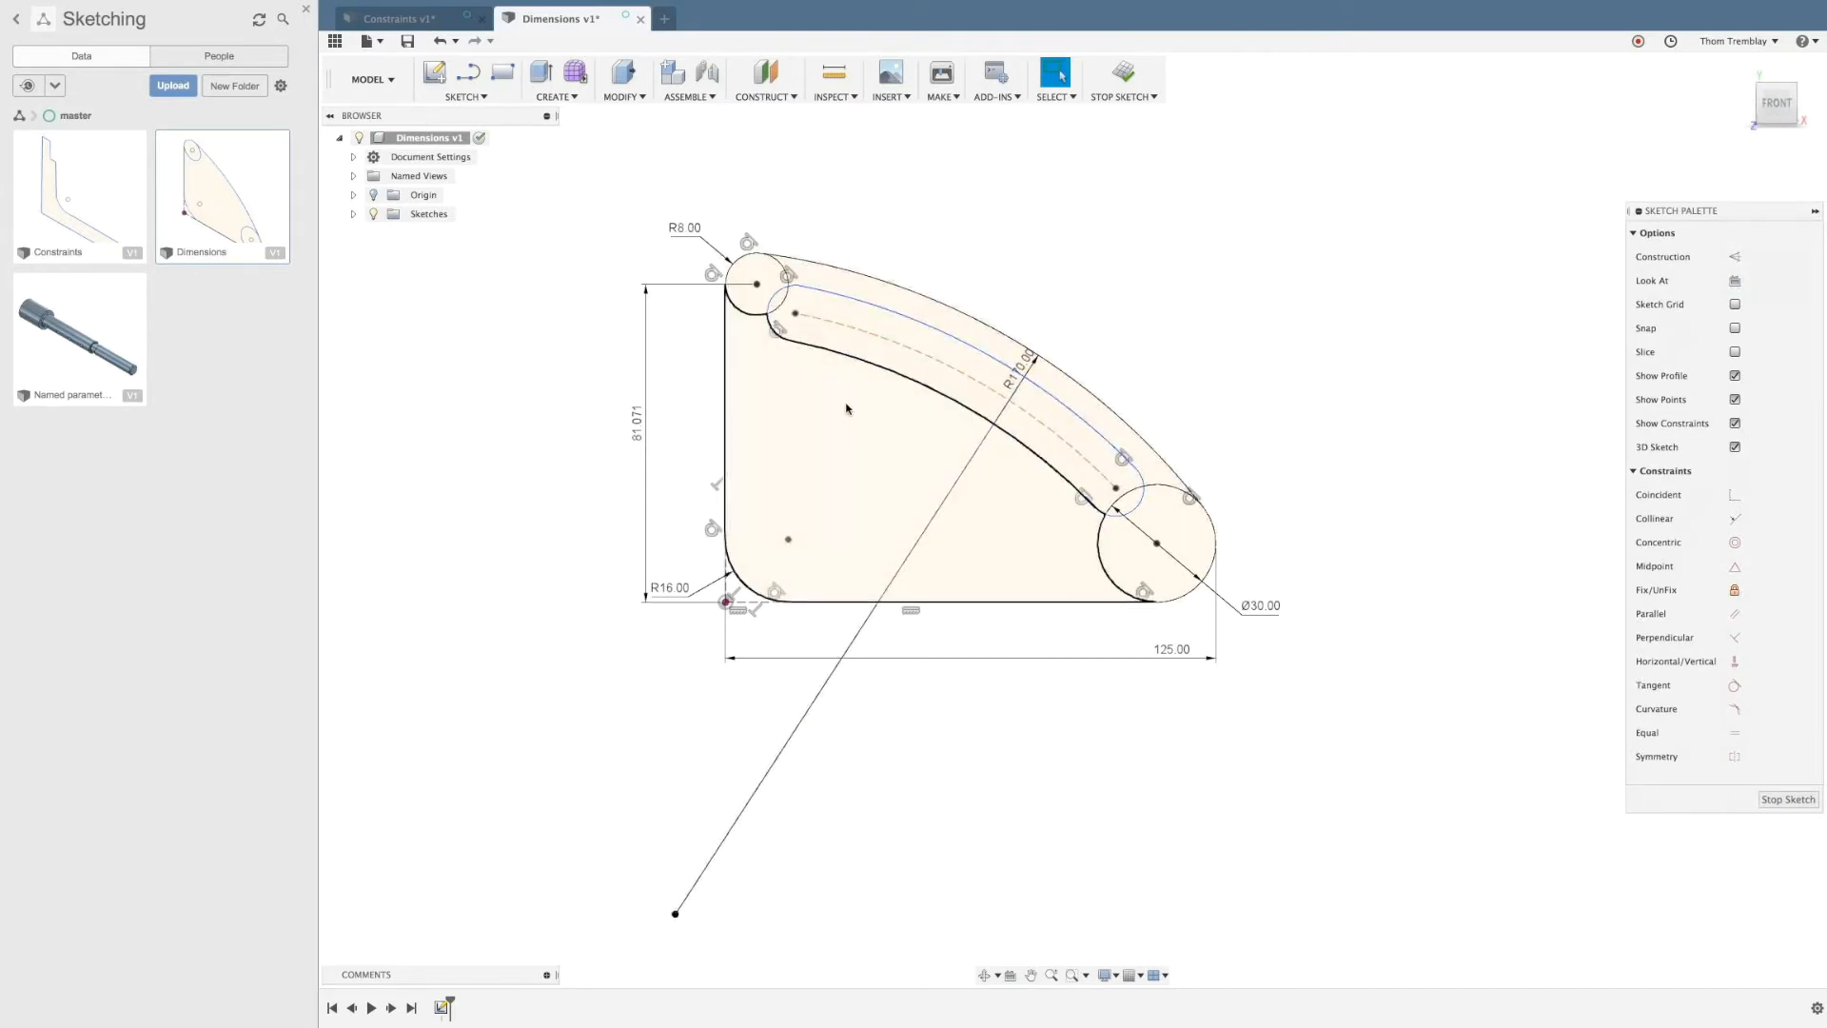
# Step: Dimension the arc slot's width between its two long curved edges as 12 mm
pyautogui.press('d')
pyautogui.click(963, 345)
pyautogui.click(920, 396)
pyautogui.click(838, 411)
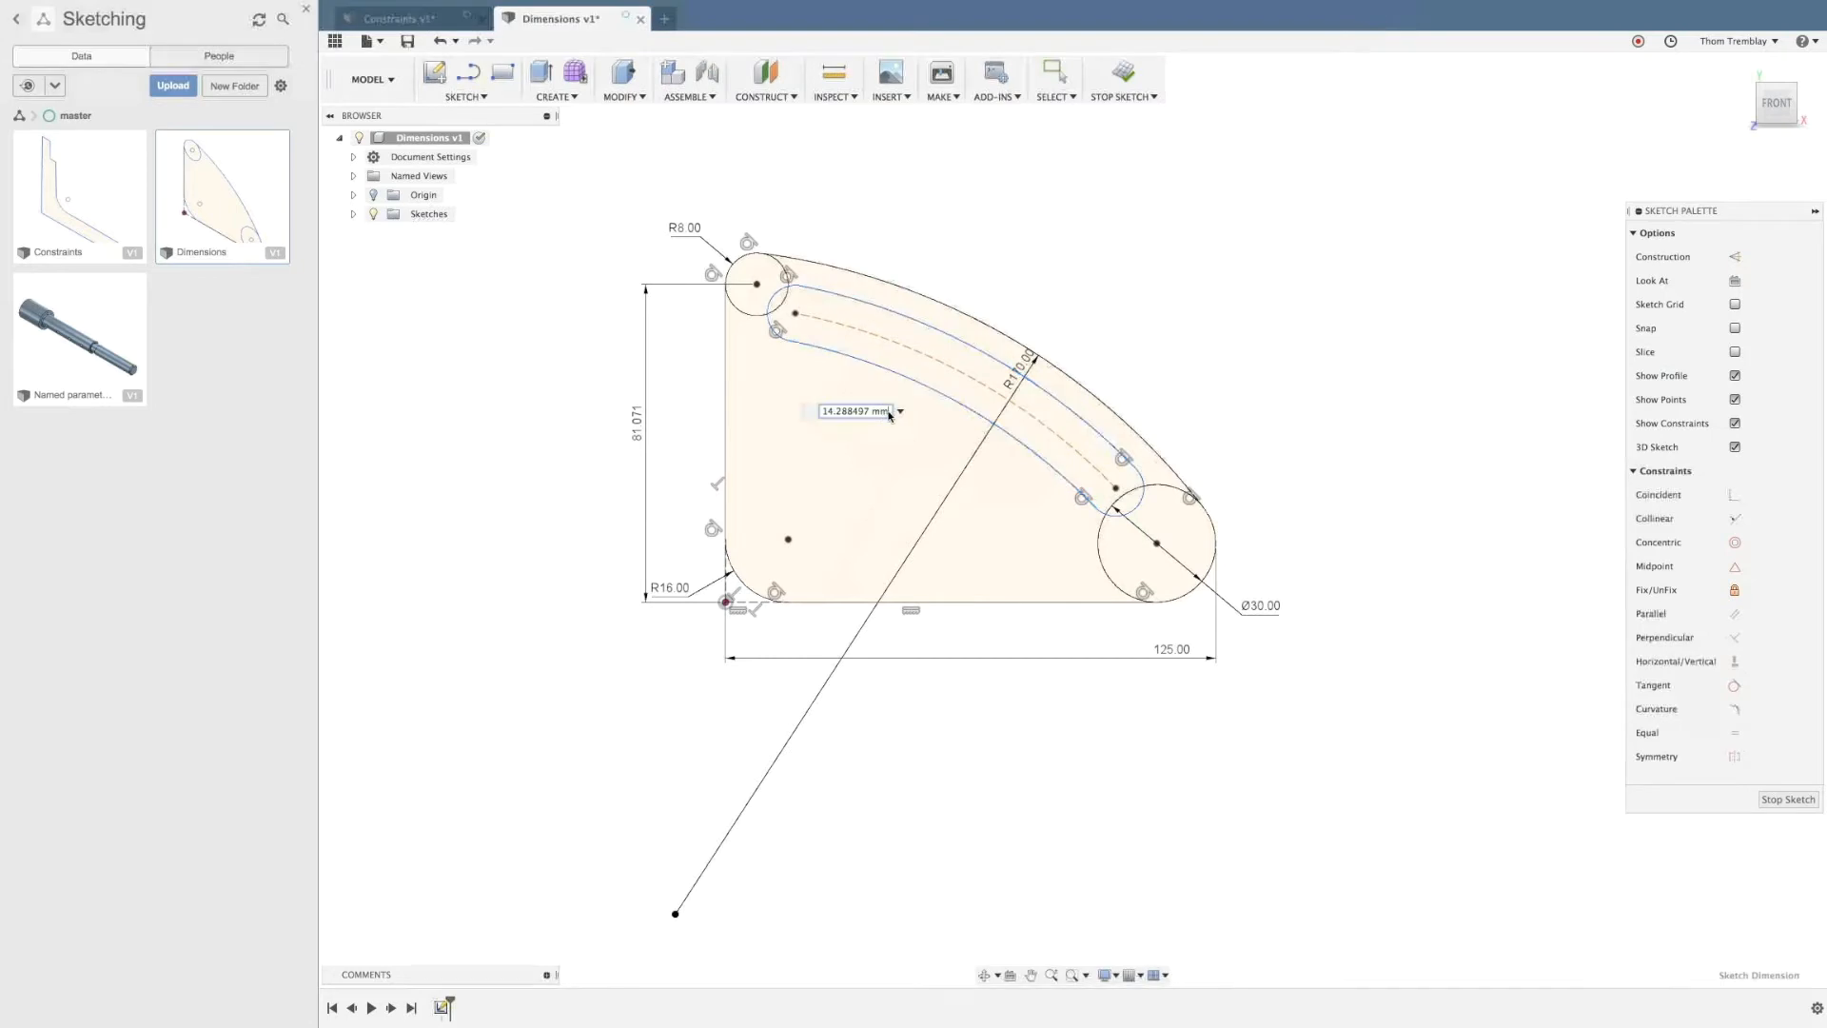
pyautogui.write('12')
pyautogui.press('Return')
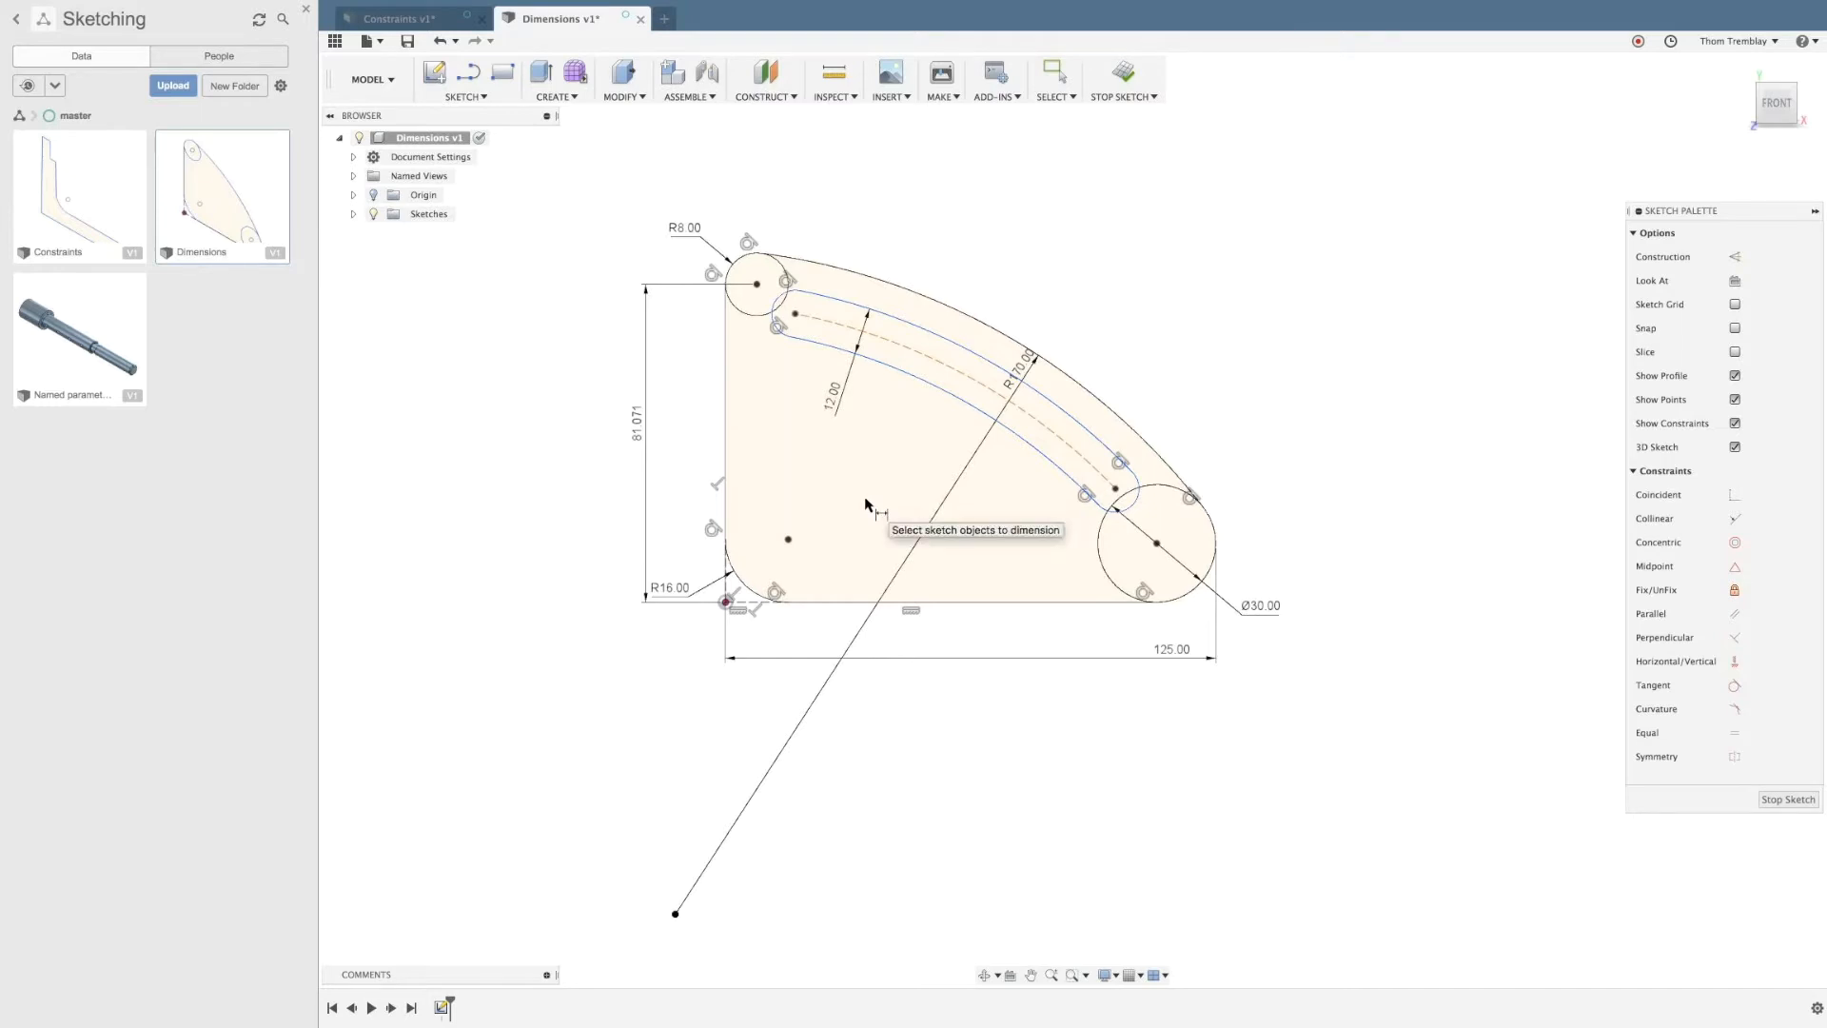
pyautogui.press('Escape')
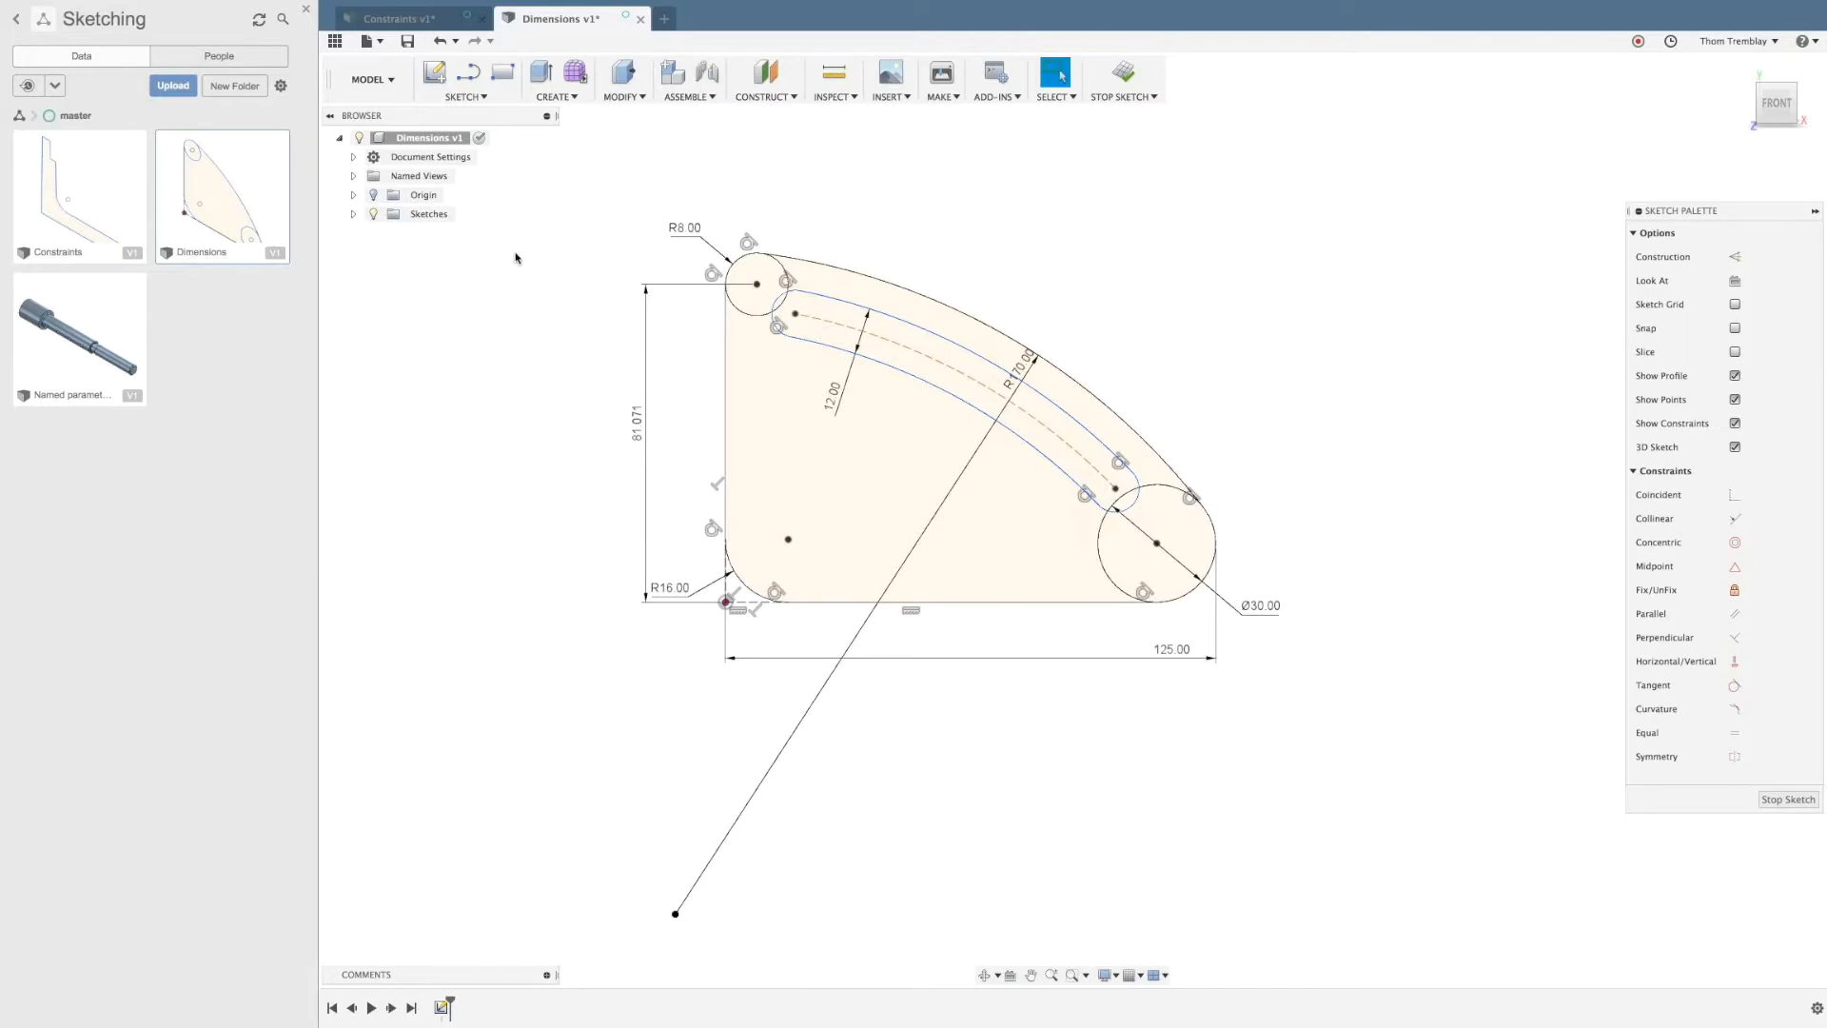
# Step: Offset the whole arc slot outline outward by 5 mm and move the slot inward from the profile's curved edge
pyautogui.click(475, 99)
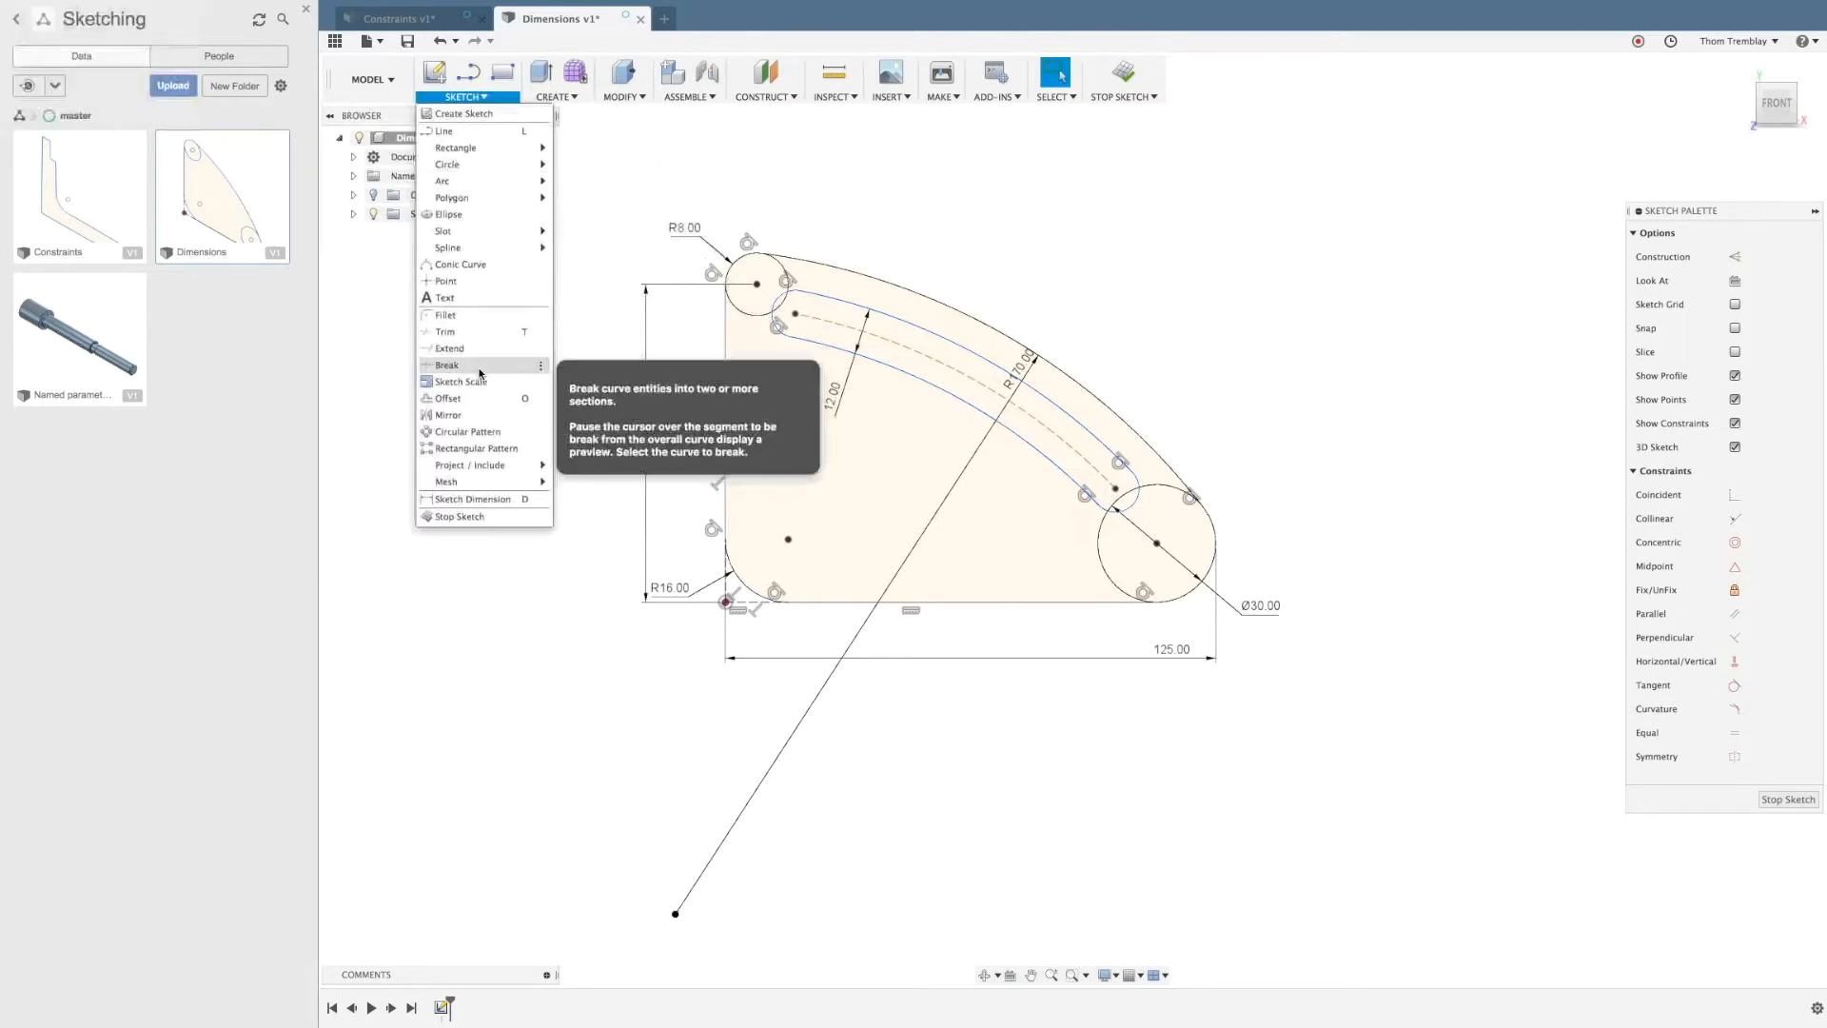
pyautogui.click(479, 400)
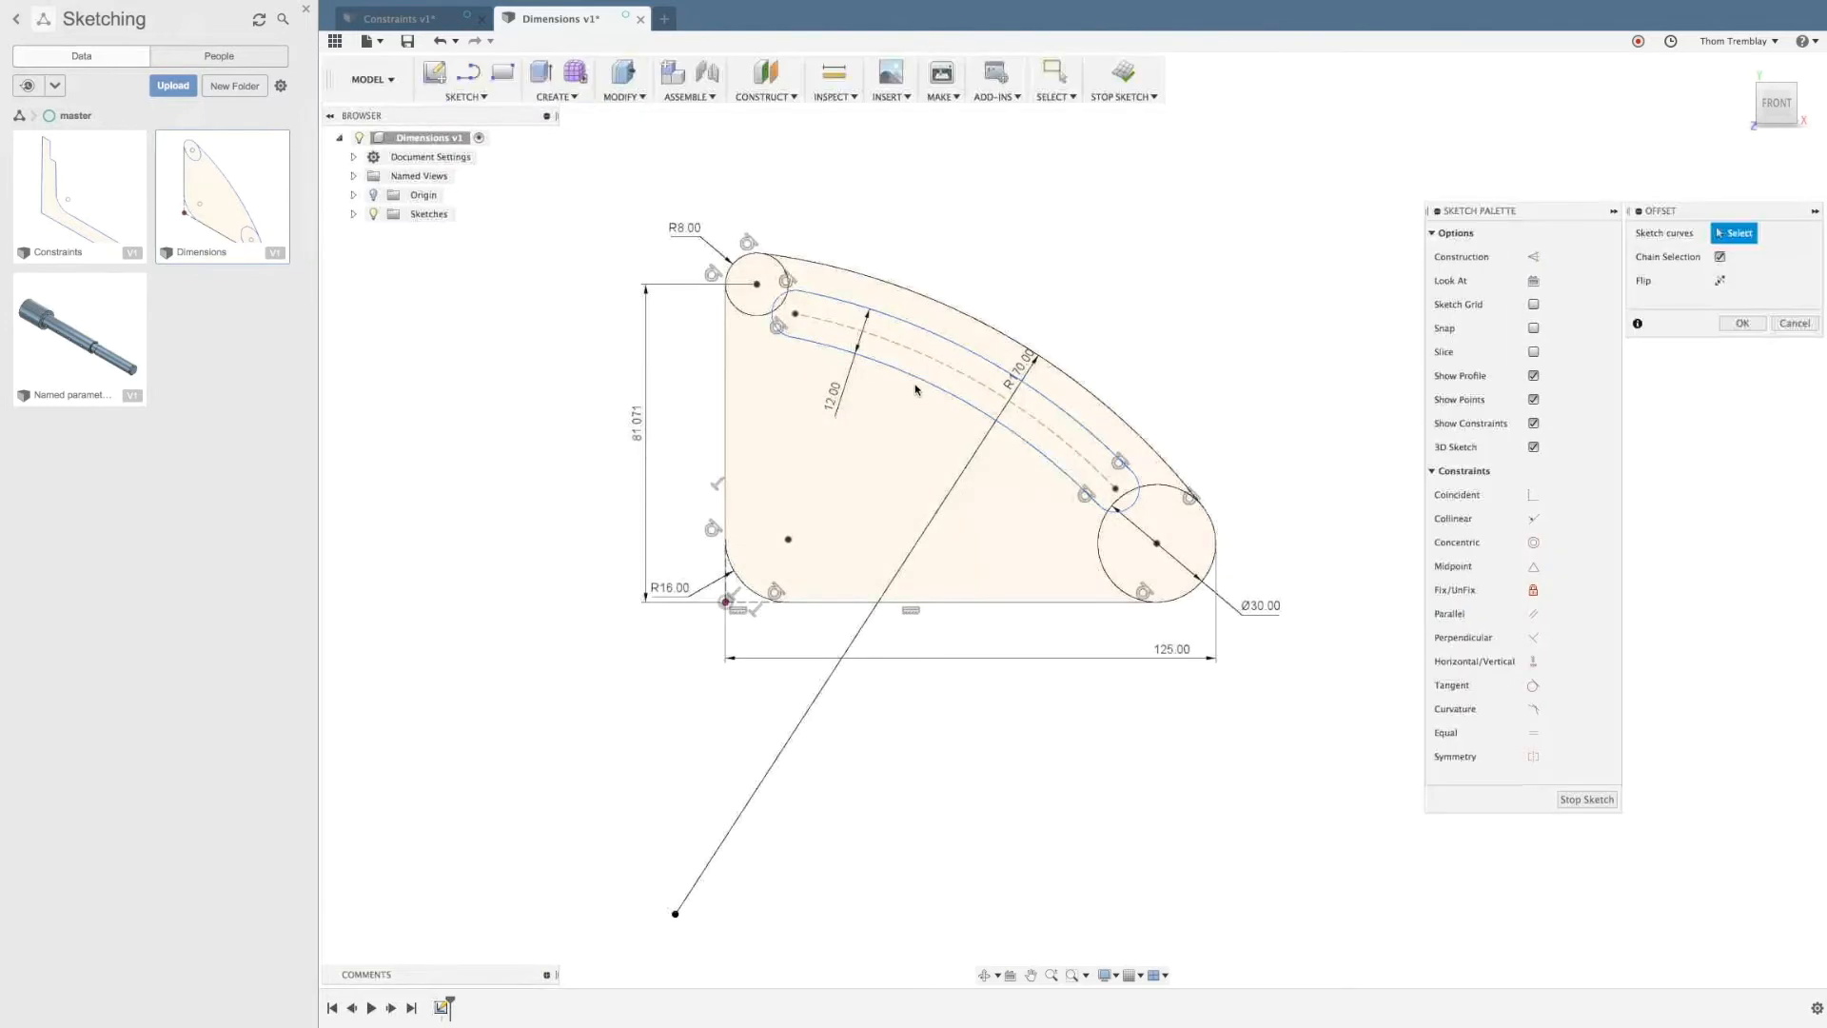
pyautogui.click(911, 396)
pyautogui.moveTo(912, 398)
pyautogui.mouseDown()
pyautogui.moveTo(891, 424)
pyautogui.moveTo(909, 416)
pyautogui.mouseUp()
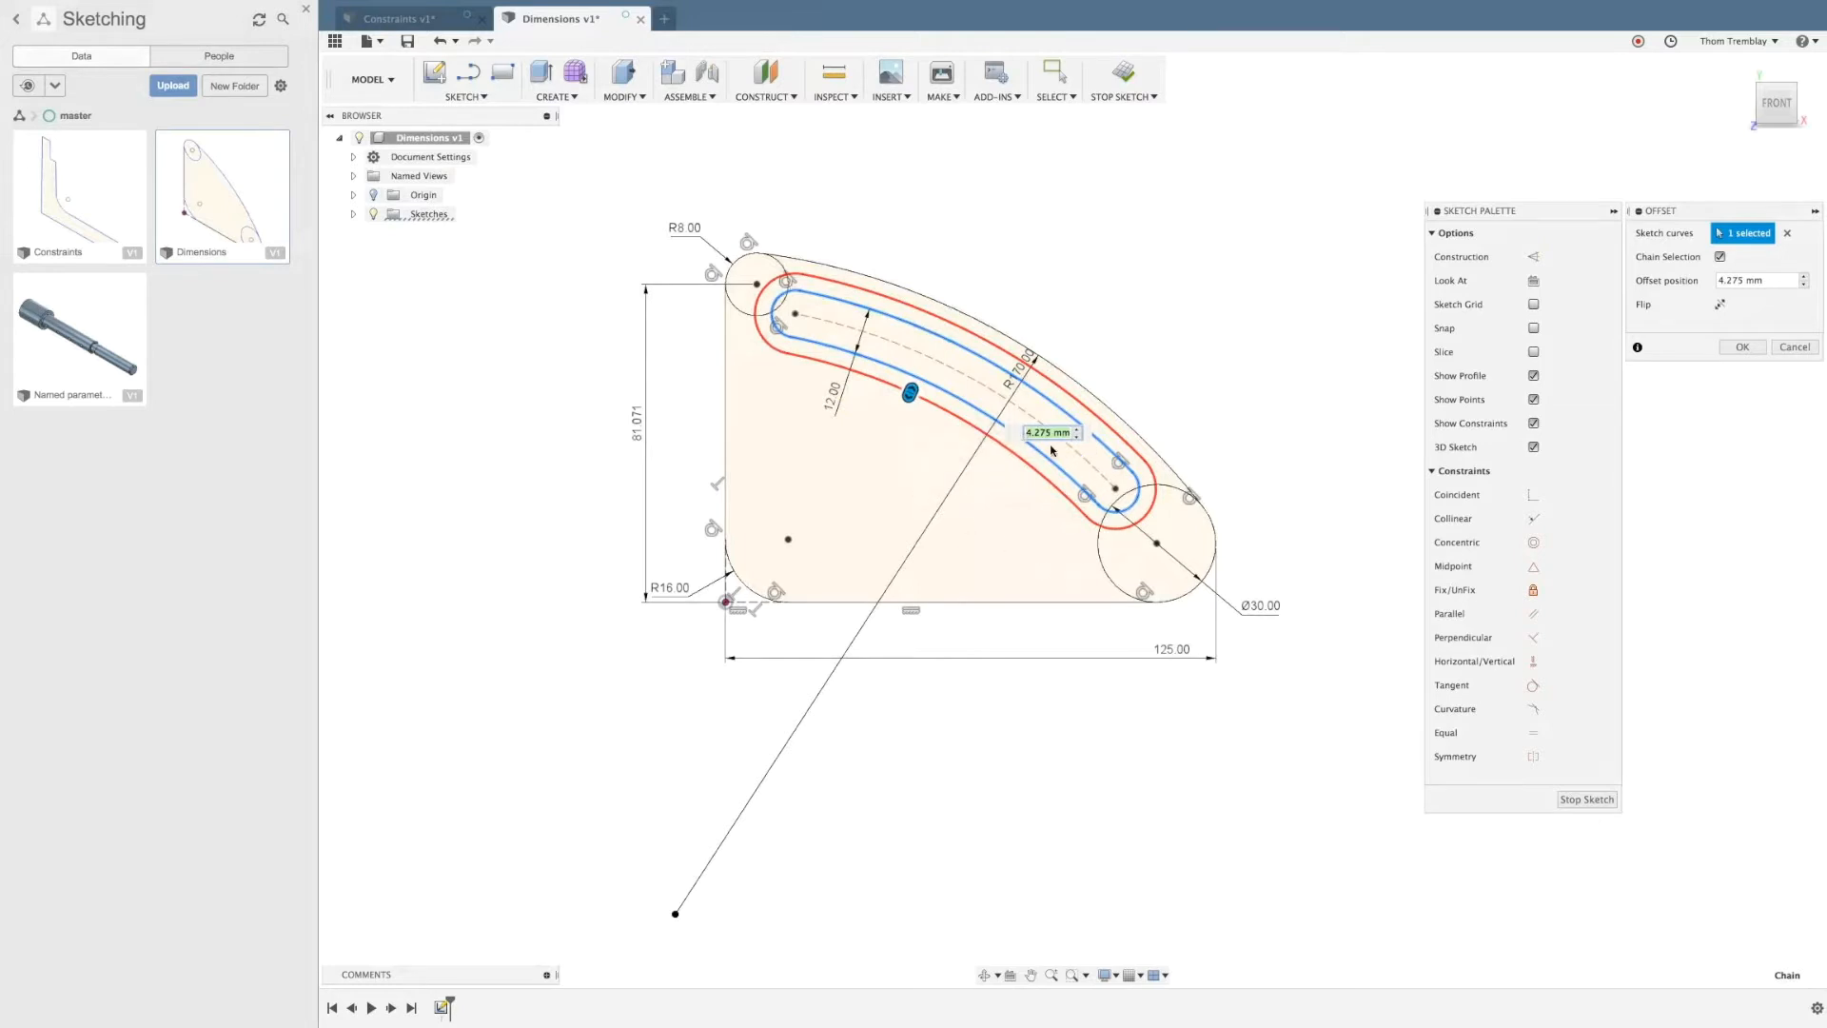
pyautogui.press('Return')
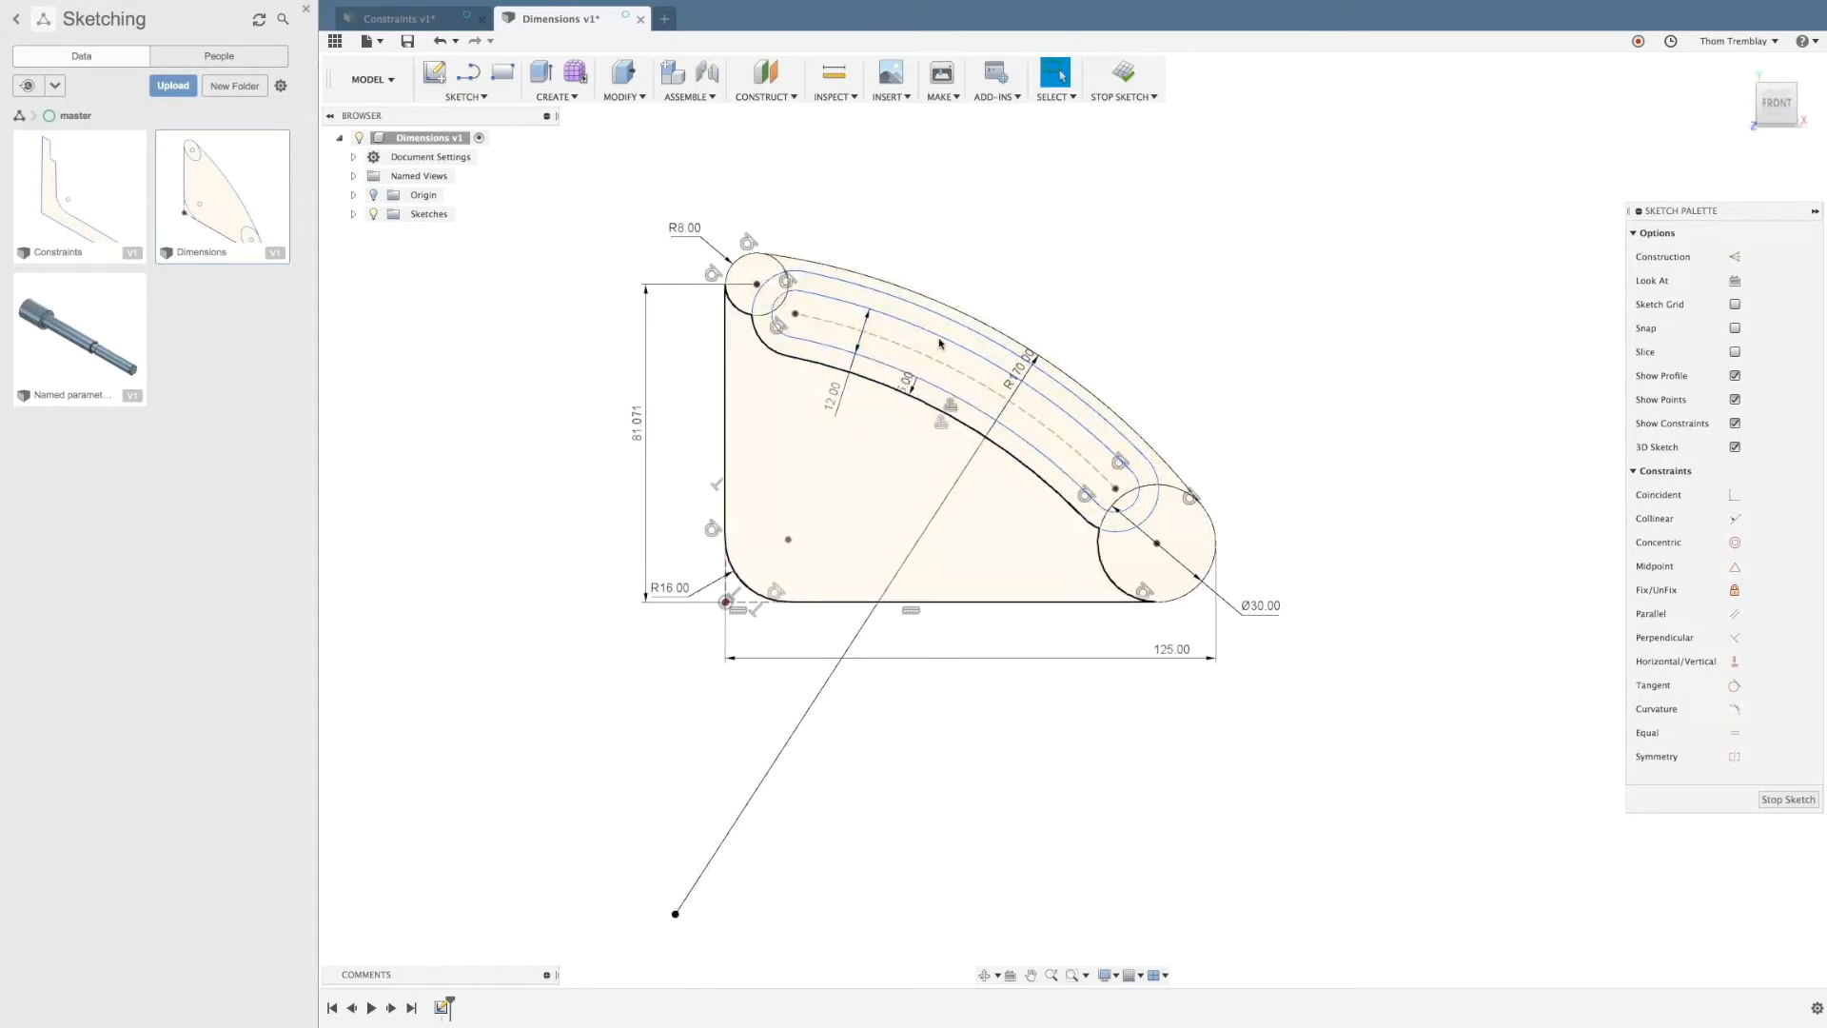
pyautogui.moveTo(937, 363); pyautogui.dragTo(922, 397)
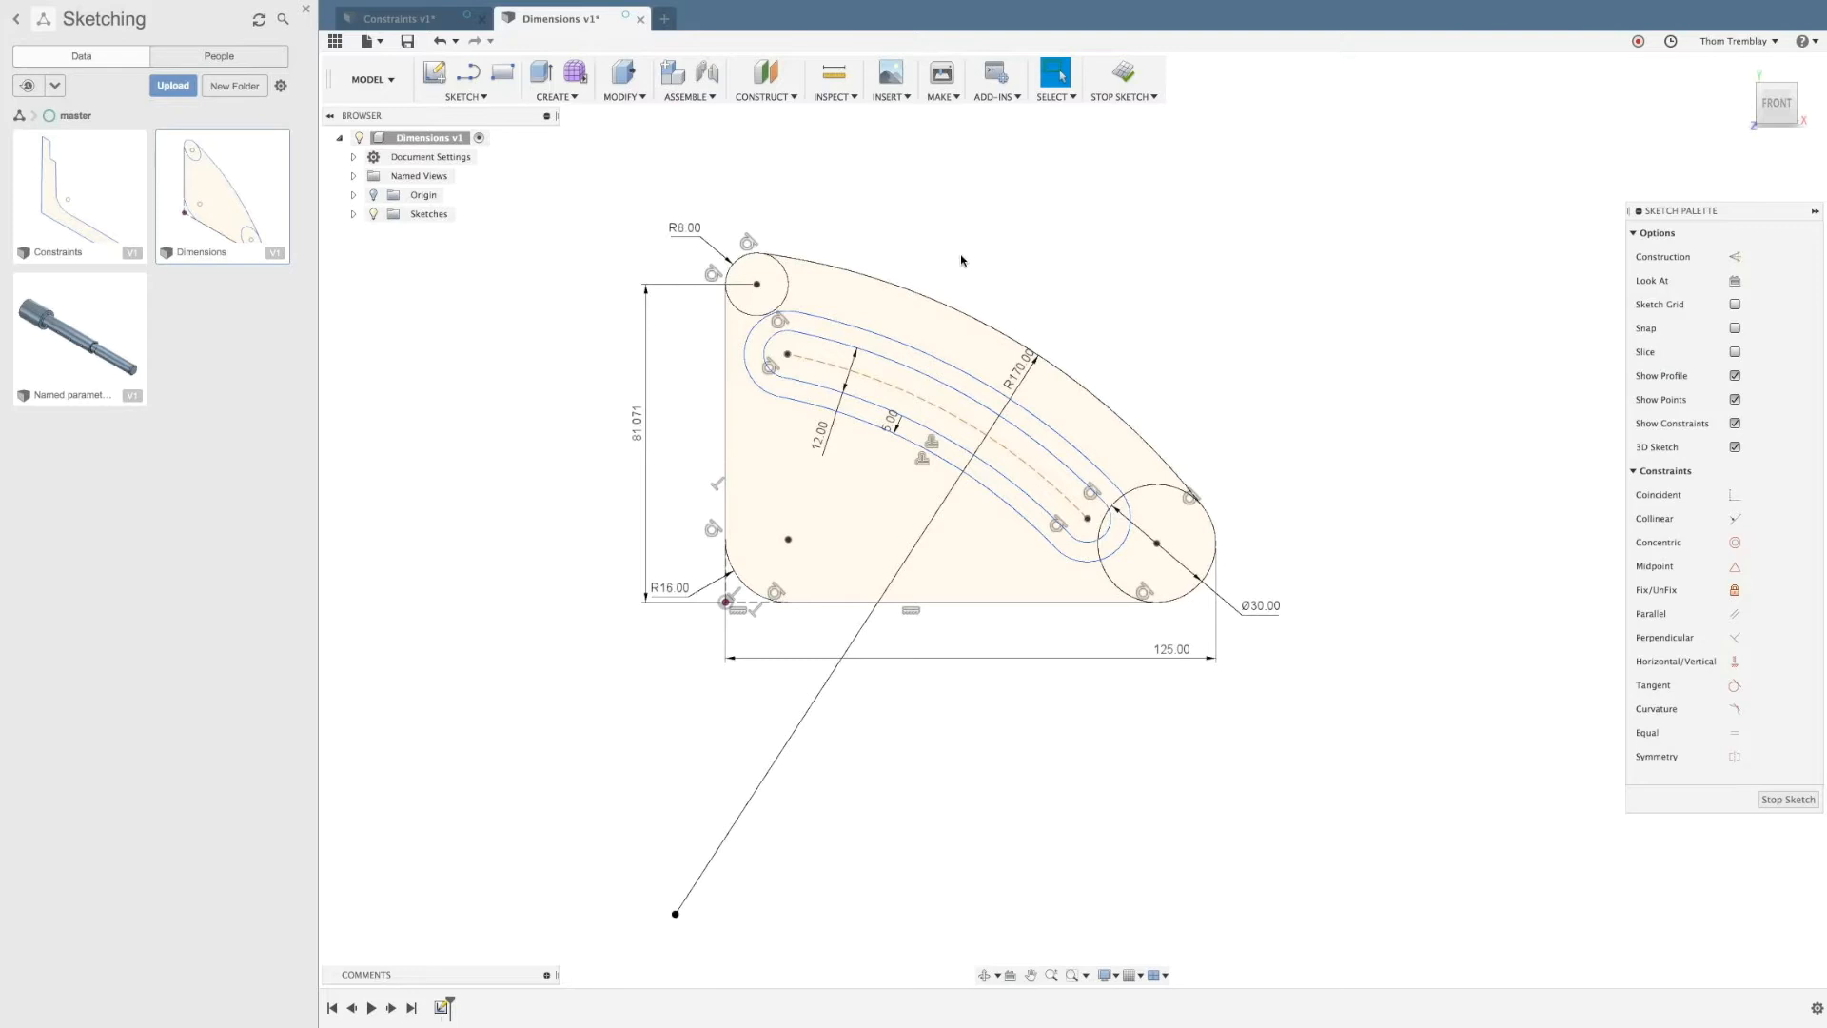
# Step: Dimension the horizontal distance from the straight vertical edge to the center point of the slot's upper end as 22 mm
pyautogui.click(473, 75)
pyautogui.press('Escape')
pyautogui.click(787, 354)
pyautogui.keyDown('shift'); pyautogui.click(724, 402); pyautogui.keyUp('shift')
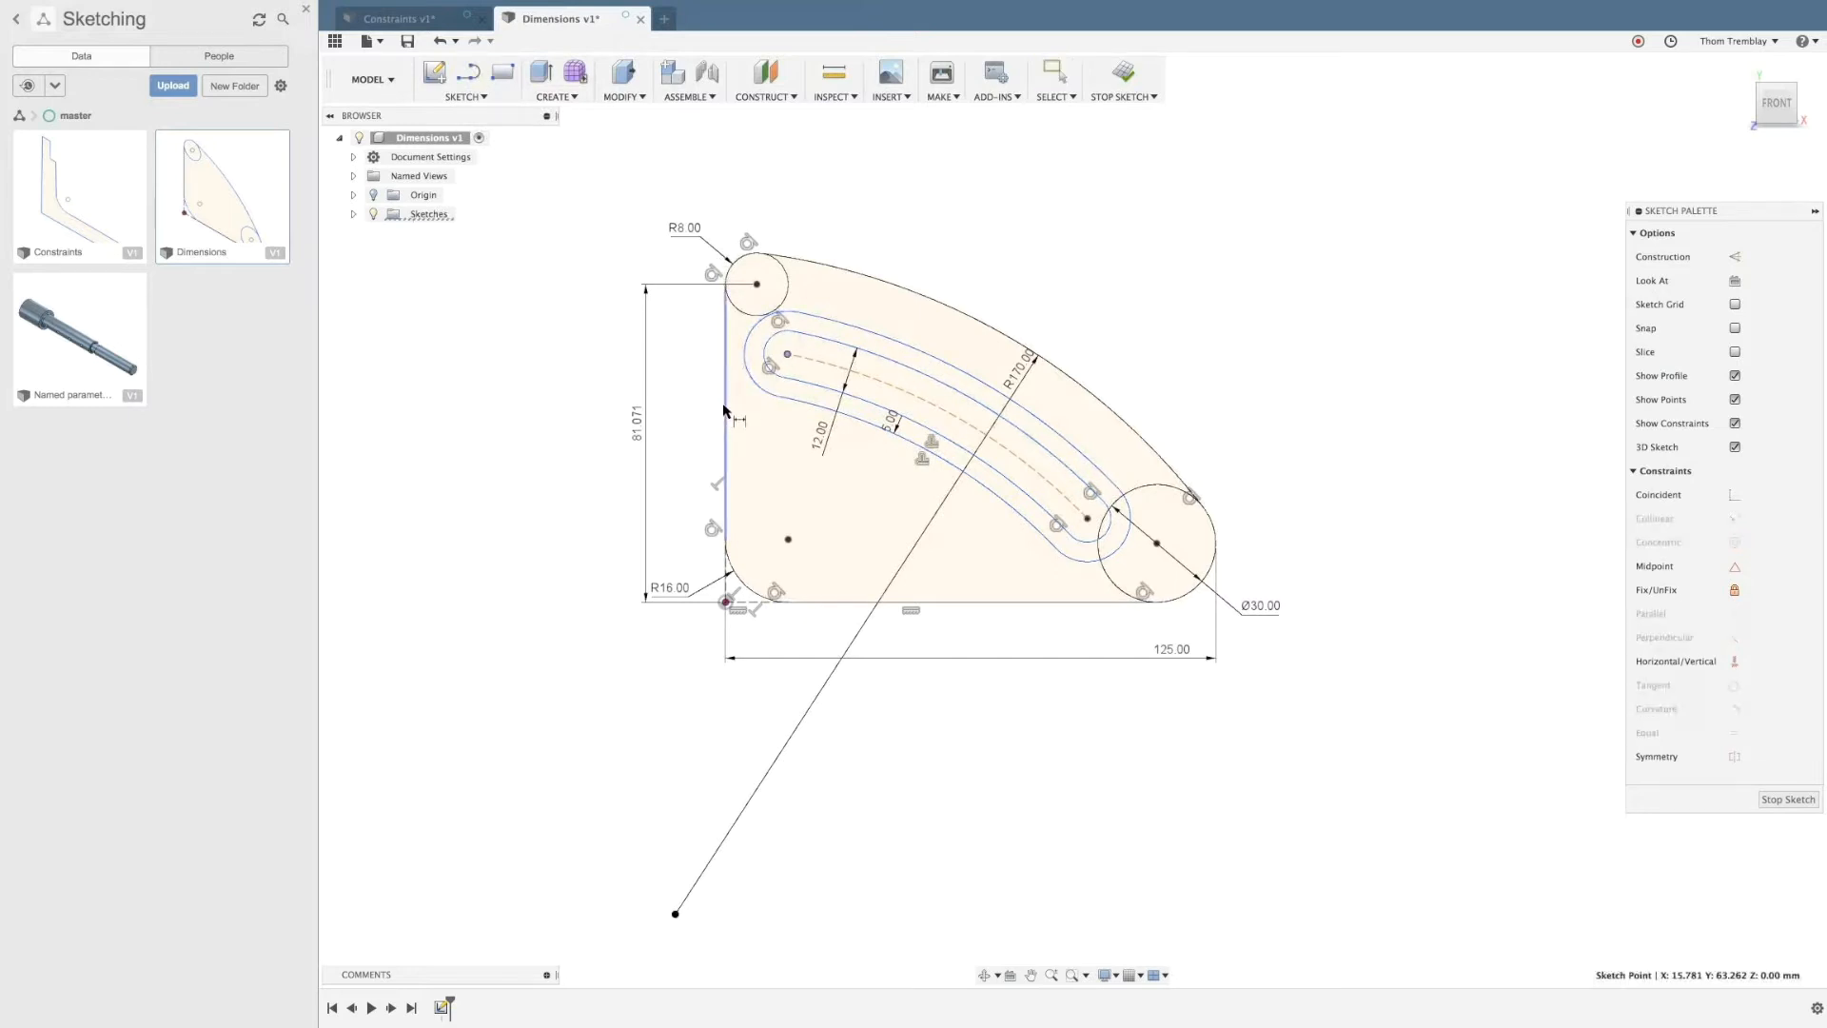
pyautogui.press('d')
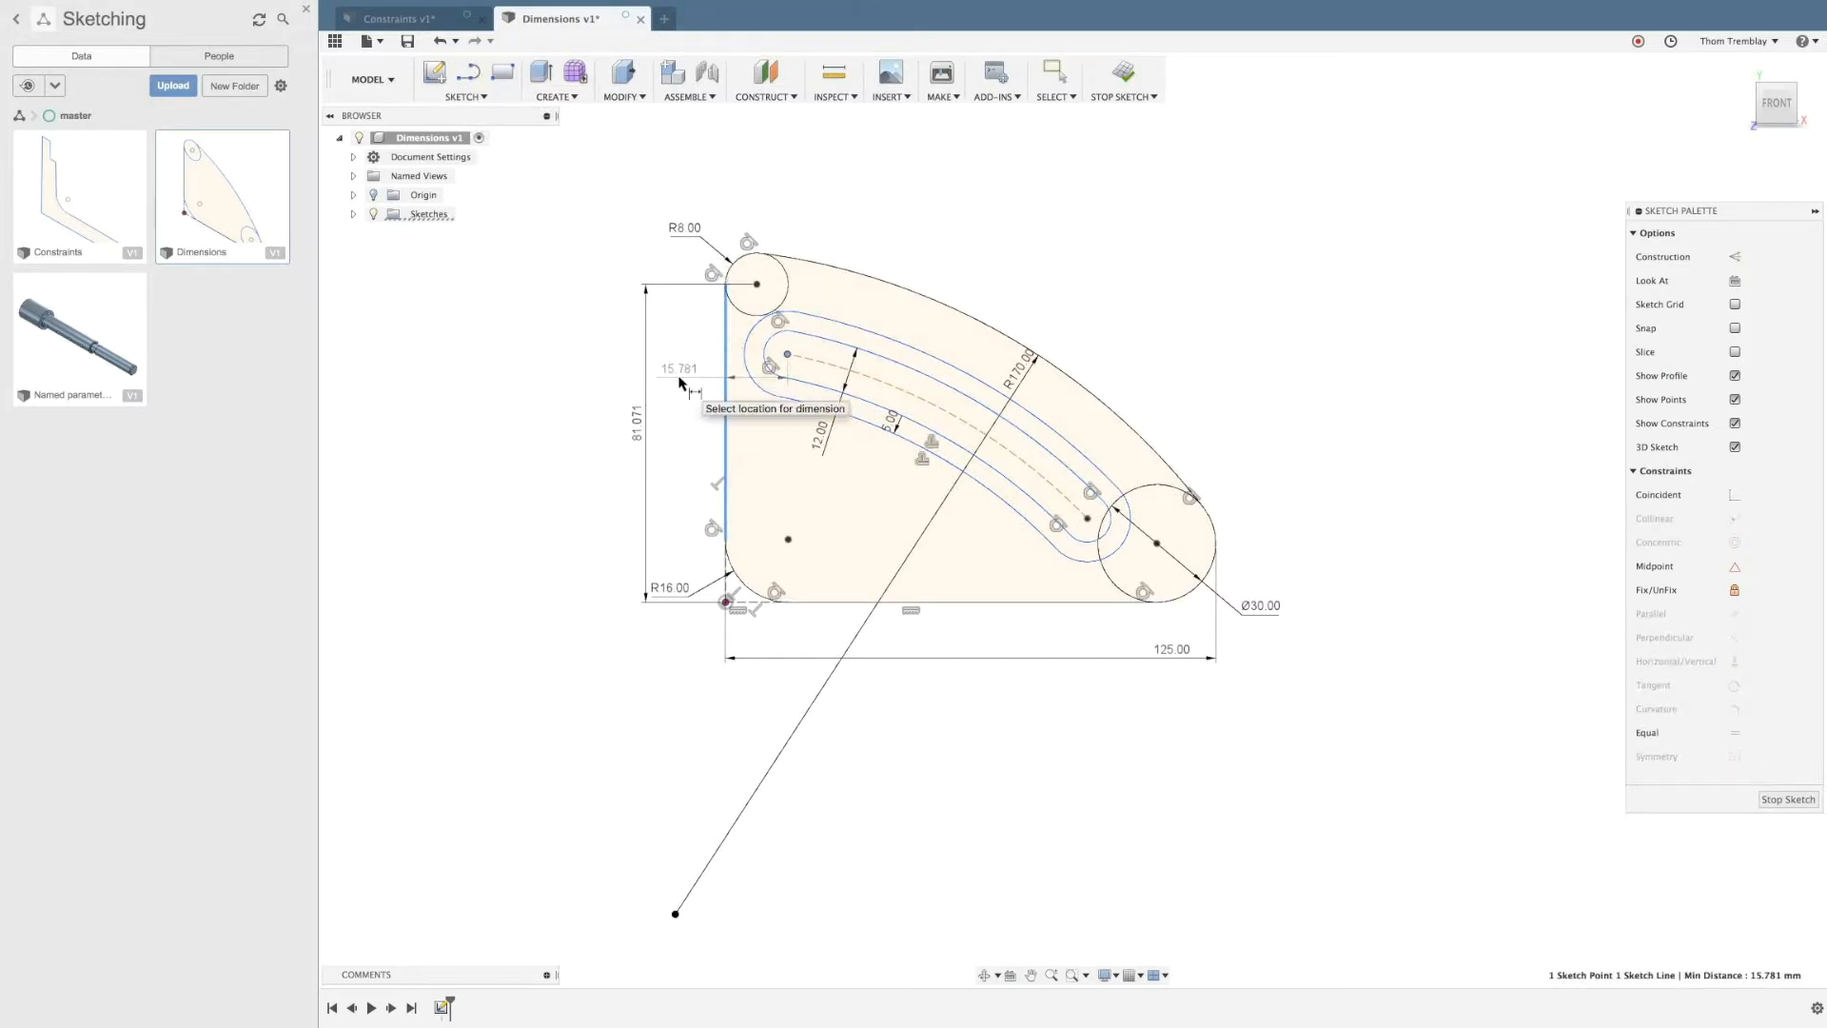
pyautogui.click(680, 381)
pyautogui.write('22')
pyautogui.press('Return')
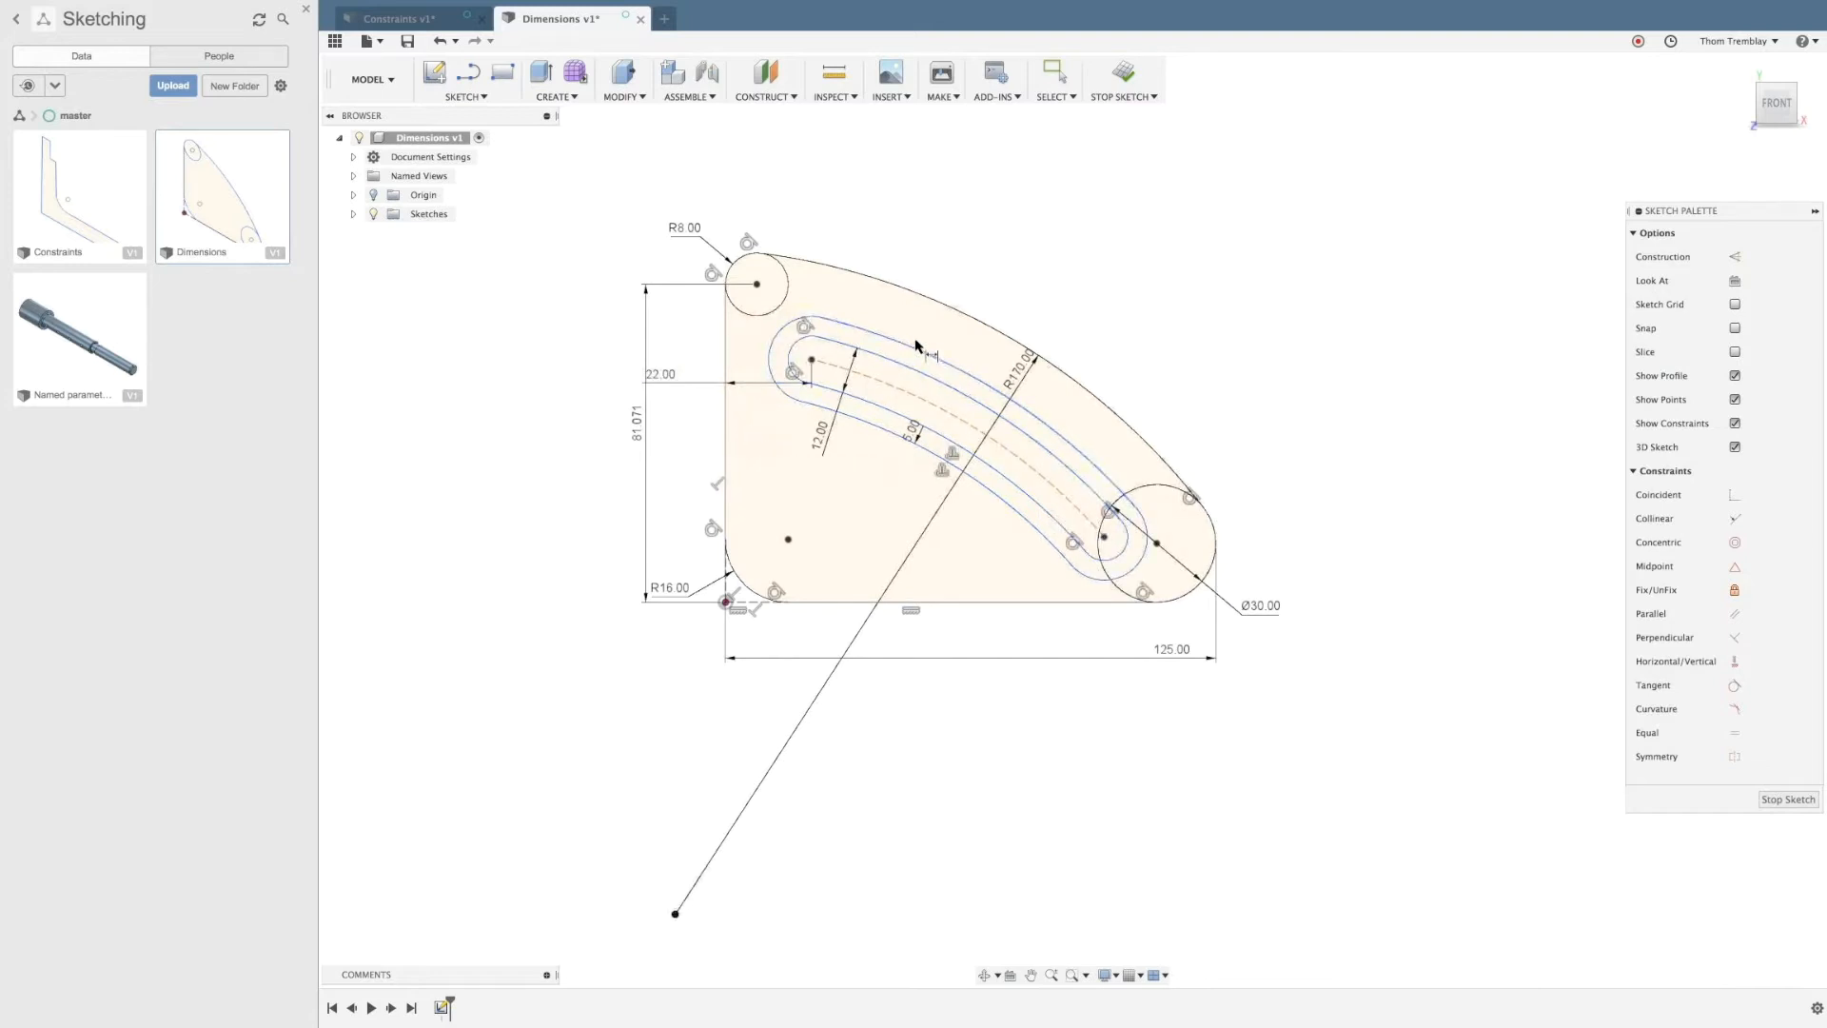
# Step: Dimension the slot's dashed centerline arc with a radius of 150 mm
pyautogui.click(899, 387)
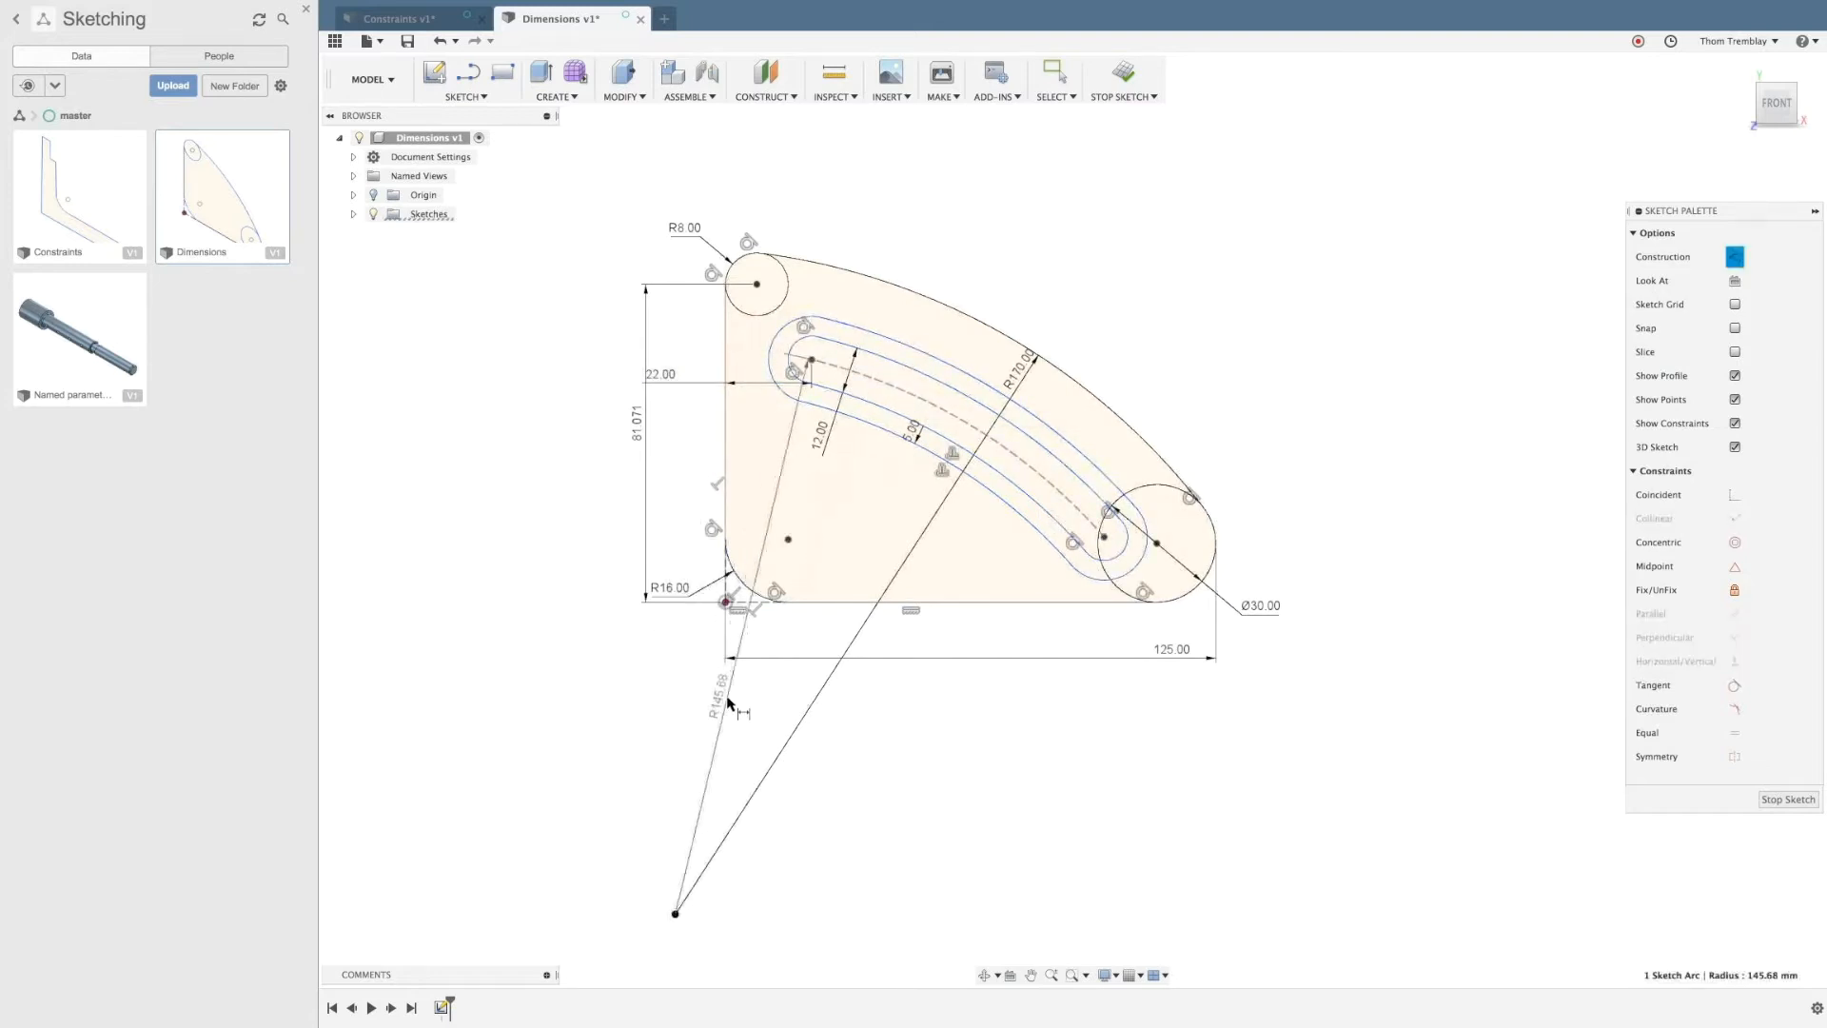
pyautogui.click(738, 699)
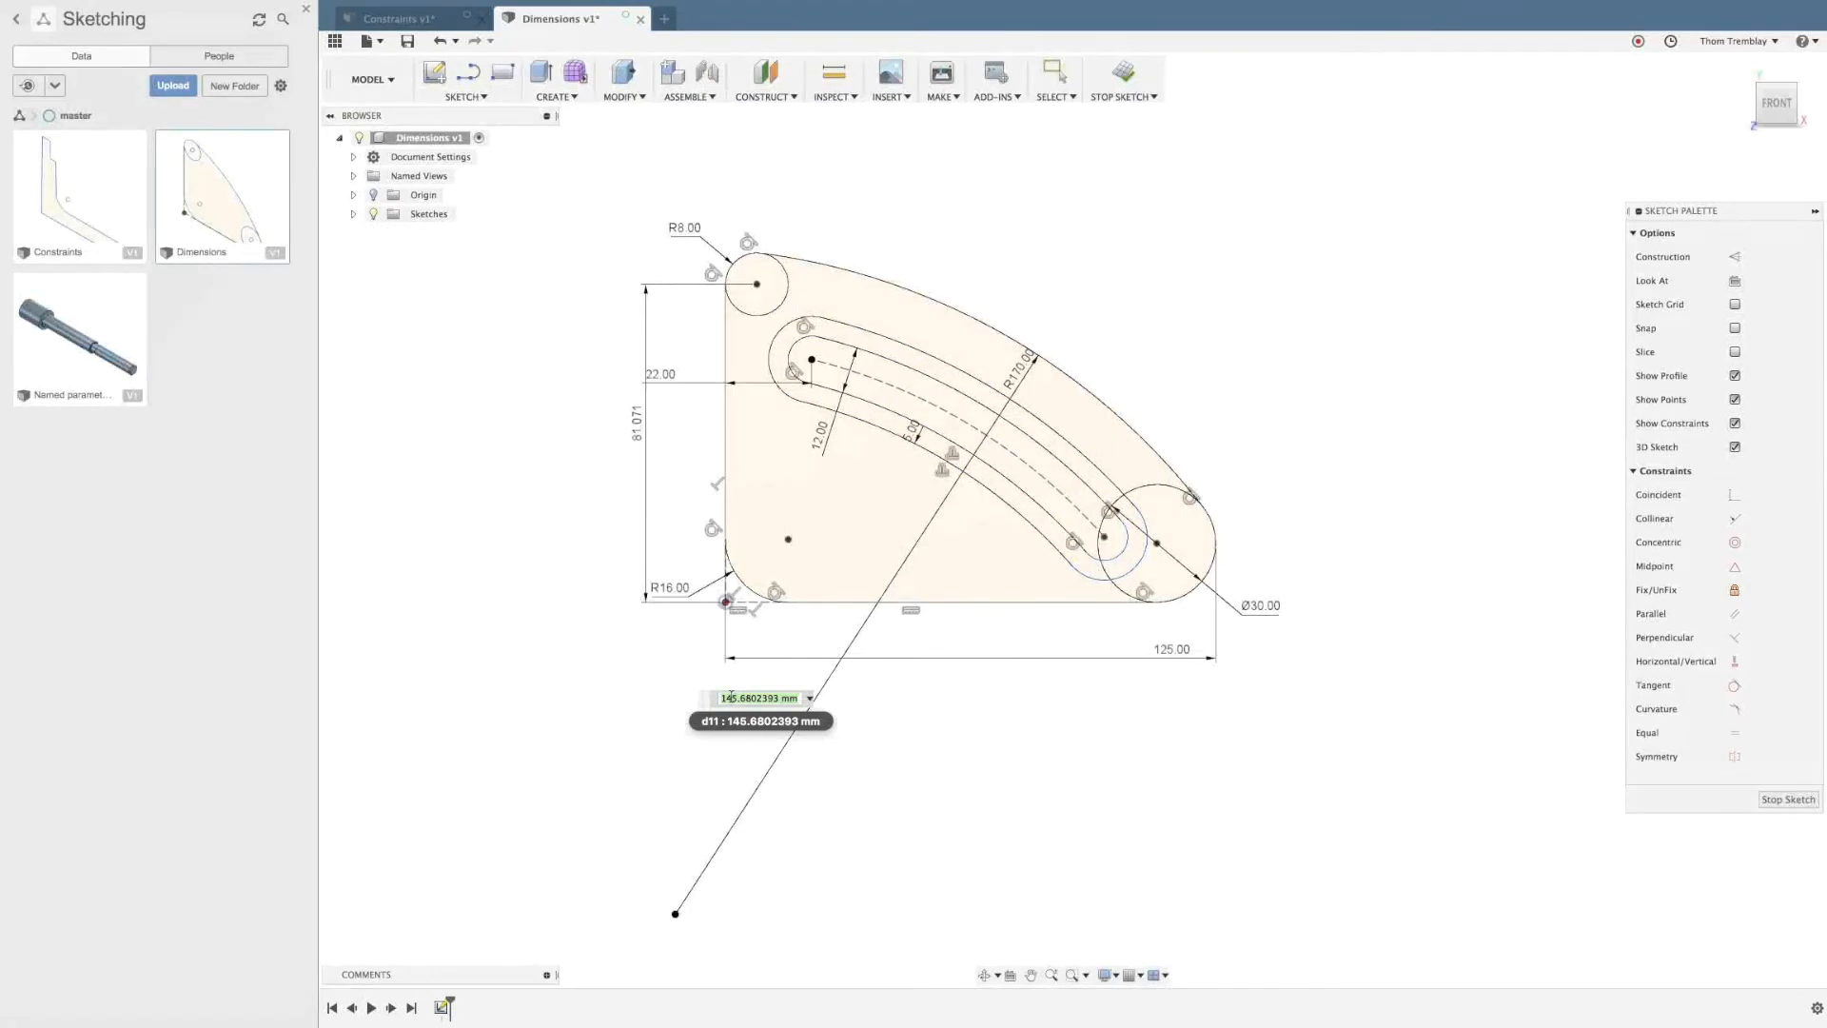
pyautogui.write('150')
pyautogui.press('Return')
pyautogui.press('Escape')
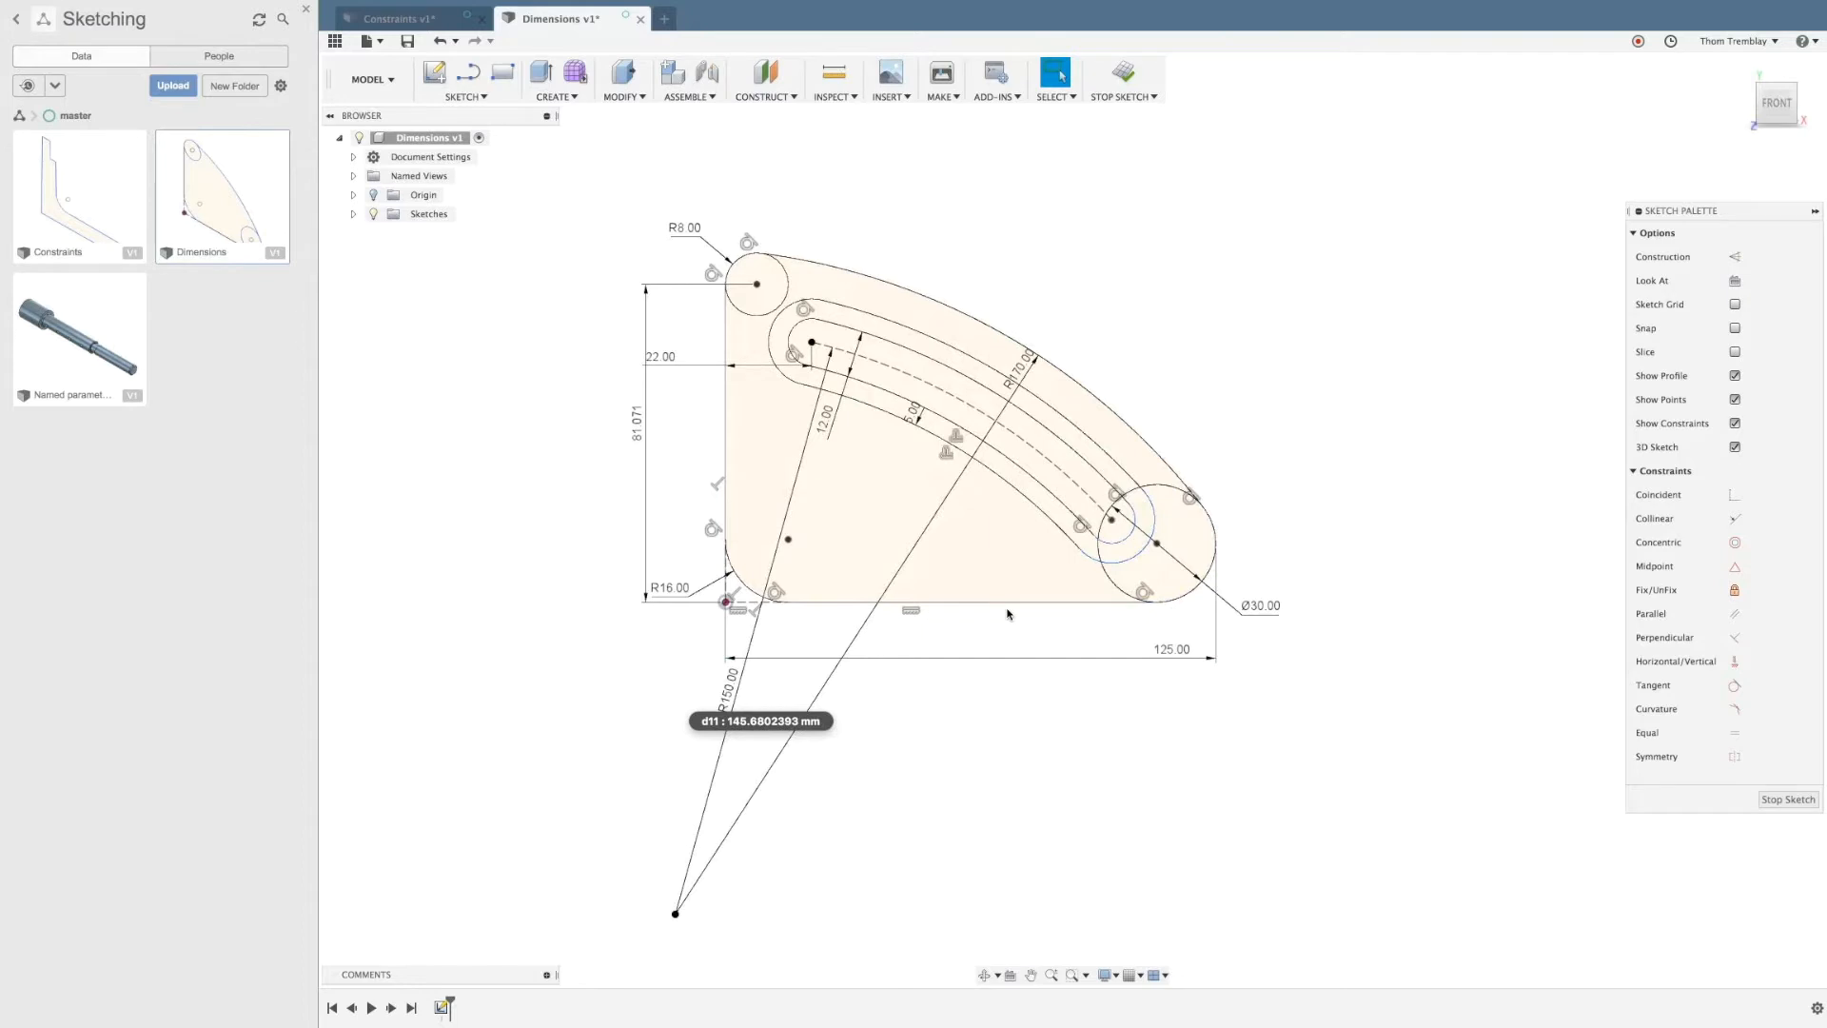
# Step: Draw a line from the sketch origin to the center point of the slot's lower end
pyautogui.click(468, 72)
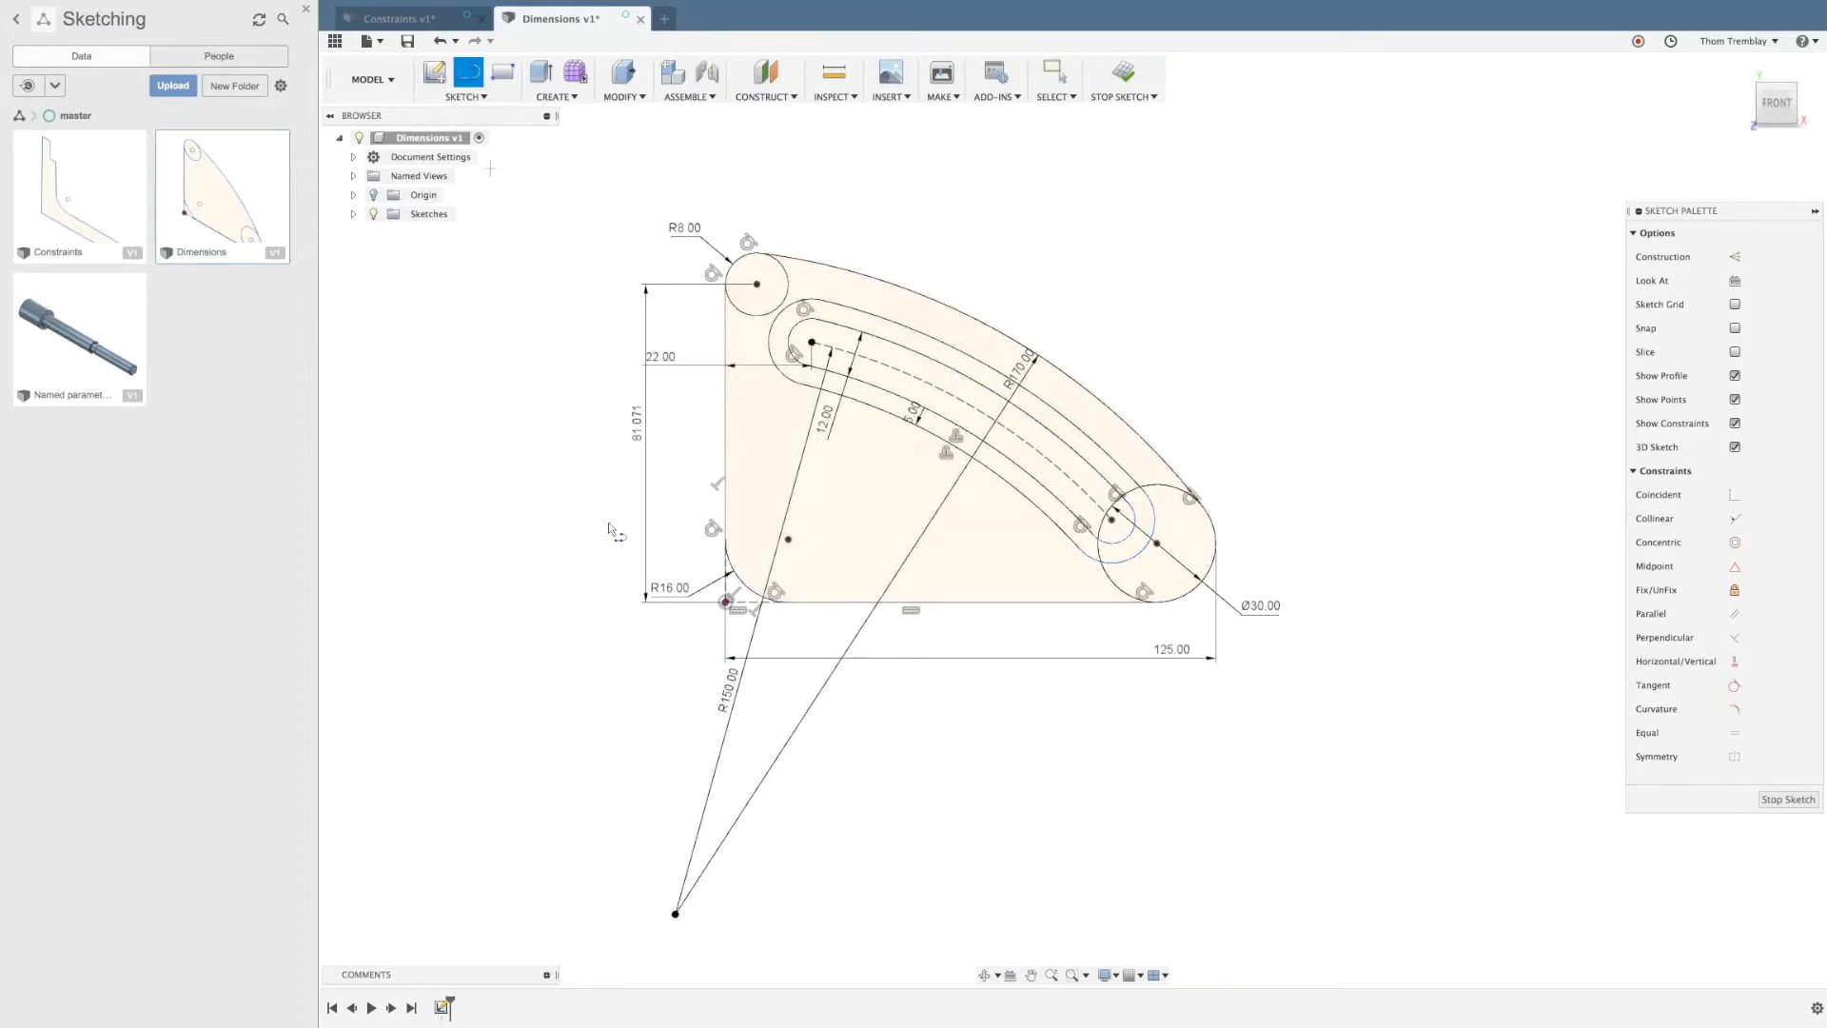
pyautogui.click(725, 601)
pyautogui.click(1111, 520)
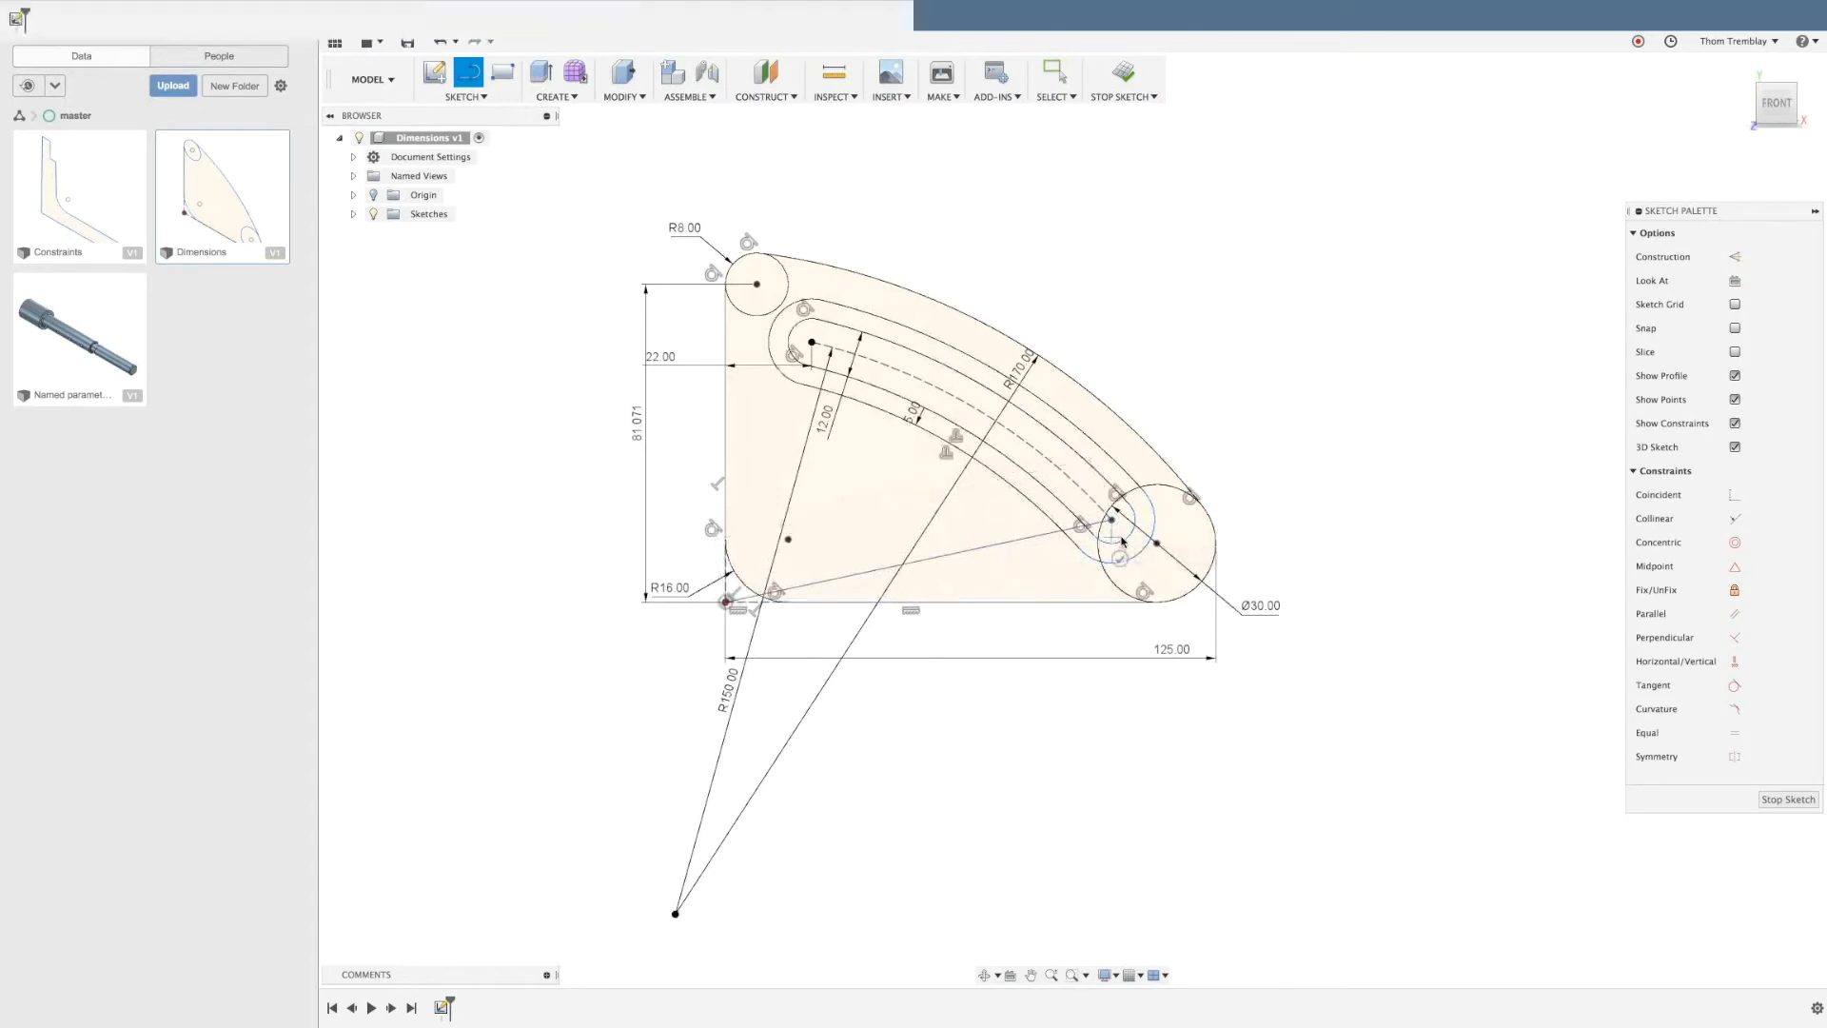
pyautogui.click(980, 550)
pyautogui.press('Escape')
pyautogui.click(980, 547)
pyautogui.click(969, 529)
pyautogui.click(981, 636)
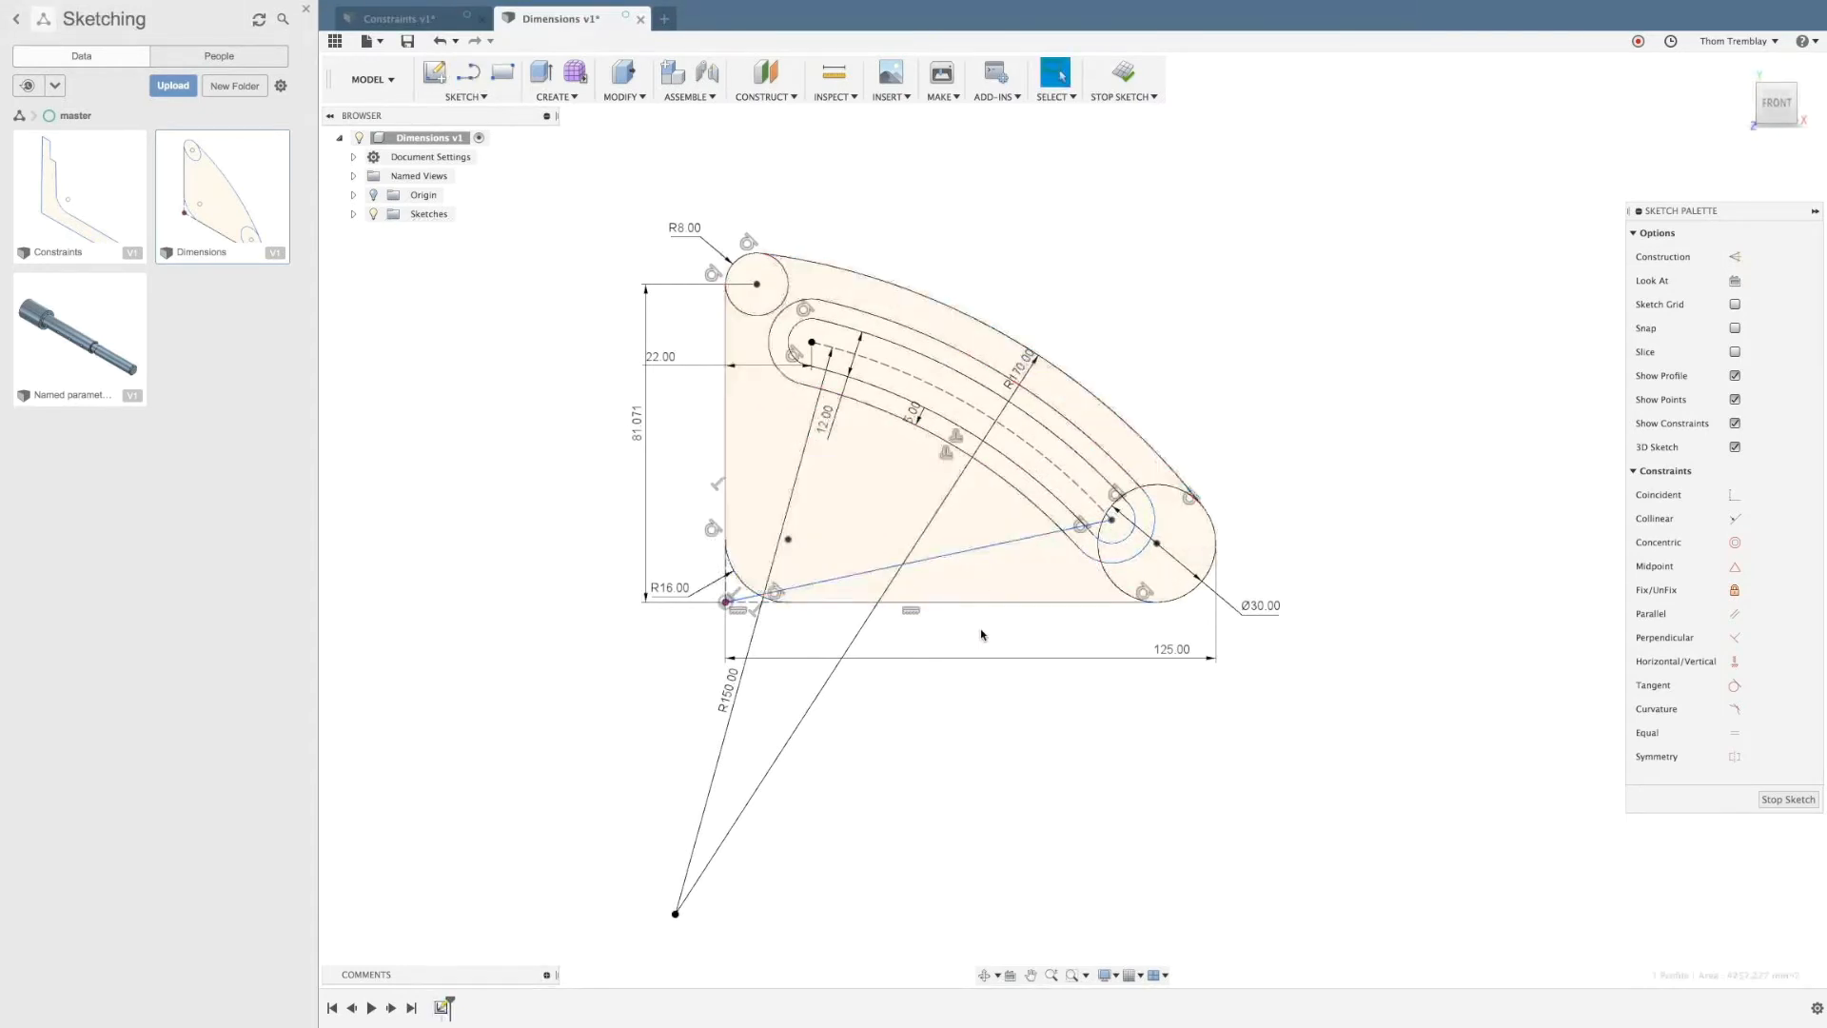
# Step: Convert the line between the origin and the slot's lower end into a construction line
pyautogui.click(976, 550)
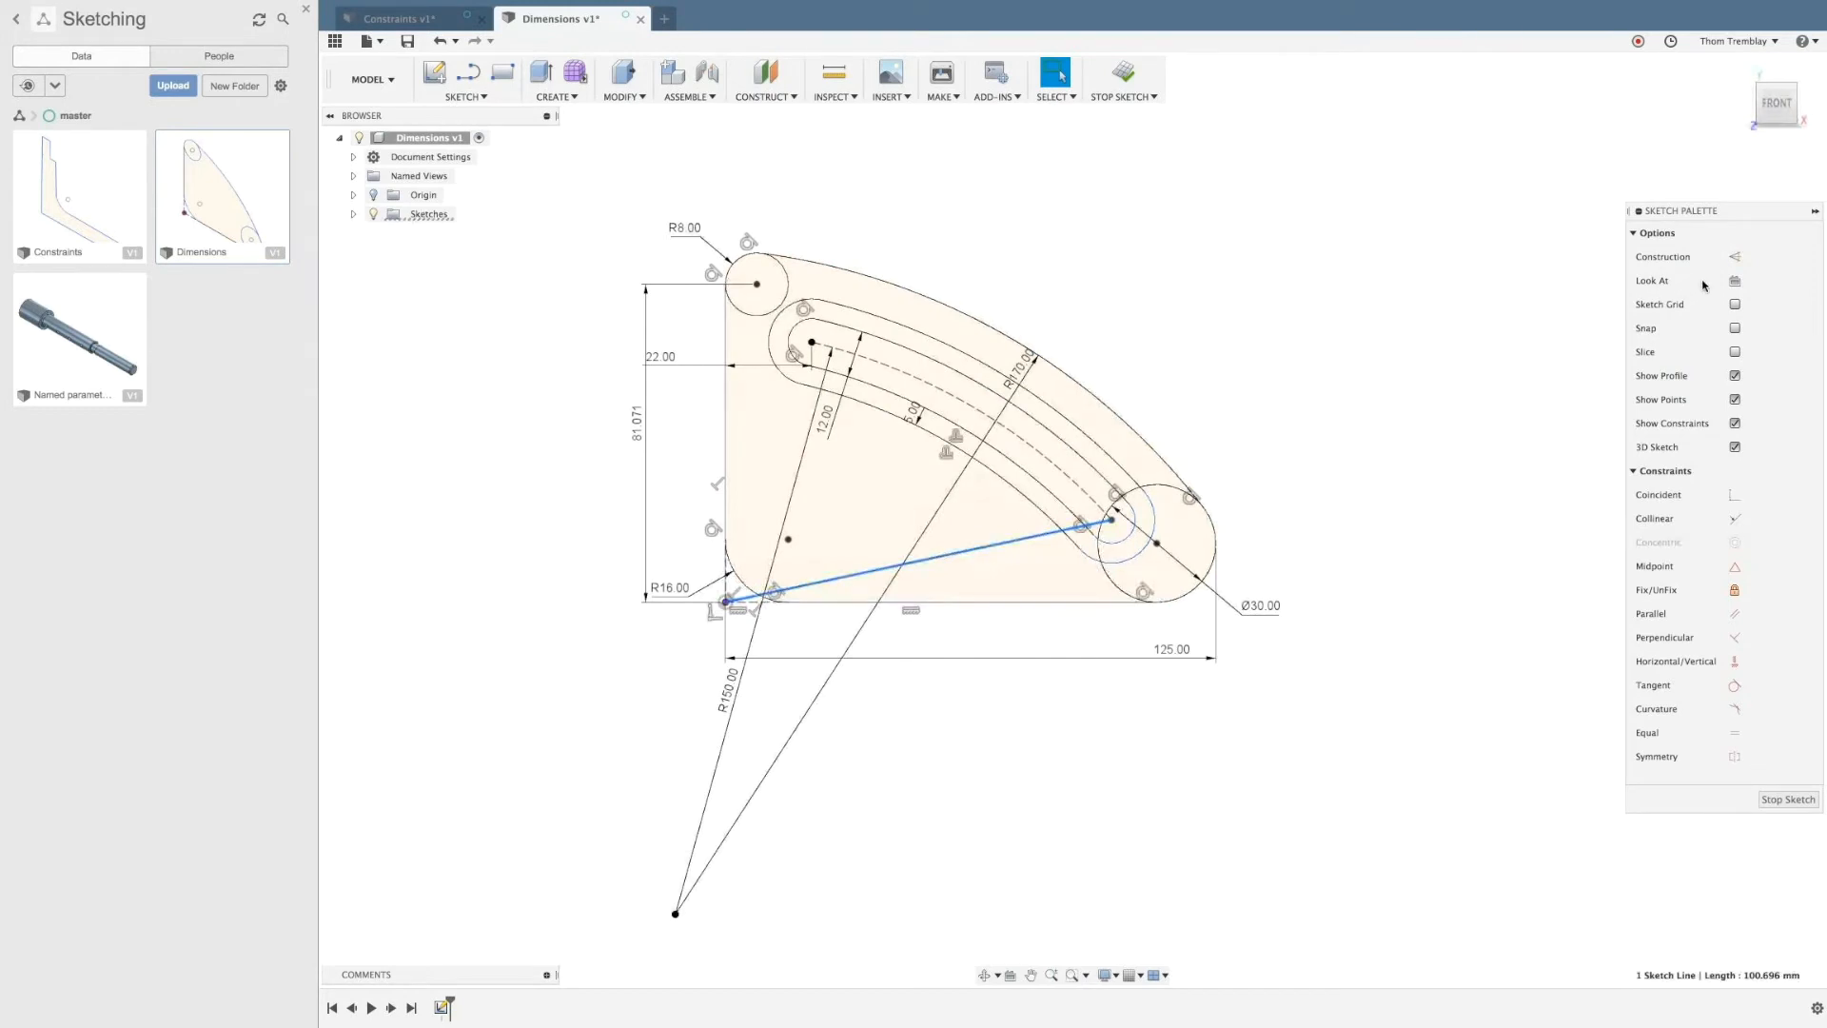
pyautogui.click(1735, 258)
pyautogui.click(1123, 732)
pyautogui.click(996, 570)
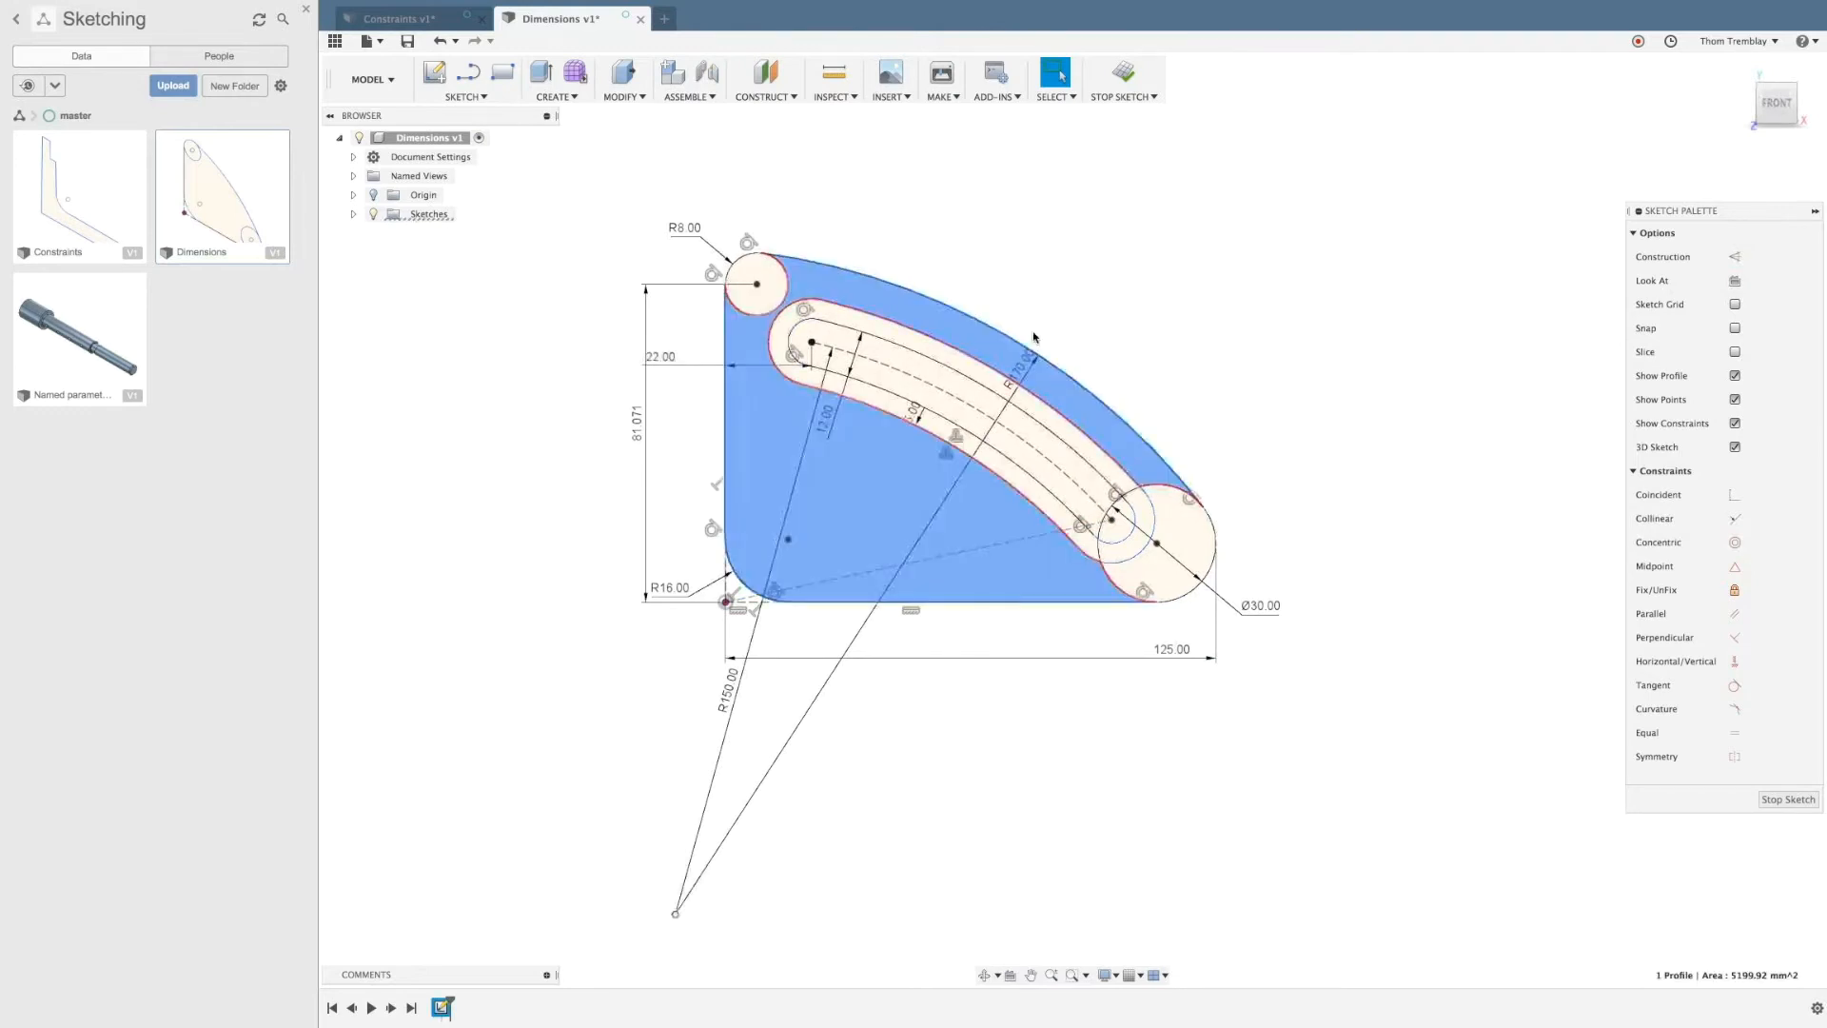
pyautogui.click(911, 745)
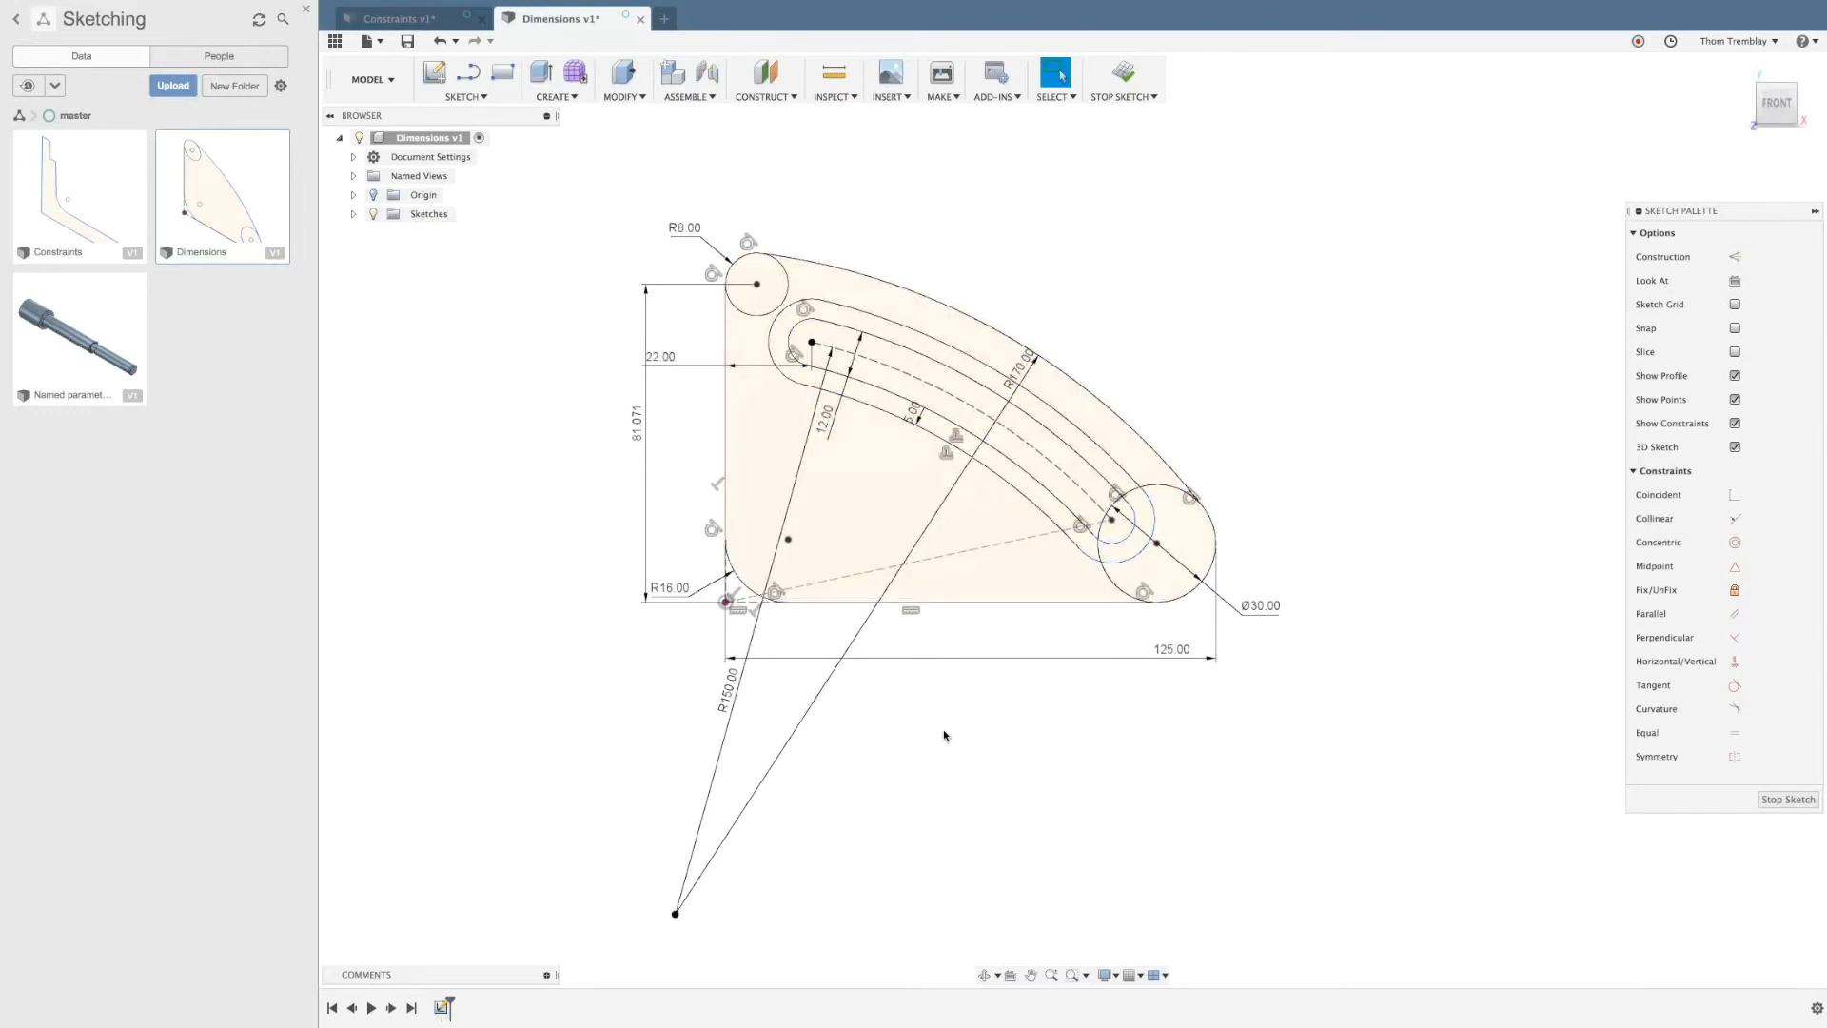
# Step: Add an angular dimension between the bottom edge and the diagonal construction line, accepting it as a driven dimension
pyautogui.press('d')
pyautogui.click(961, 556)
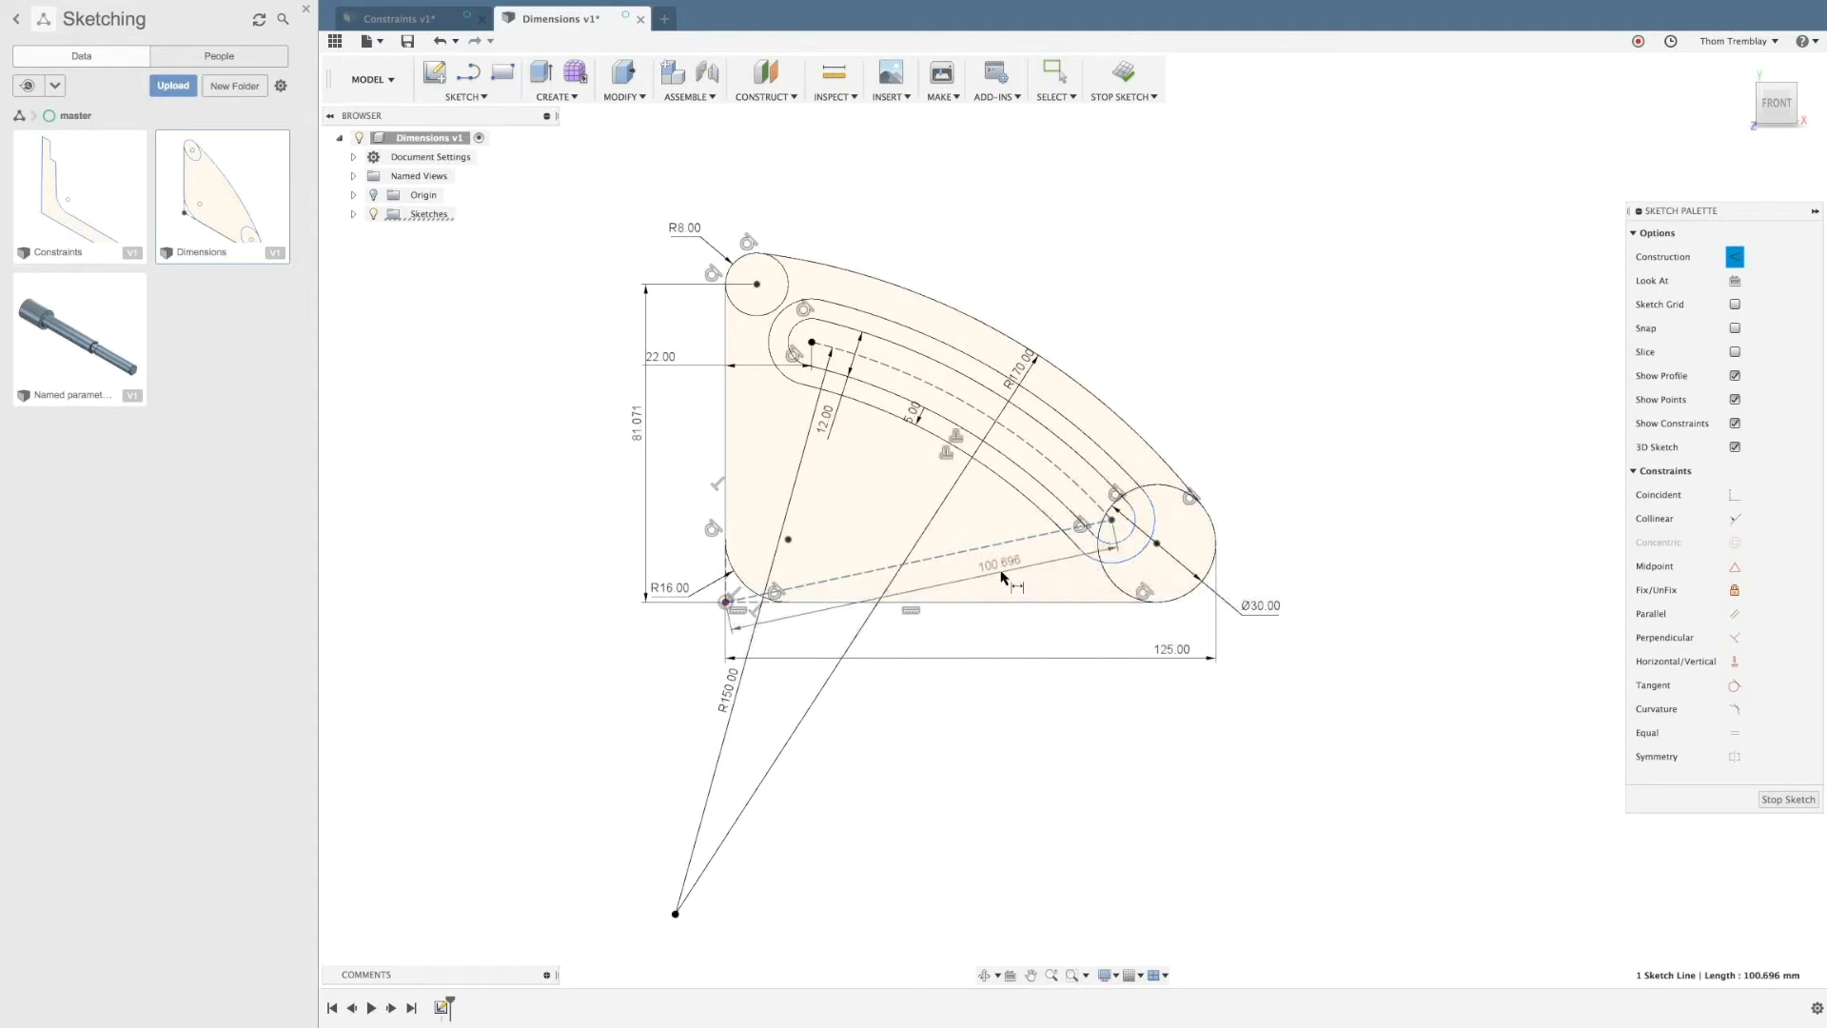
pyautogui.press('Escape')
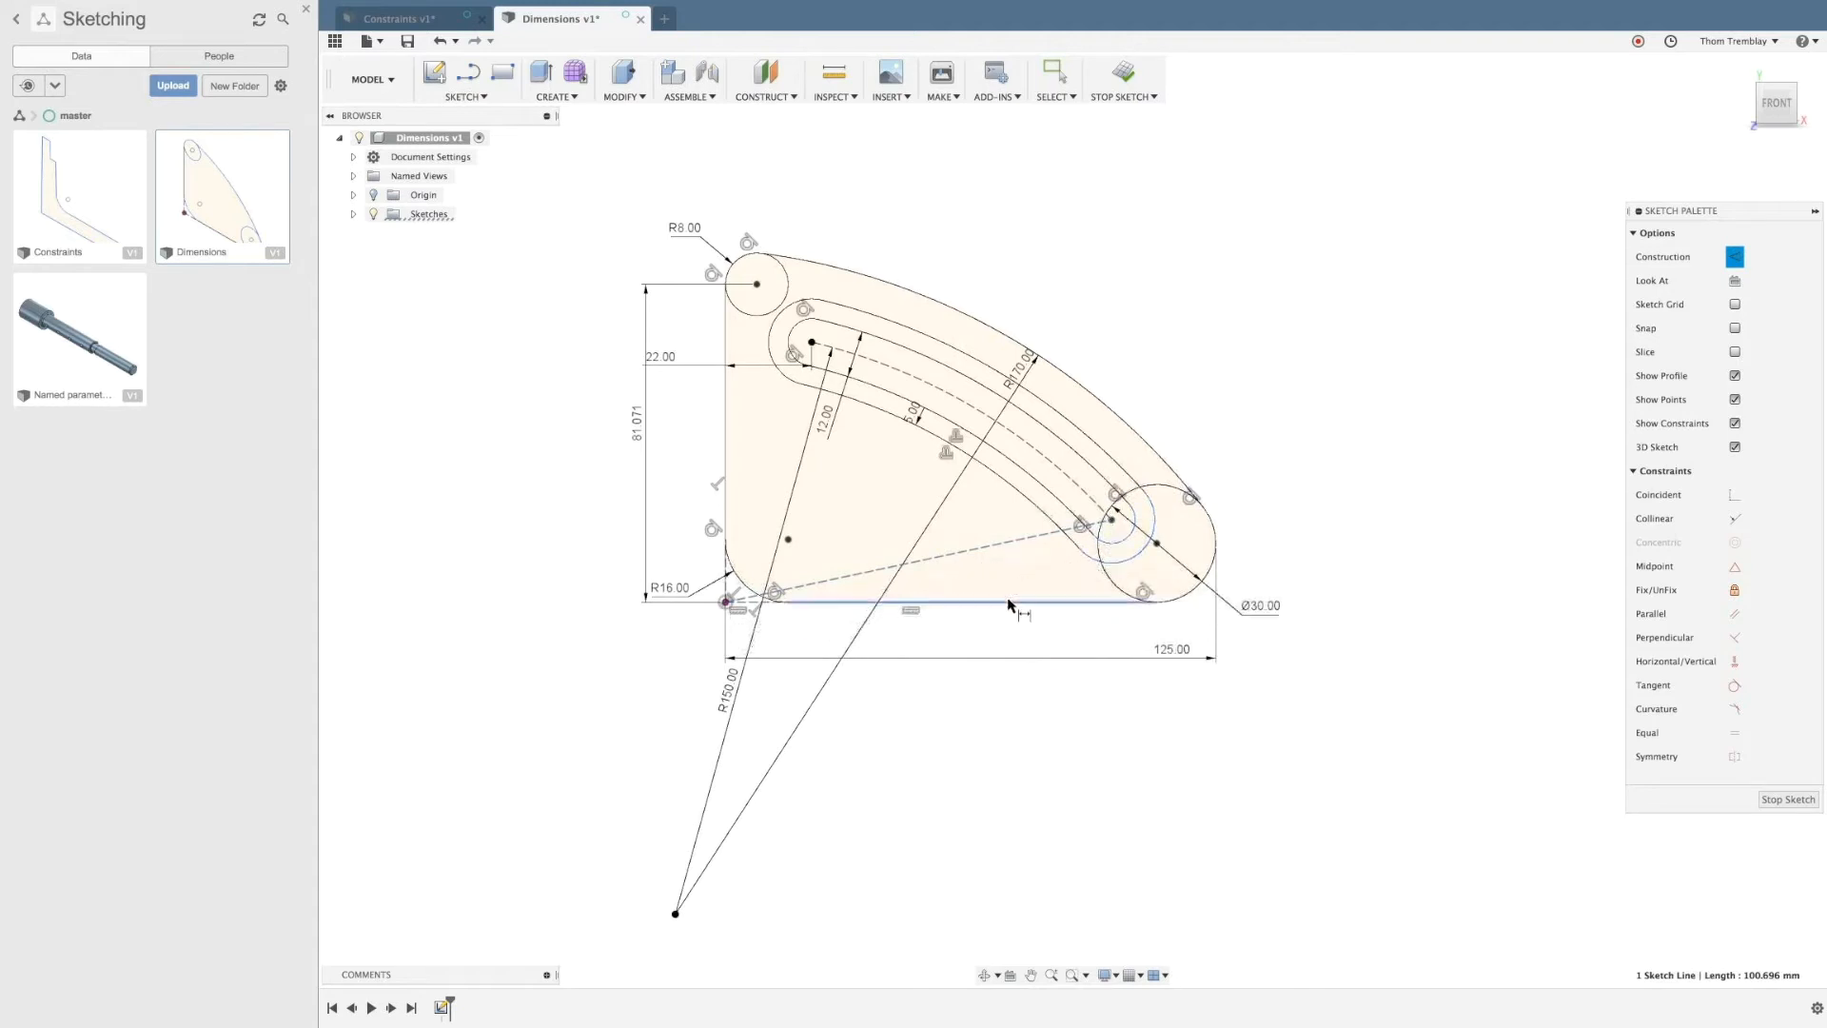
pyautogui.click(1009, 601)
pyautogui.click(1030, 537)
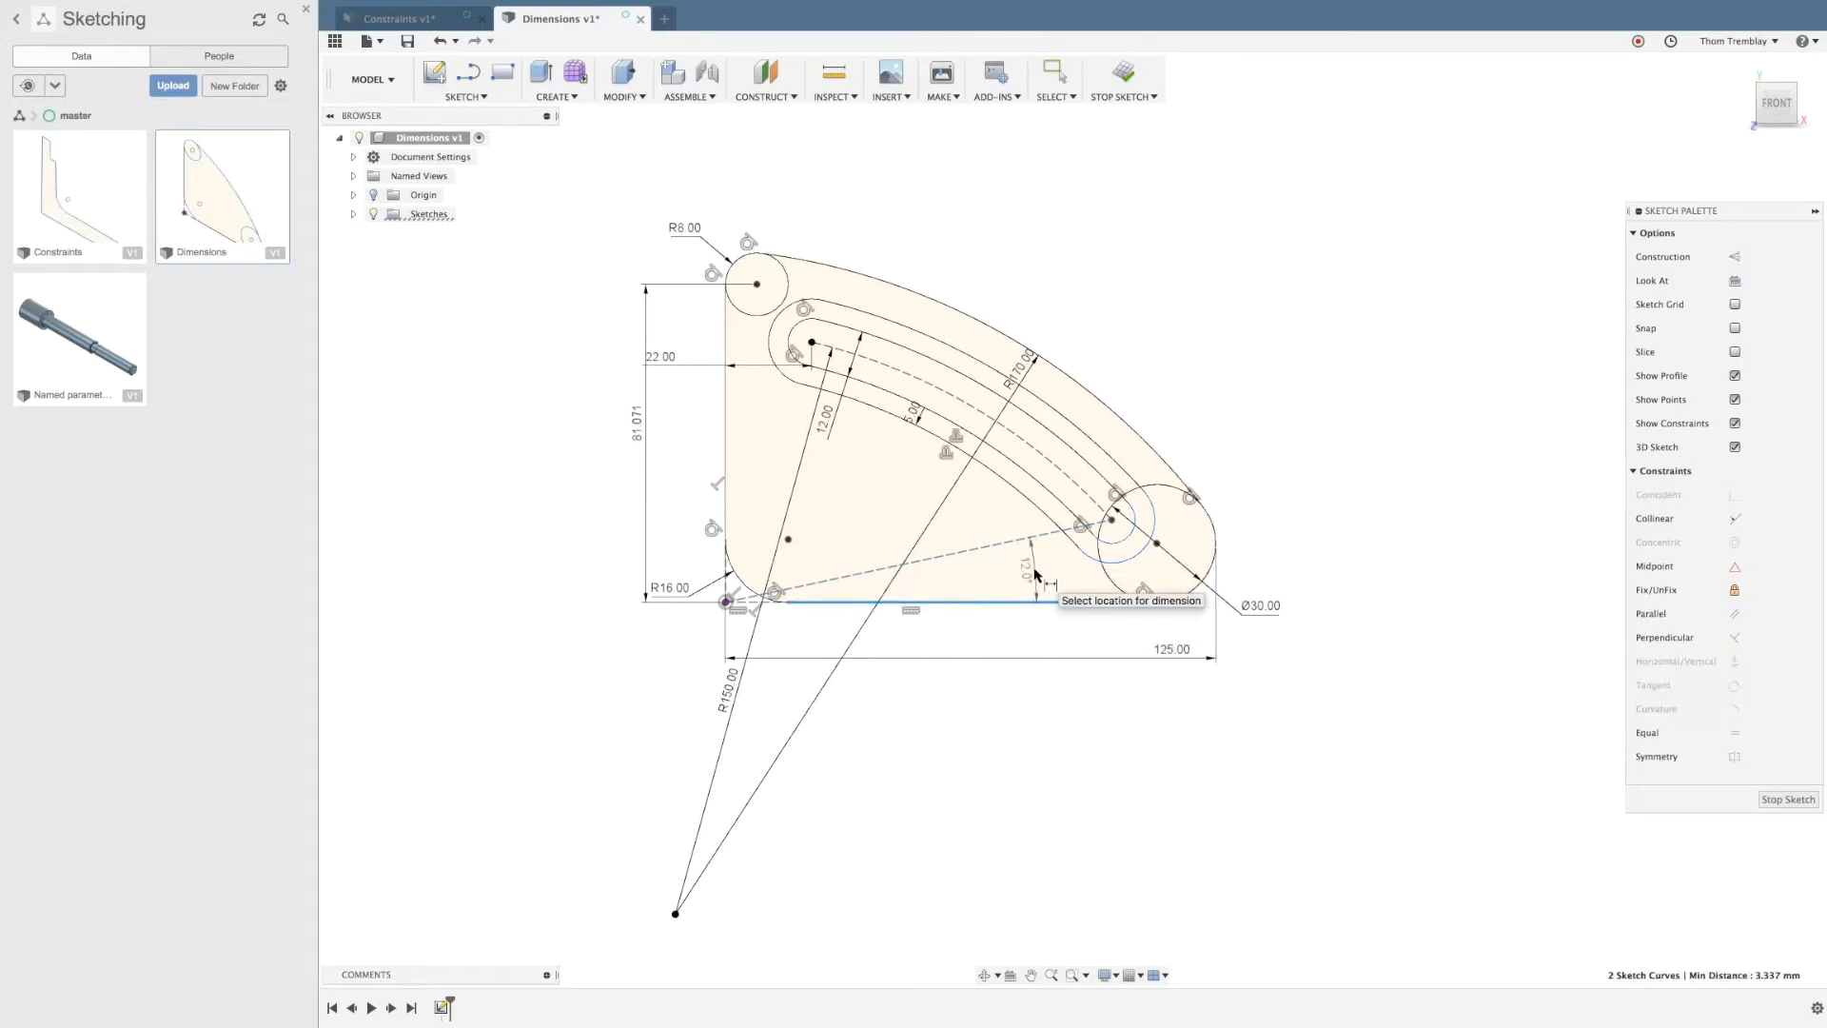
pyautogui.click(1035, 574)
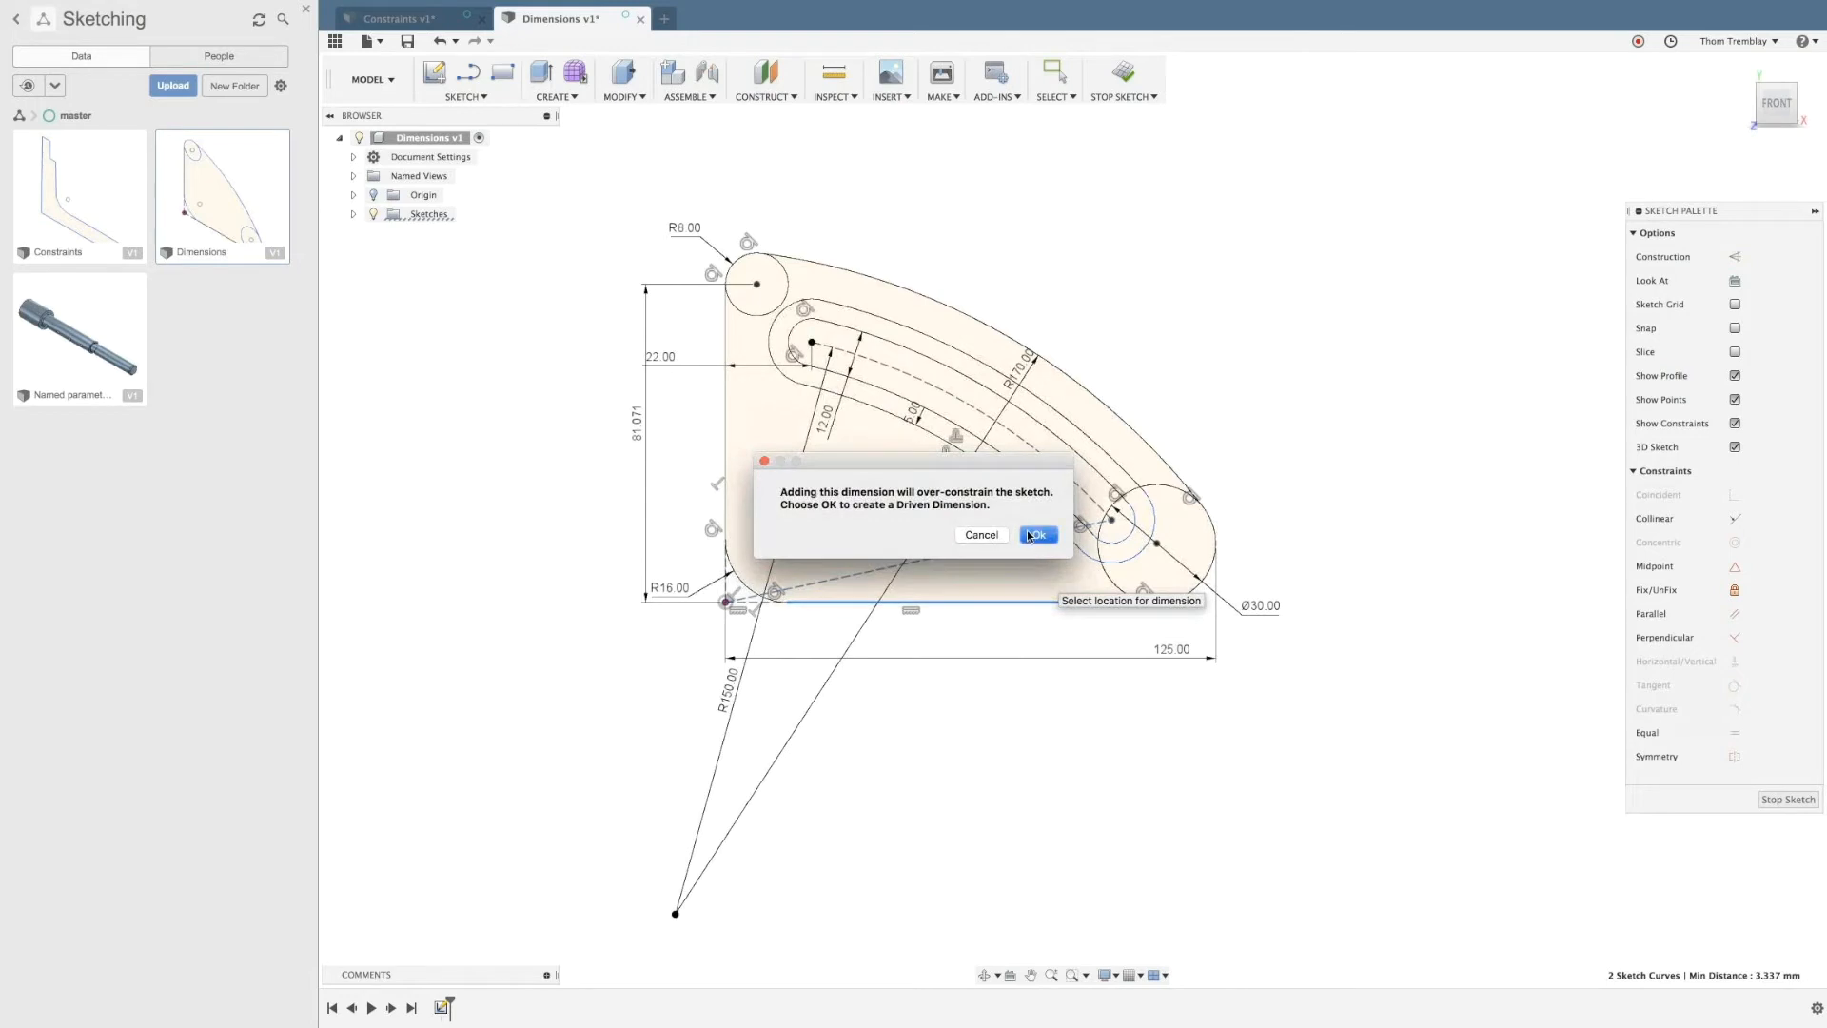
pyautogui.click(1030, 534)
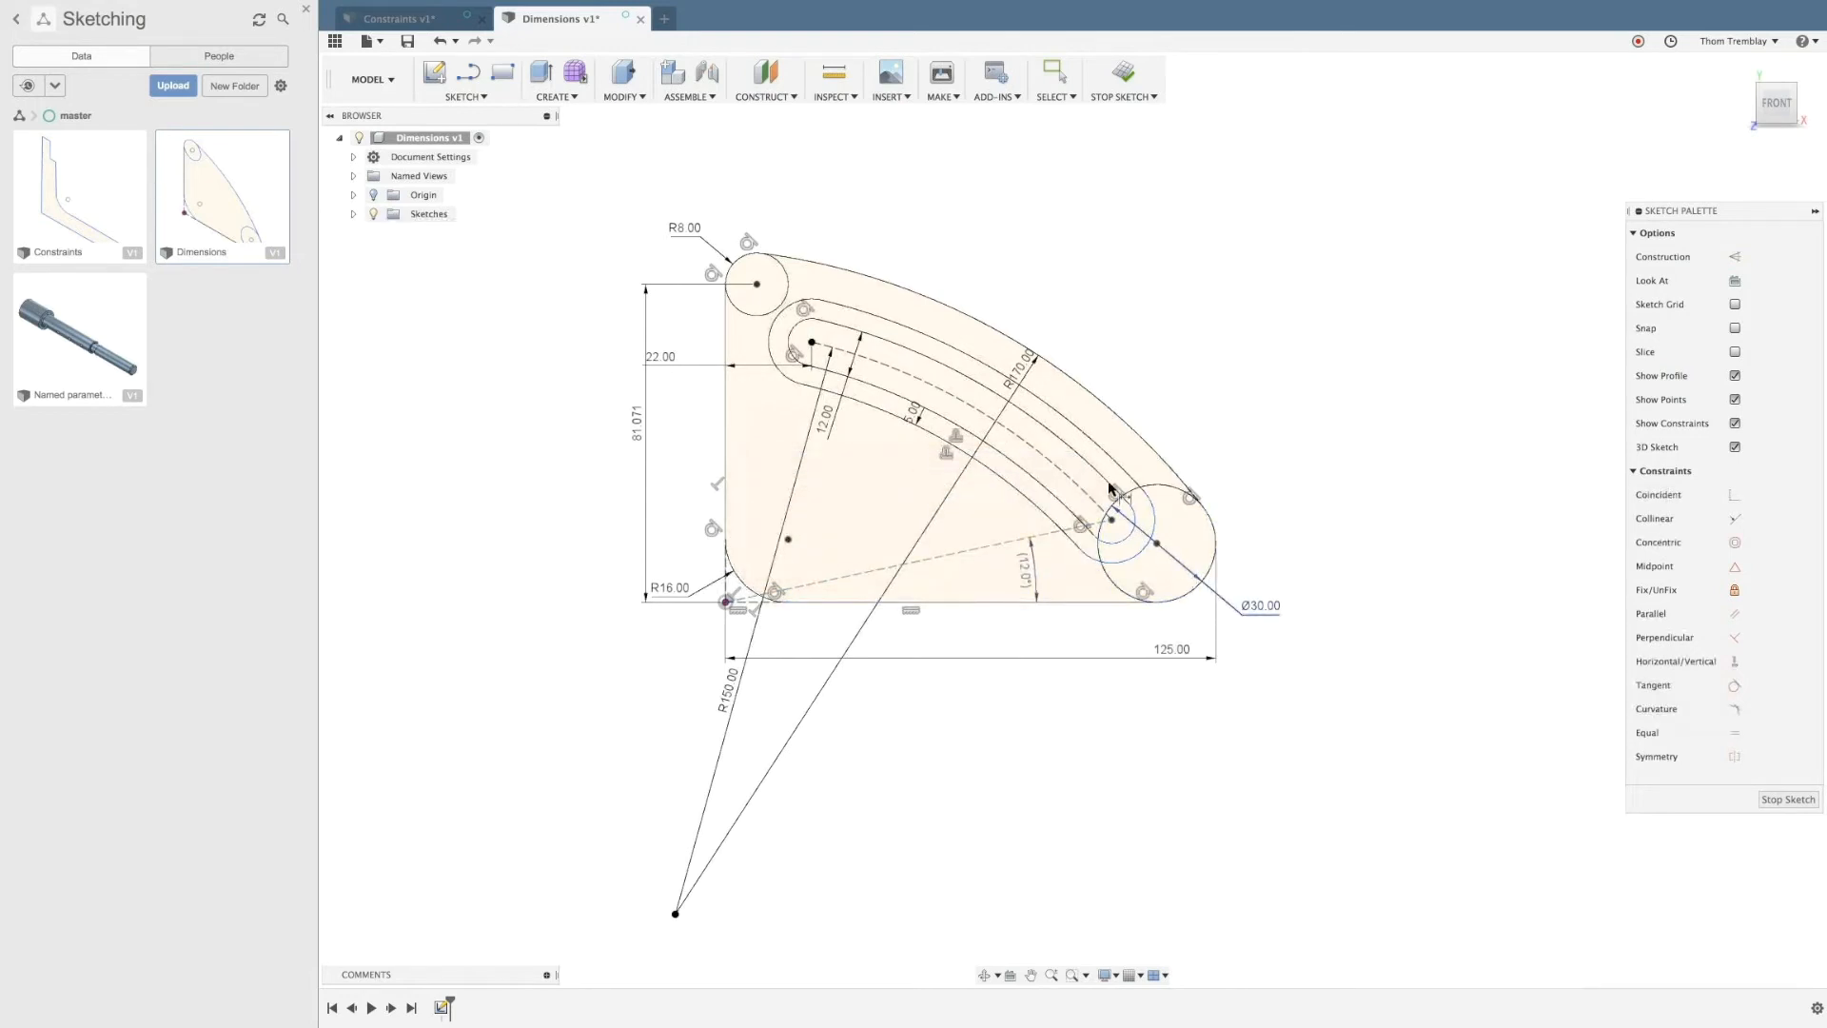
# Step: Delete the 150 mm radius dimension from the slot's centerline arc
pyautogui.press('Escape')
pyautogui.click(792, 498)
pyautogui.press('Delete')
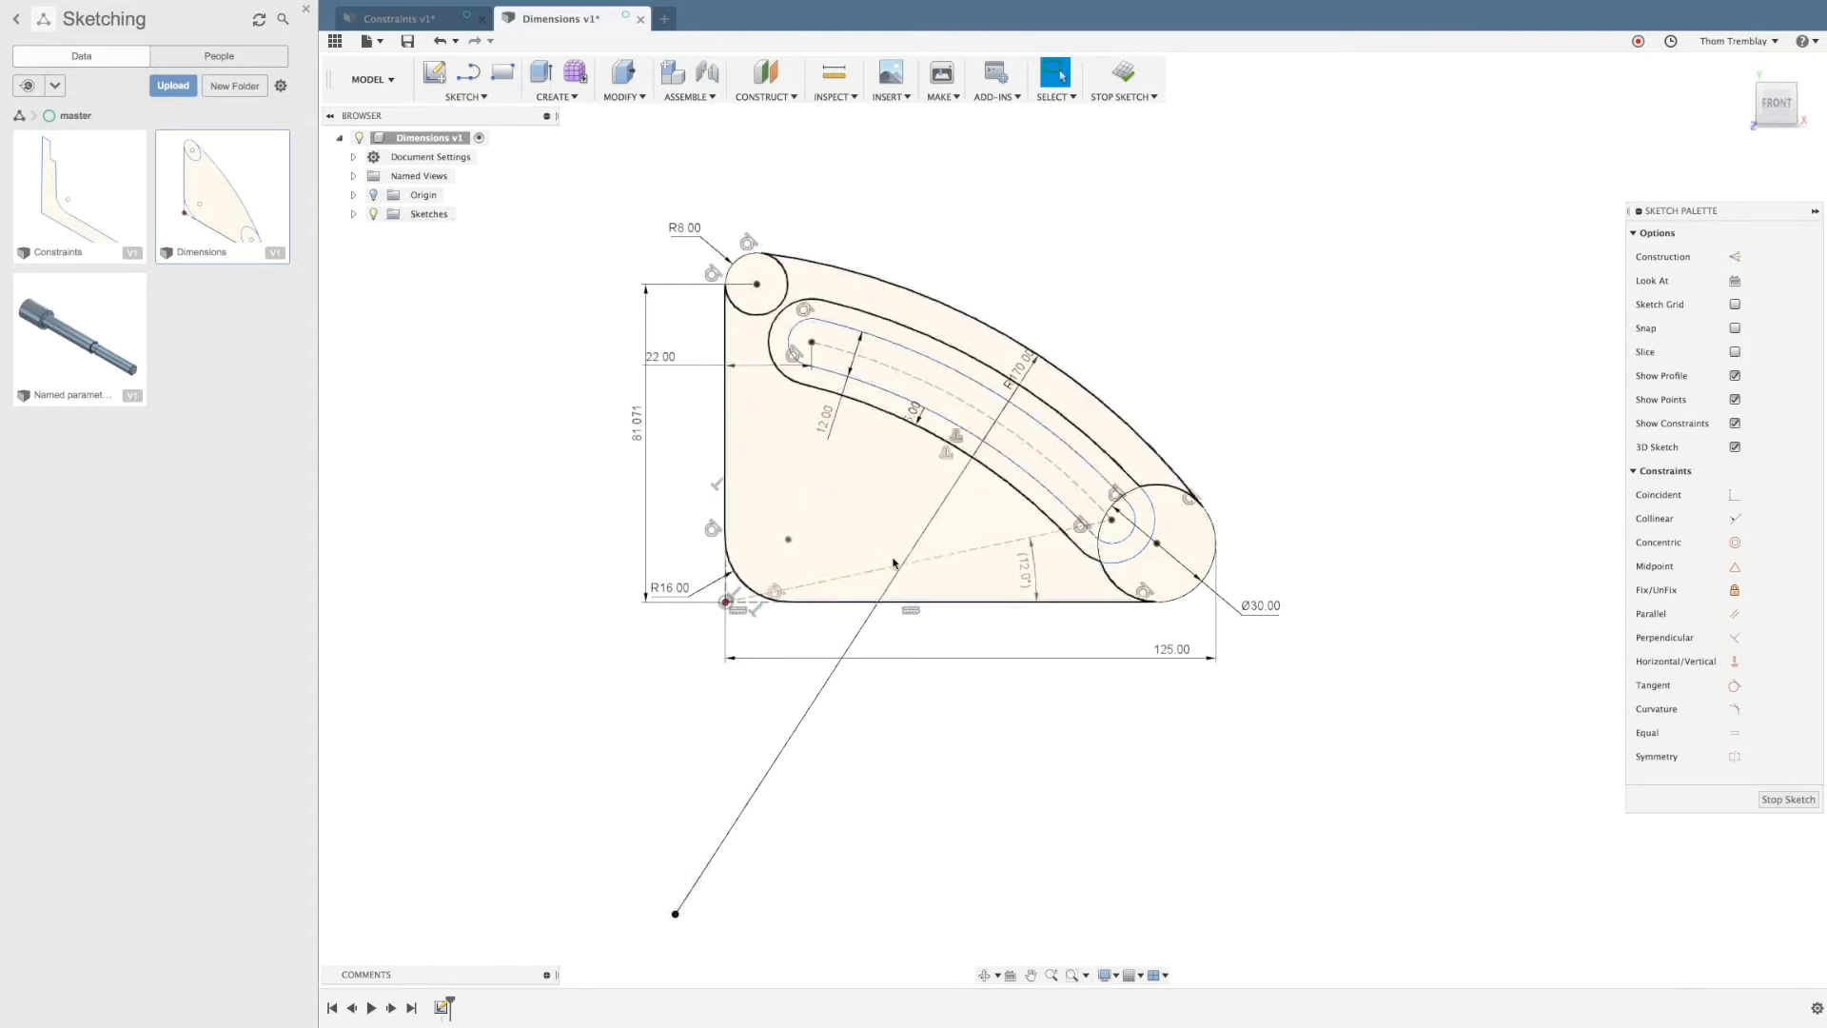
# Step: Try to change the driven angle dimension into a driving one with Toggle Driving
pyautogui.rightClick(1030, 578)
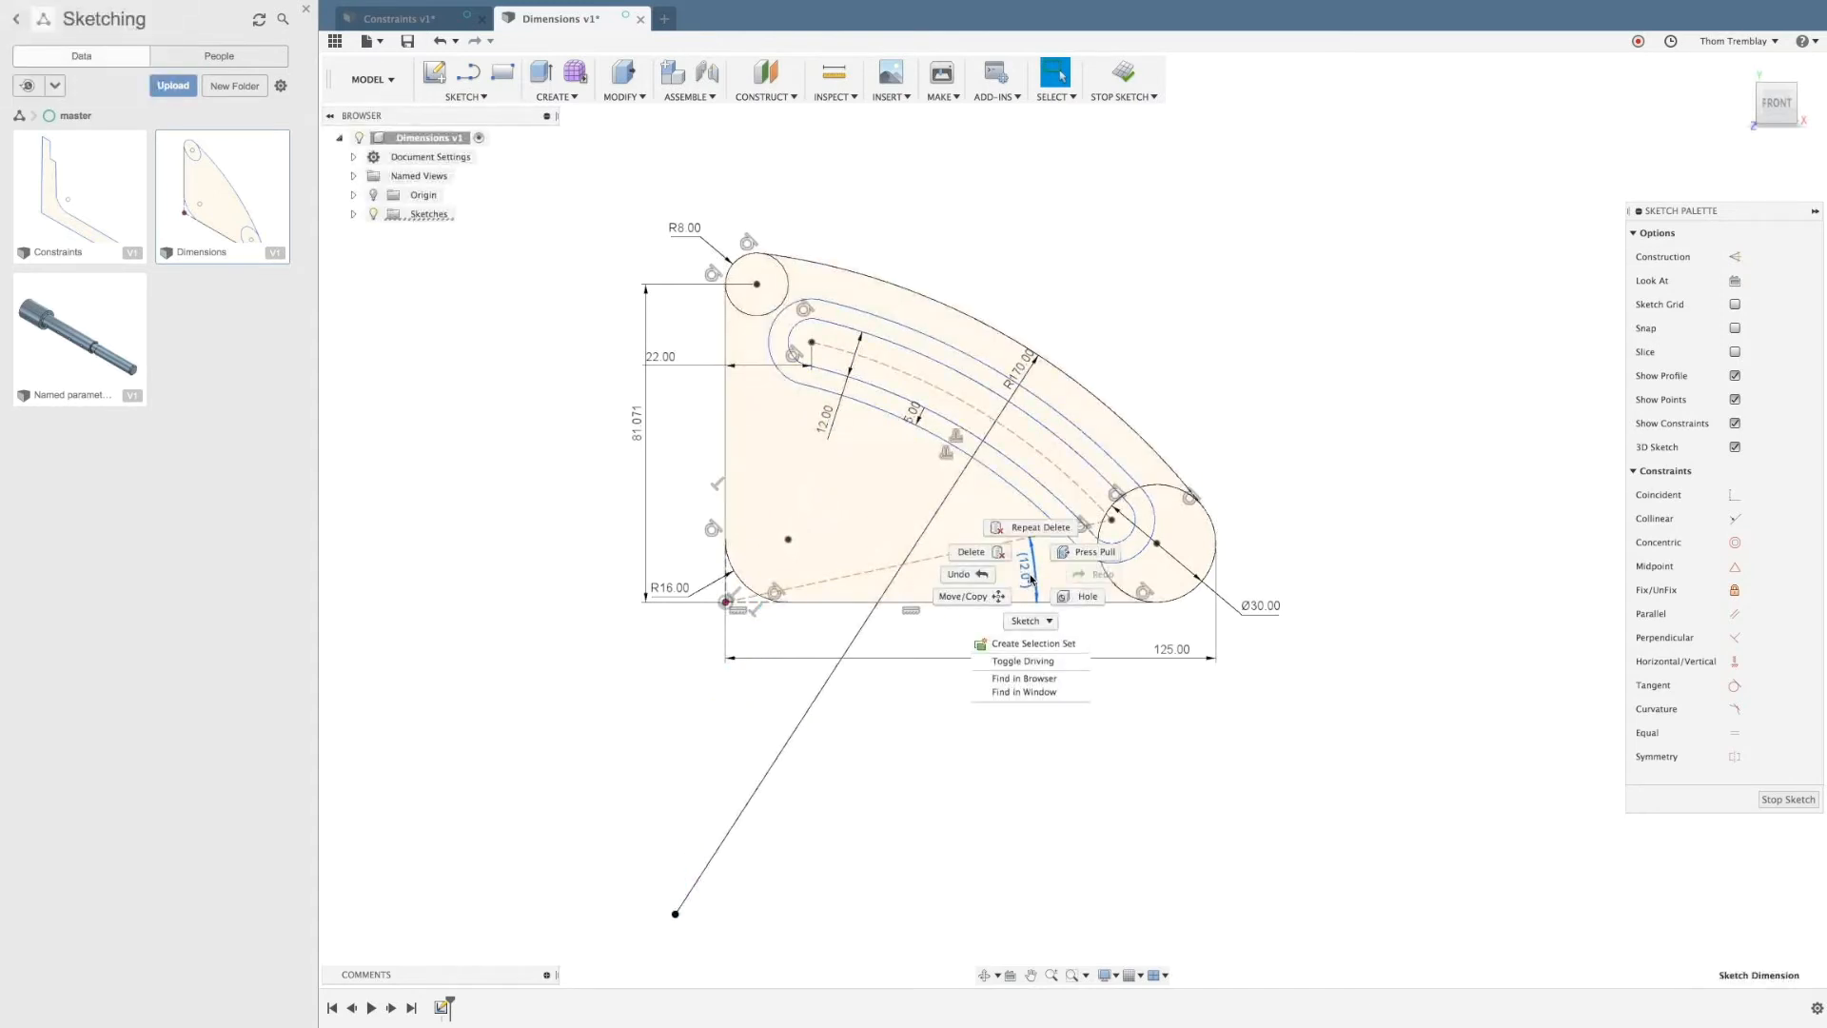
pyautogui.click(1032, 665)
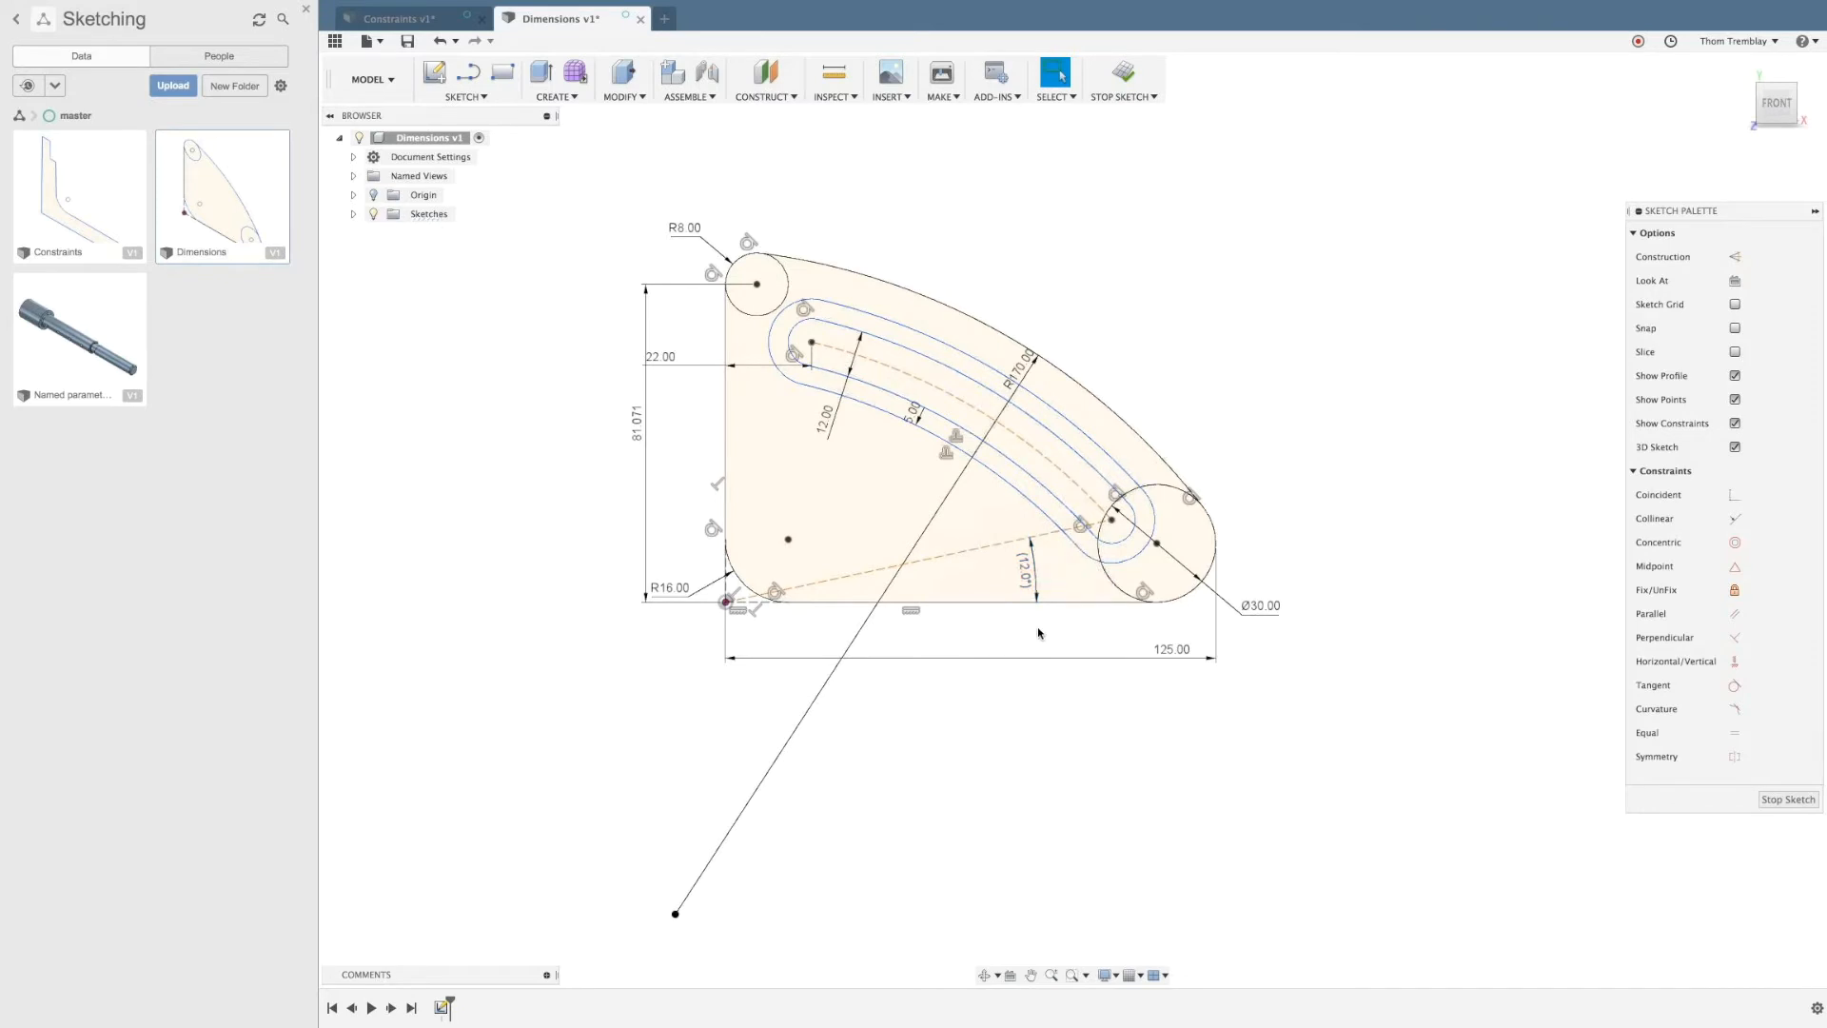
pyautogui.rightClick(1036, 582)
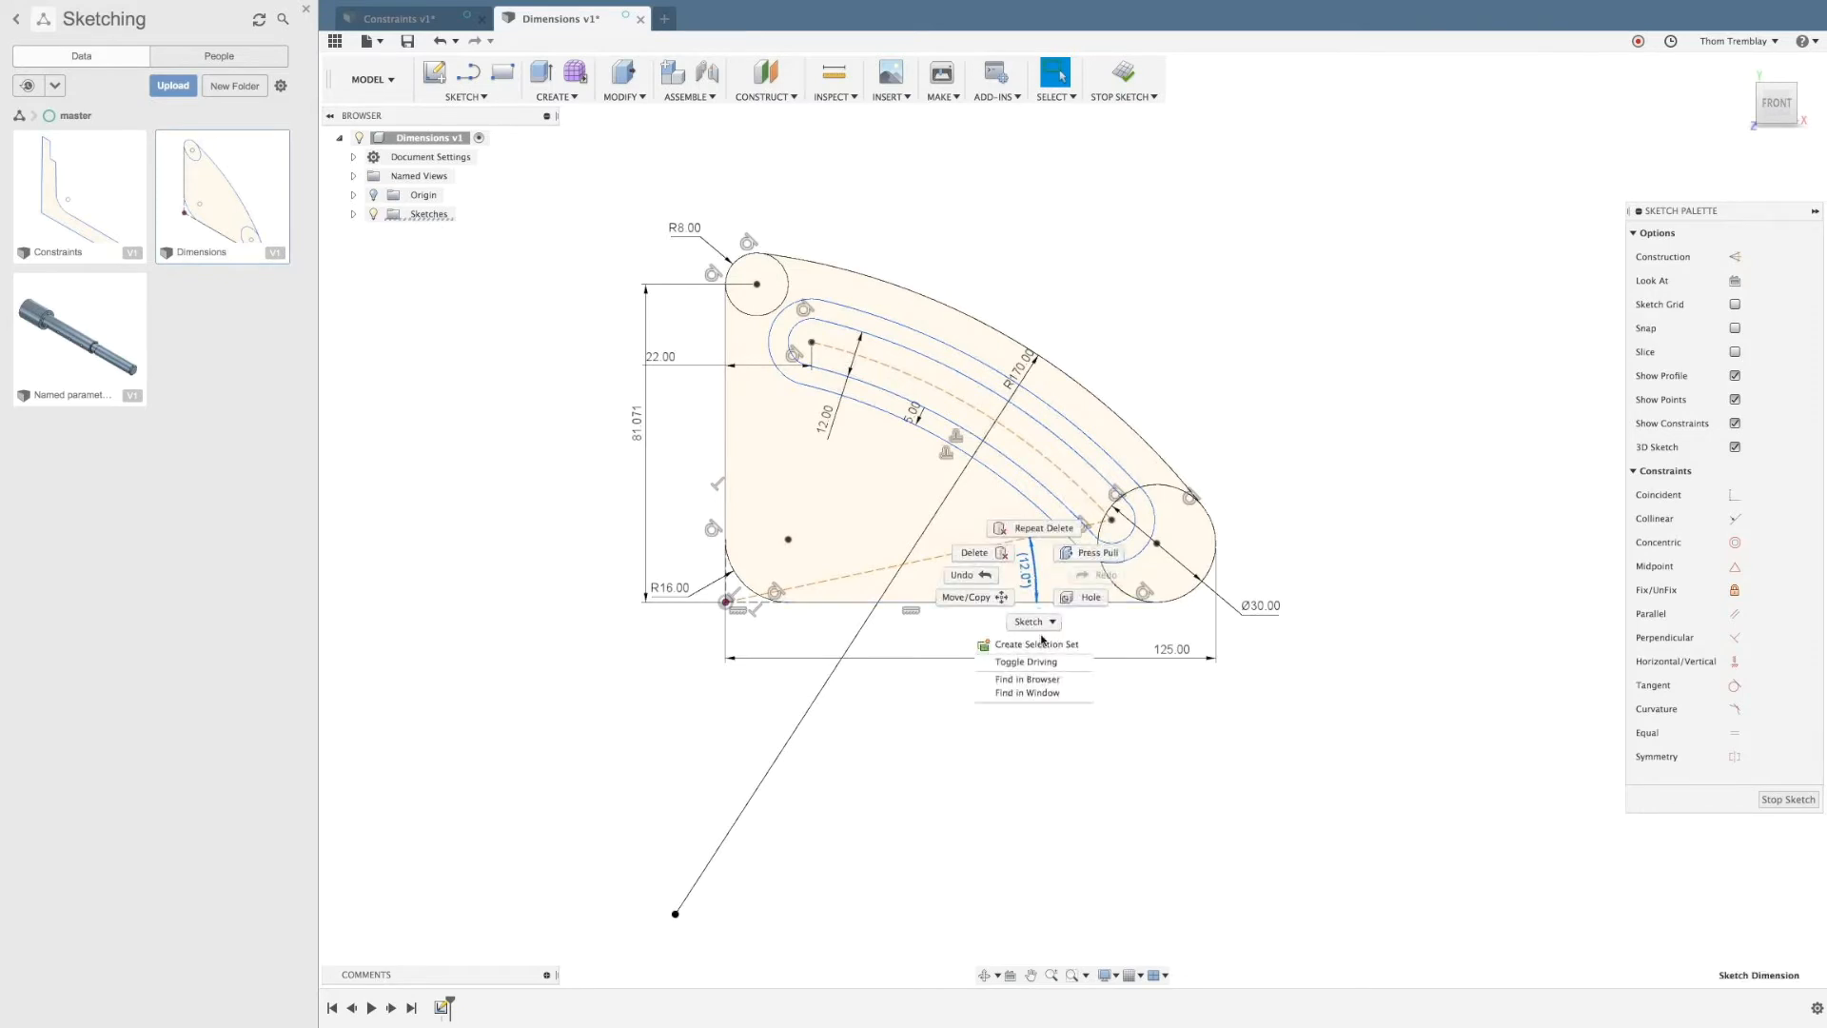
pyautogui.click(1036, 663)
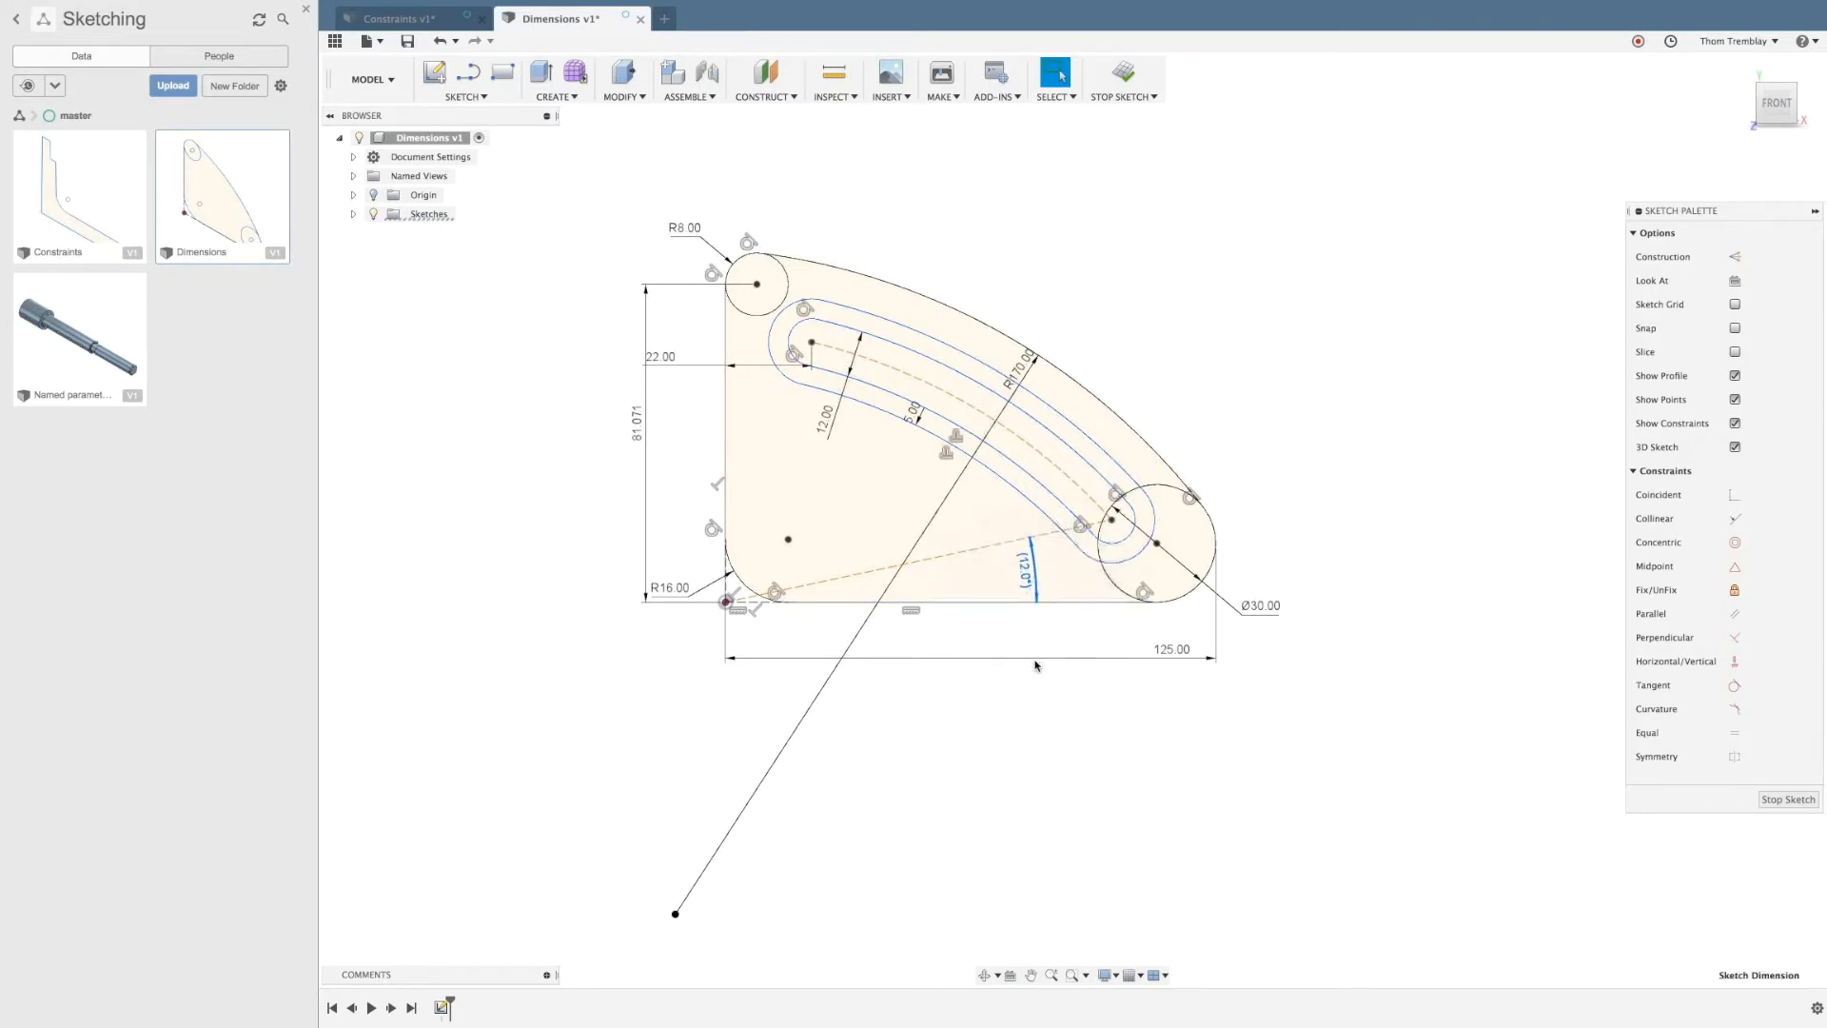
# Step: Delete the driven angle dimension between the bottom edge and the diagonal construction line
pyautogui.click(1111, 520)
pyautogui.click(1066, 590)
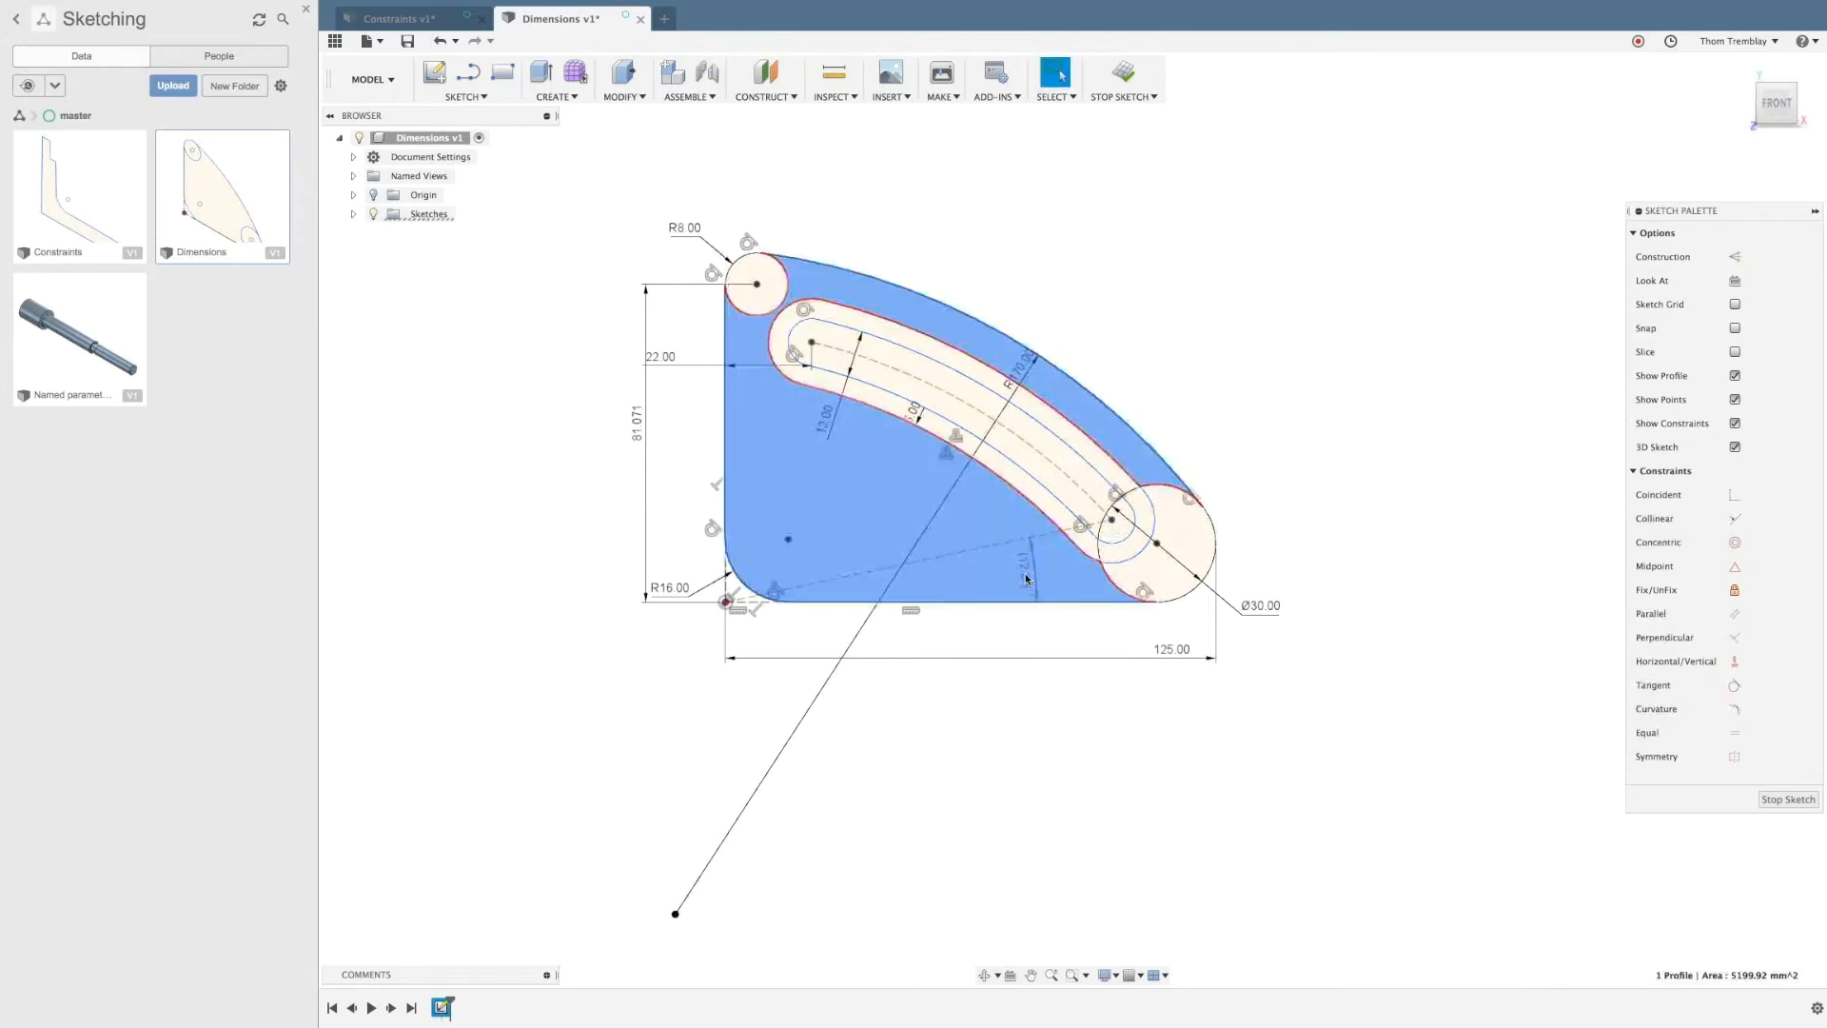
pyautogui.click(1035, 573)
pyautogui.press('Delete')
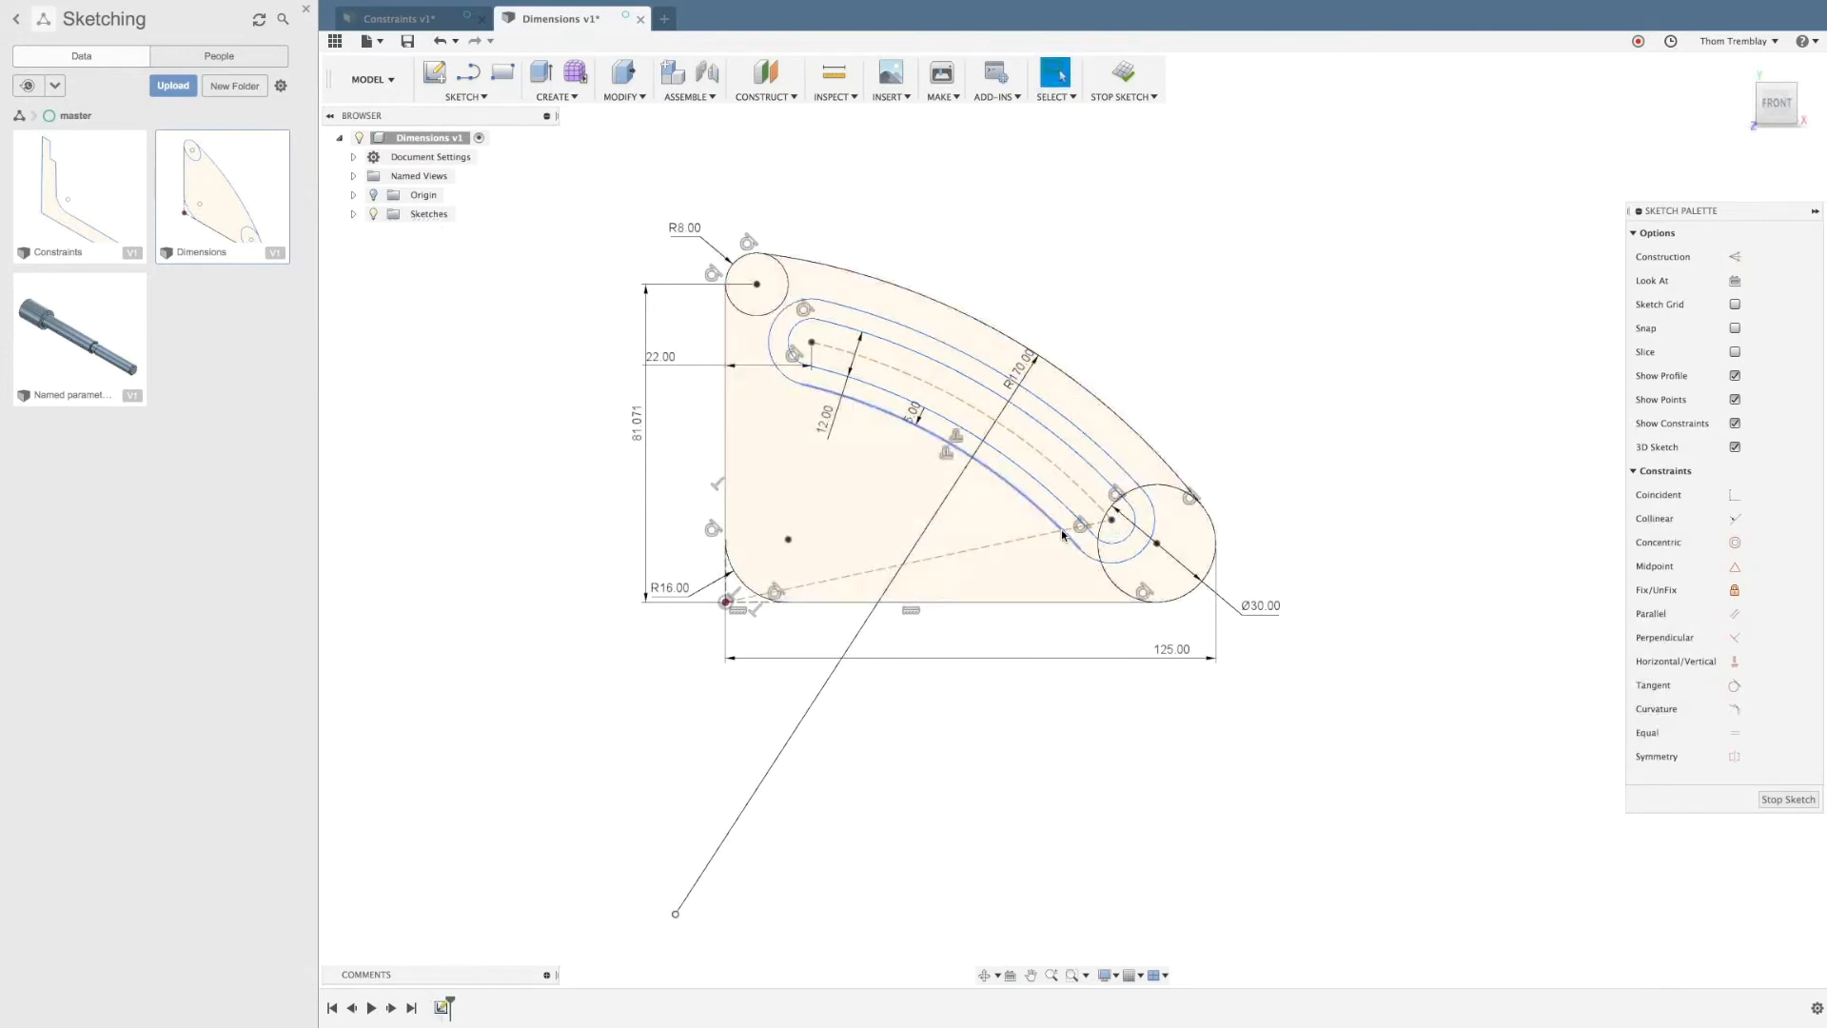
# Step: Reposition the slot so that its lower end sits clear of the 30 mm circle
pyautogui.click(1111, 520)
pyautogui.press('Escape')
pyautogui.moveTo(1017, 440)
pyautogui.mouseDown()
pyautogui.moveTo(1006, 487)
pyautogui.moveTo(1089, 543)
pyautogui.moveTo(1006, 504)
pyautogui.mouseUp()
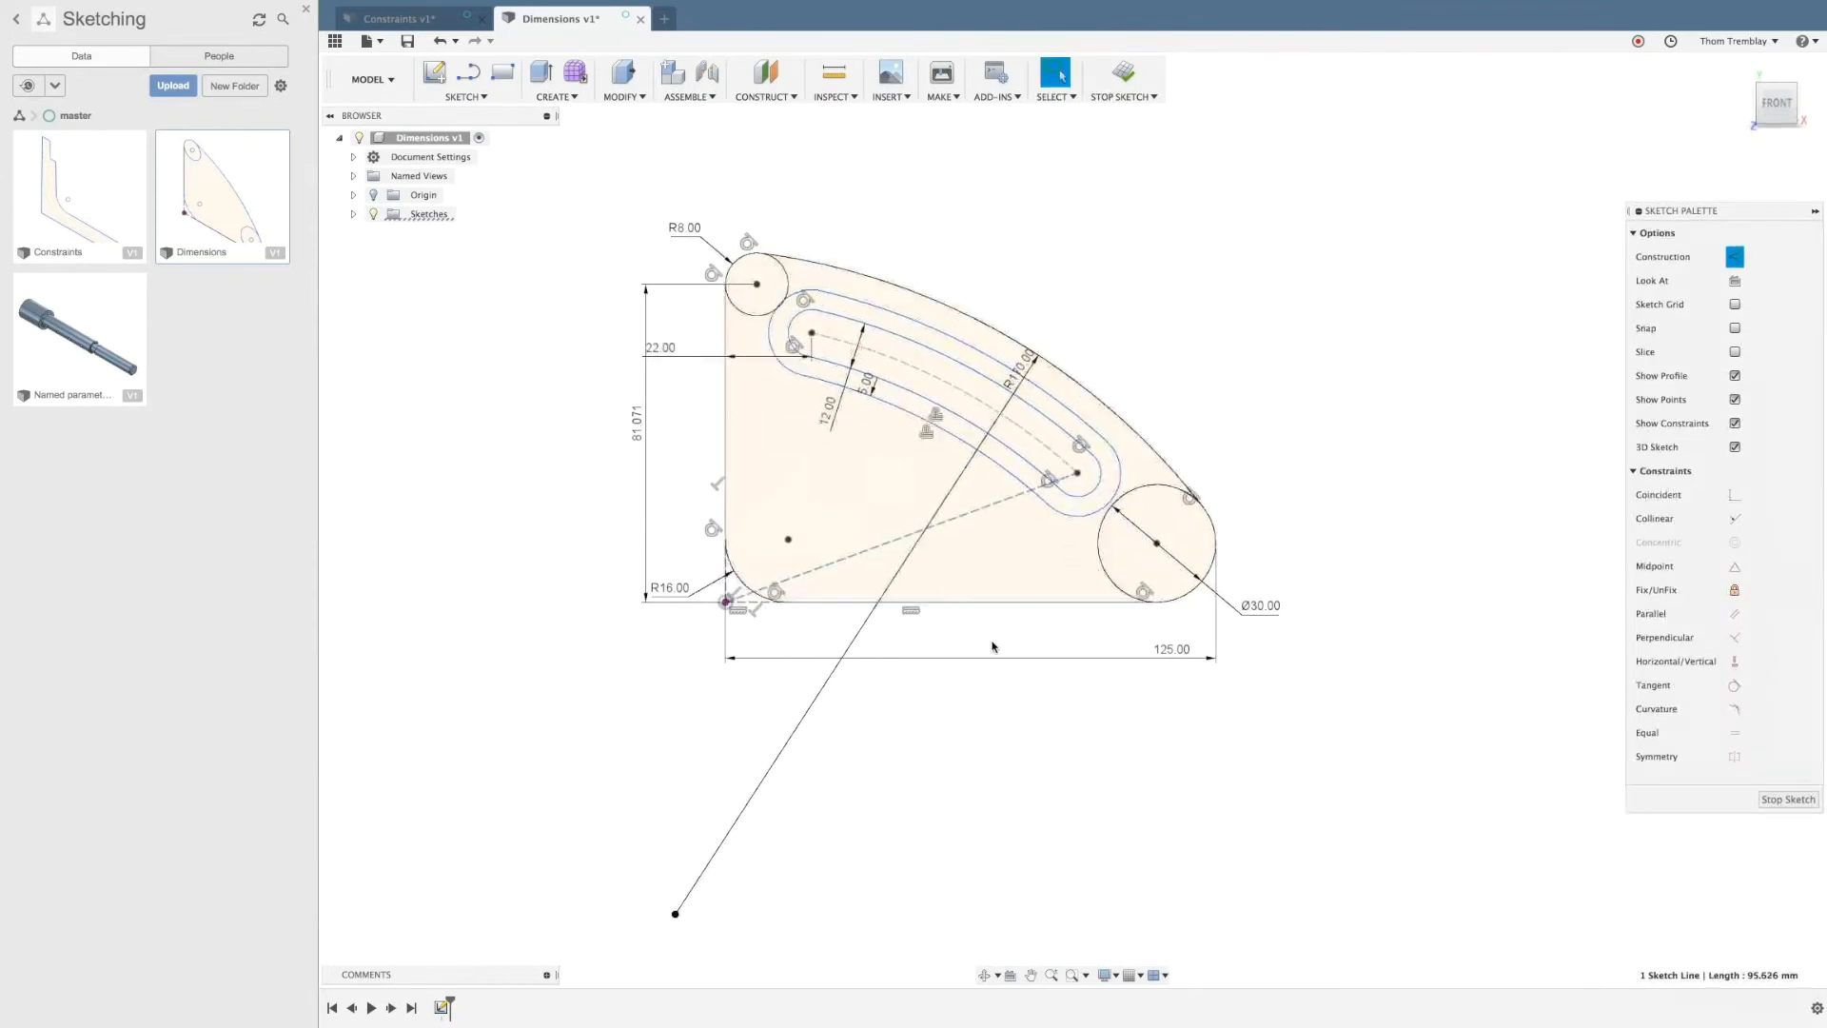
# Step: Try to dimension the angle between the profile's bottom edge and the diagonal construction line
pyautogui.press('d')
pyautogui.click(1006, 600)
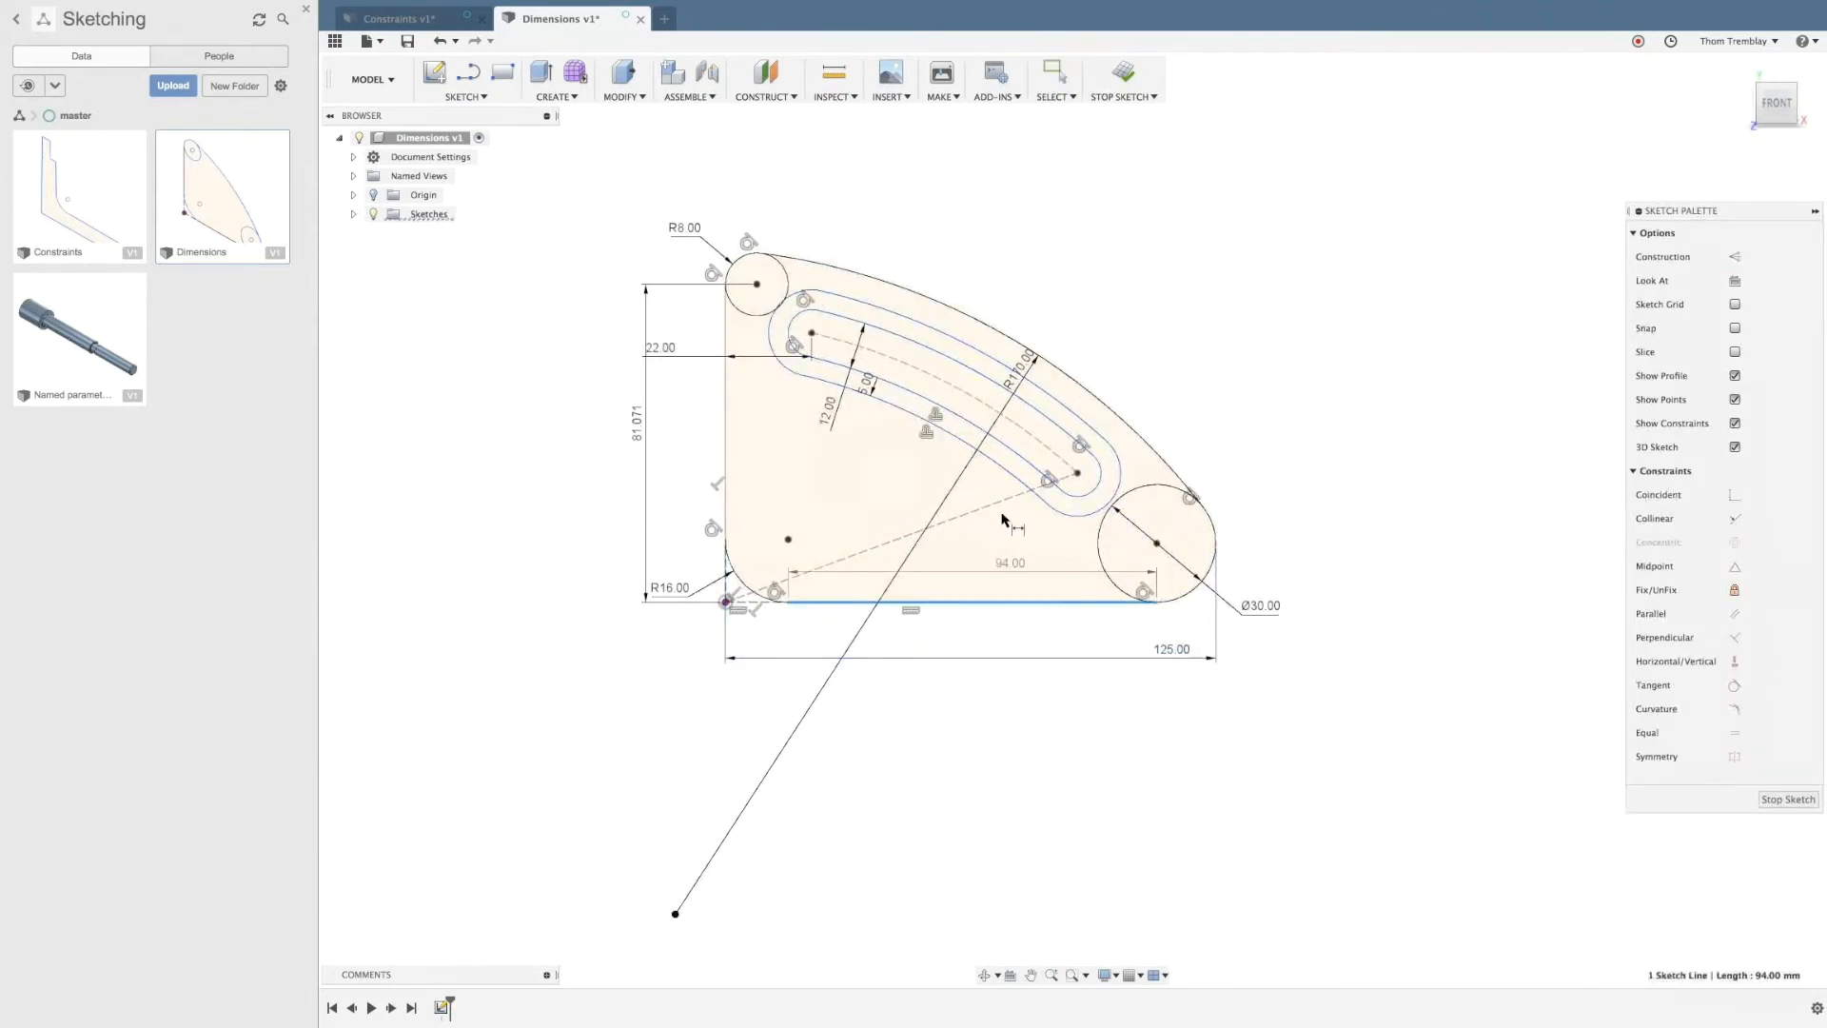
pyautogui.click(1004, 501)
pyautogui.click(1018, 576)
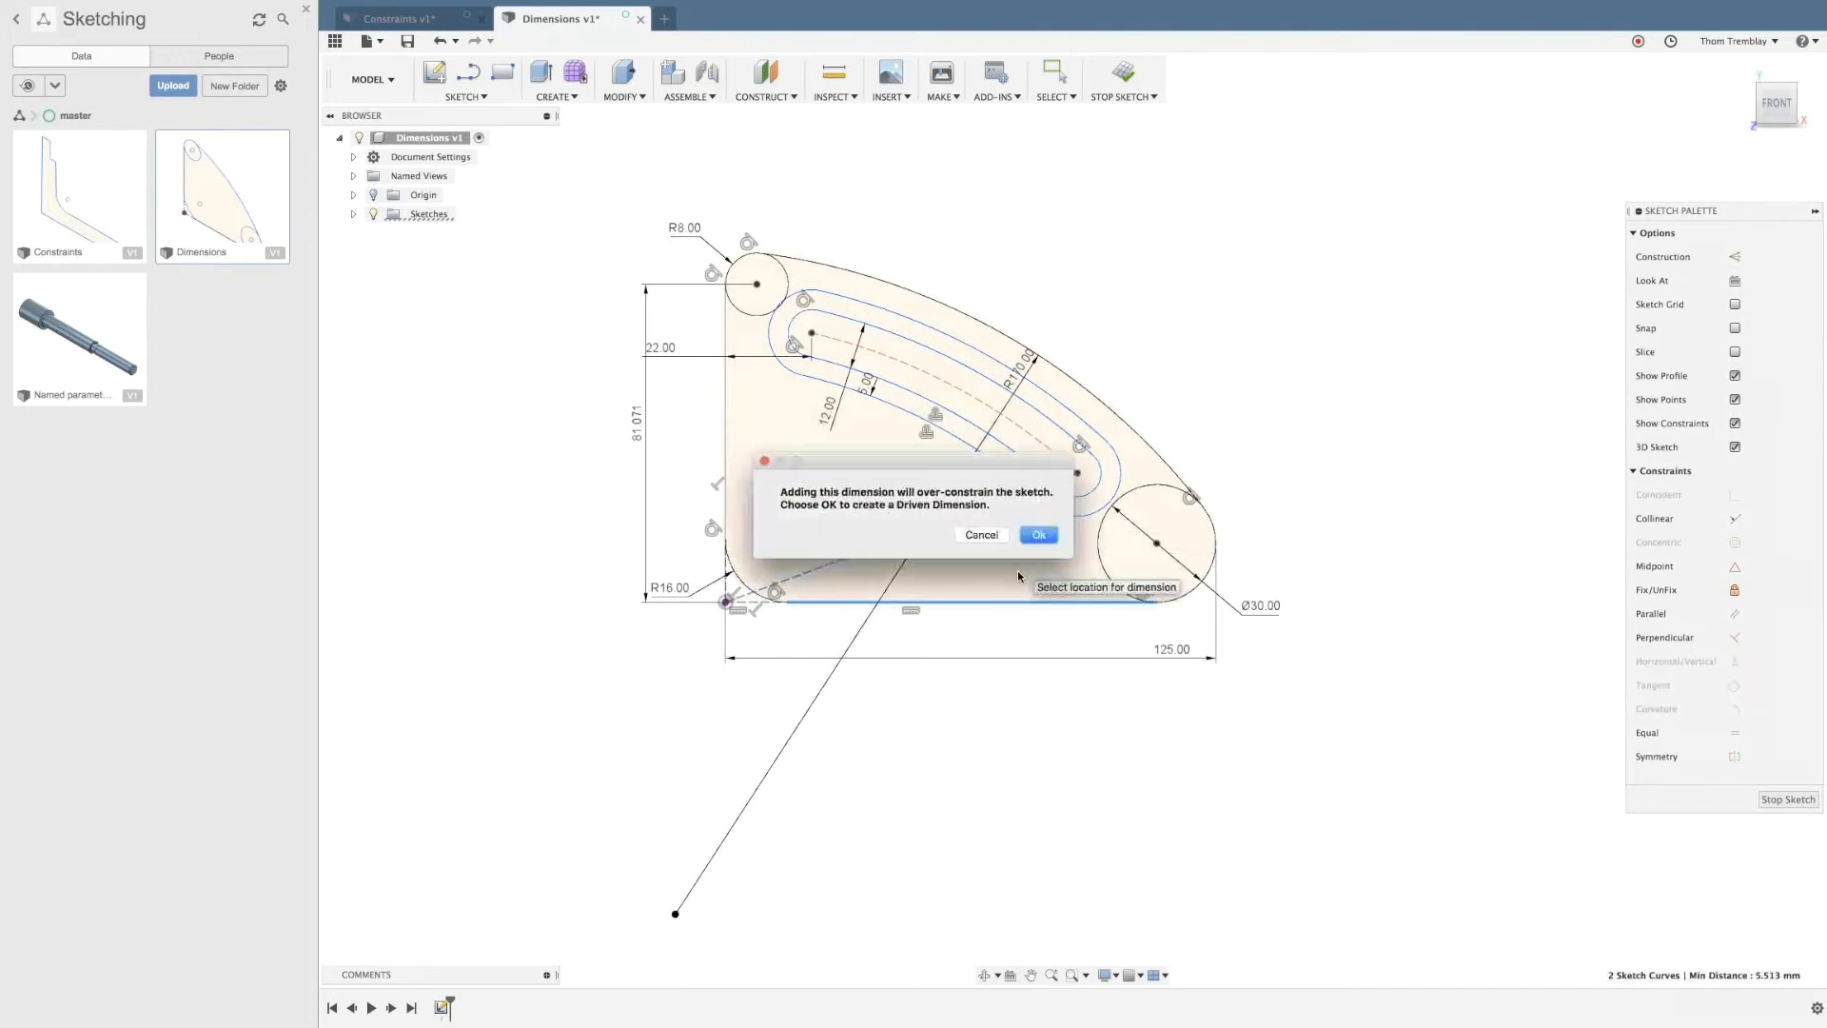
pyautogui.click(981, 536)
pyautogui.press('Escape')
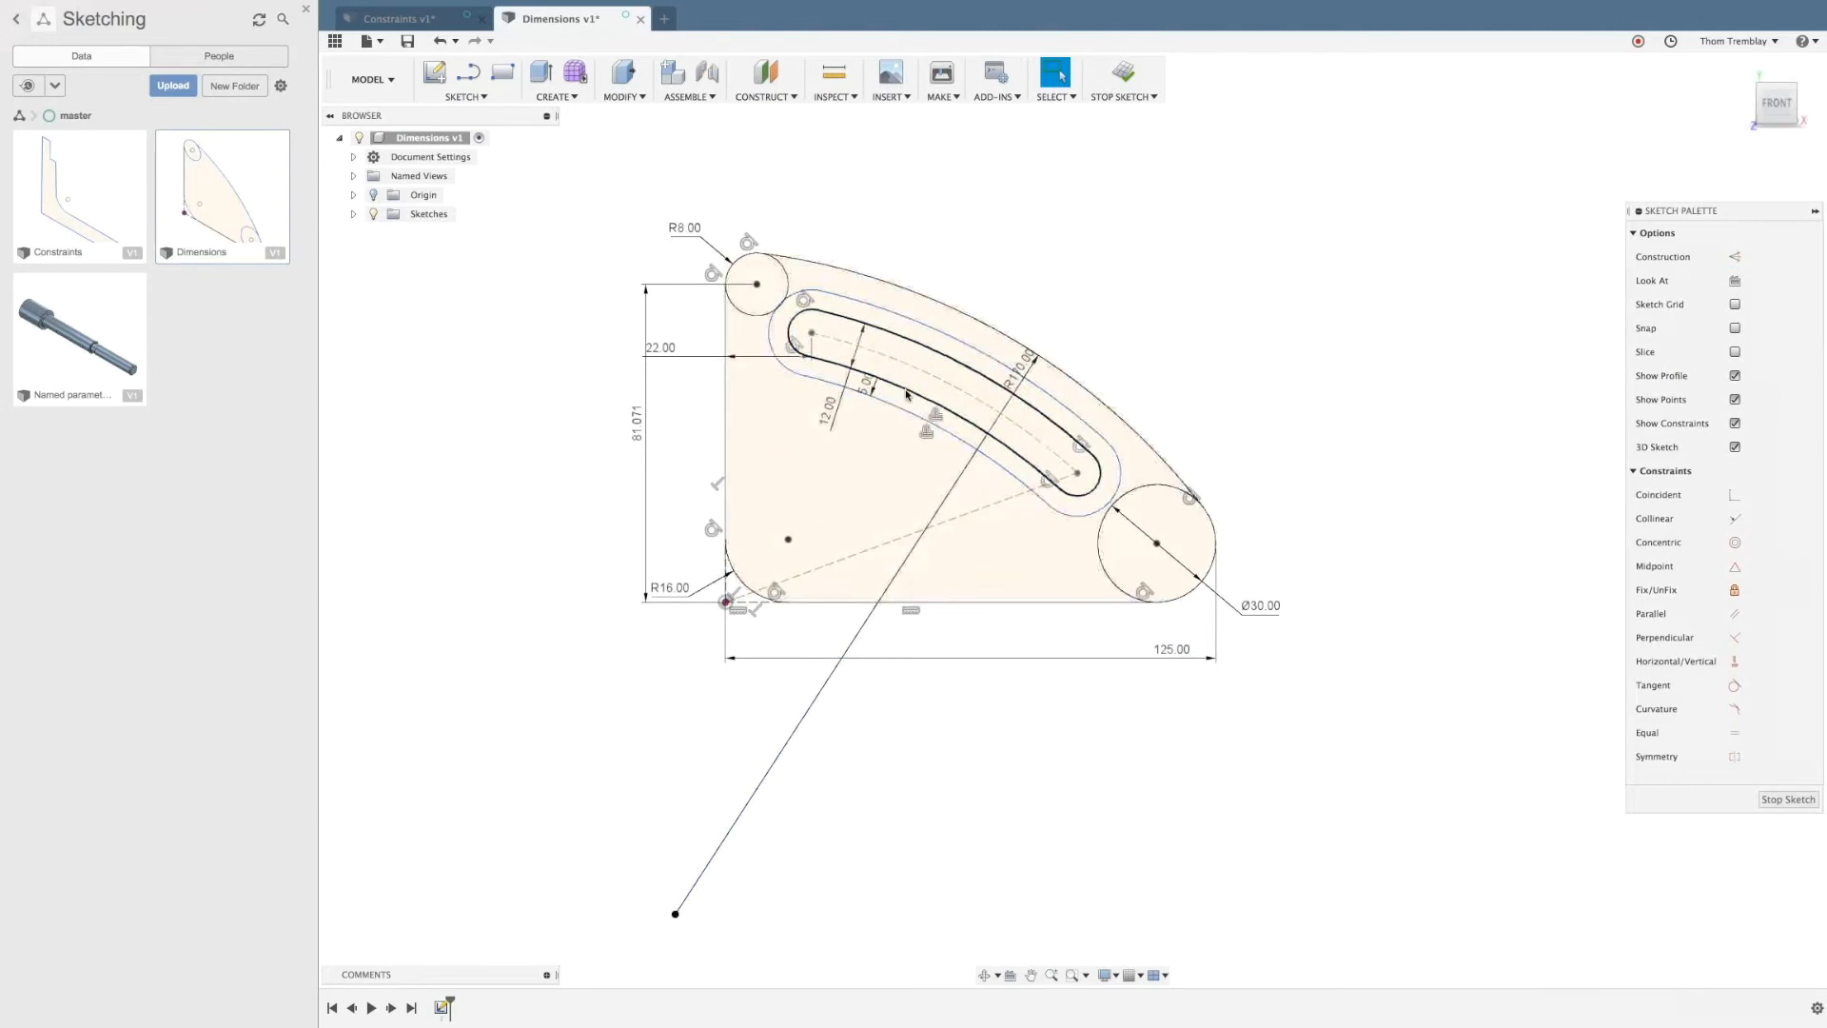
# Step: Delete the 22 mm horizontal dimension between the slot's upper end and the vertical edge
pyautogui.click(894, 424)
pyautogui.press('Escape')
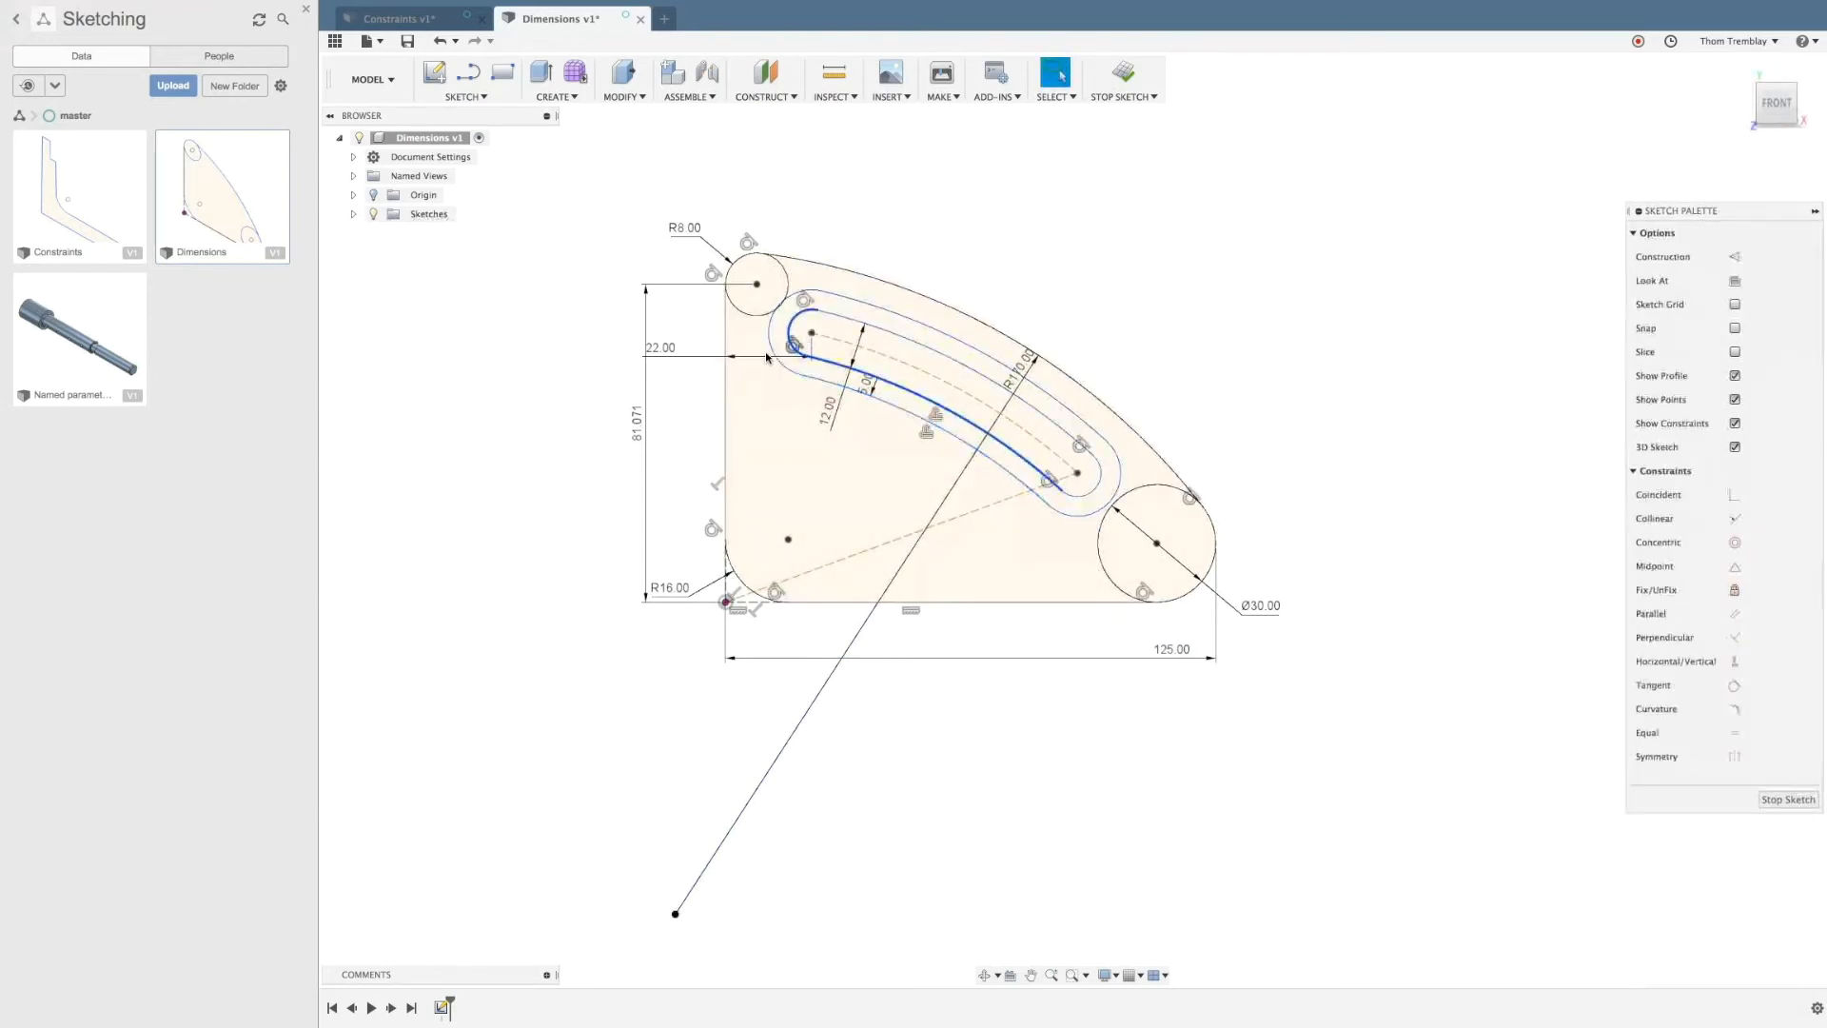
pyautogui.click(1010, 496)
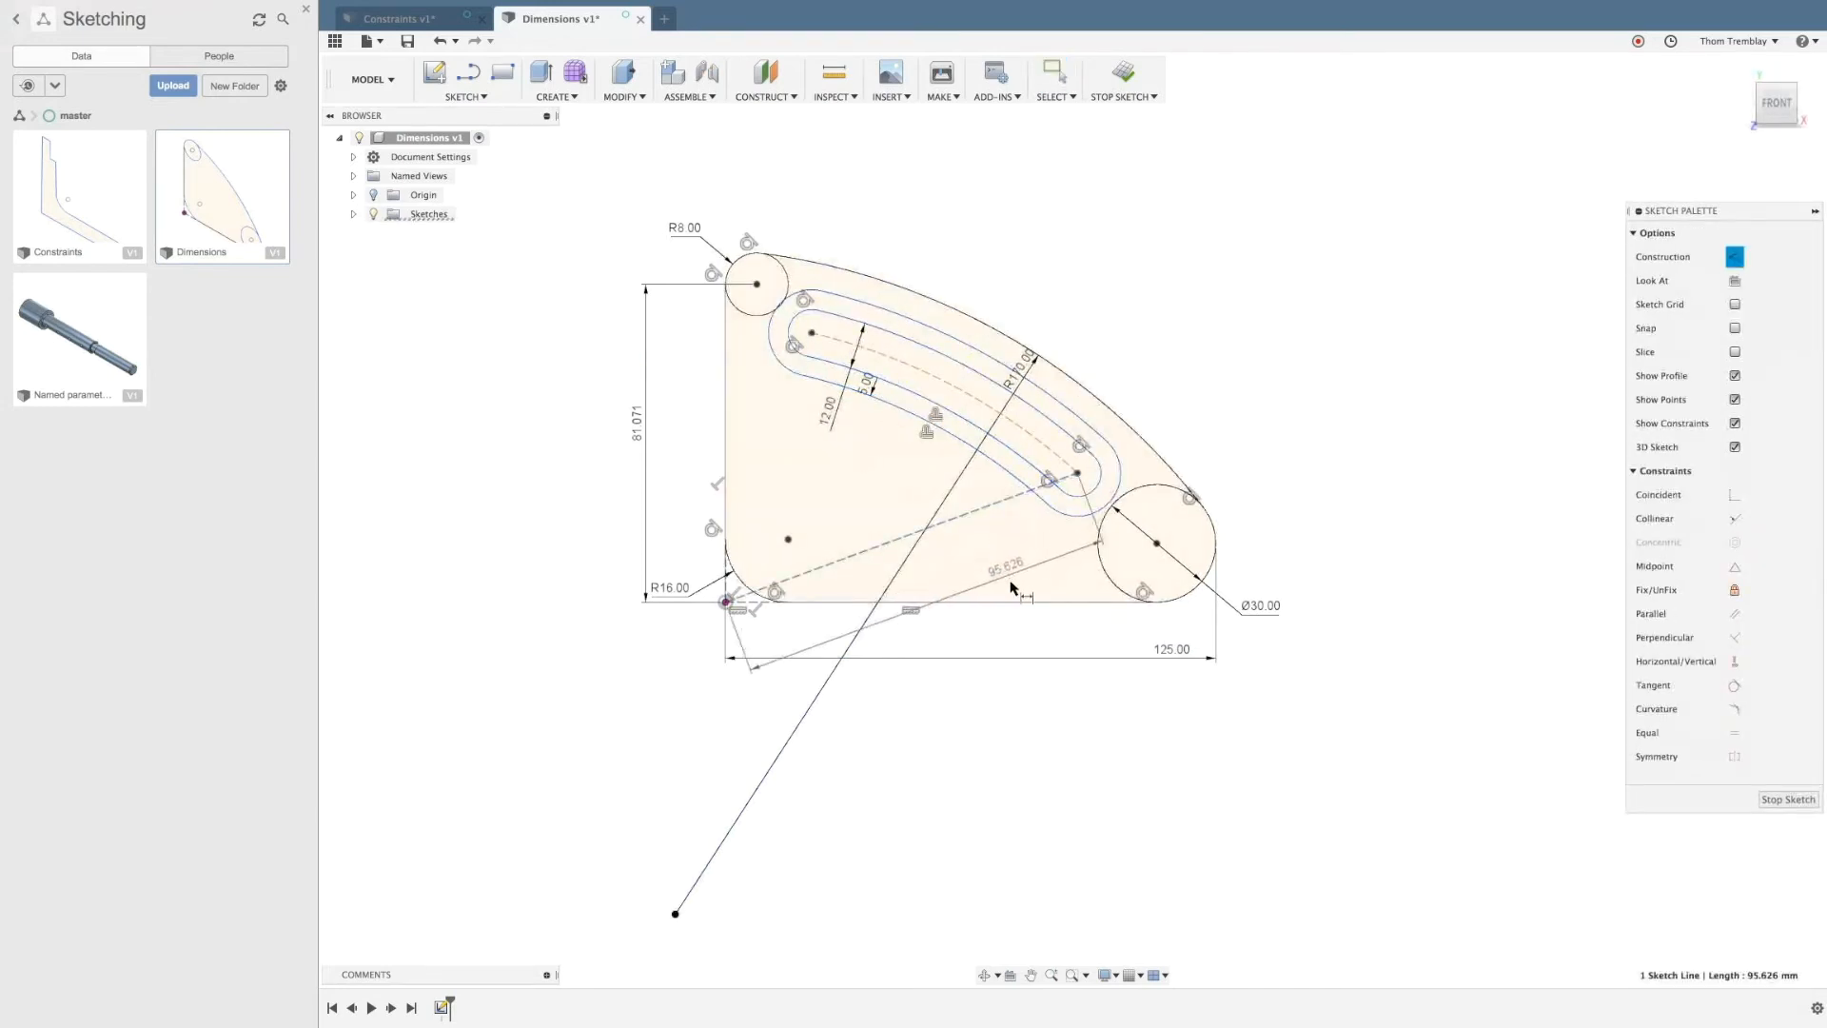
pyautogui.click(1008, 566)
# Step: Dimension the angle between the bottom edge and the diagonal construction line and set it to 15 degrees
pyautogui.press('d')
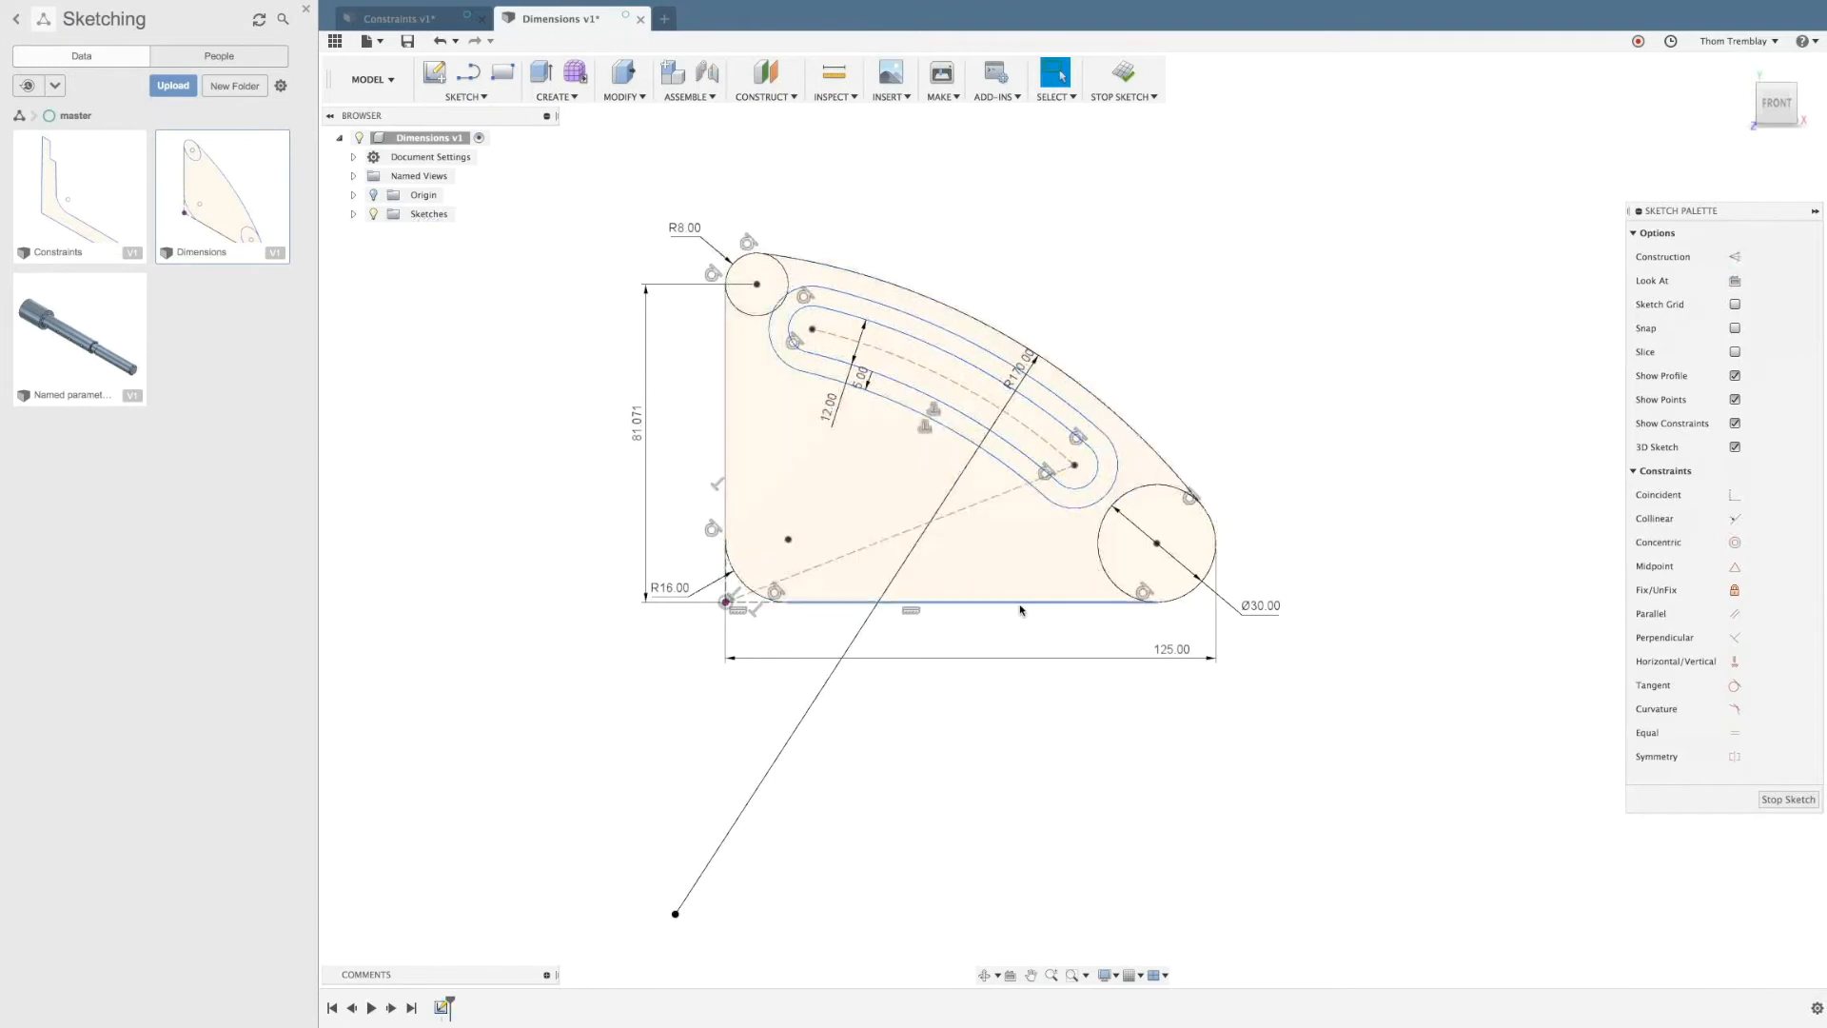
pyautogui.click(1020, 602)
pyautogui.click(985, 502)
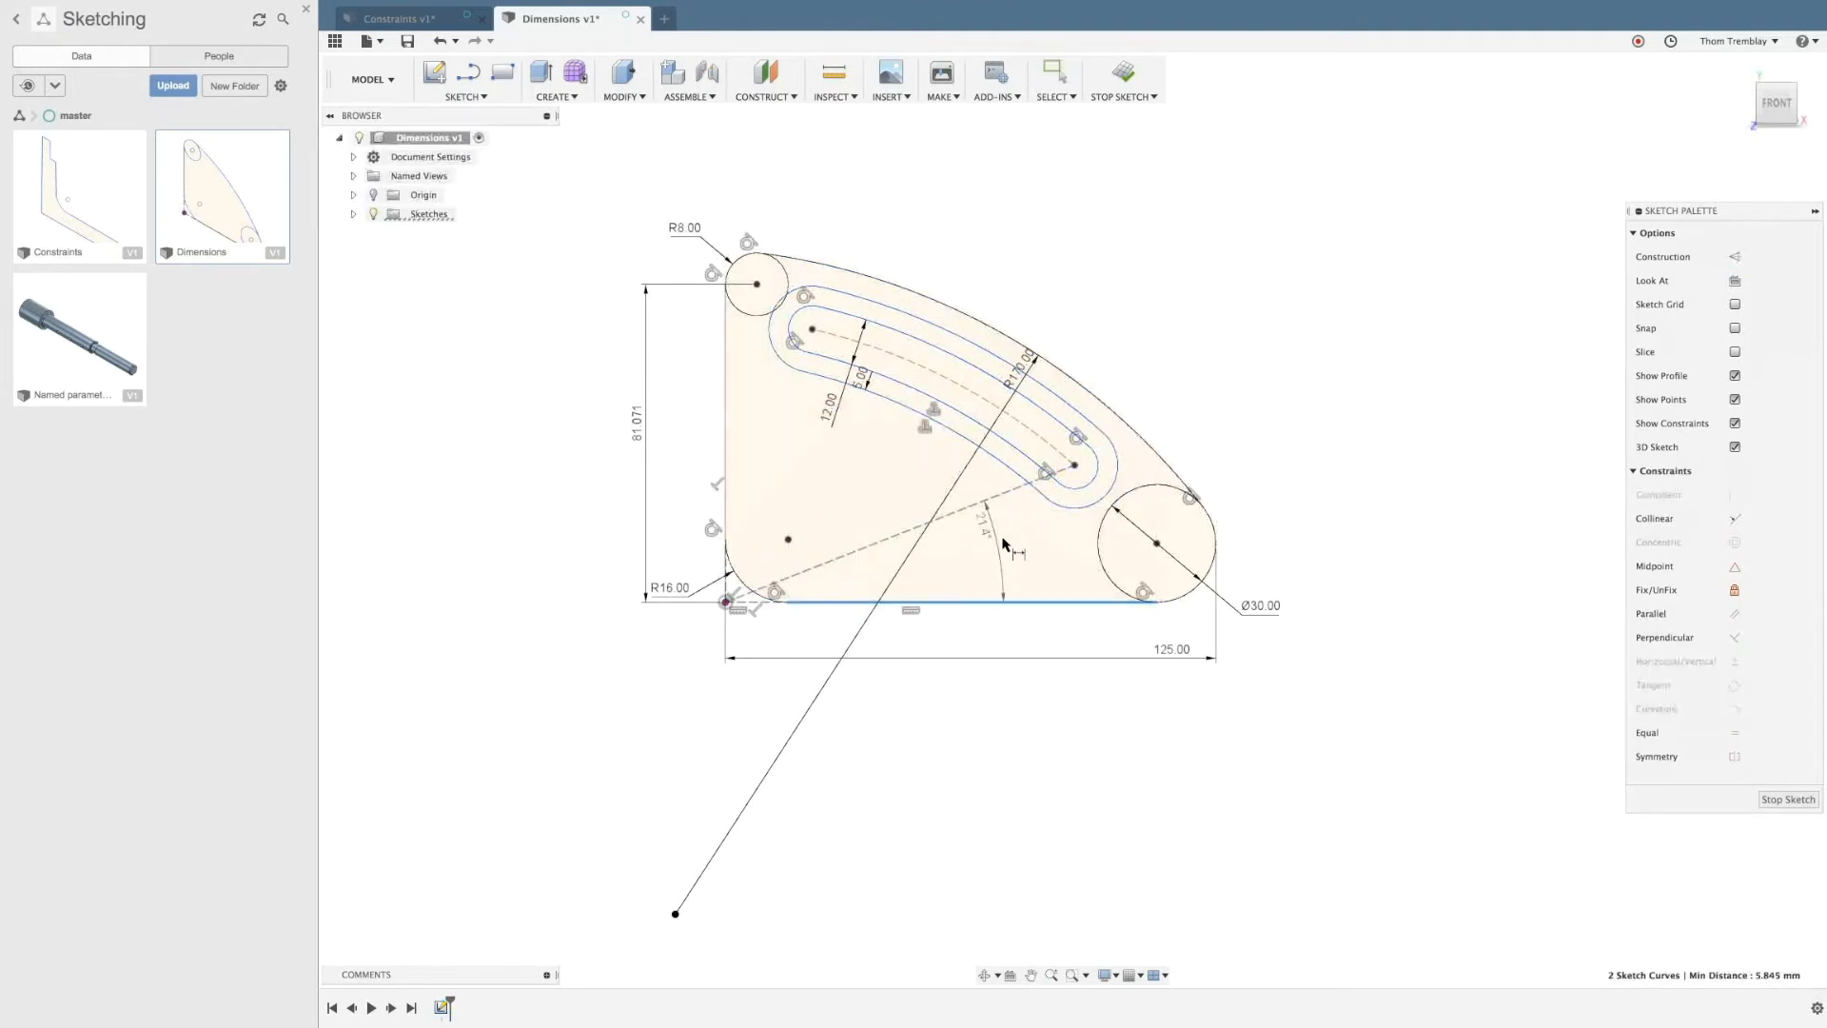
pyautogui.click(1022, 552)
pyautogui.write('1')
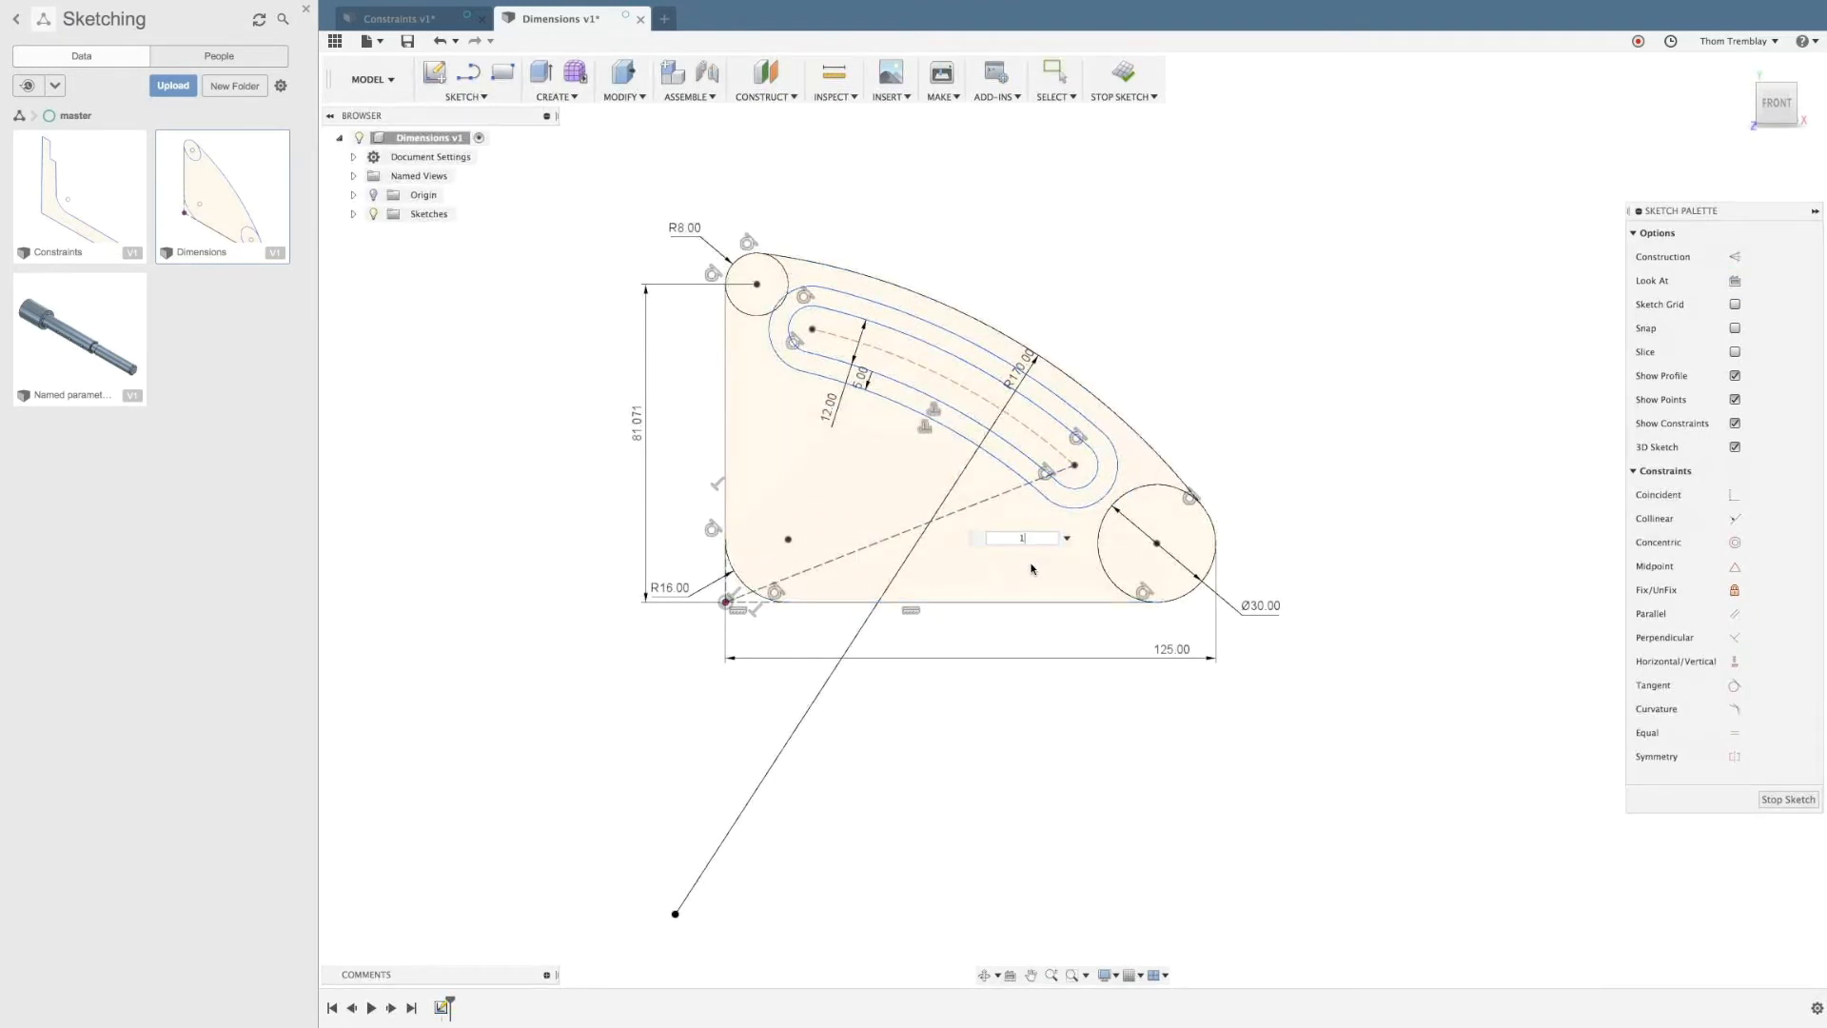
pyautogui.write('5')
pyautogui.press('Return')
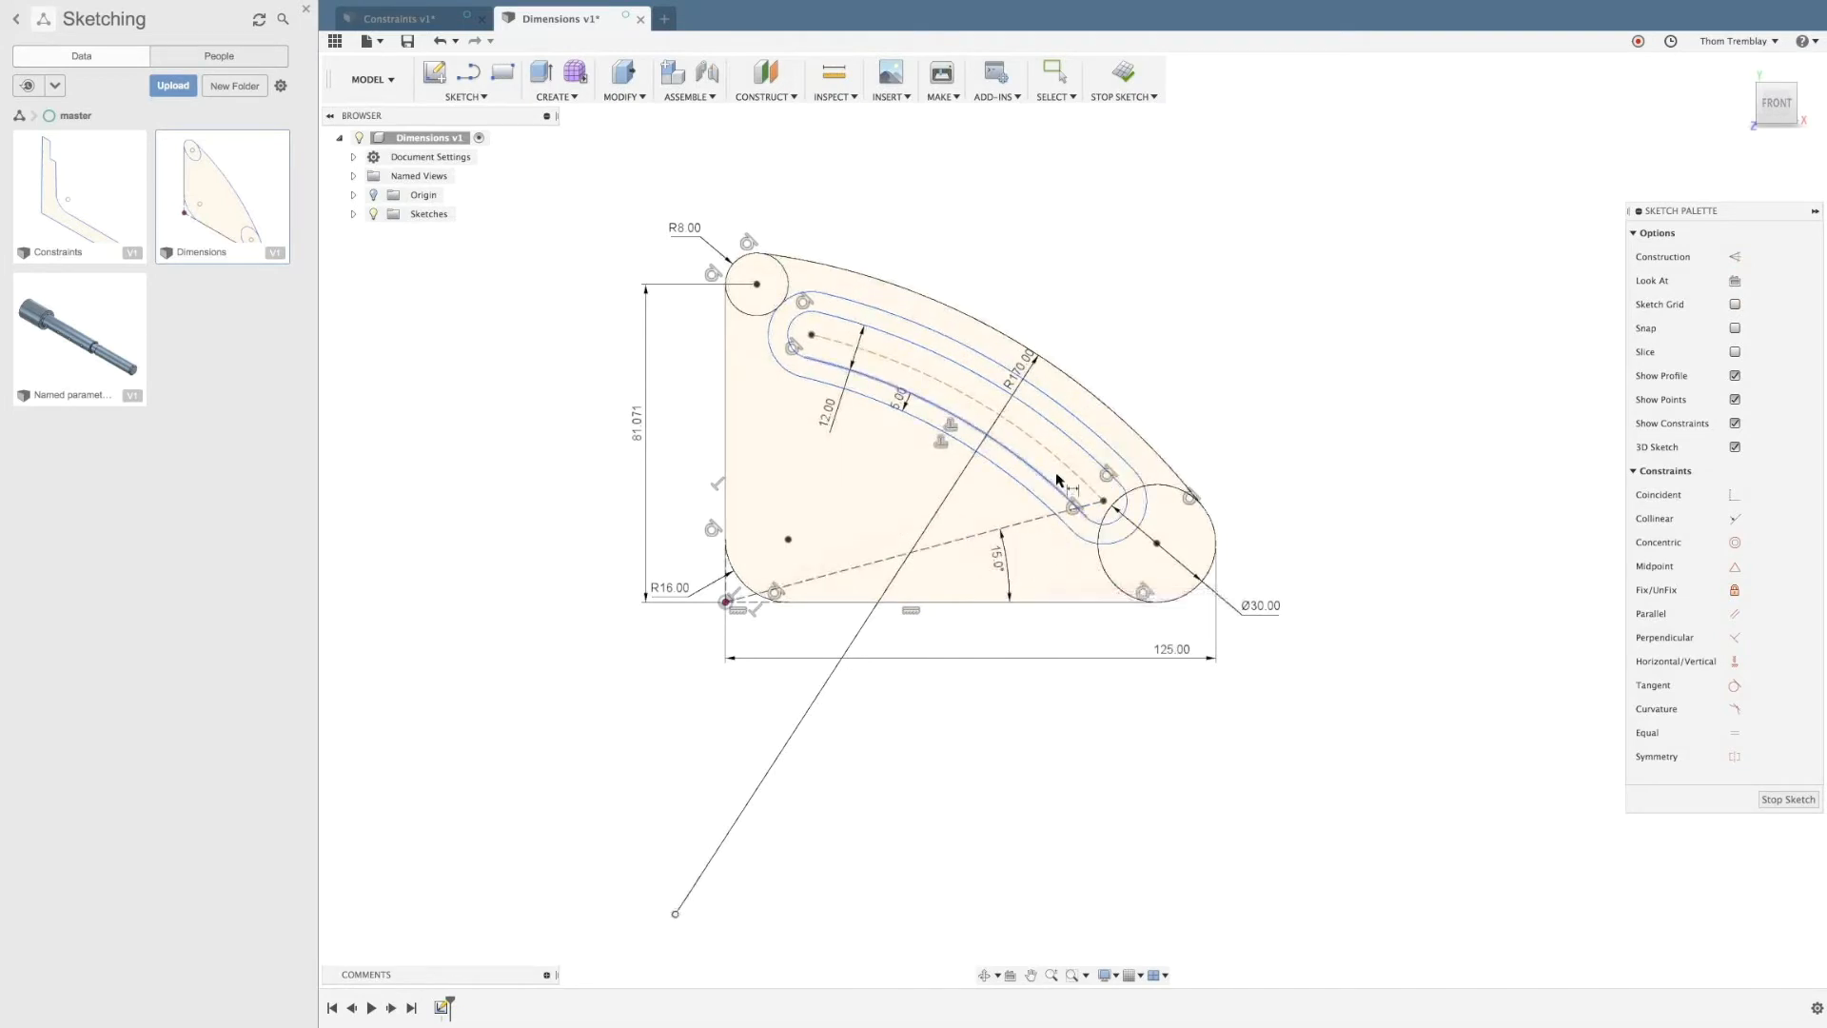
# Step: Dimension the horizontal distance from the slot's upper end point to the vertical edge, accepting the measured value
pyautogui.click(811, 336)
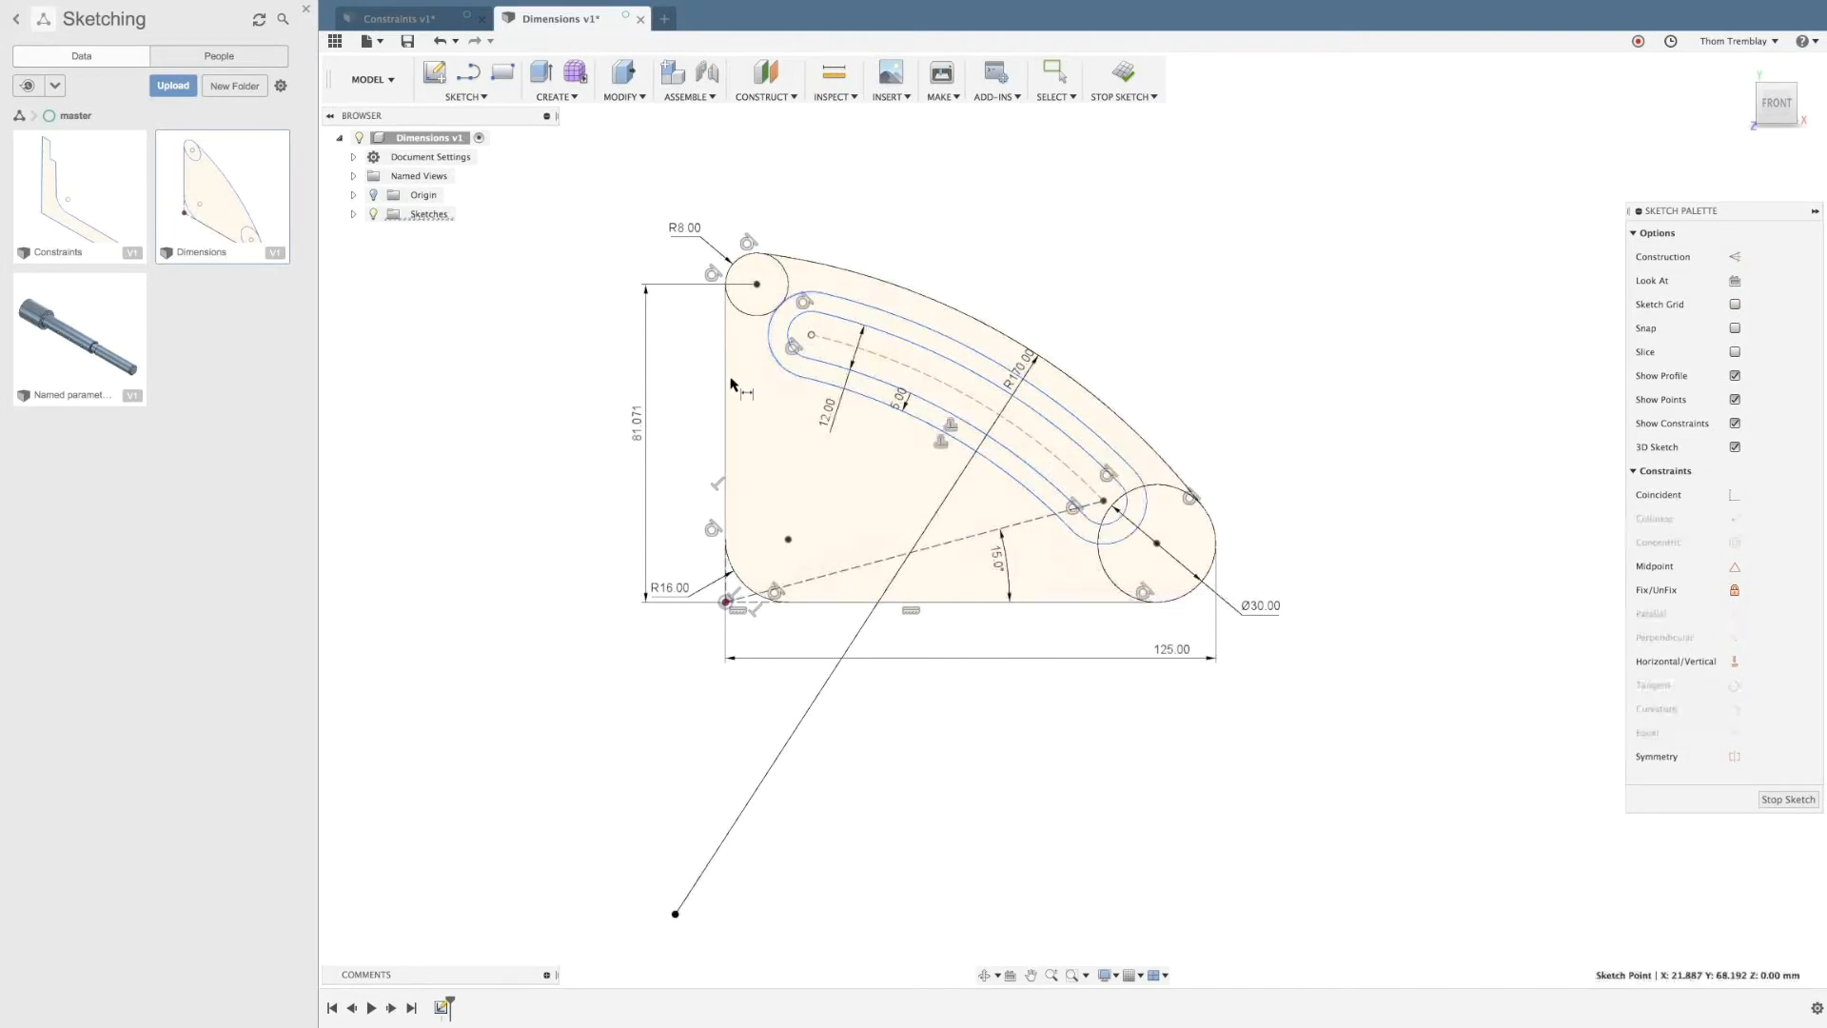
pyautogui.click(726, 371)
pyautogui.click(690, 393)
pyautogui.press('Return')
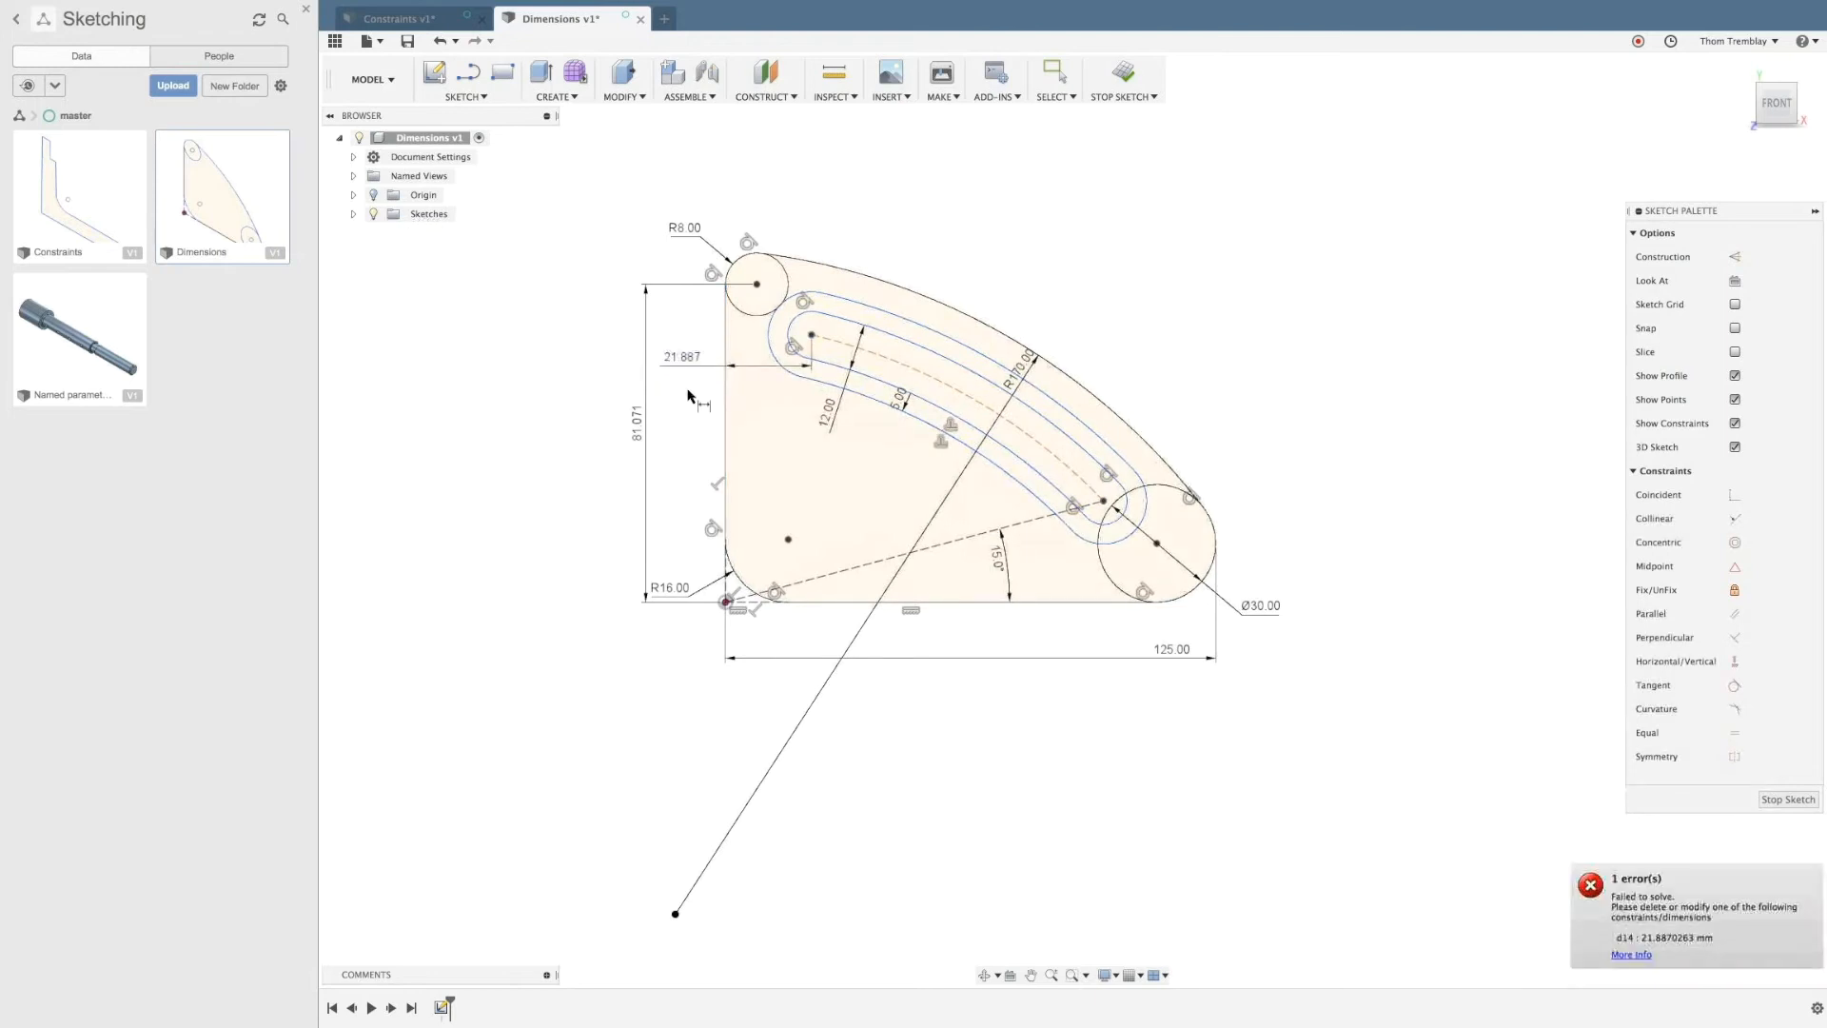
pyautogui.press('Escape')
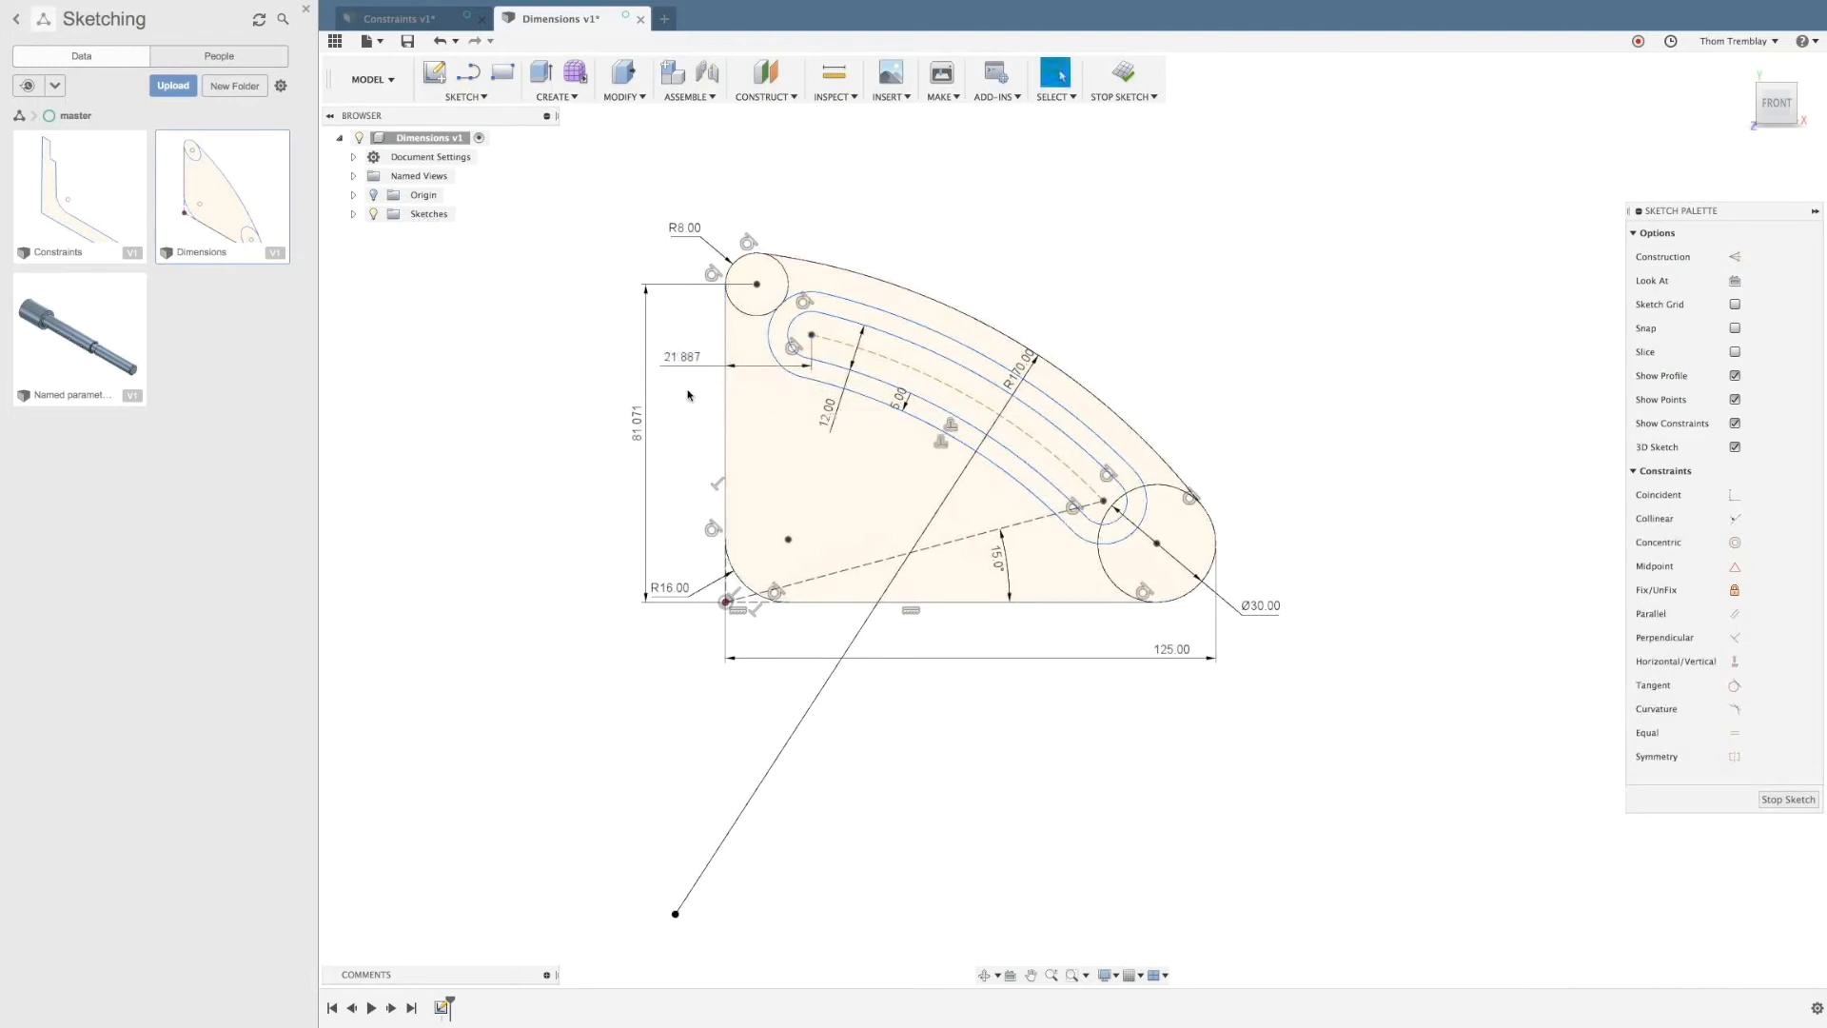
pyautogui.click(812, 335)
pyautogui.press('Escape')
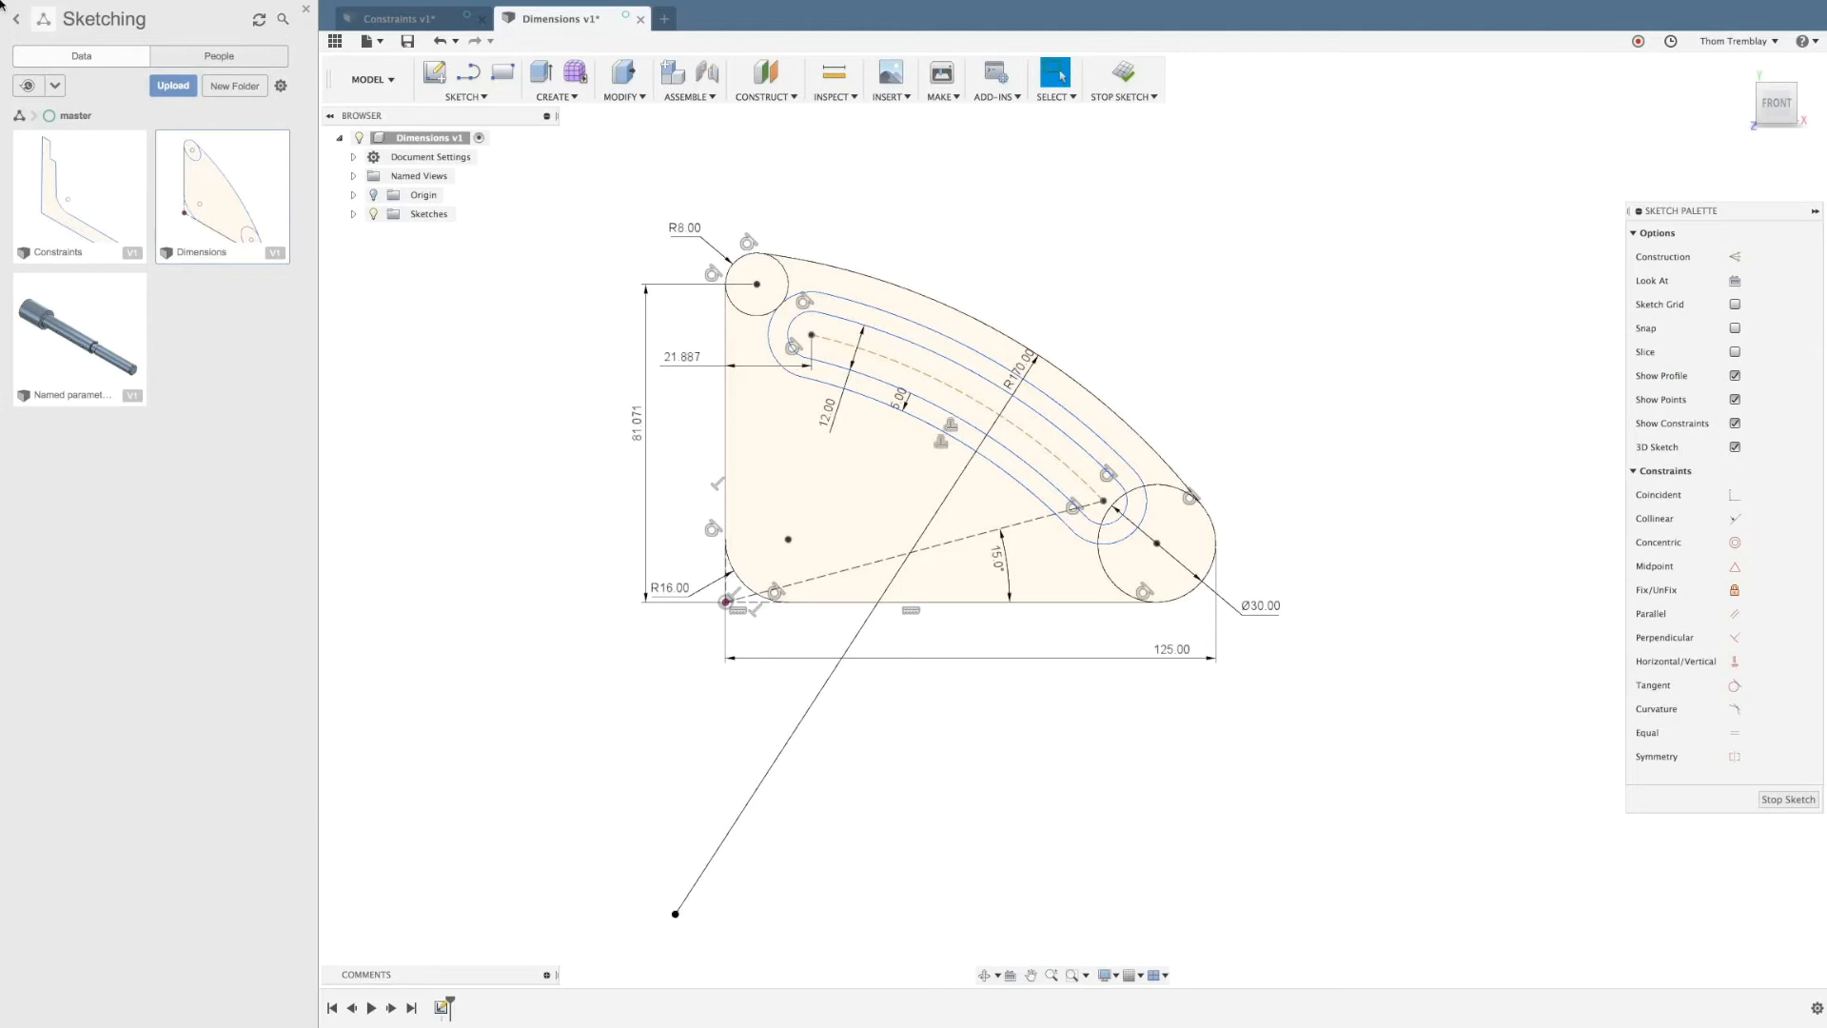
# Step: Edit the first sketch of the Named parameters design and space its 140 mm and 430 mm dimensions farther from the profile
pyautogui.doubleClick(83, 337)
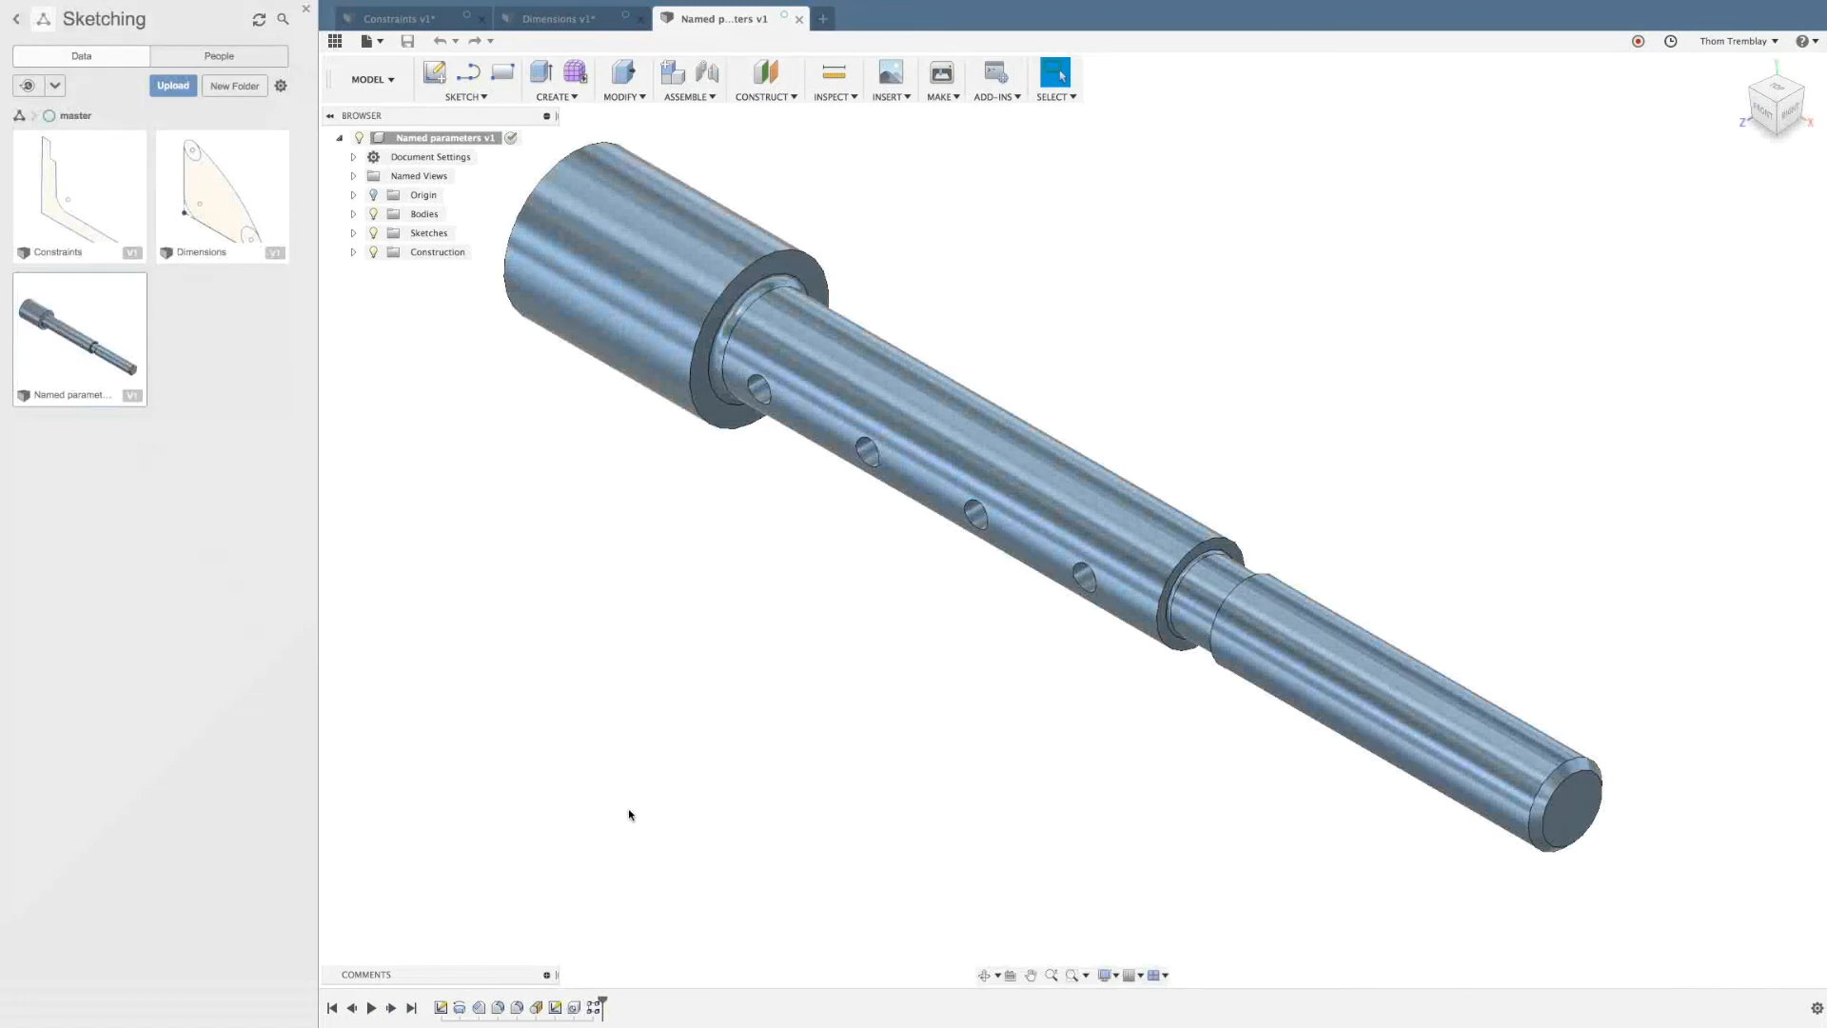
pyautogui.doubleClick(441, 1007)
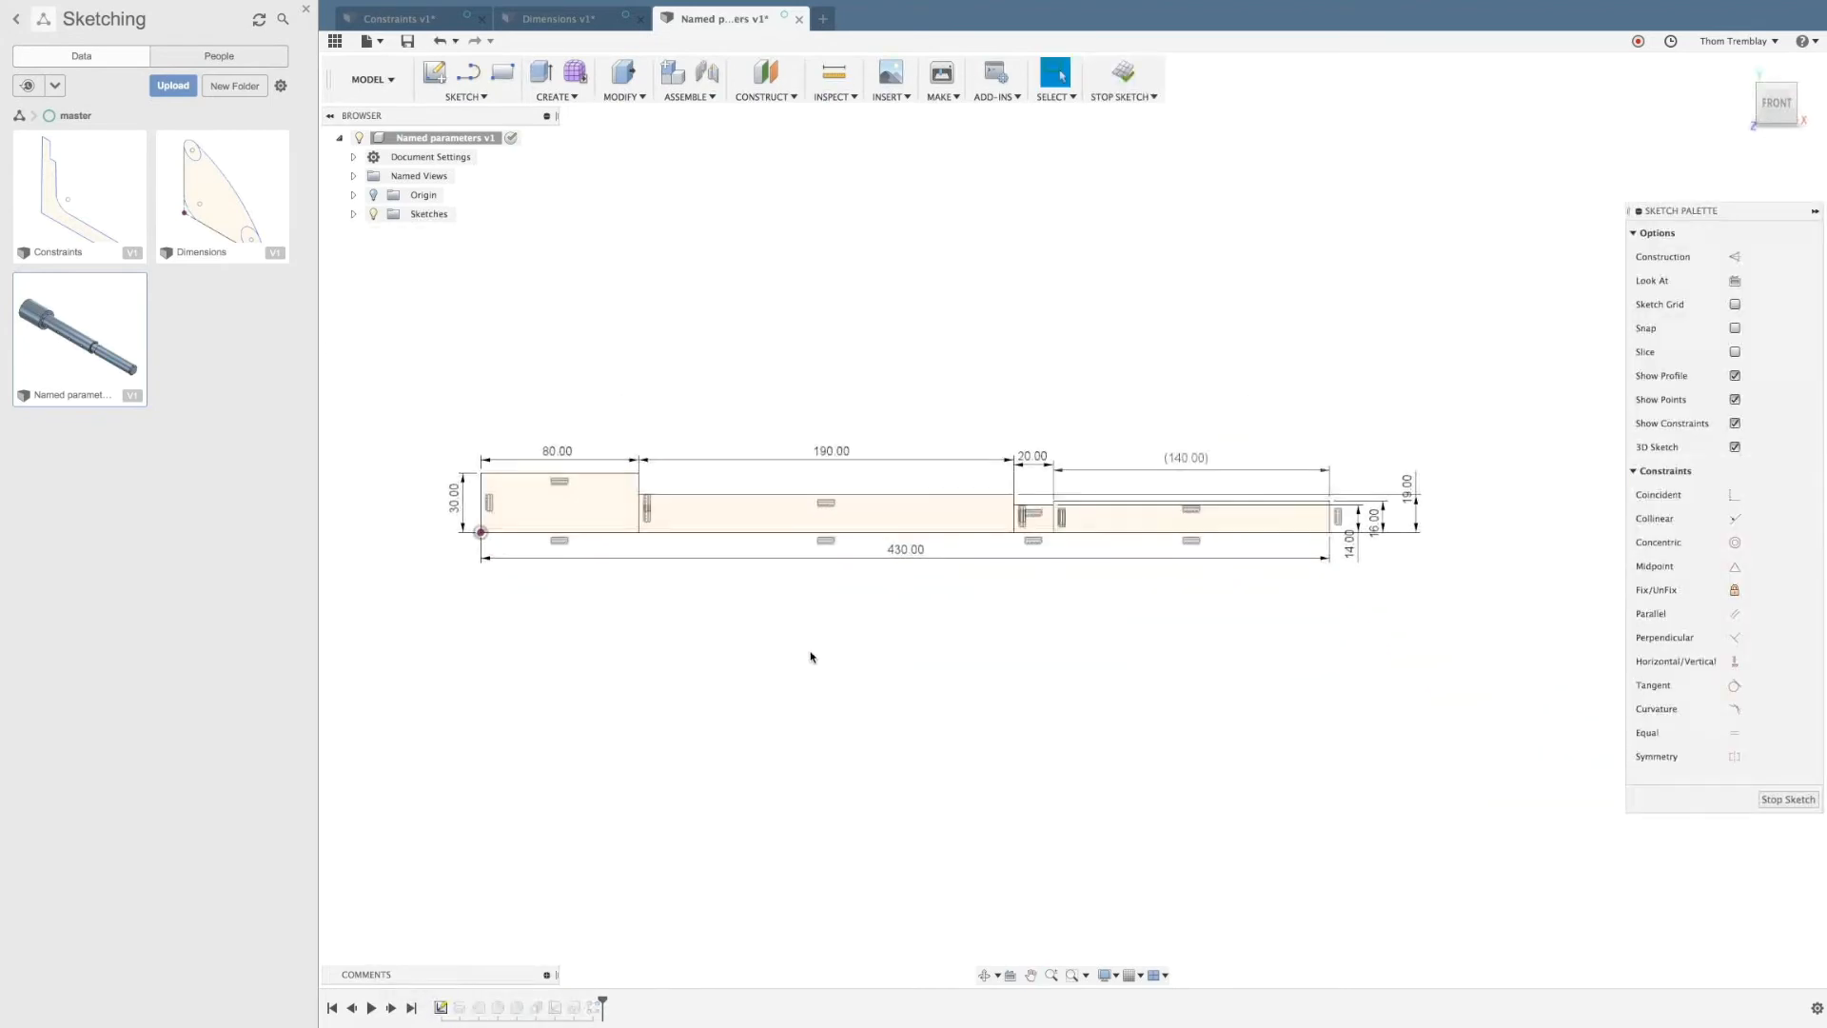
pyautogui.moveTo(1195, 463)
pyautogui.mouseDown()
pyautogui.moveTo(1201, 418)
pyautogui.moveTo(1216, 440)
pyautogui.mouseUp()
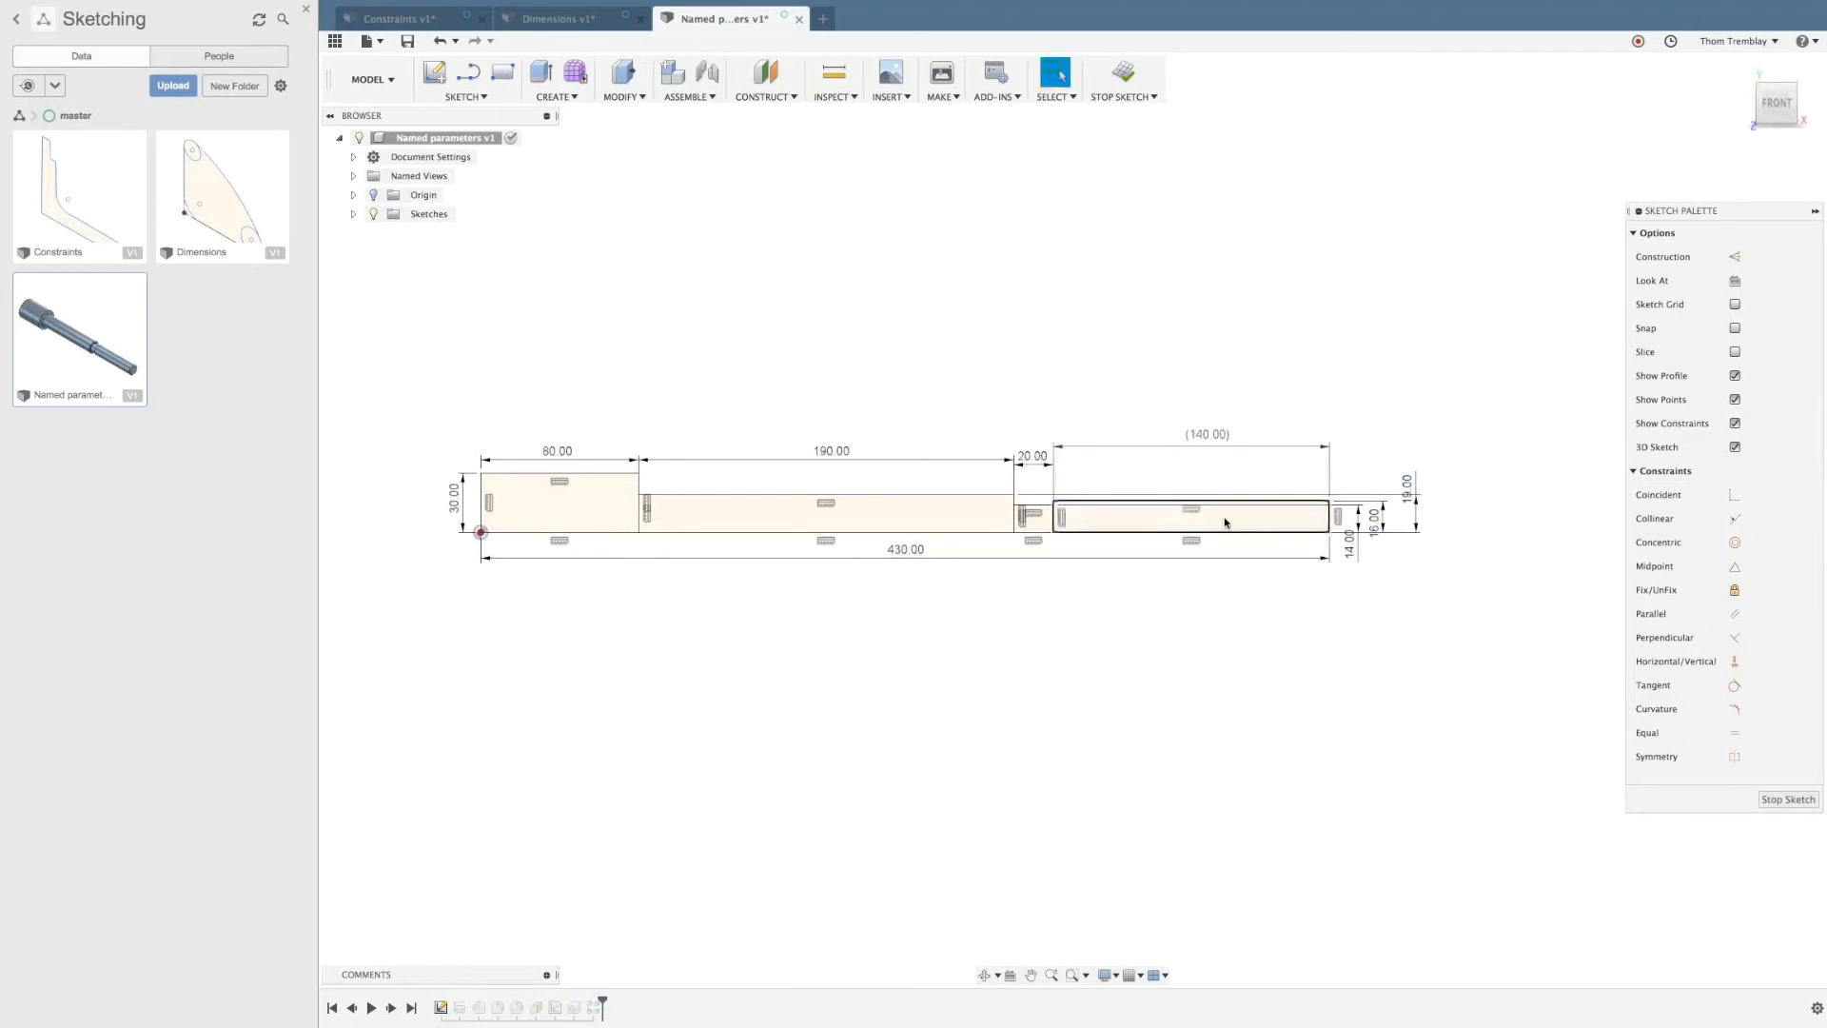
pyautogui.moveTo(912, 560); pyautogui.dragTo(913, 579)
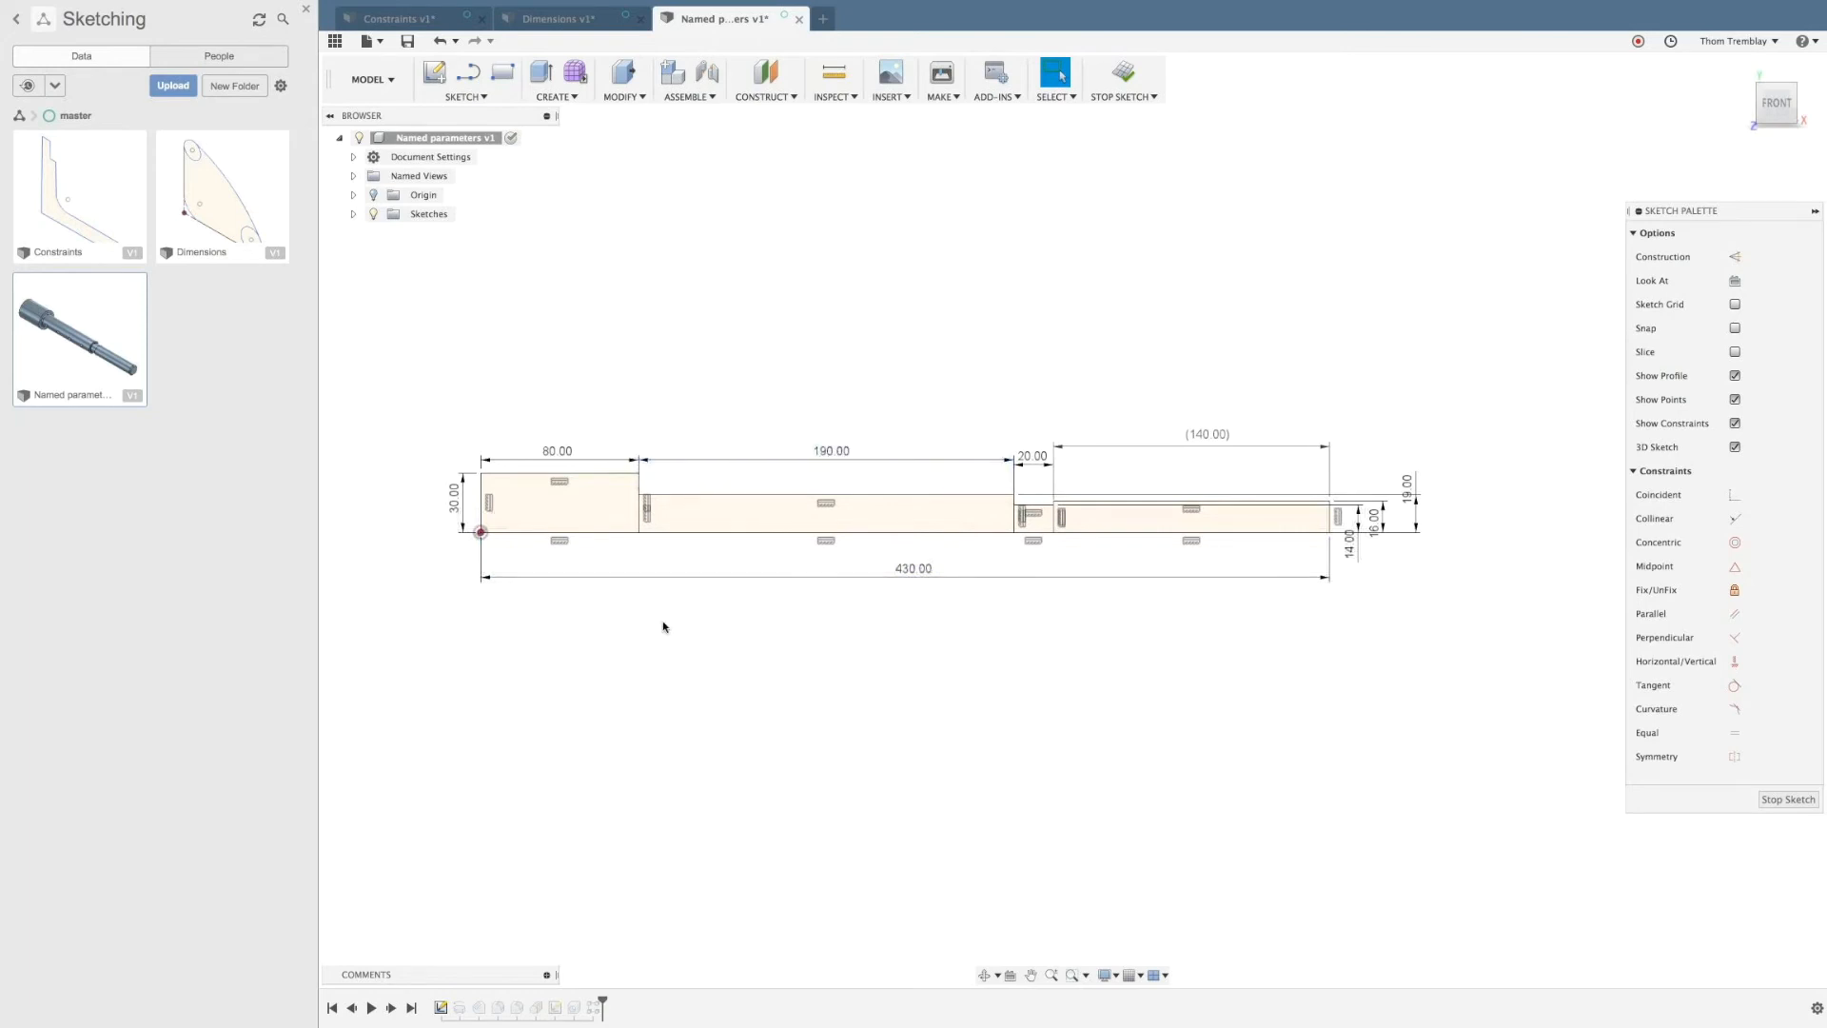
# Step: Check the parameter name of the second segment's length dimension, then finish the sketch
pyautogui.doubleClick(831, 452)
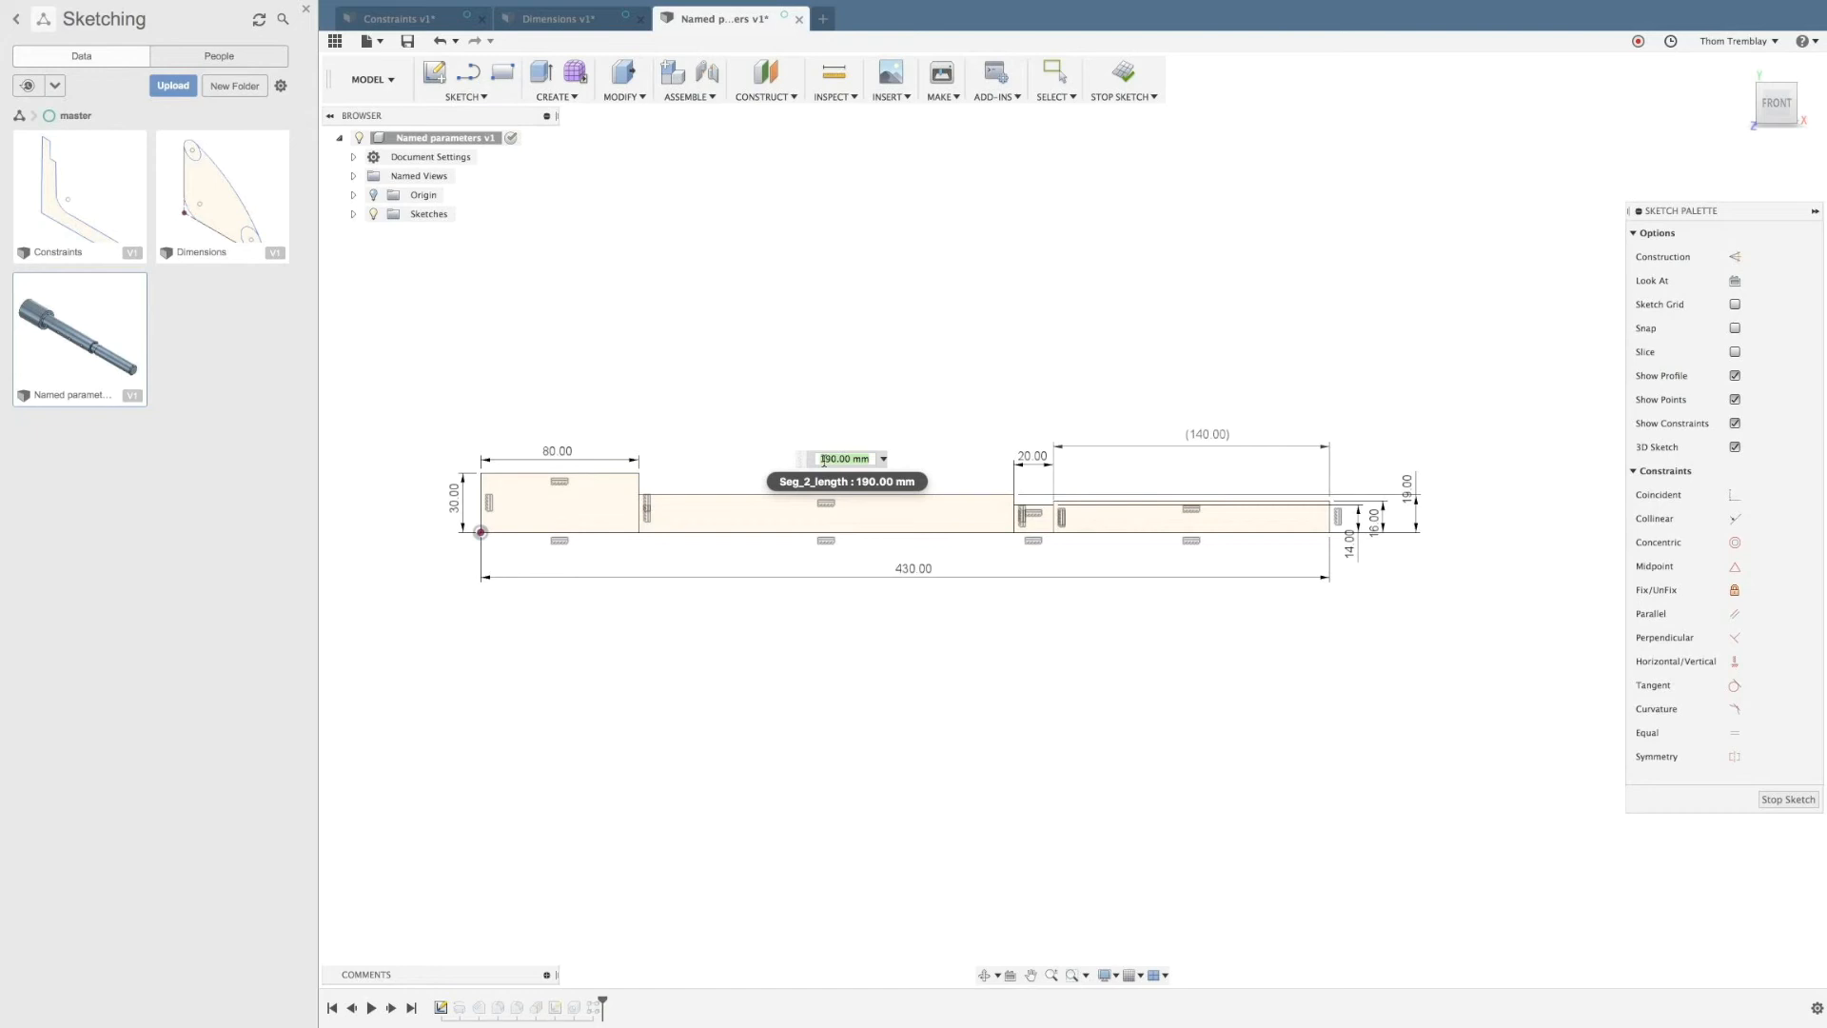
pyautogui.scroll(-1, 826, 459)
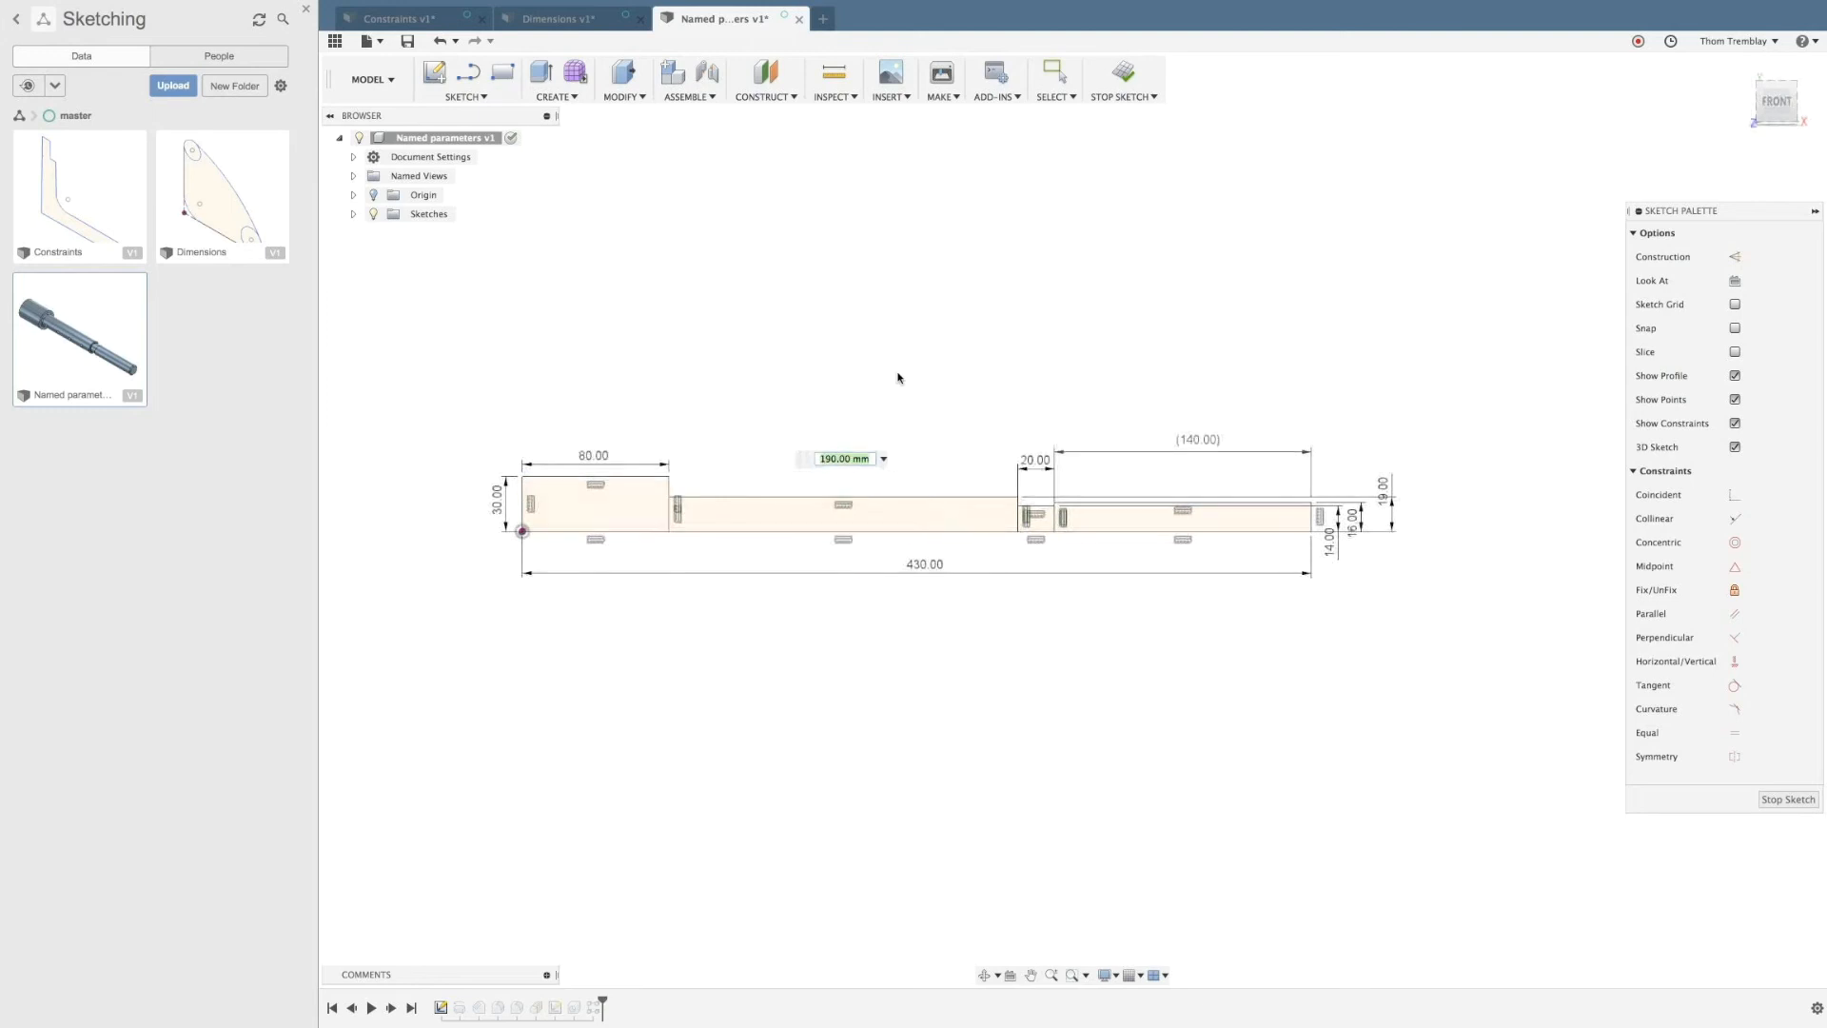
pyautogui.click(1124, 73)
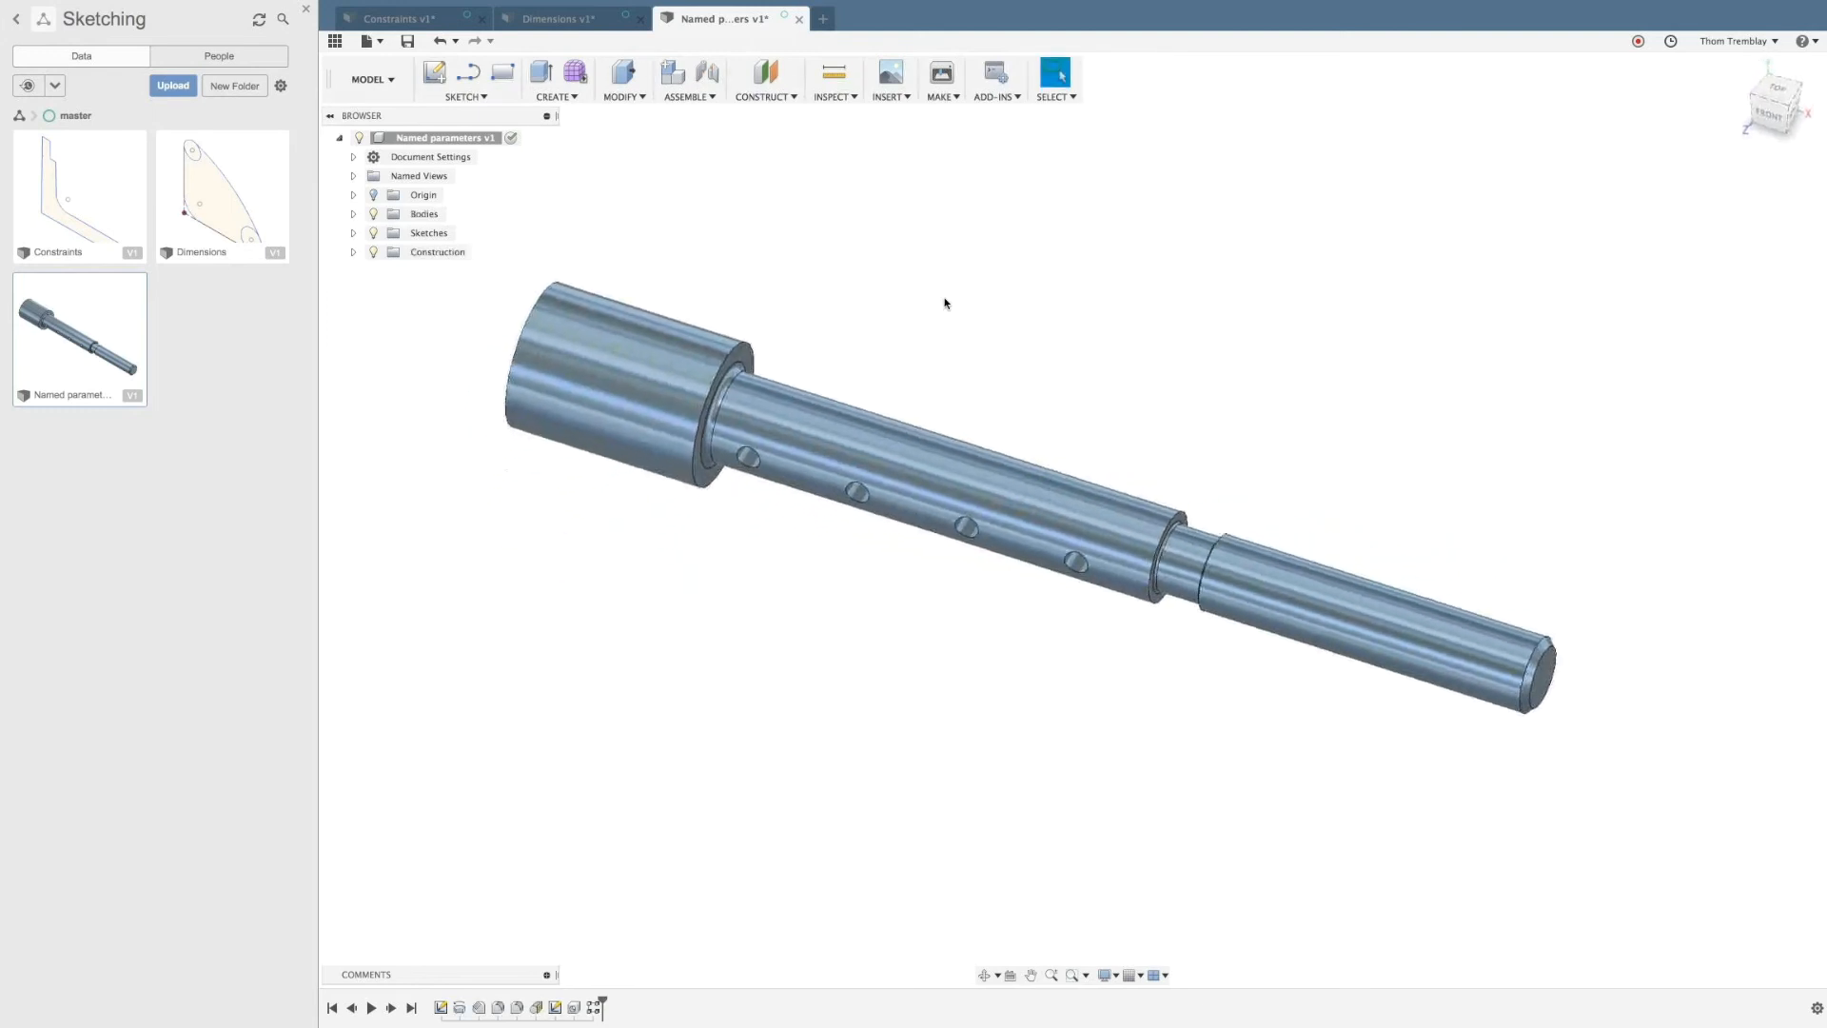
# Step: Open Change Parameters for the shaft, enlarging and moving the window to show all parameters beside the model
pyautogui.click(629, 97)
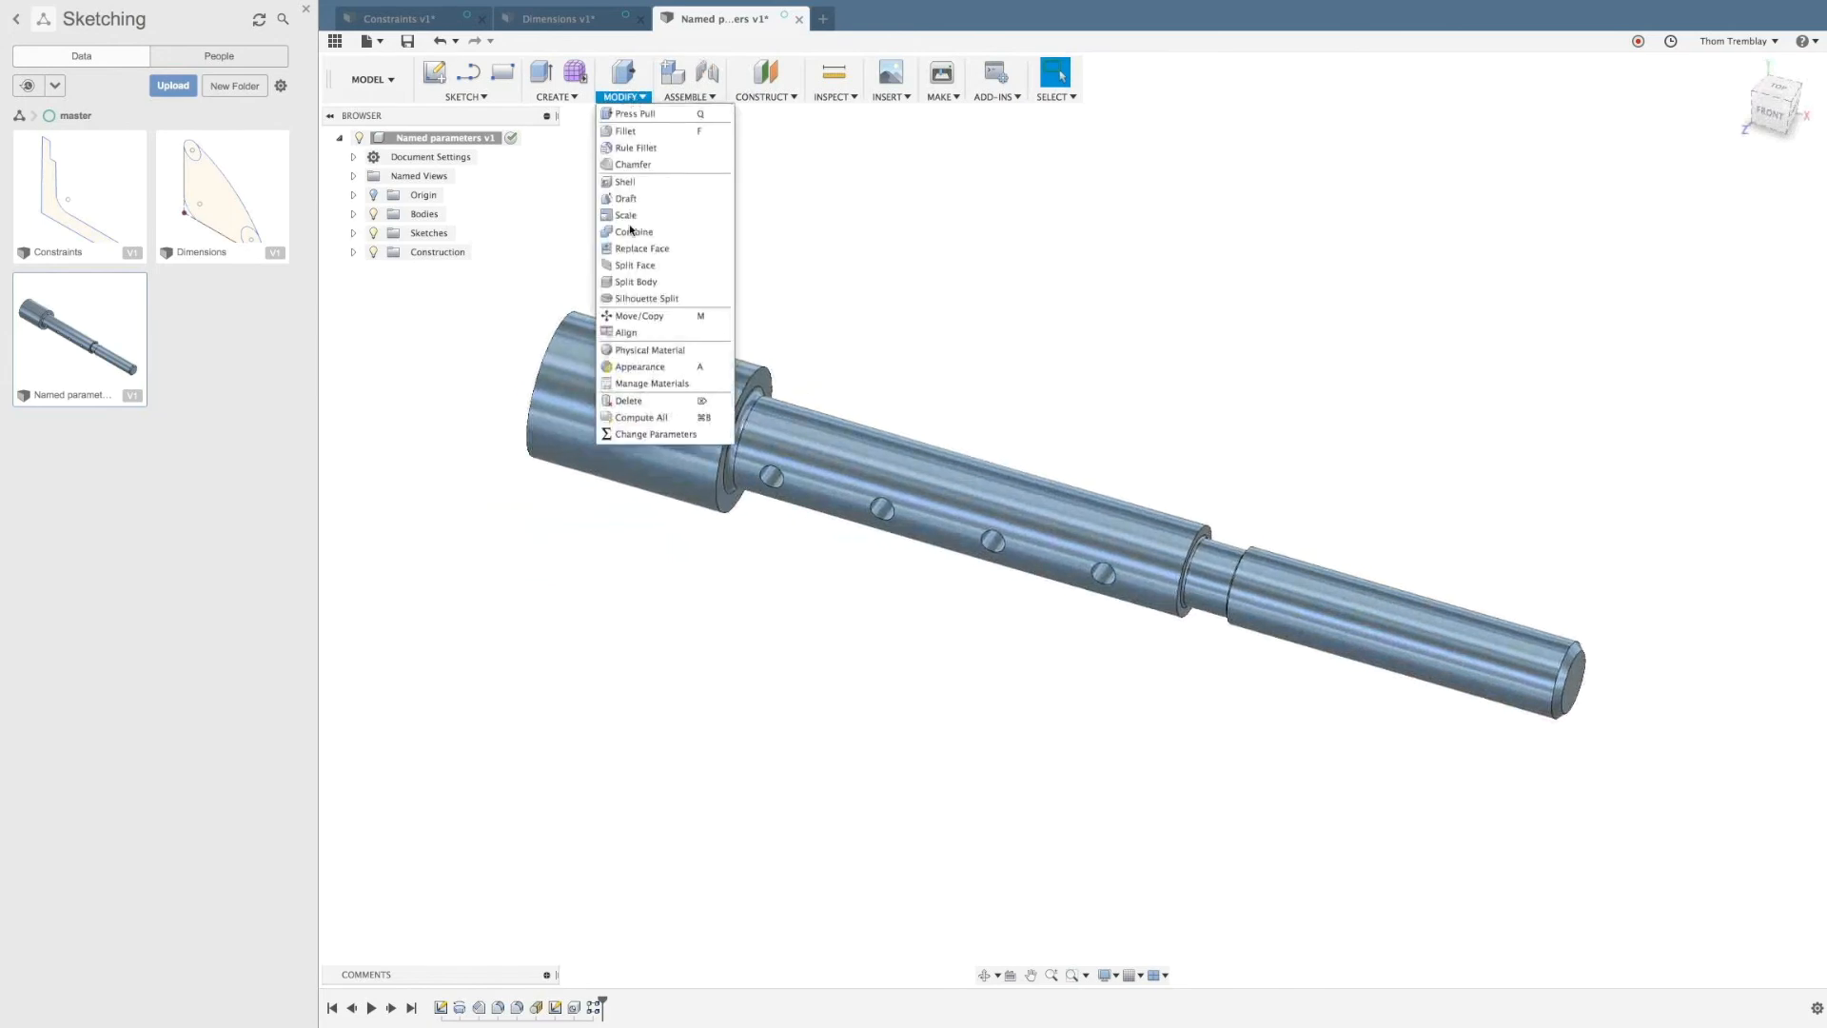
pyautogui.click(656, 434)
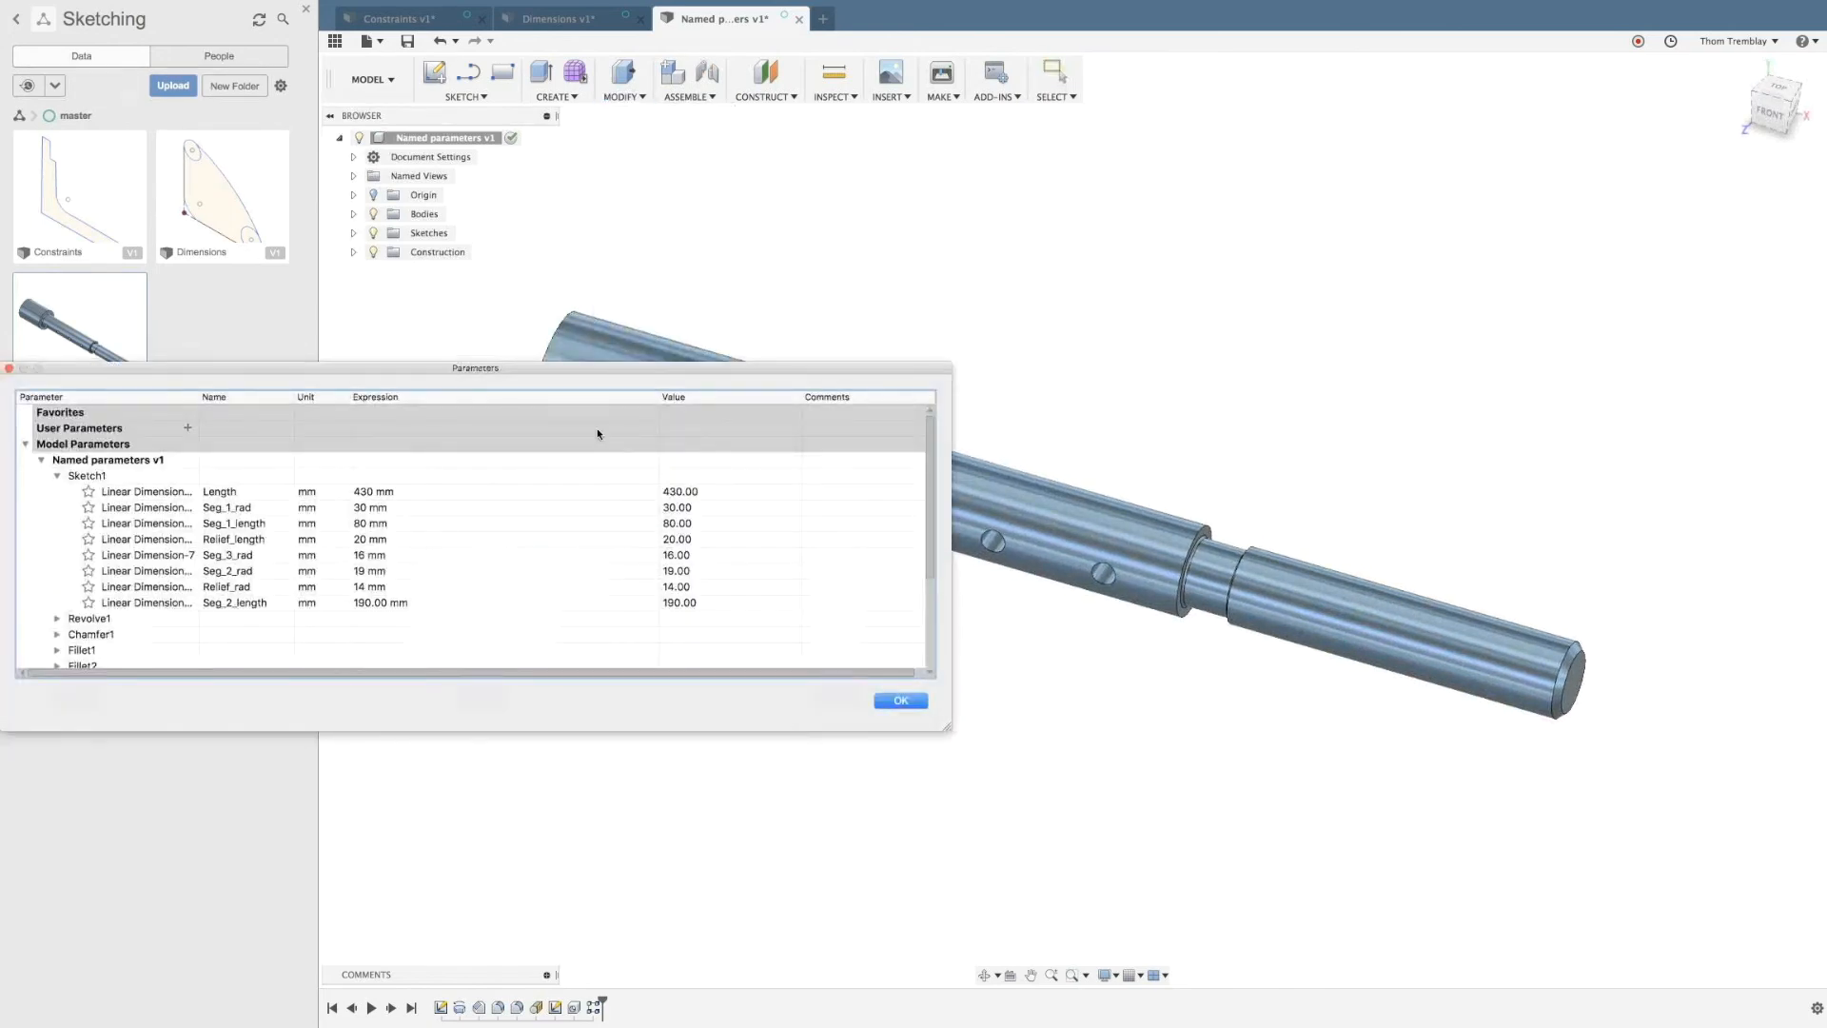
pyautogui.moveTo(568, 378); pyautogui.dragTo(1097, 185)
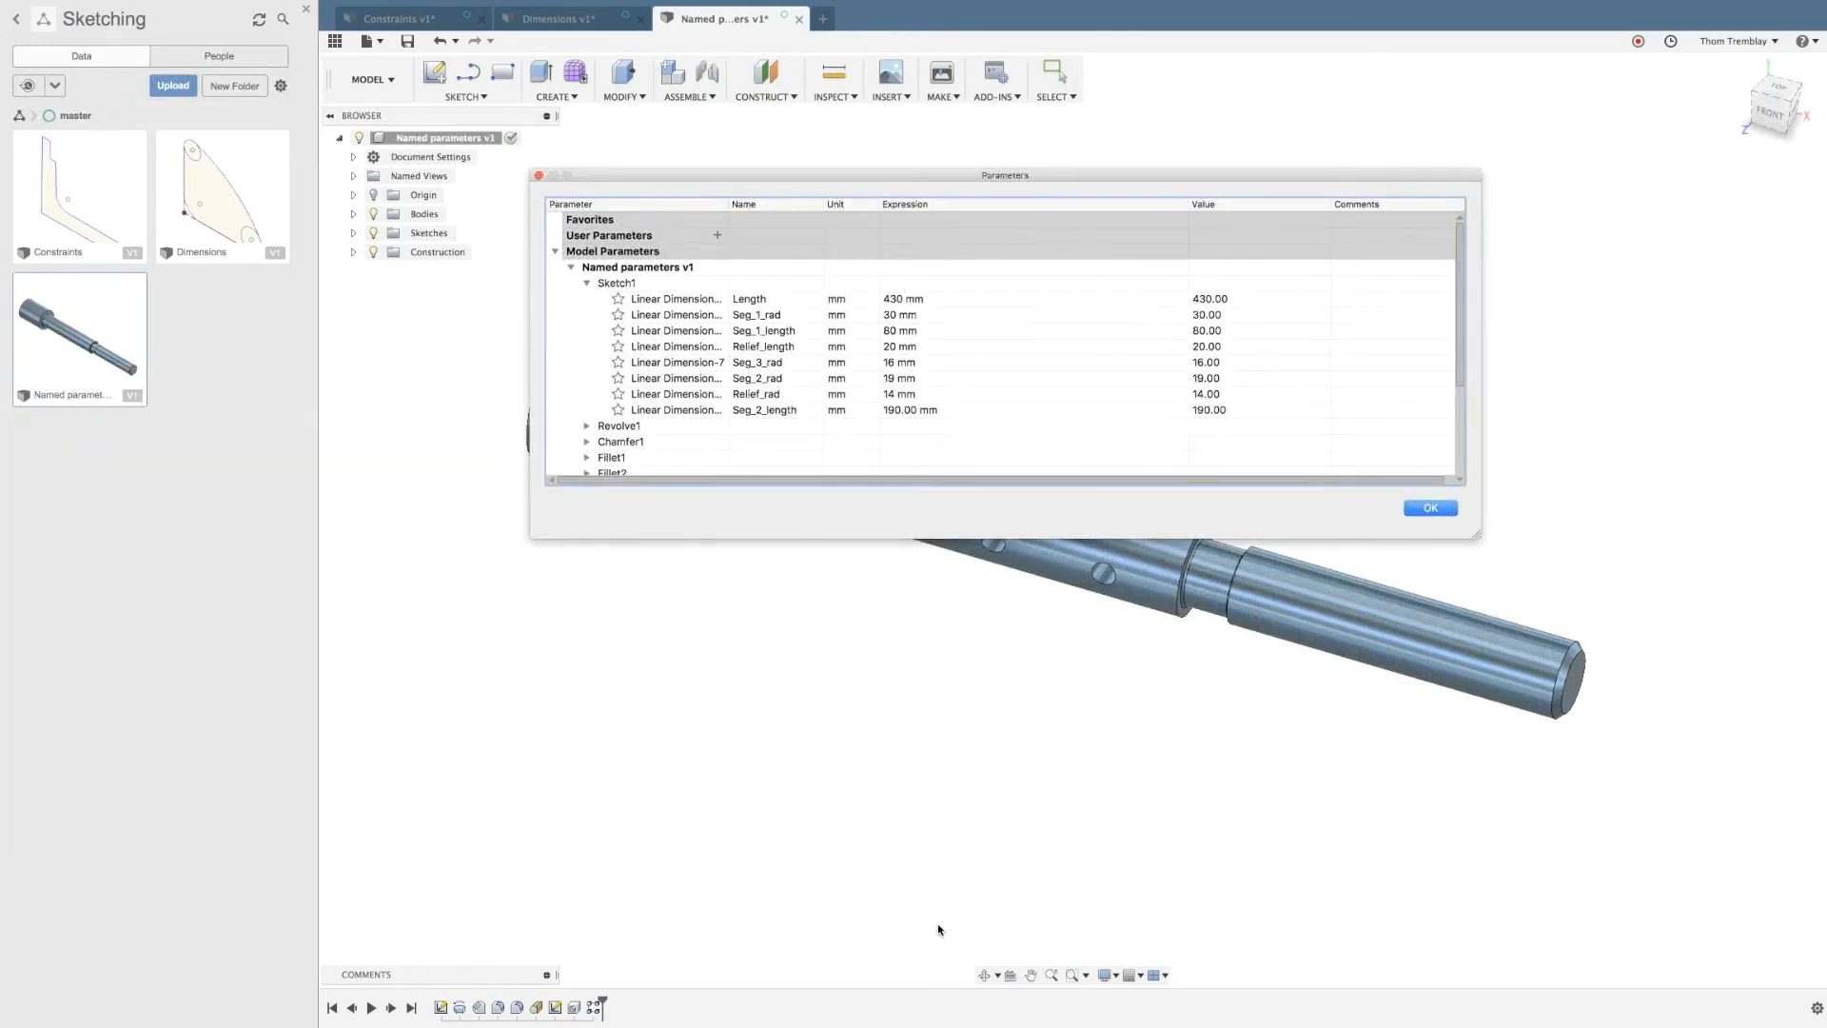
pyautogui.moveTo(1475, 565); pyautogui.dragTo(1329, 752)
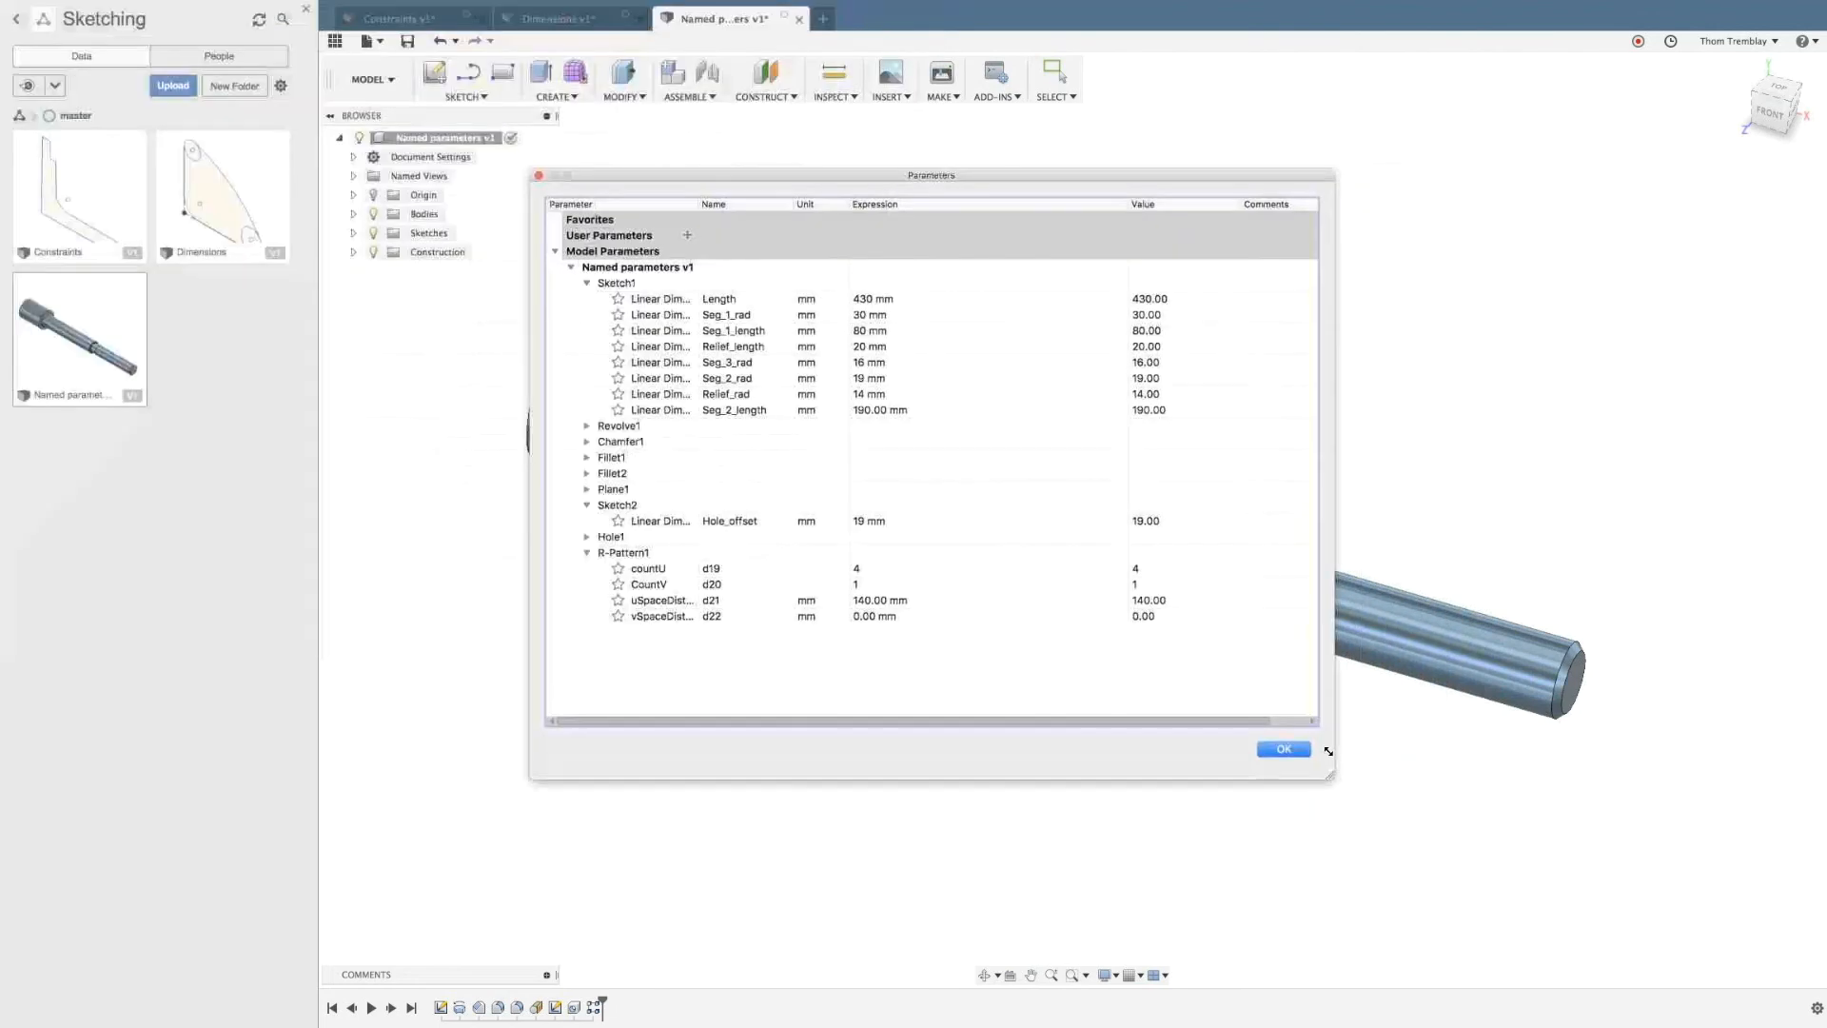
pyautogui.moveTo(1060, 177); pyautogui.dragTo(621, 159)
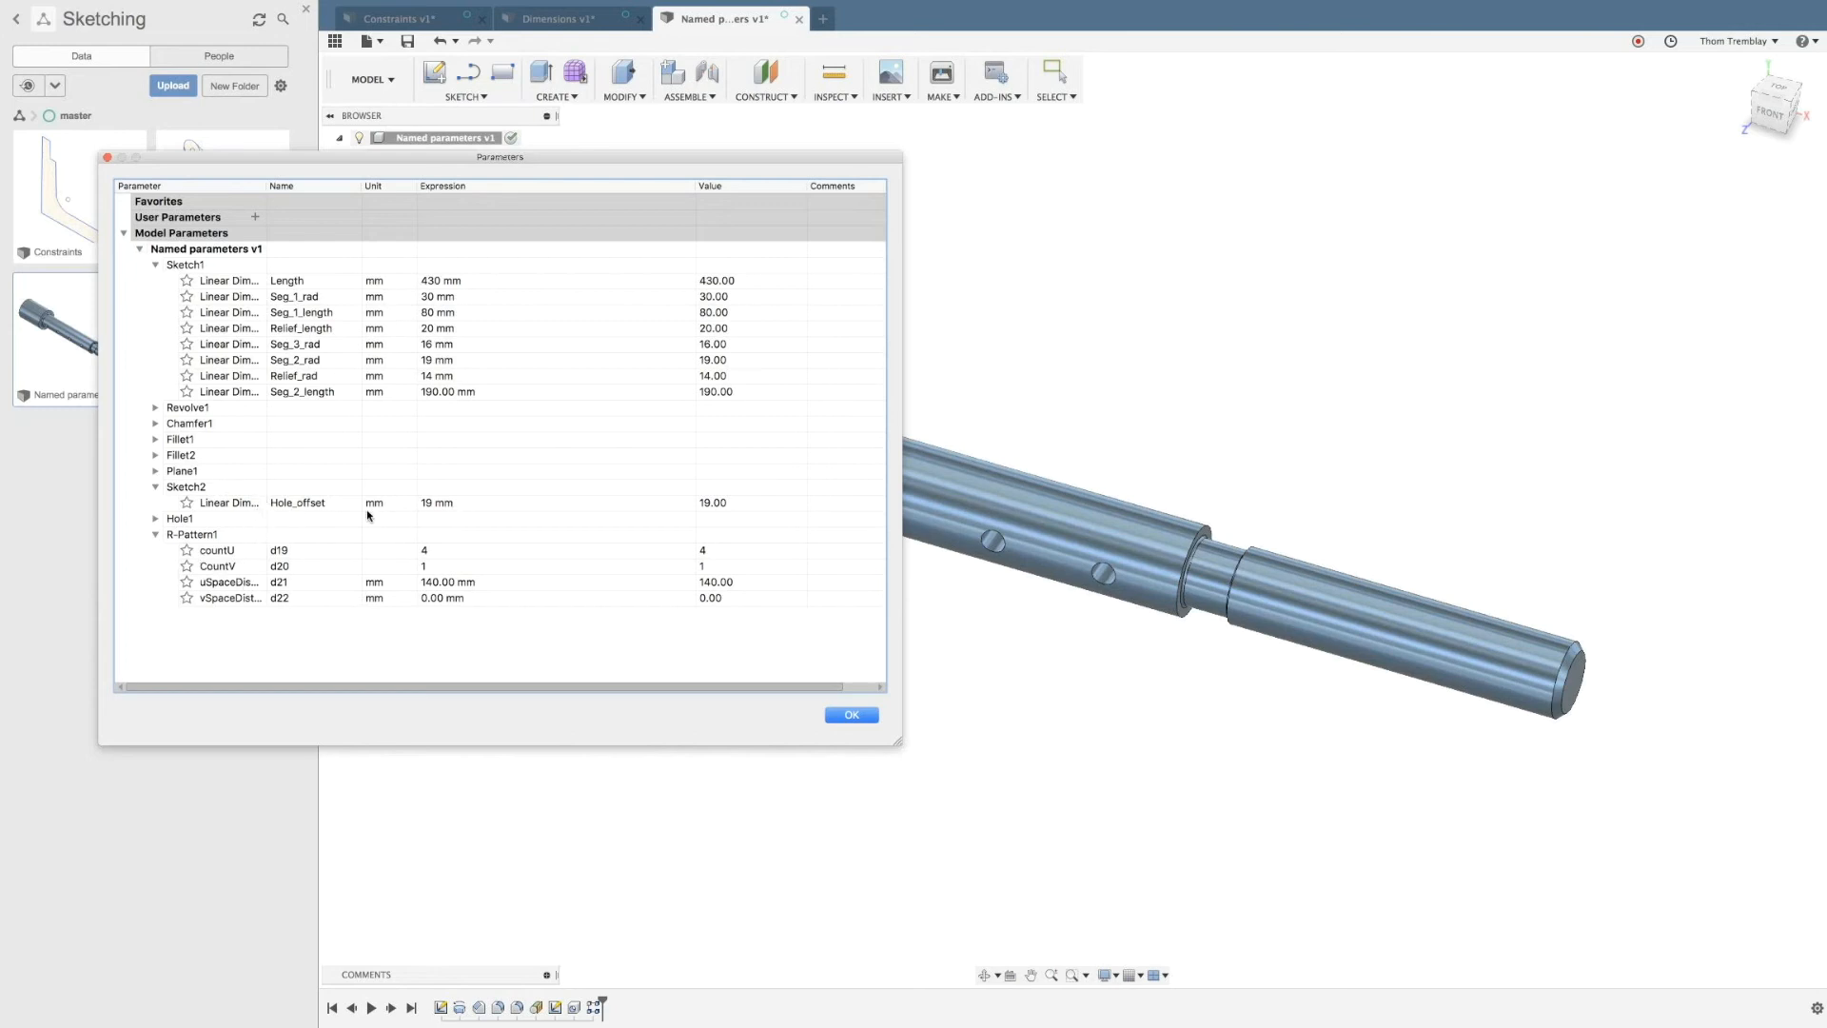
# Step: Set the R-Pattern1 hole pattern's uSpaceDistance expression to (Seg_2_length / 5) * 4
pyautogui.scroll(6, 1237, 614)
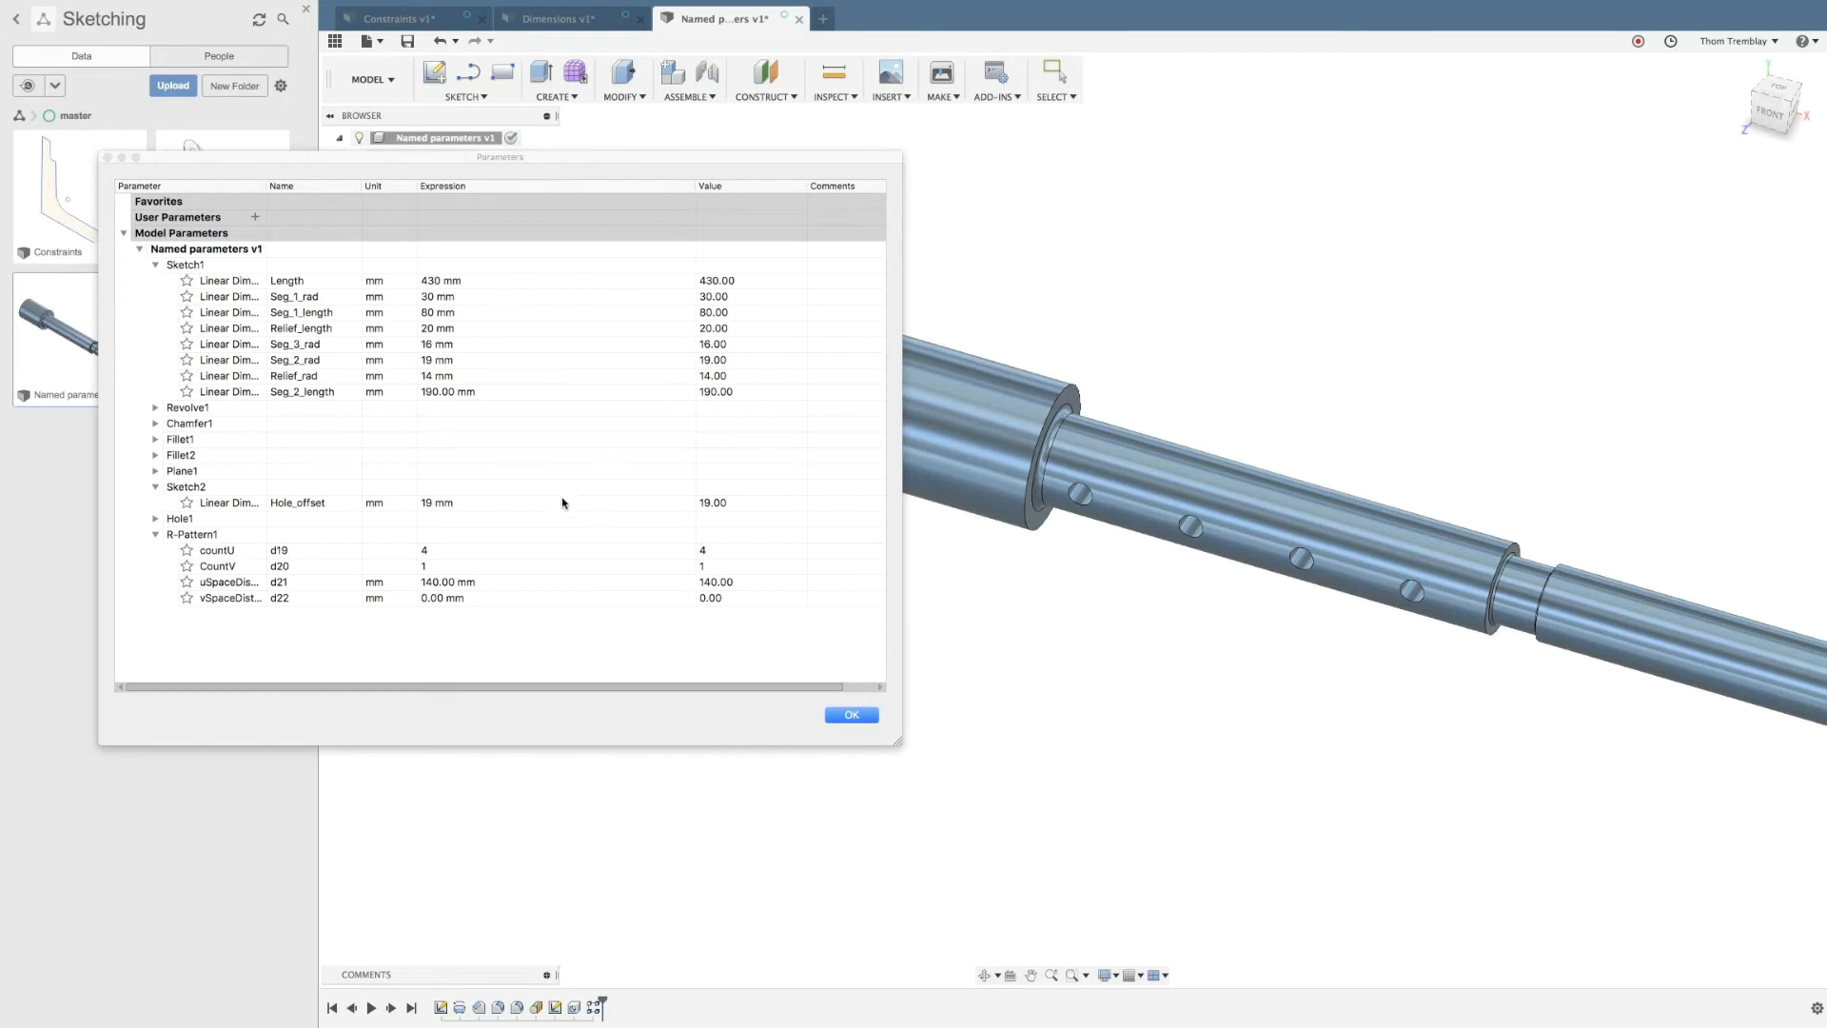
pyautogui.click(485, 585)
pyautogui.click(485, 585)
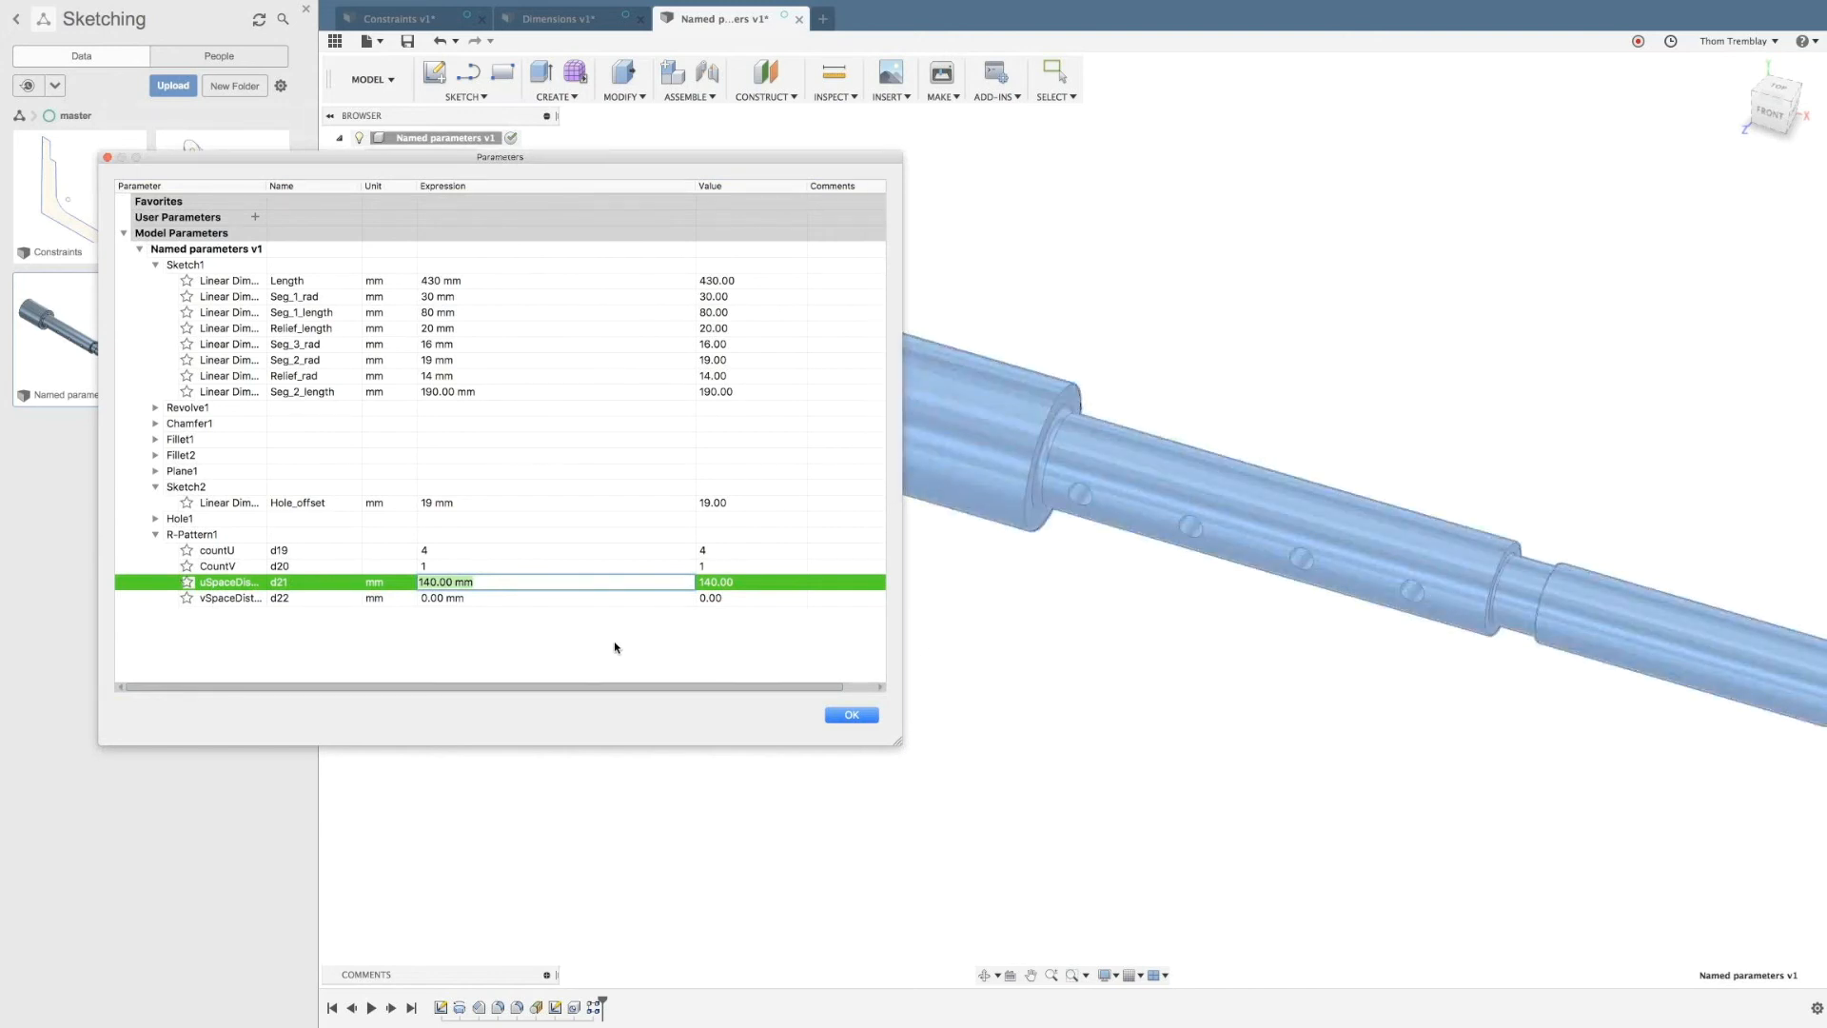
pyautogui.press('BackSpace')
pyautogui.write('(Seg_2_length')
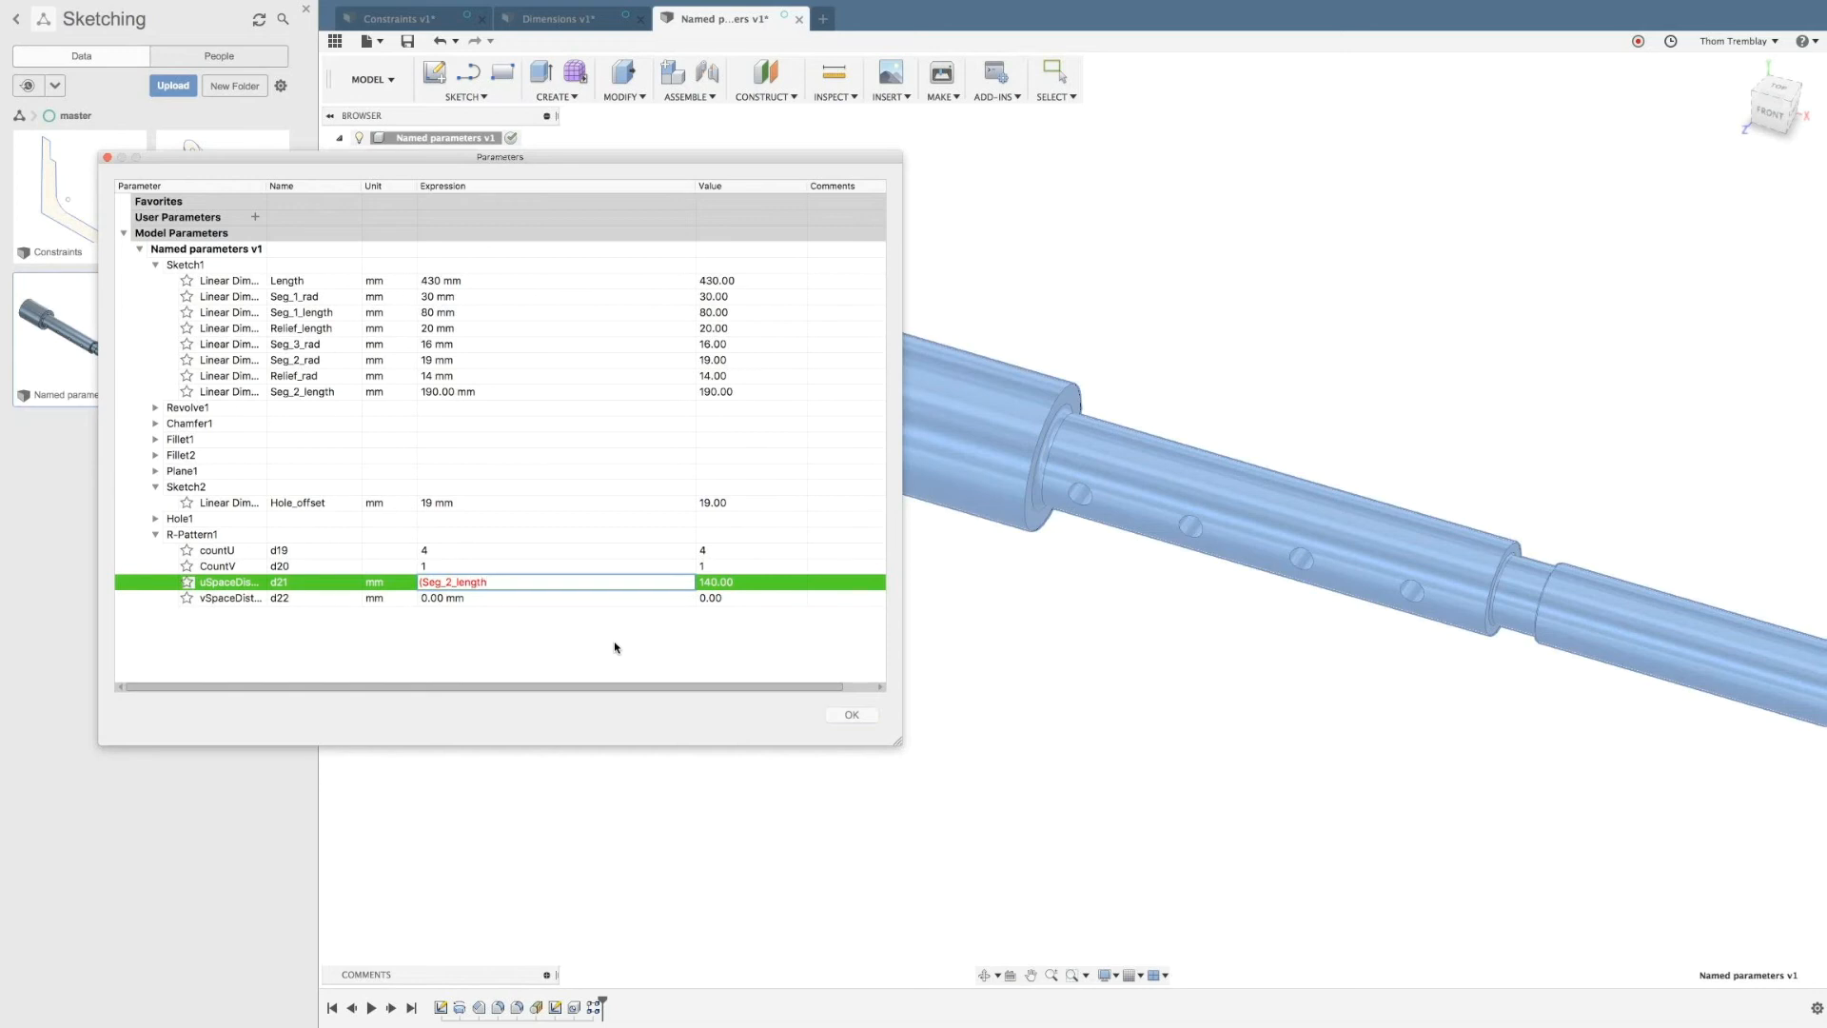
pyautogui.write('/5)')
pyautogui.write('*4')
pyautogui.click(691, 624)
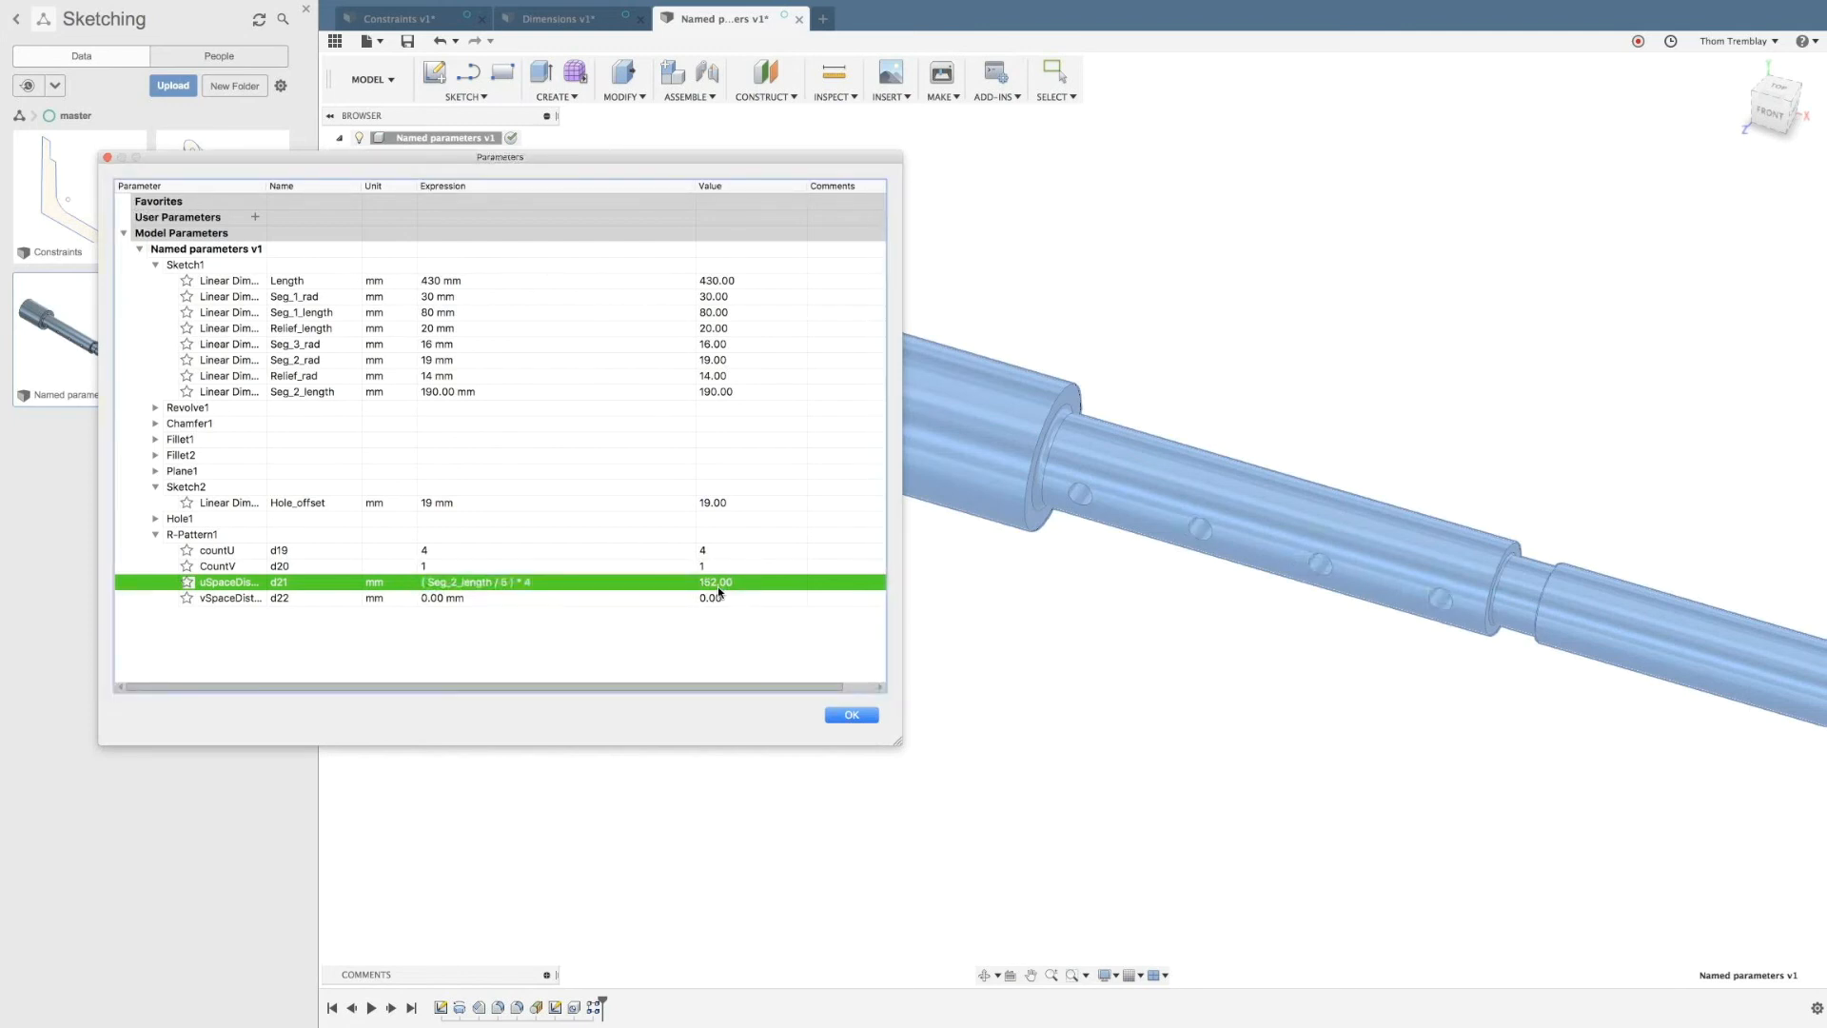
# Step: Set the Hole_offset expression to (Seg_2_length / 5) / 2, reusing the division from the pattern distance, and accept the parameters
pyautogui.click(495, 581)
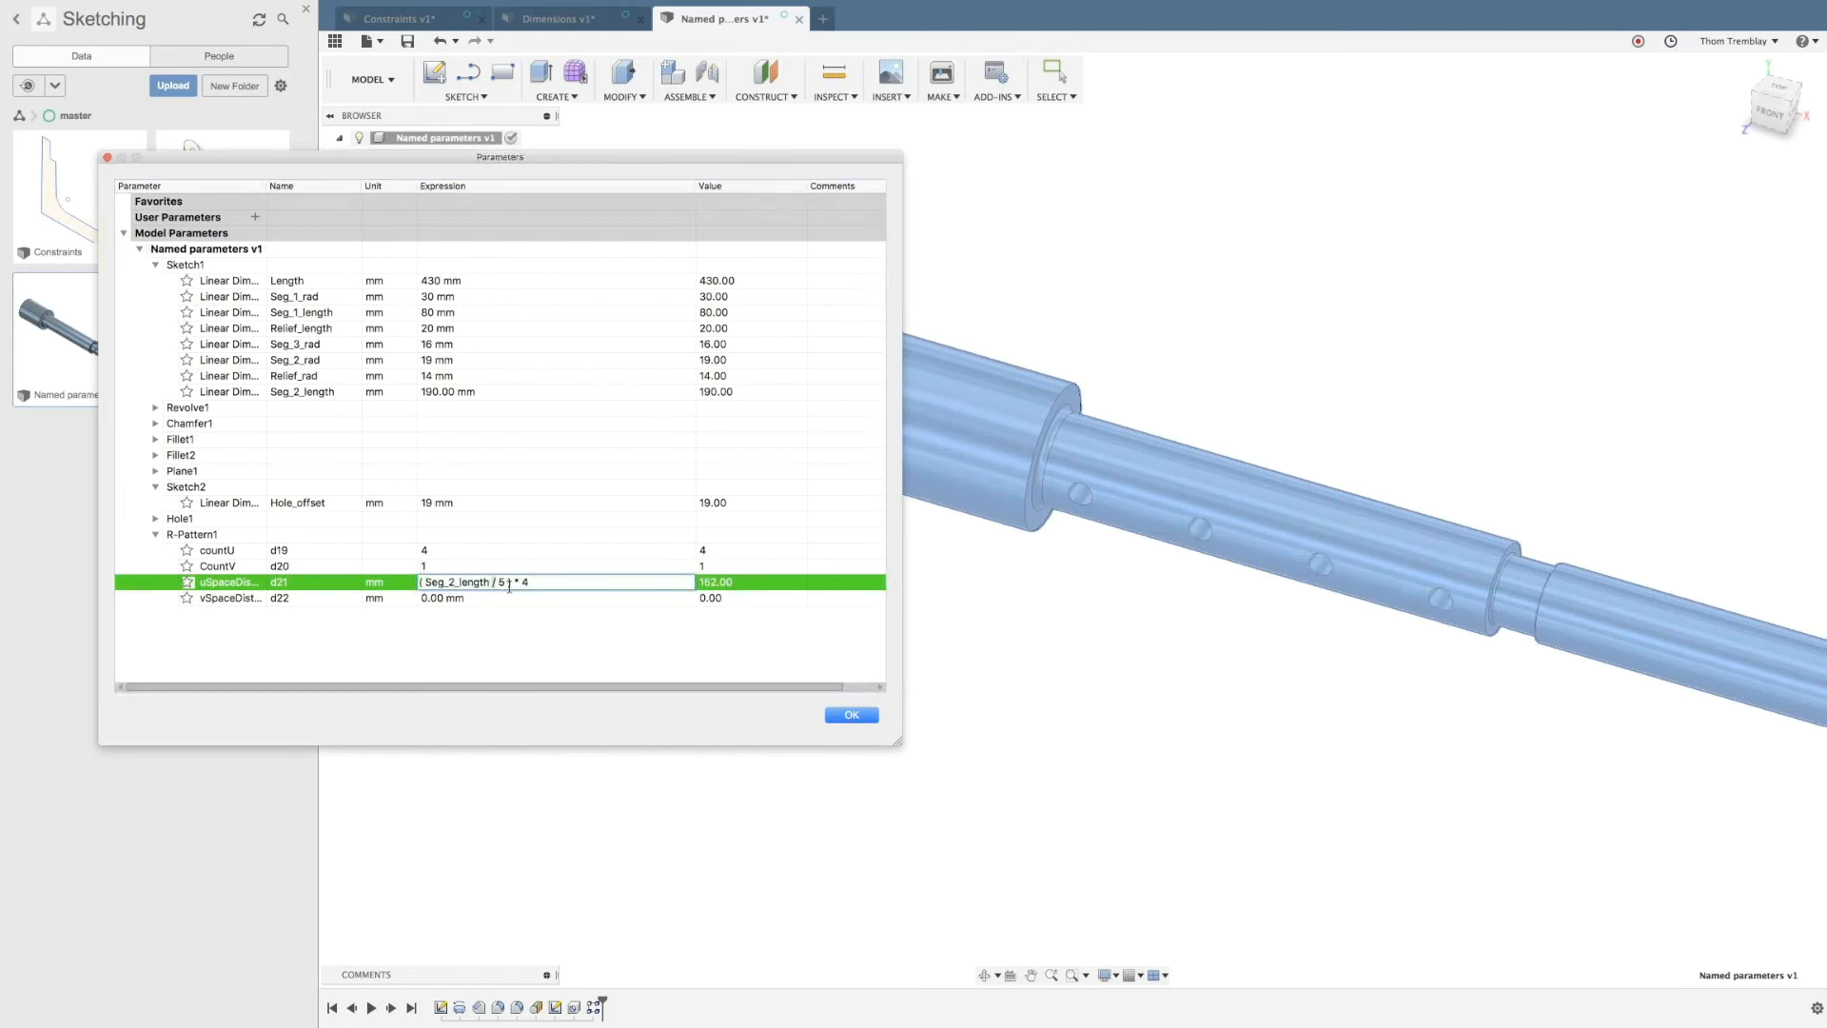
pyautogui.moveTo(511, 584); pyautogui.dragTo(402, 576)
pyautogui.press('super+c')
pyautogui.click(504, 505)
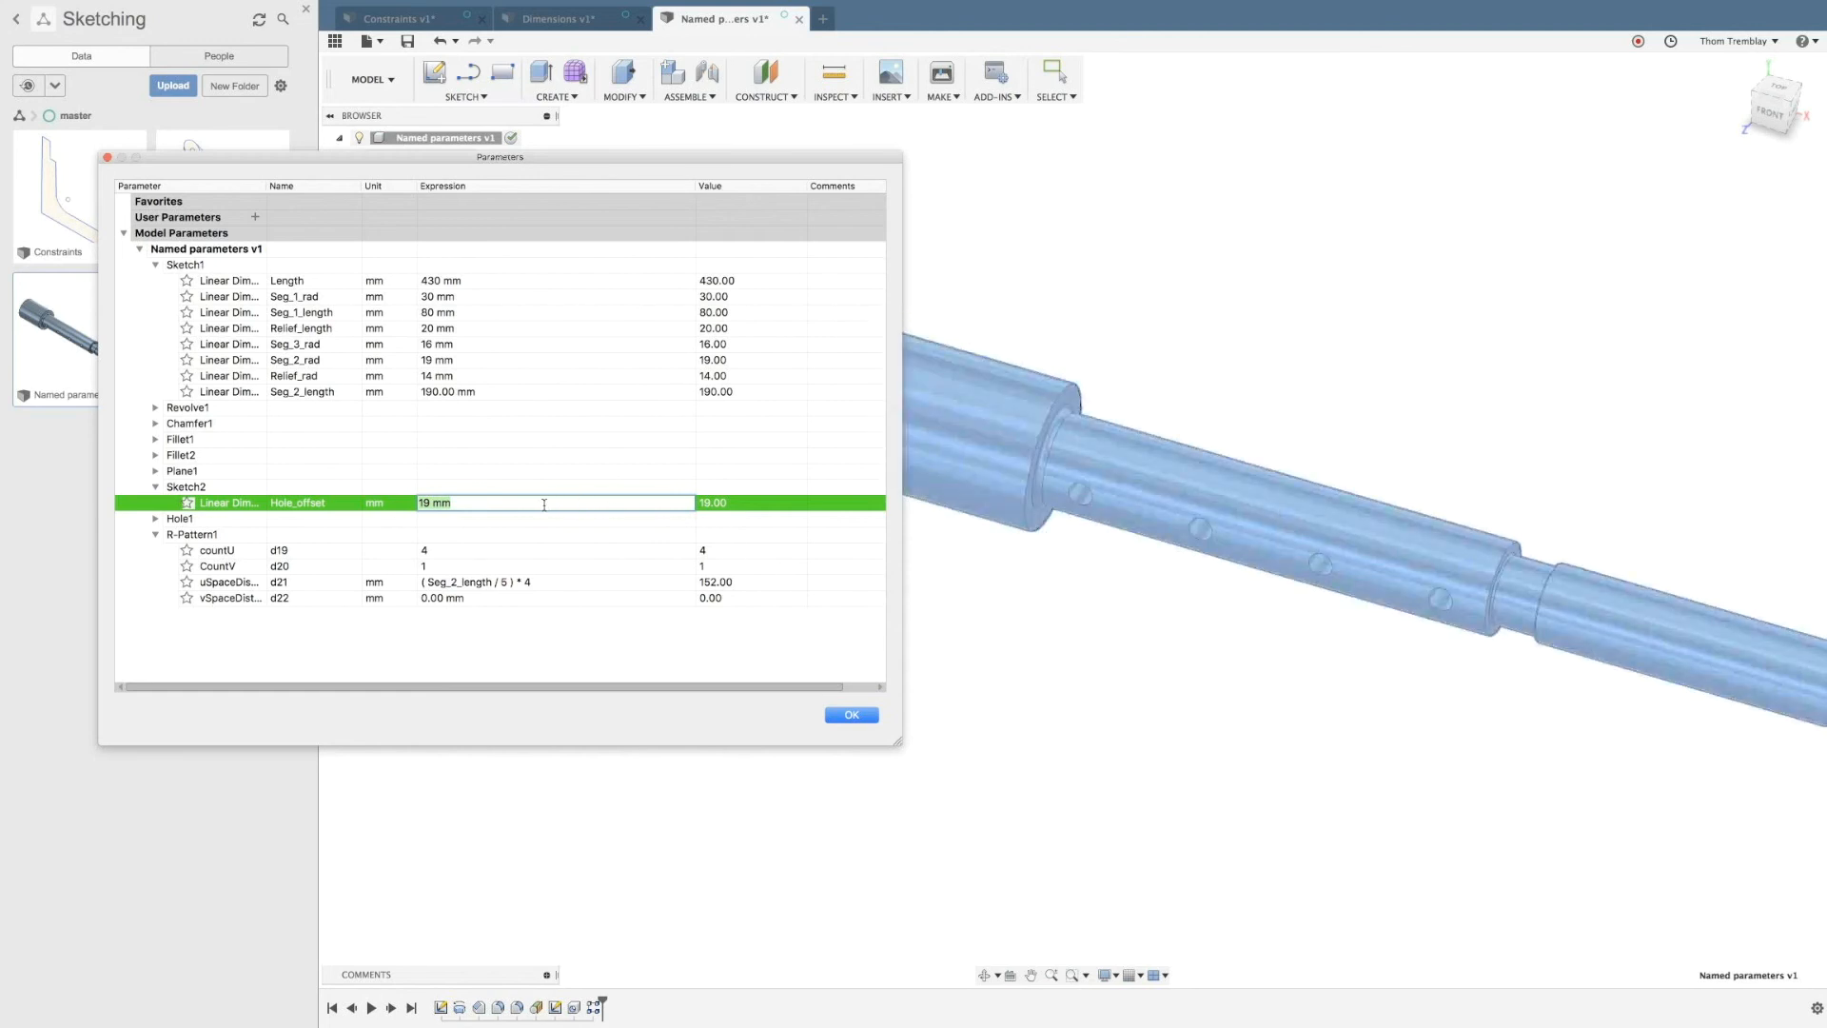
pyautogui.press('super+v')
pyautogui.write('/2')
pyautogui.click(652, 537)
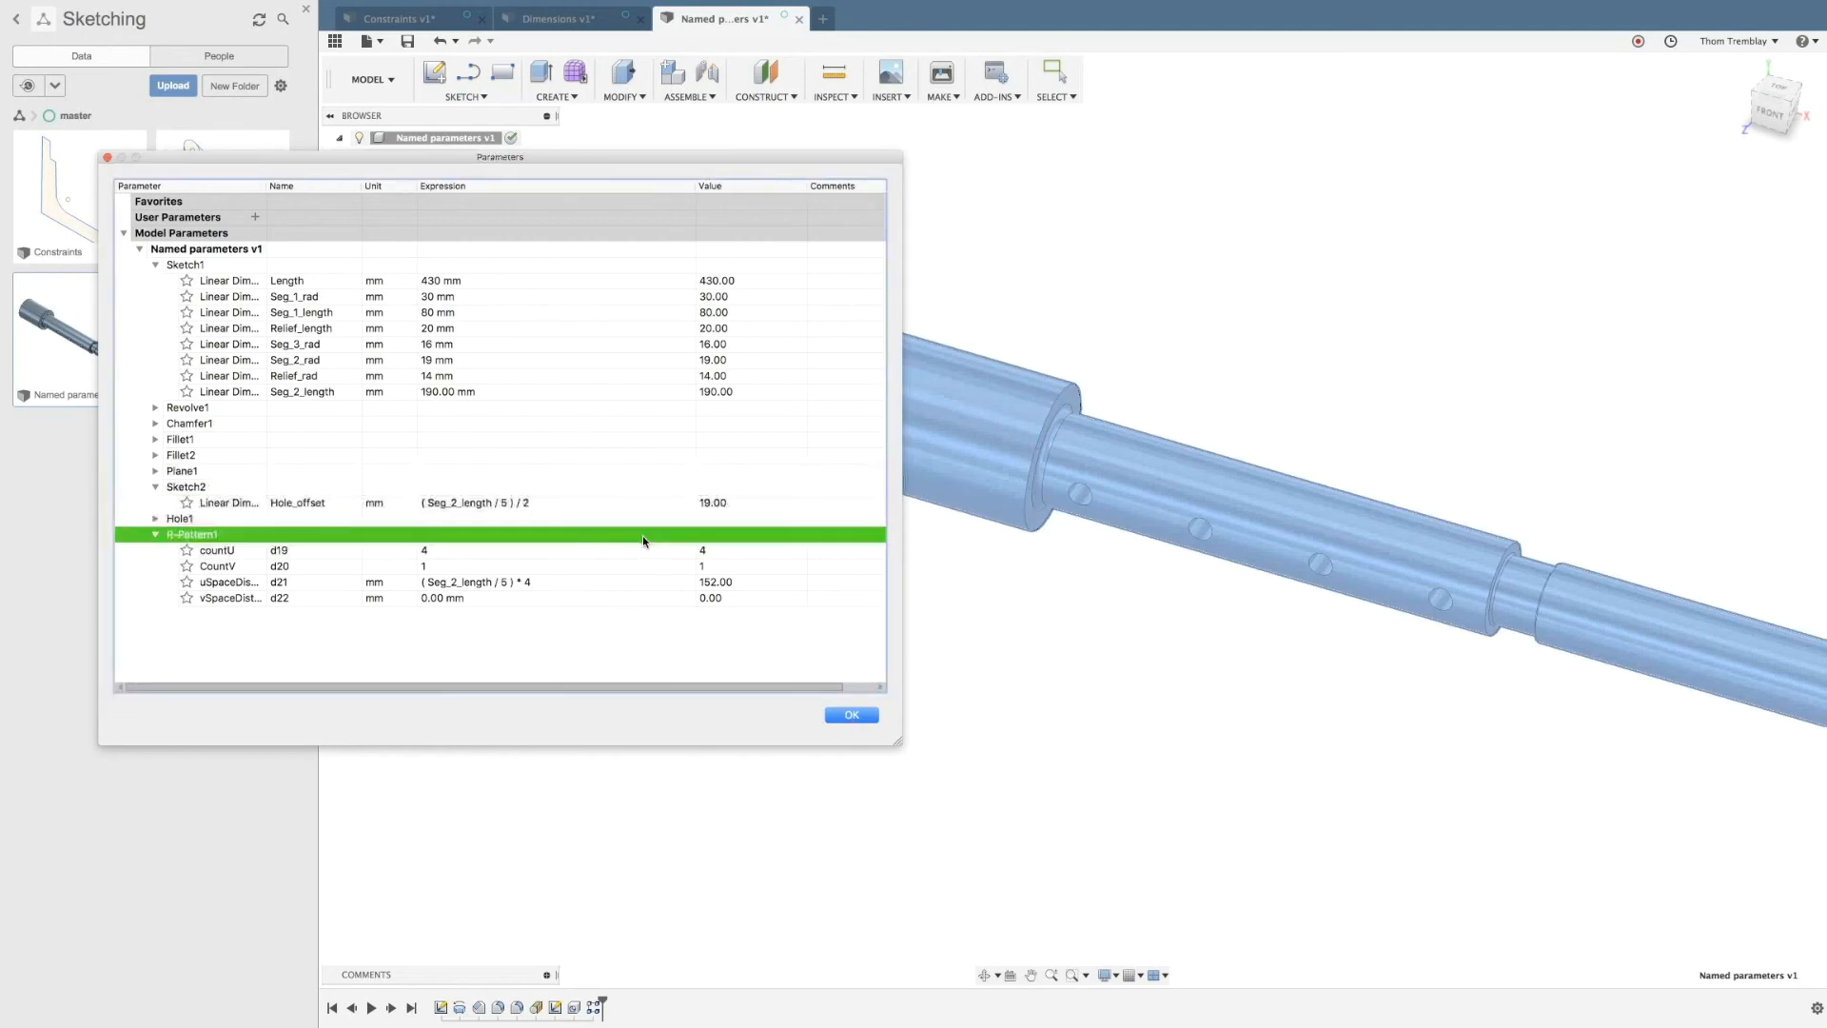
pyautogui.click(852, 716)
# Step: Set the second segment's length in the shaft's first sketch to 230 mm, finish the sketch and inspect the updated hole spacing
pyautogui.keyDown('shift'); pyautogui.moveTo(1097, 661); pyautogui.dragTo(1048, 693, button='middle'); pyautogui.keyUp('shift')
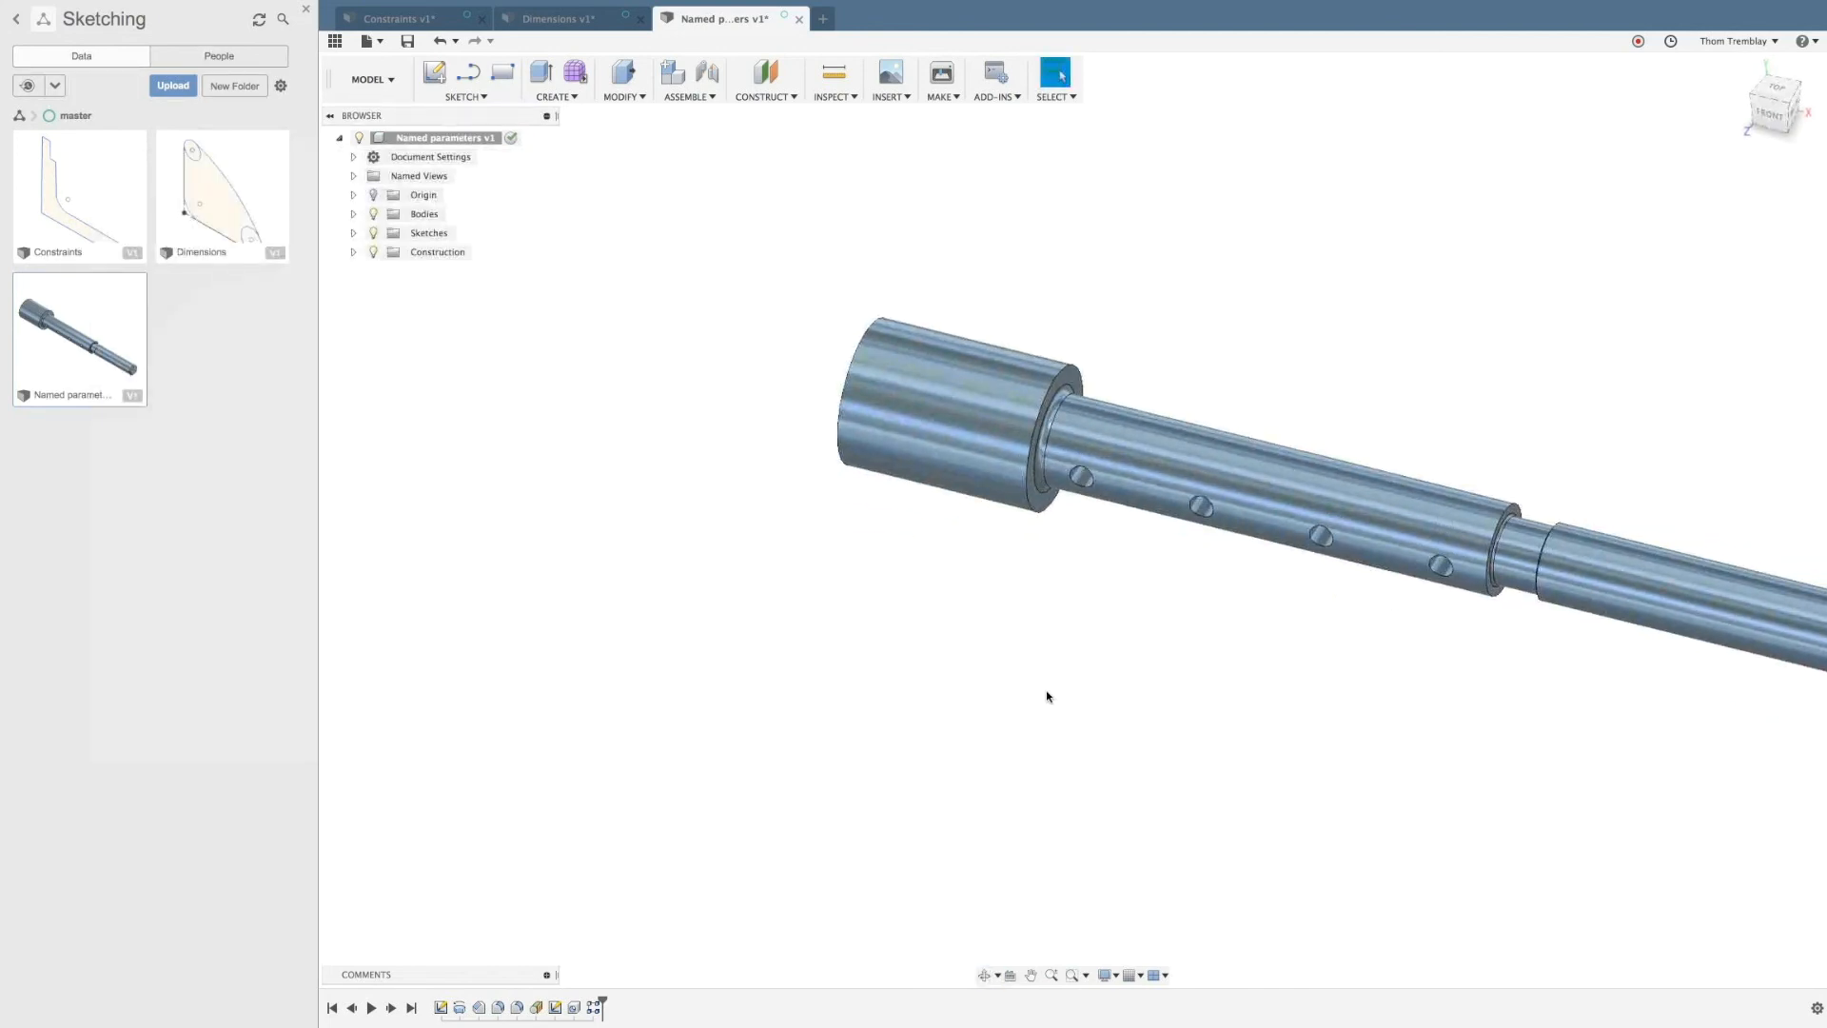
pyautogui.doubleClick(440, 1009)
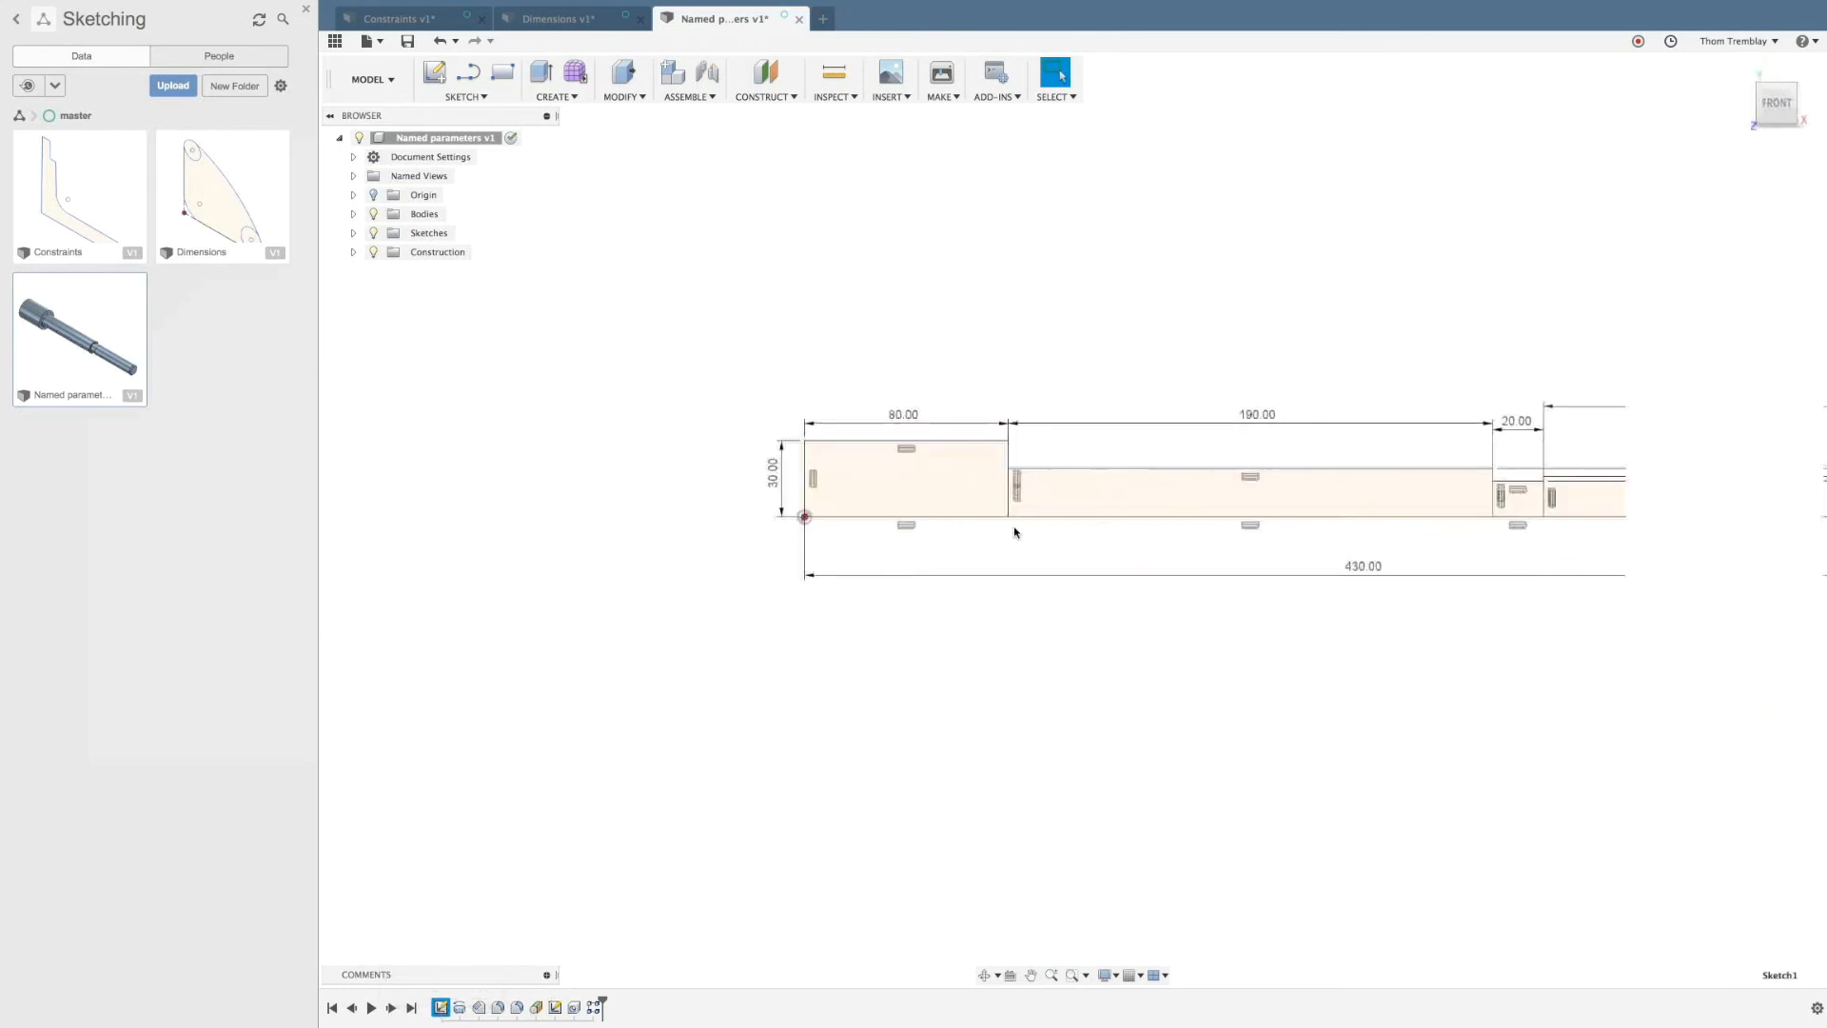
pyautogui.doubleClick(1258, 415)
pyautogui.moveTo(1268, 373)
pyautogui.mouseDown(button='middle')
pyautogui.moveTo(1170, 343)
pyautogui.moveTo(1064, 344)
pyautogui.mouseUp(button='middle')
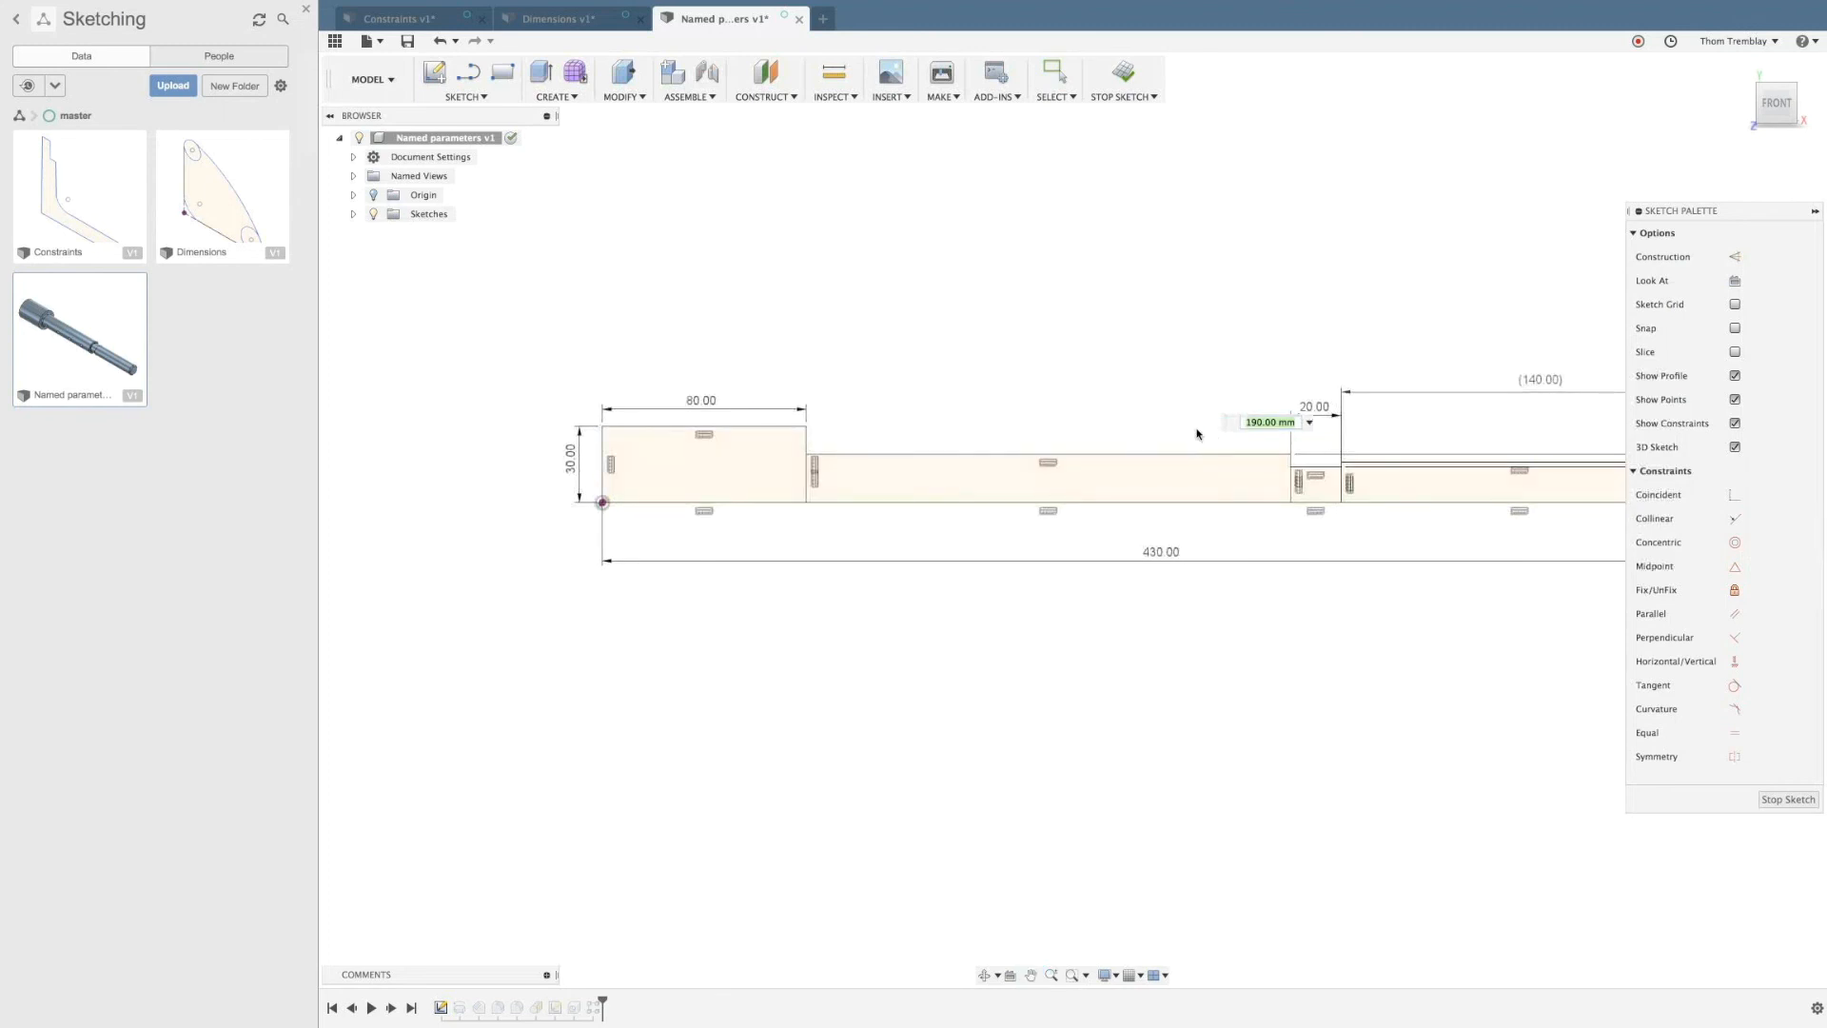
pyautogui.write('230')
pyautogui.press('Return')
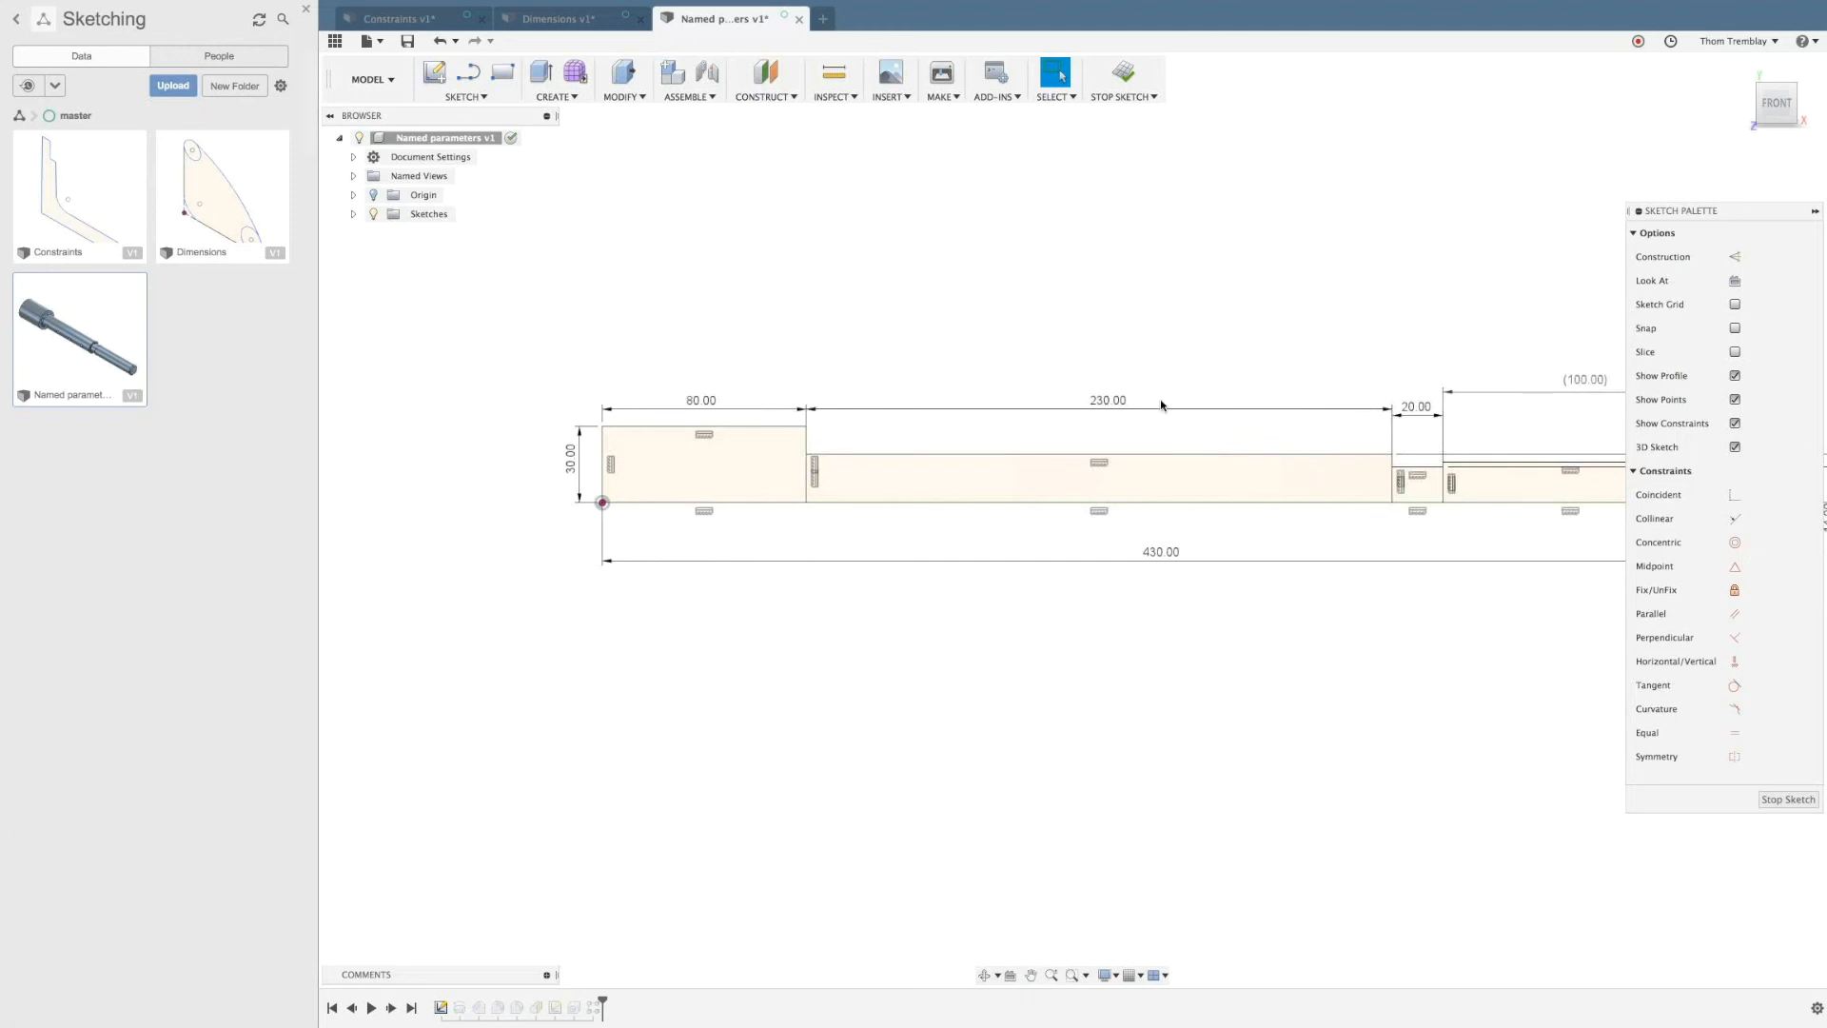
pyautogui.click(1122, 72)
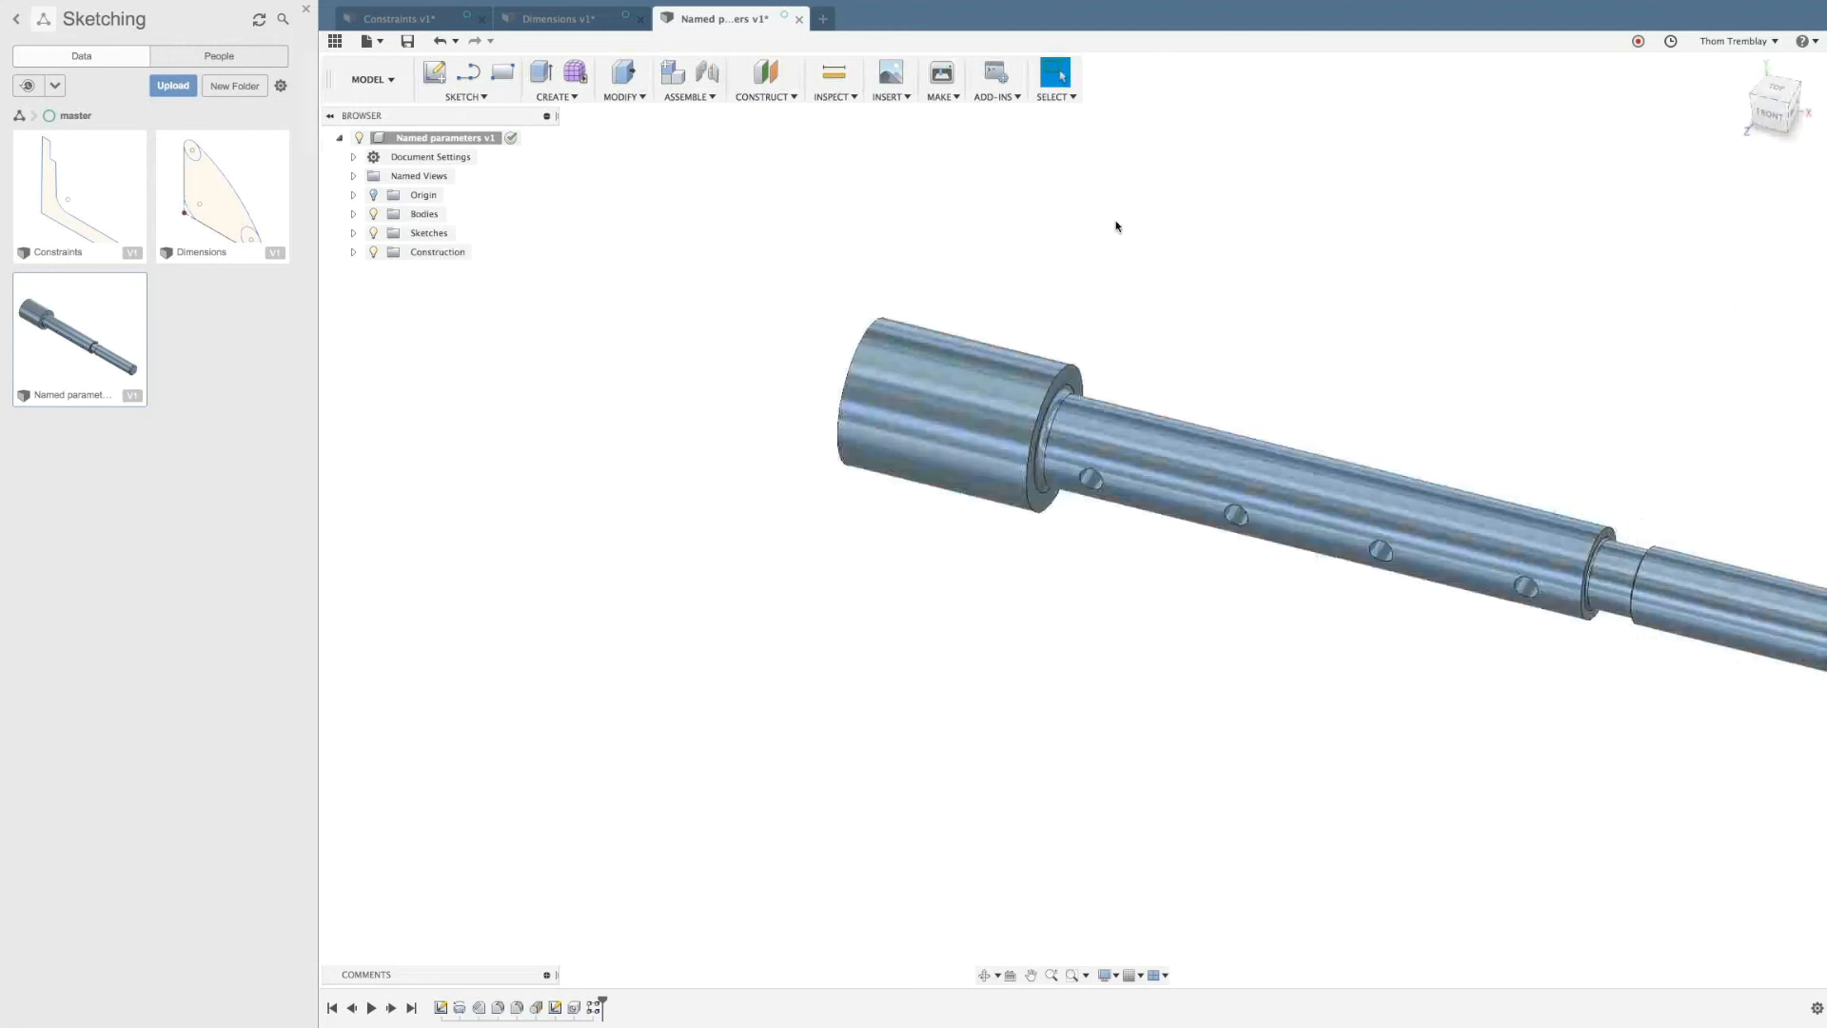
pyautogui.moveTo(1154, 612); pyautogui.dragTo(1089, 628, button='middle')
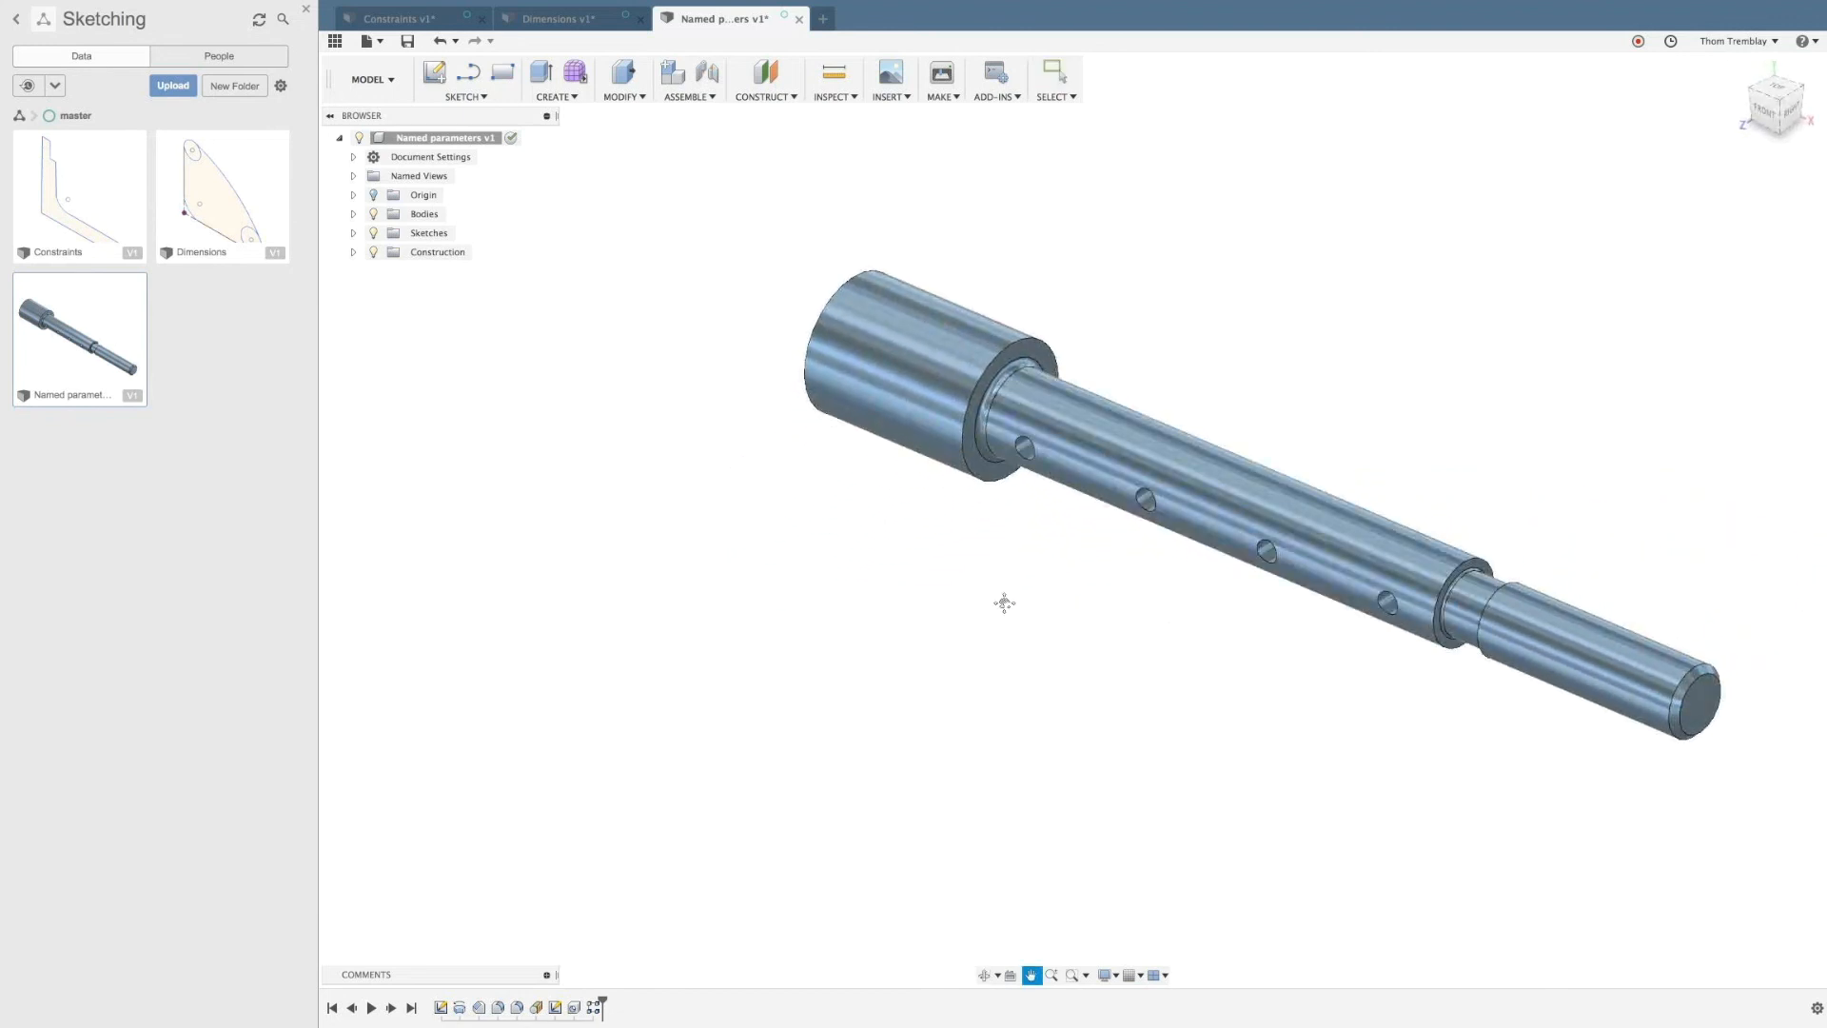
pyautogui.moveTo(1002, 600); pyautogui.dragTo(907, 597, button='middle')
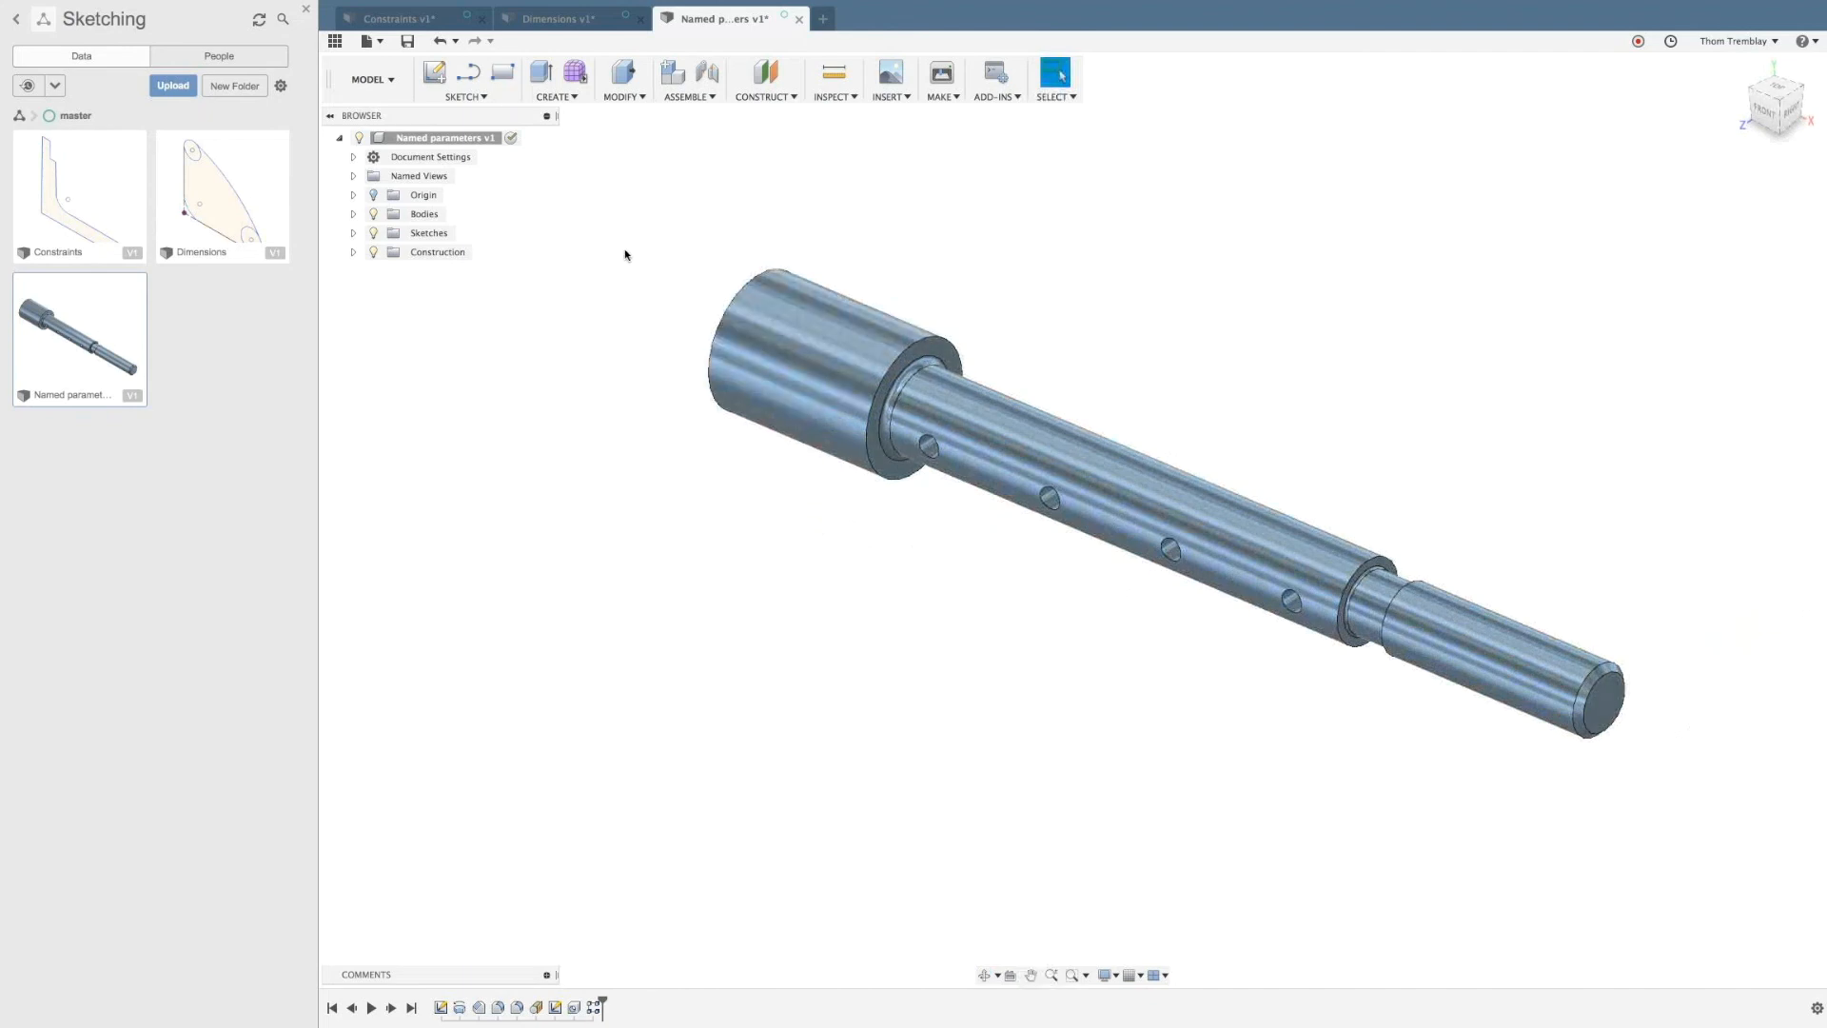